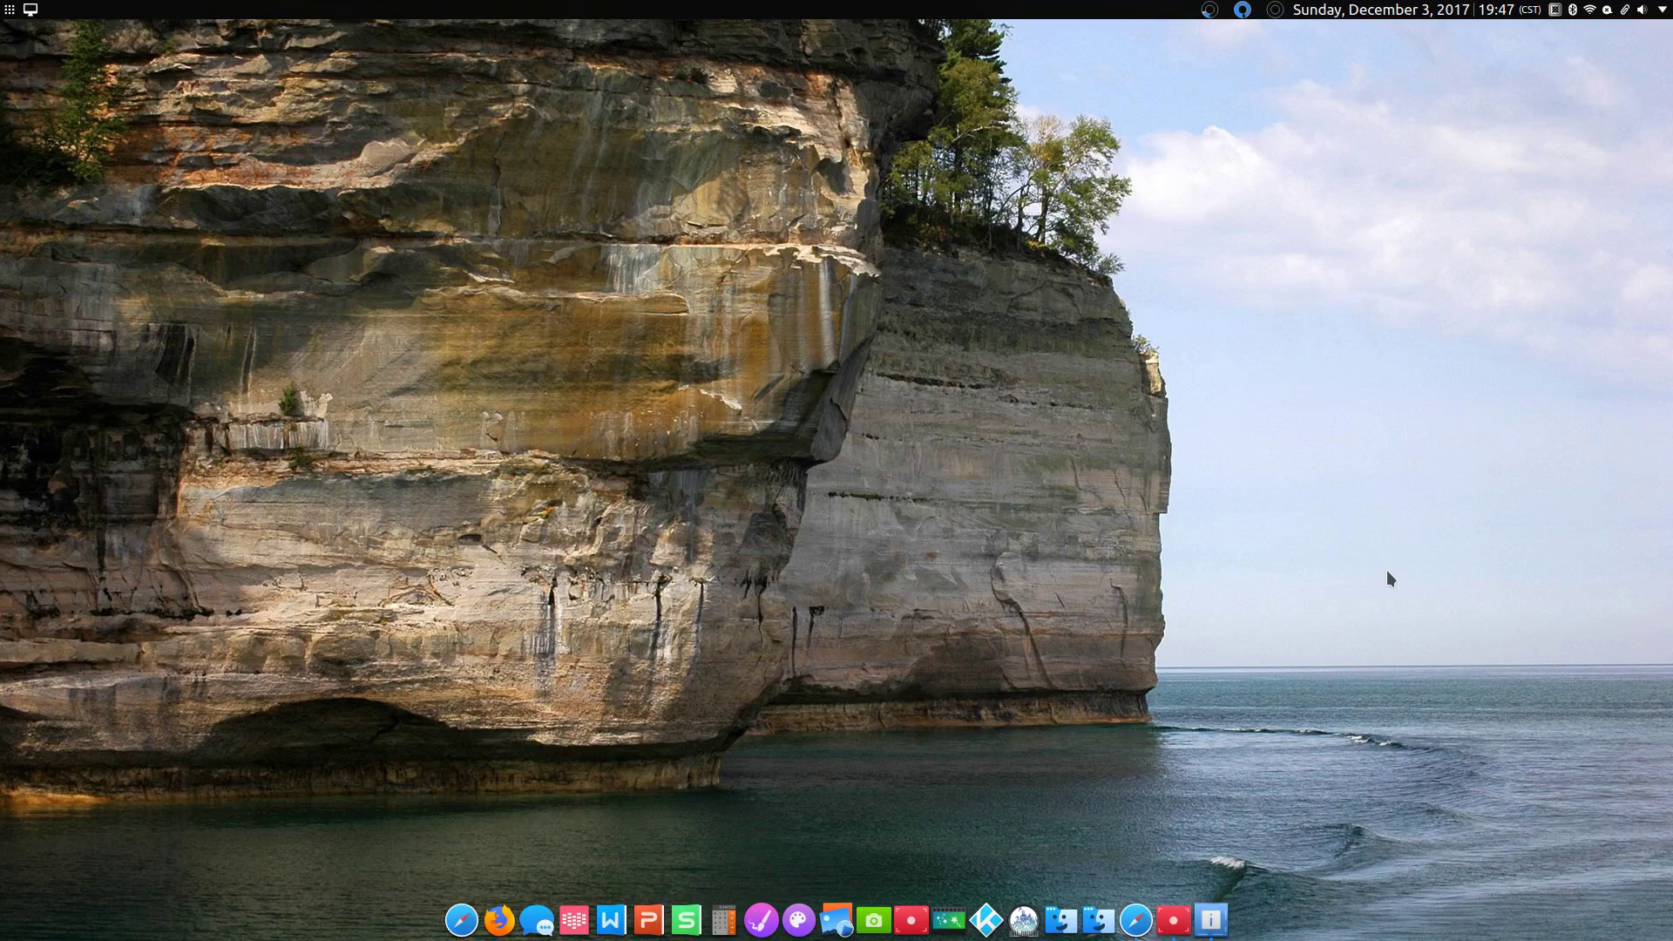
# Step: Open the system information overview in KInfocenter, then minimize it to reveal the desktop
pyautogui.click(1212, 921)
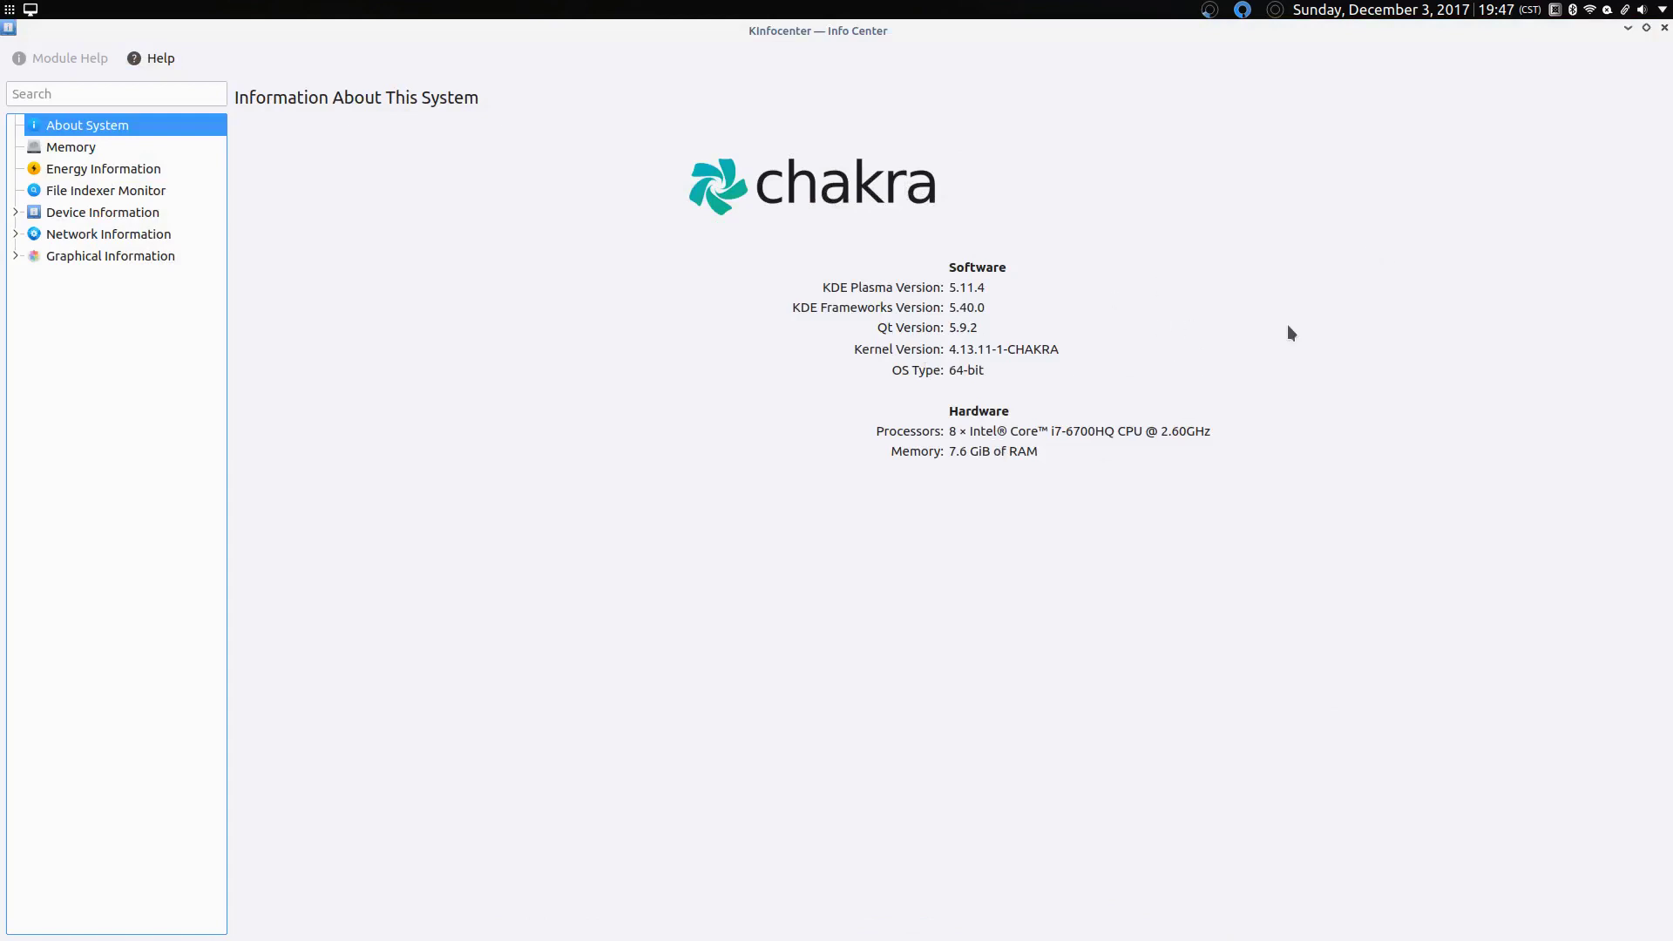
pyautogui.click(1628, 30)
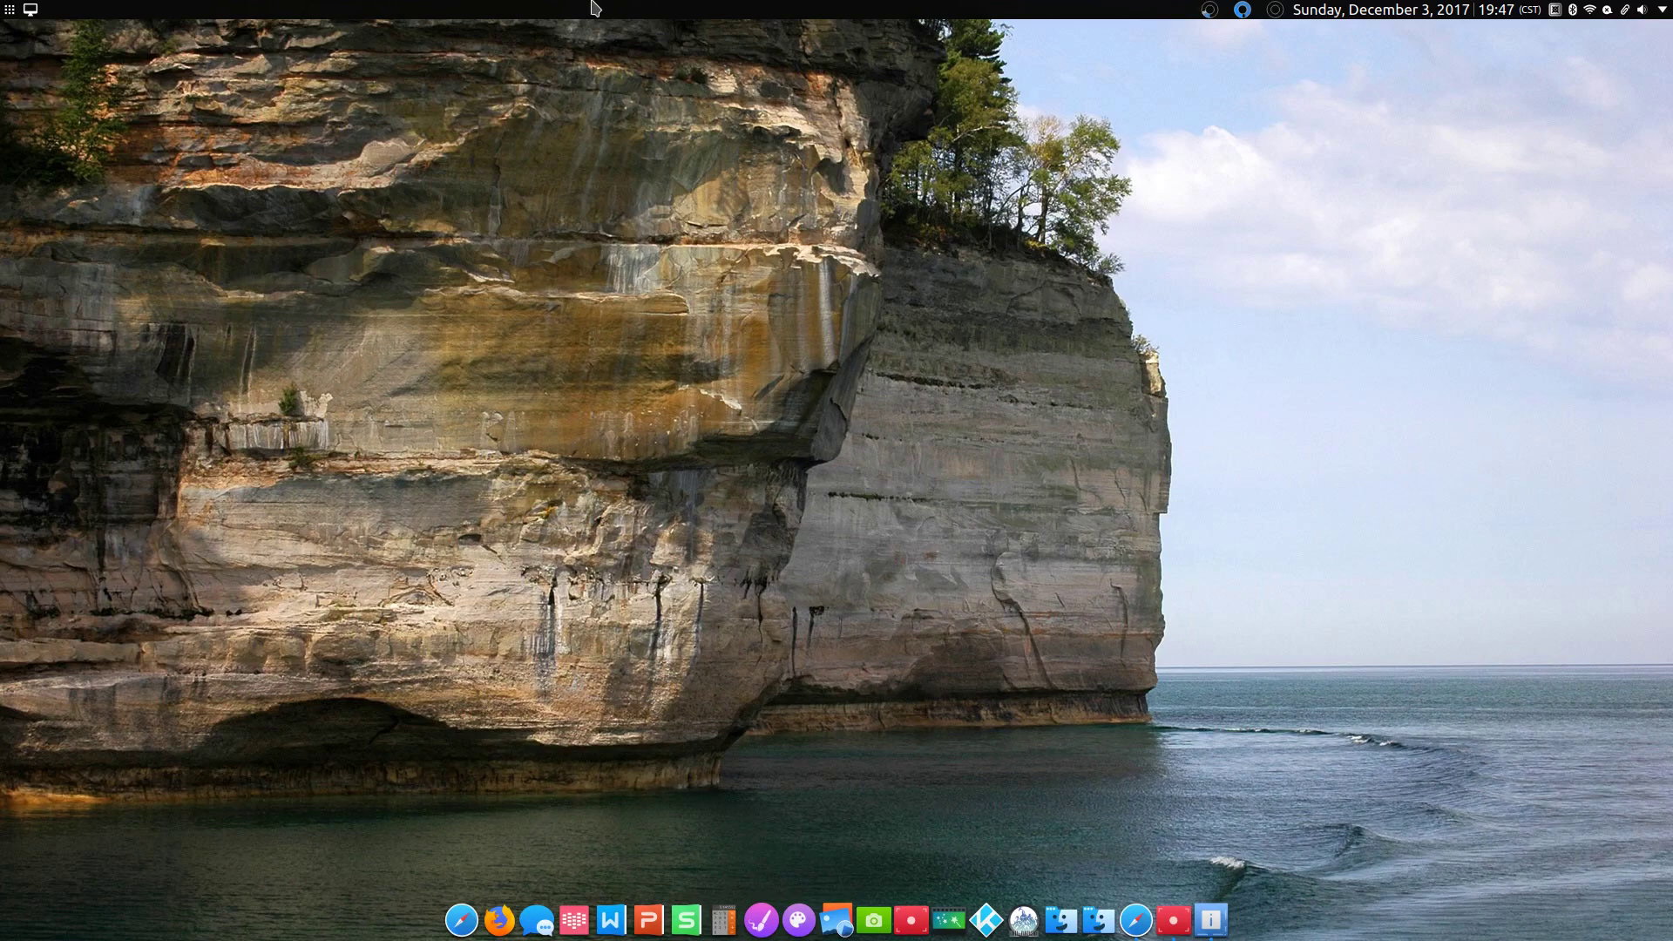
# Step: Open the application launcher to show its Favorites list, including Octopi
pyautogui.click(9, 9)
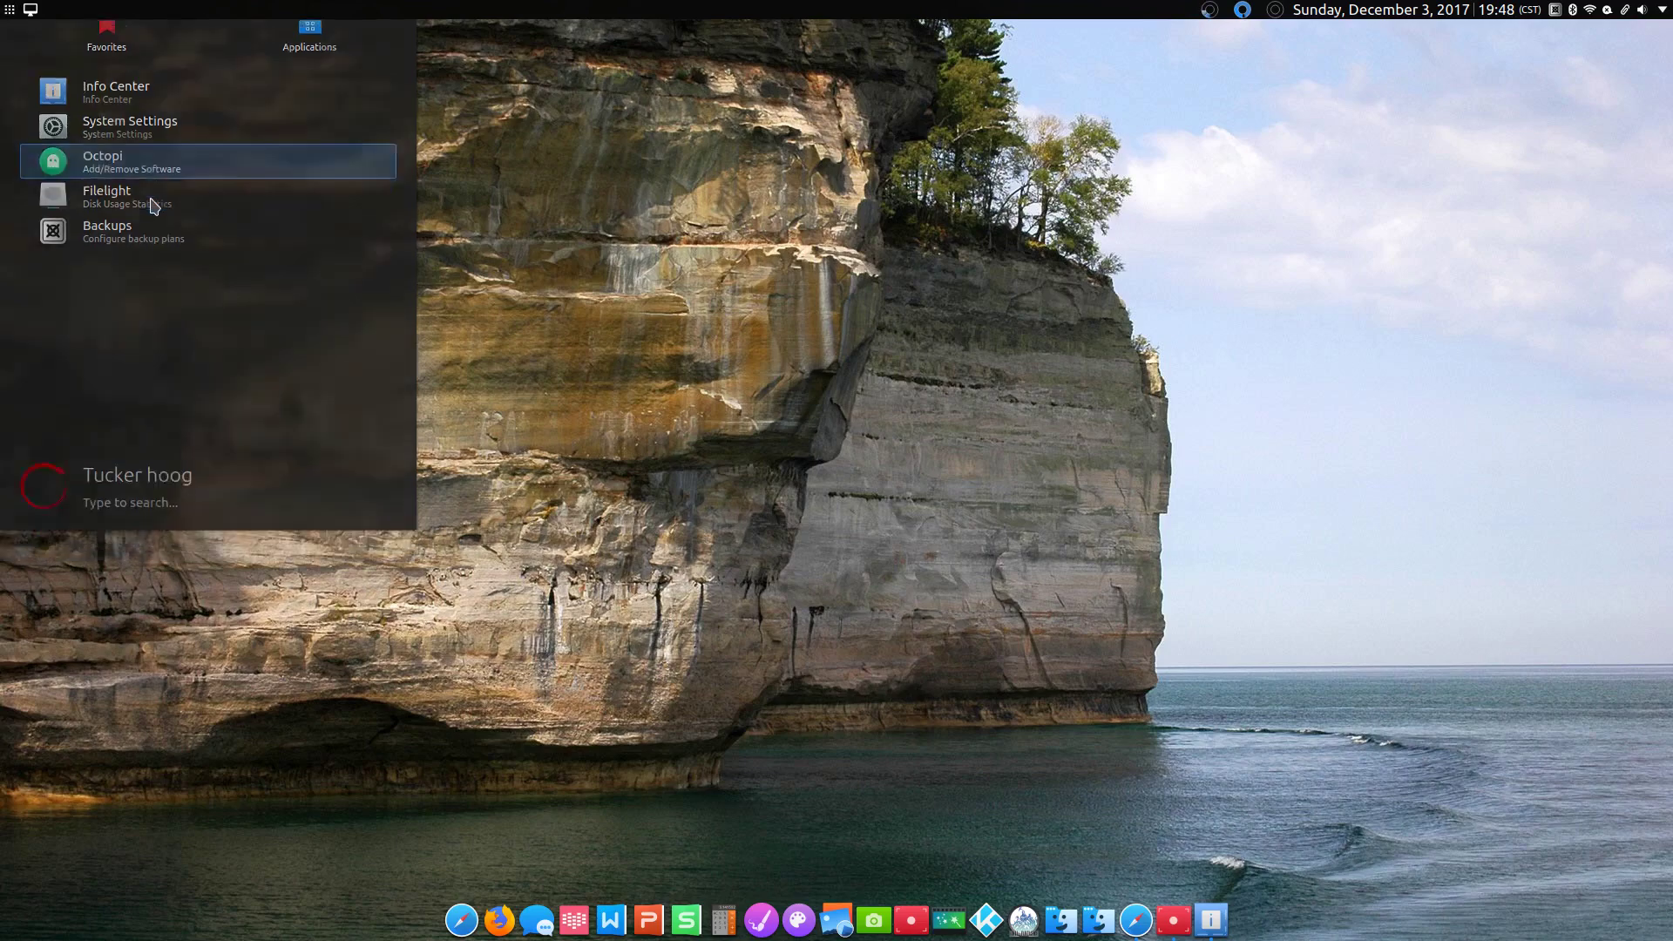
# Step: Launch Octopi and search the package list for 'wine'
pyautogui.click(153, 205)
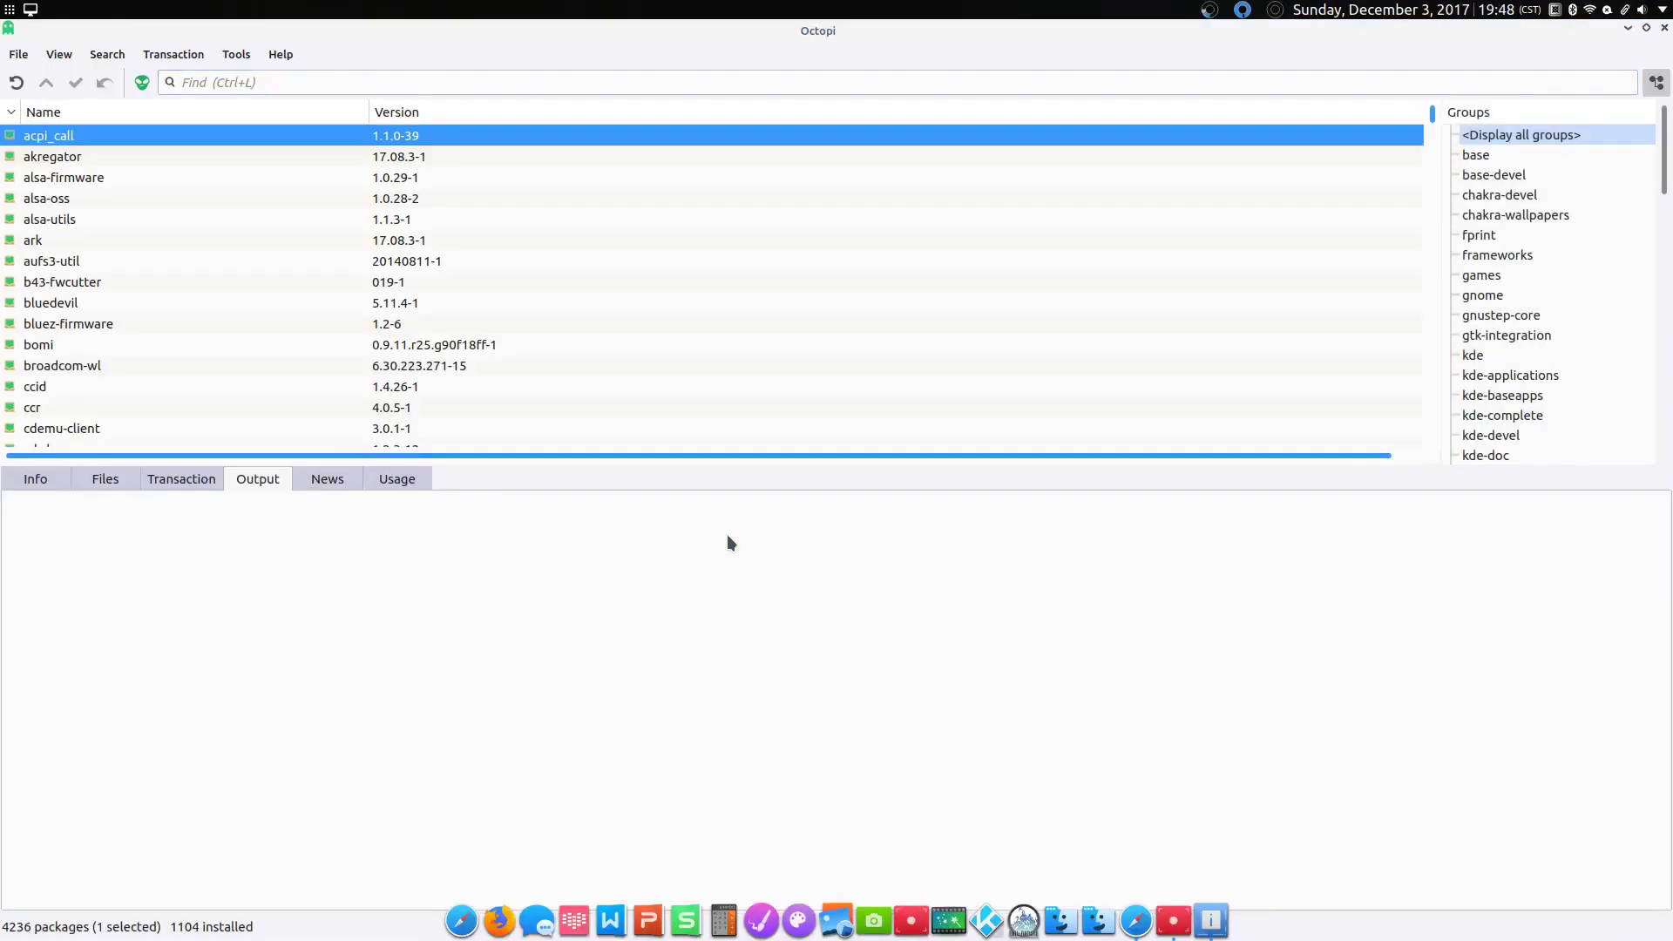
pyautogui.click(188, 81)
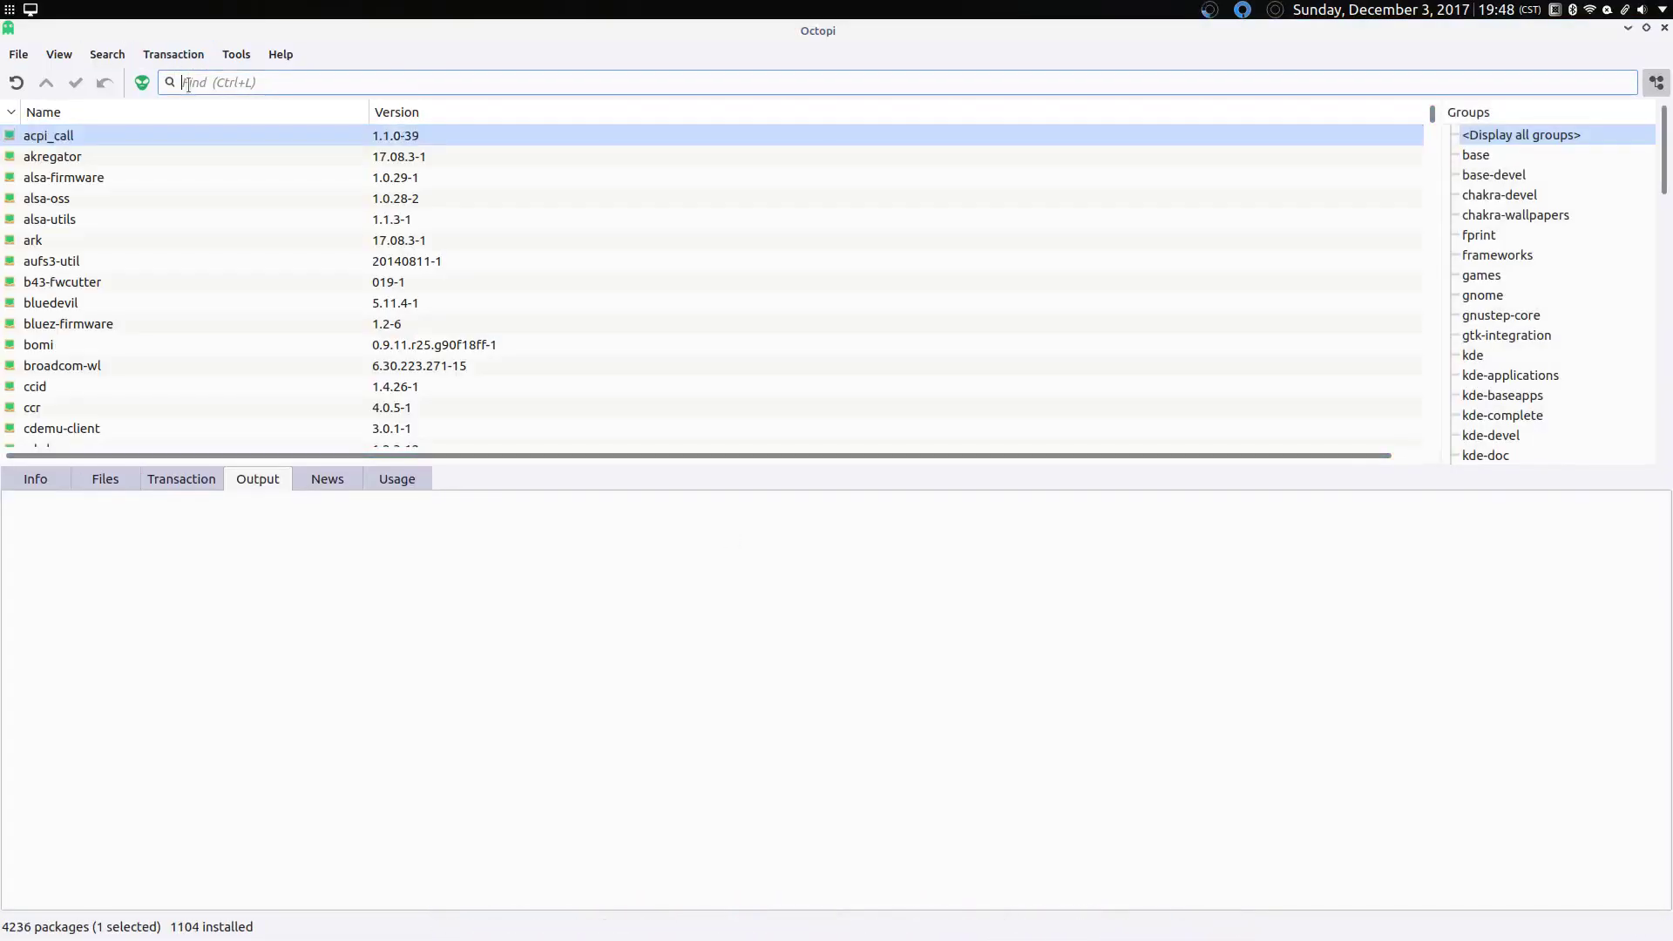
pyautogui.write('wine')
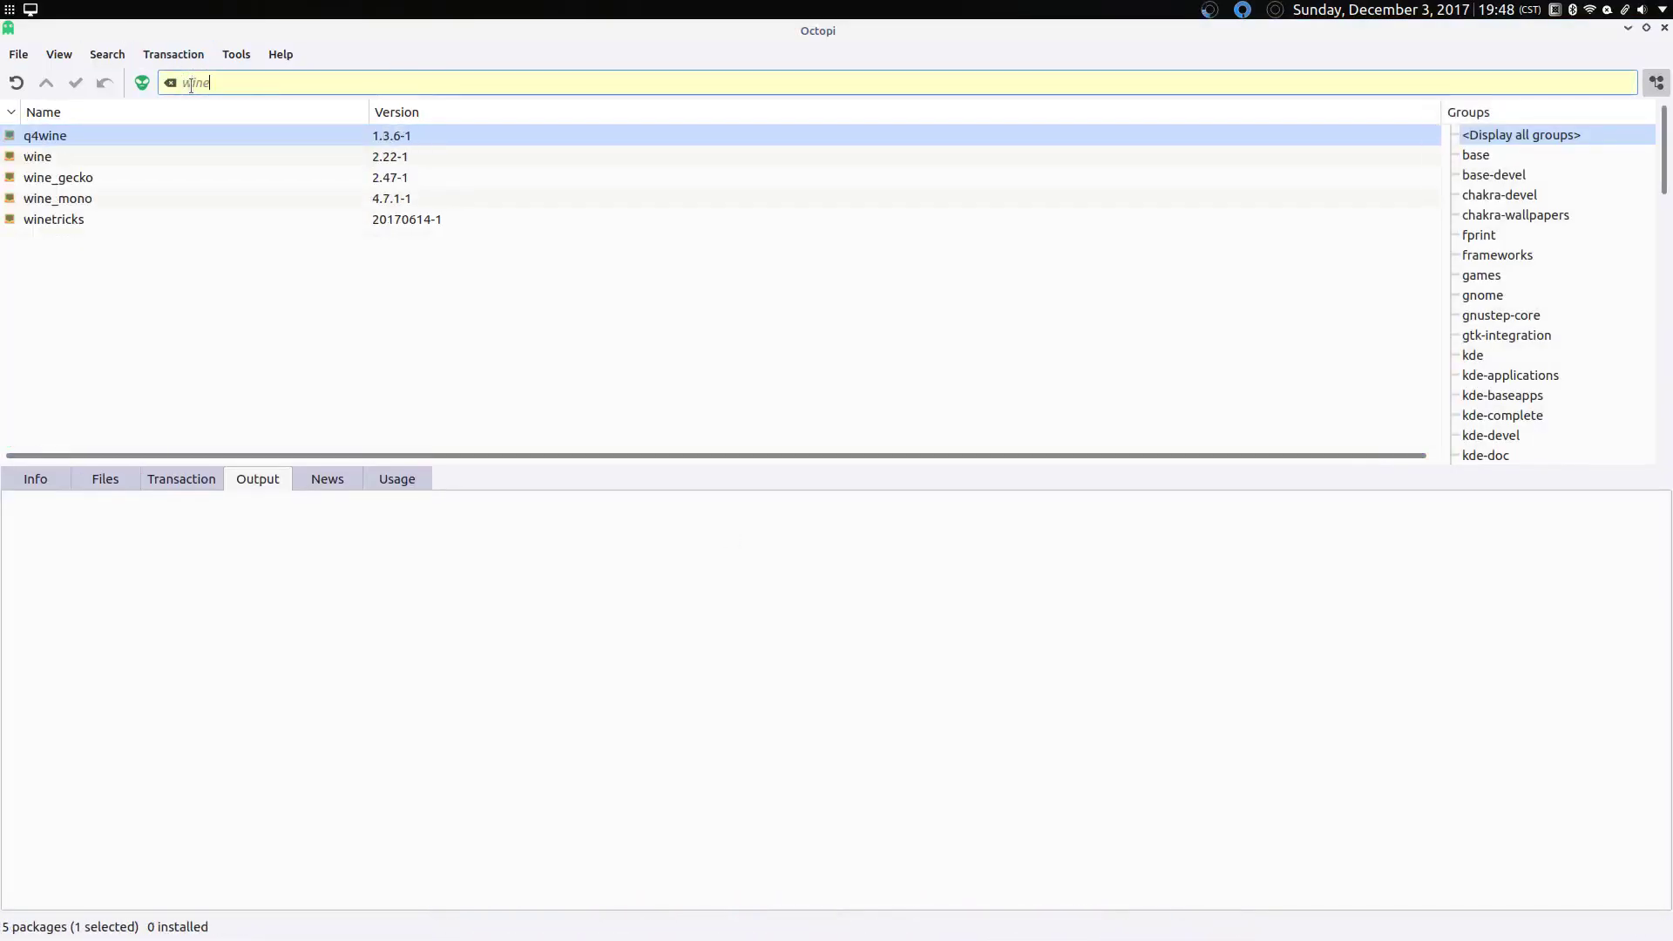
# Step: Mark wine (accepting optional deps), wine_gecko and wine_mono for installation and commit the transaction
pyautogui.click(61, 155)
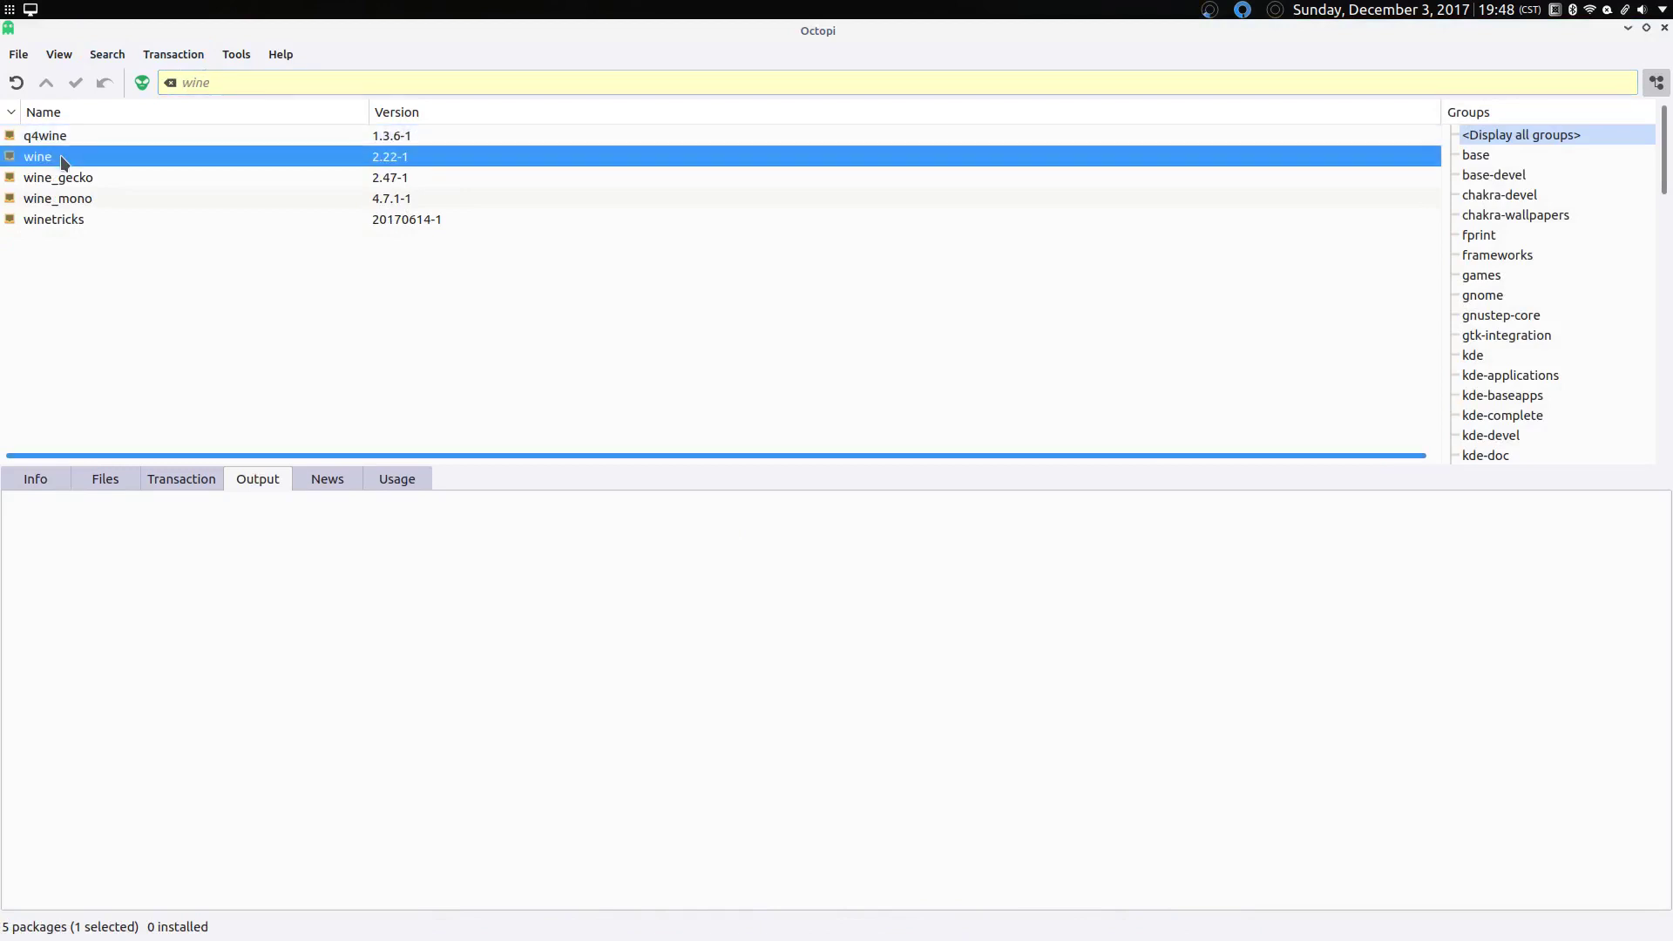
pyautogui.rightClick(61, 155)
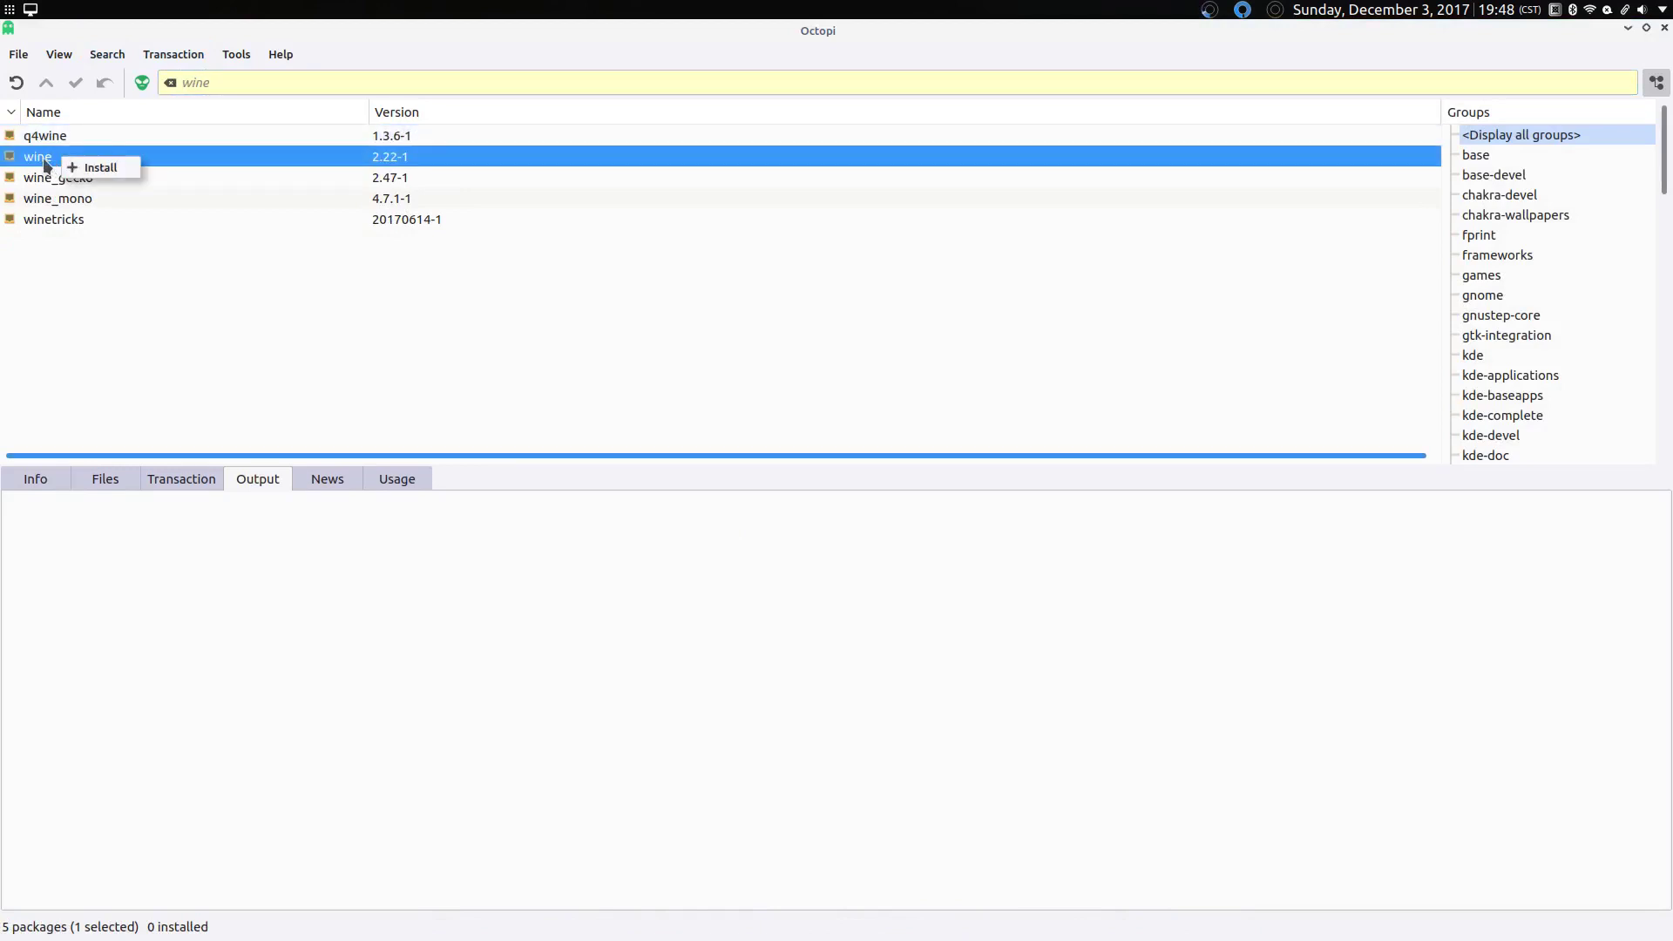
pyautogui.click(100, 168)
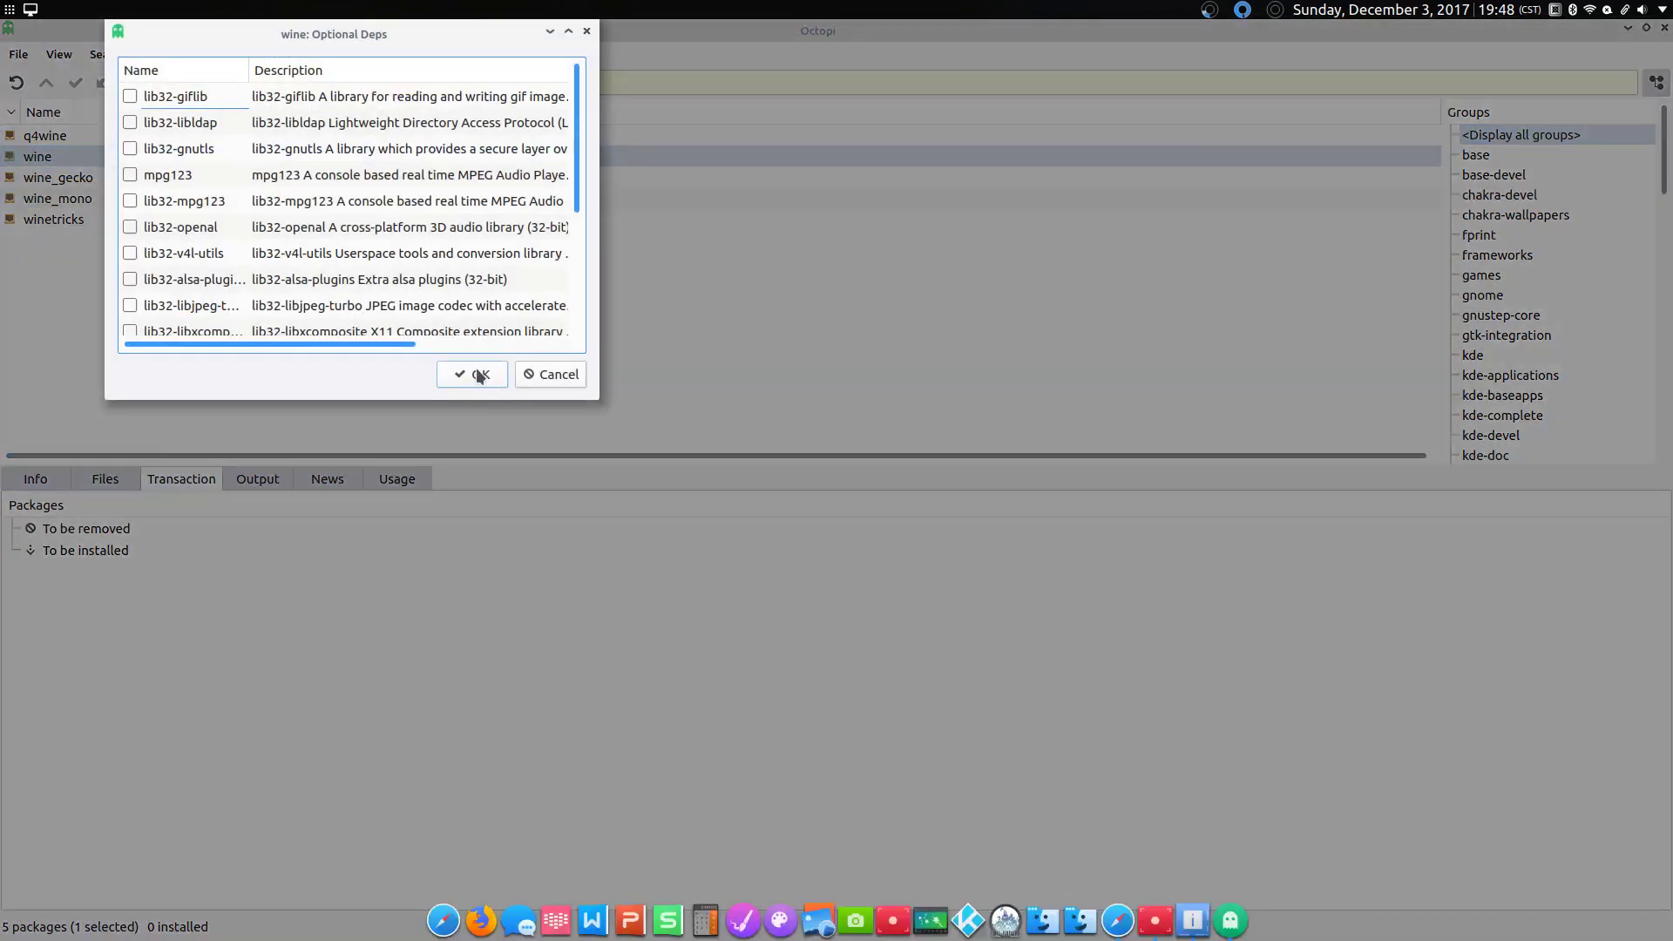
pyautogui.click(478, 376)
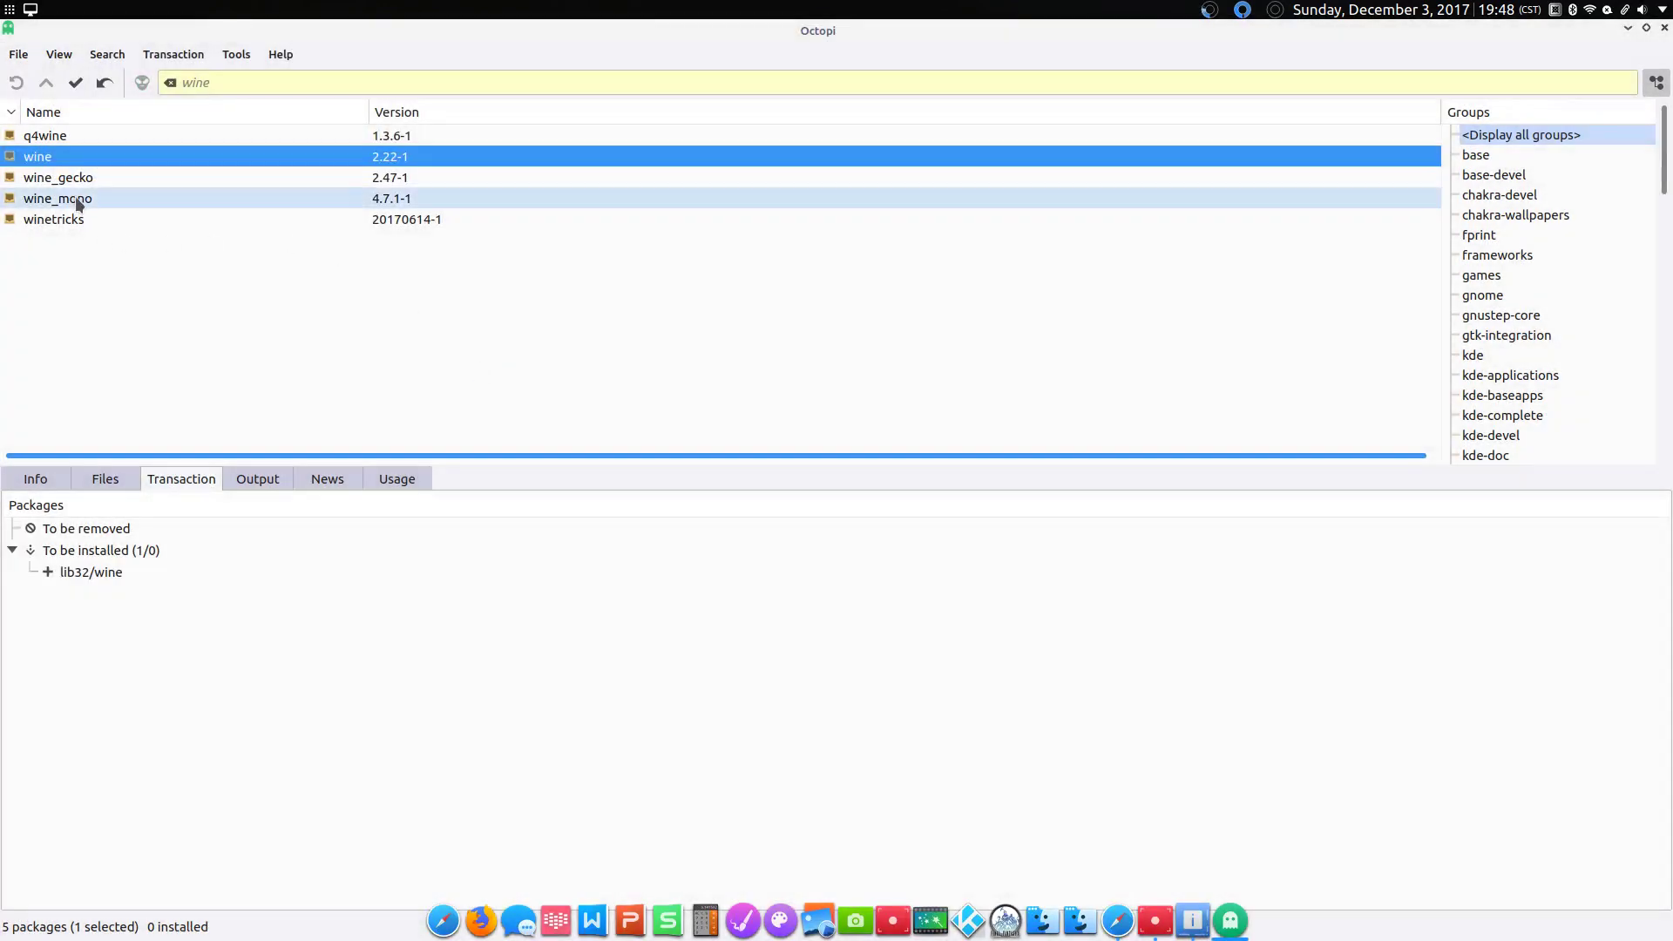
pyautogui.rightClick(75, 180)
pyautogui.click(102, 185)
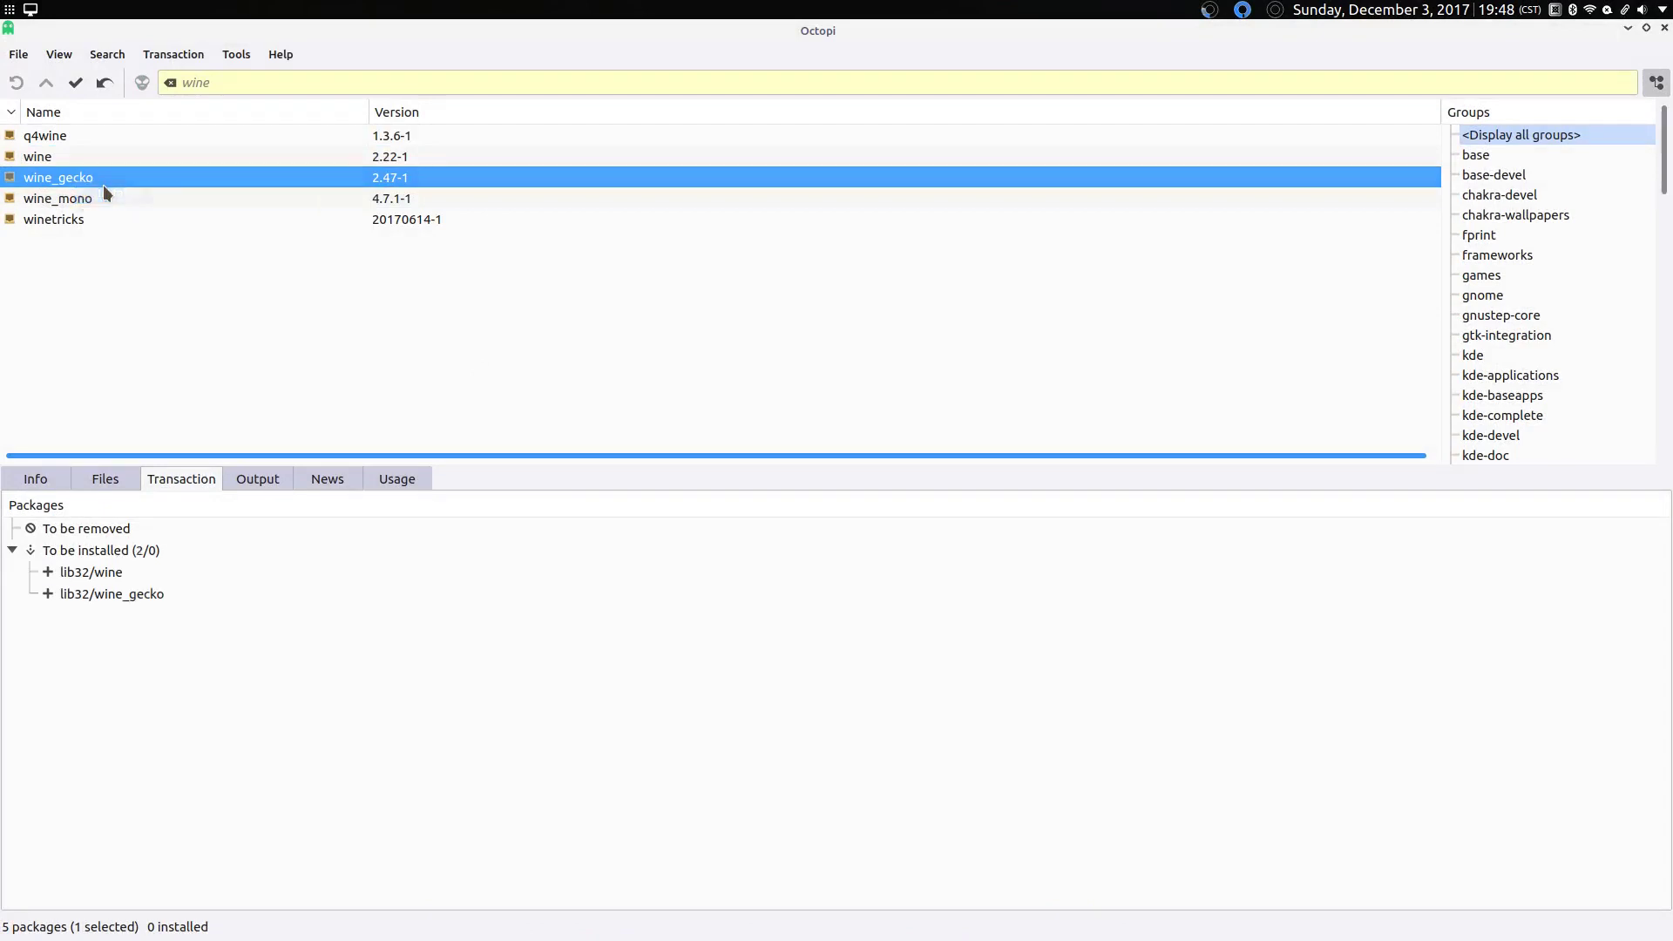
pyautogui.rightClick(90, 195)
pyautogui.click(108, 206)
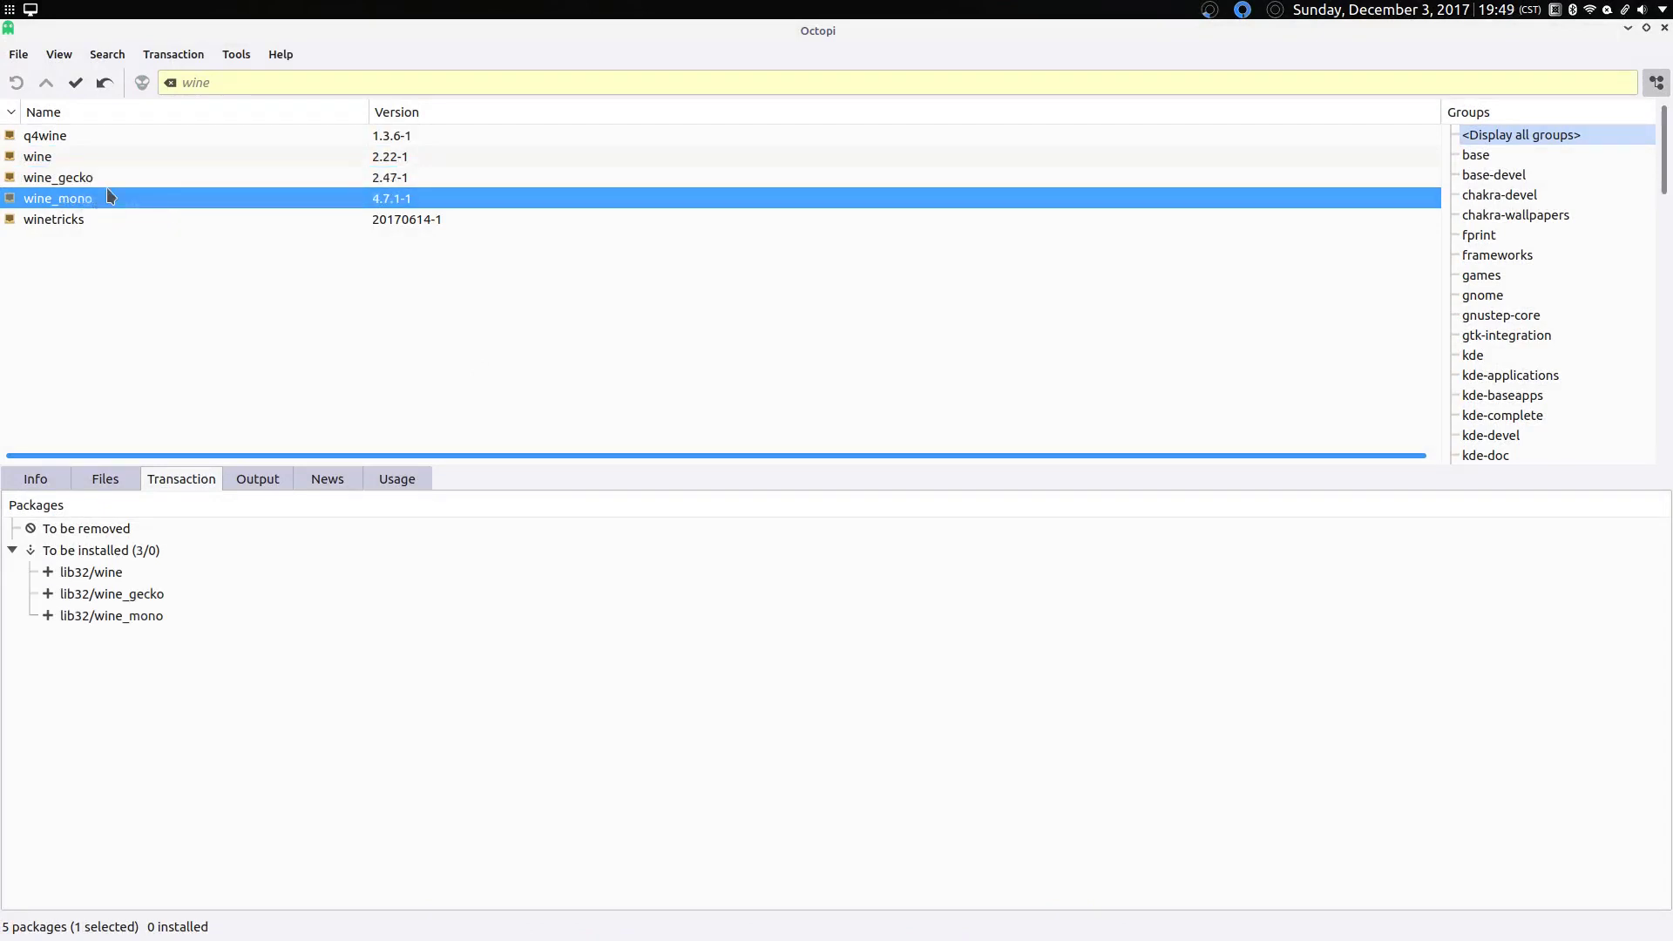
pyautogui.click(76, 96)
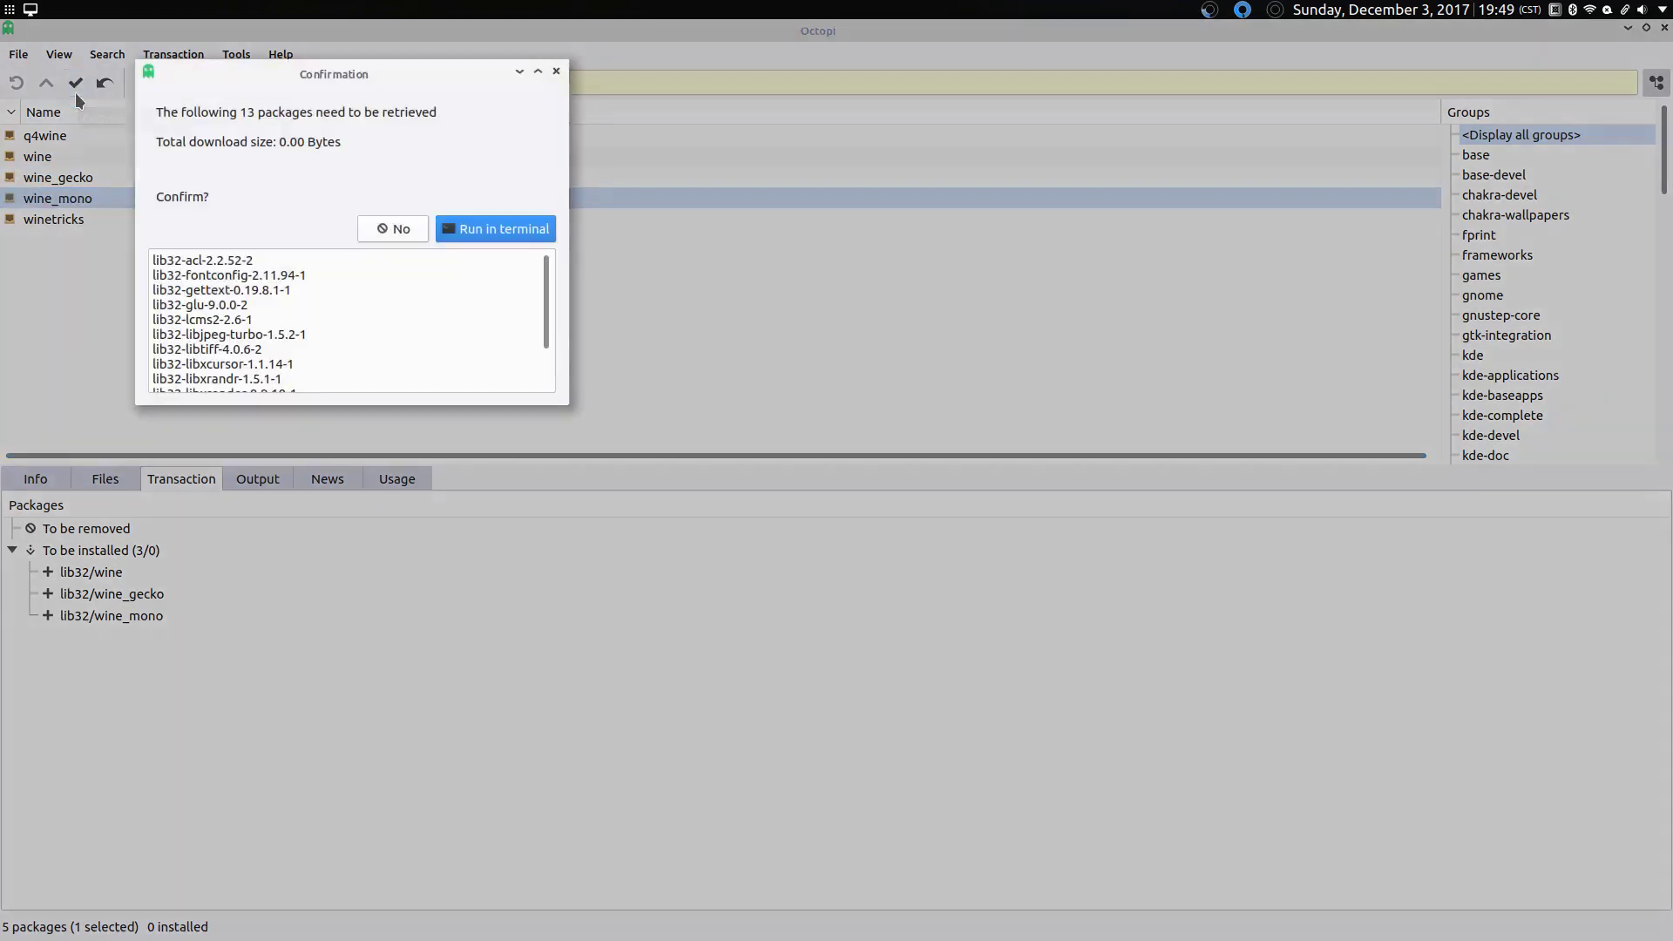
# Step: Run the install in a terminal, enter the root password, confirm with y, then close the finished terminal
pyautogui.click(520, 230)
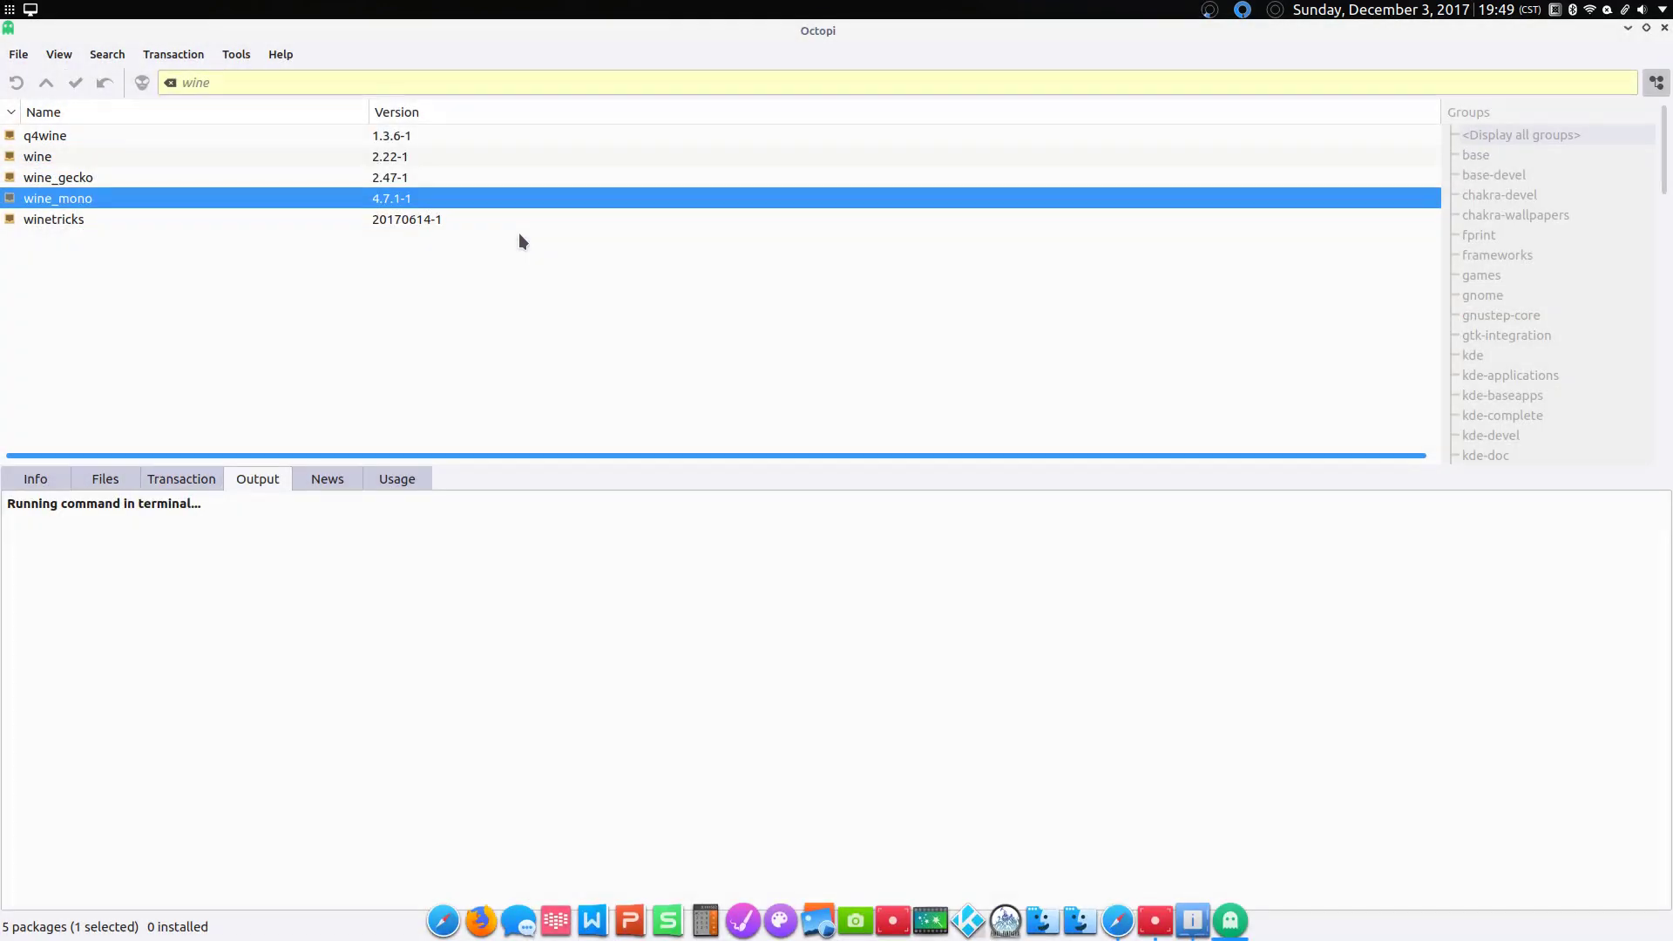
pyautogui.write('aaaaaaaaaaa')
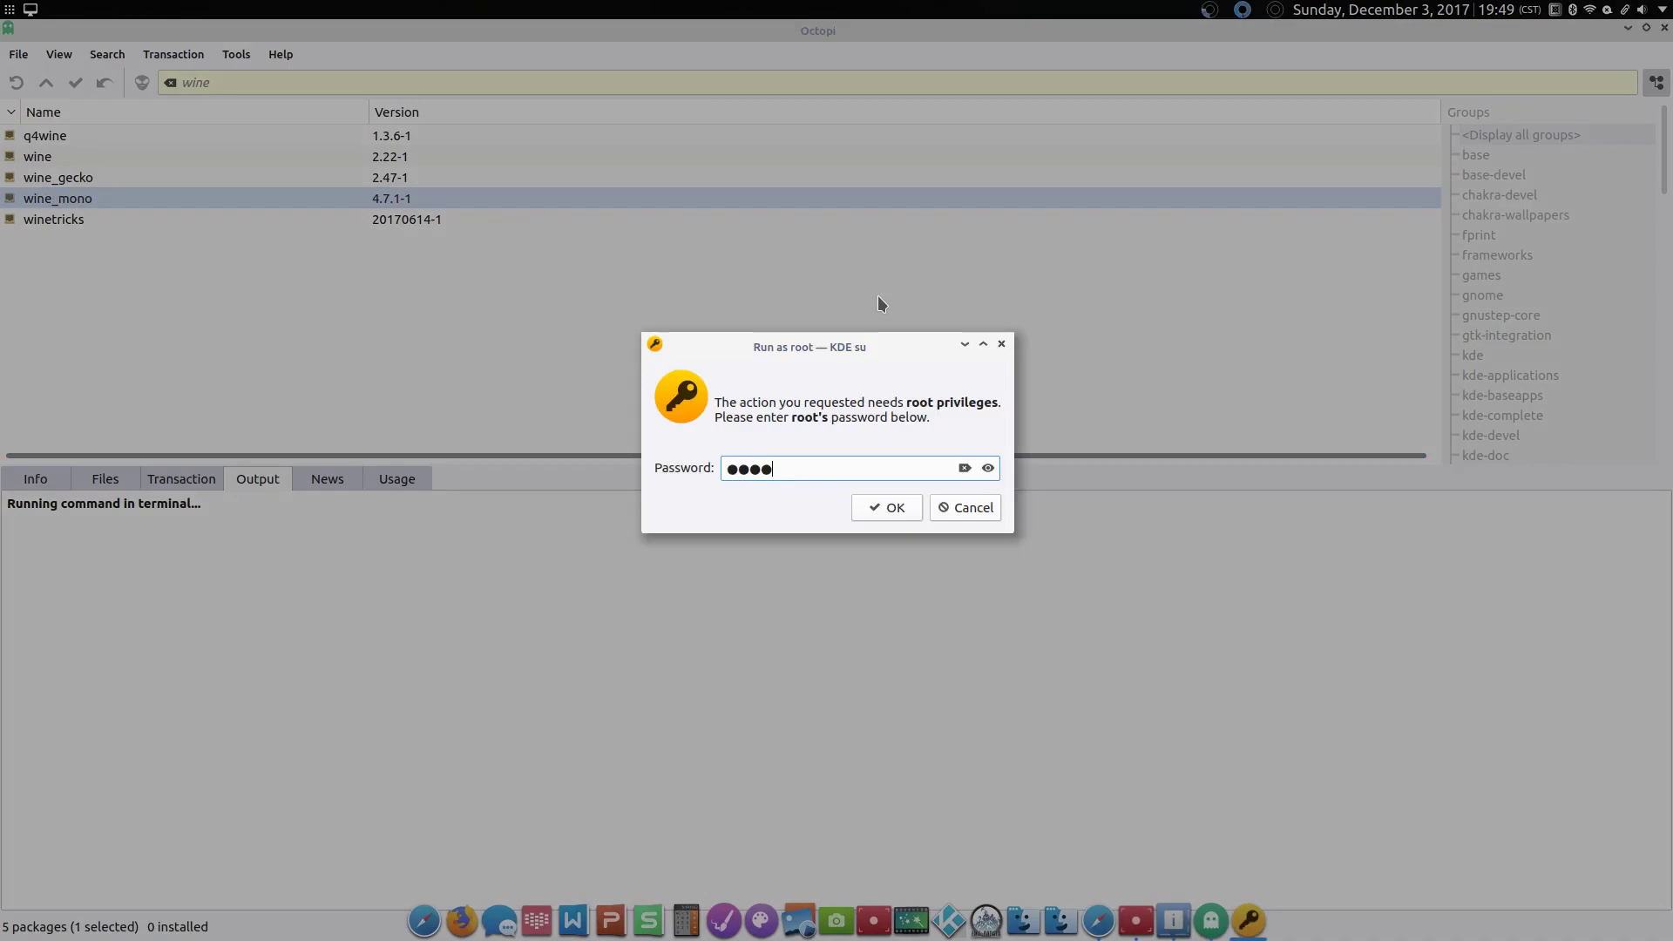
pyautogui.press('Return')
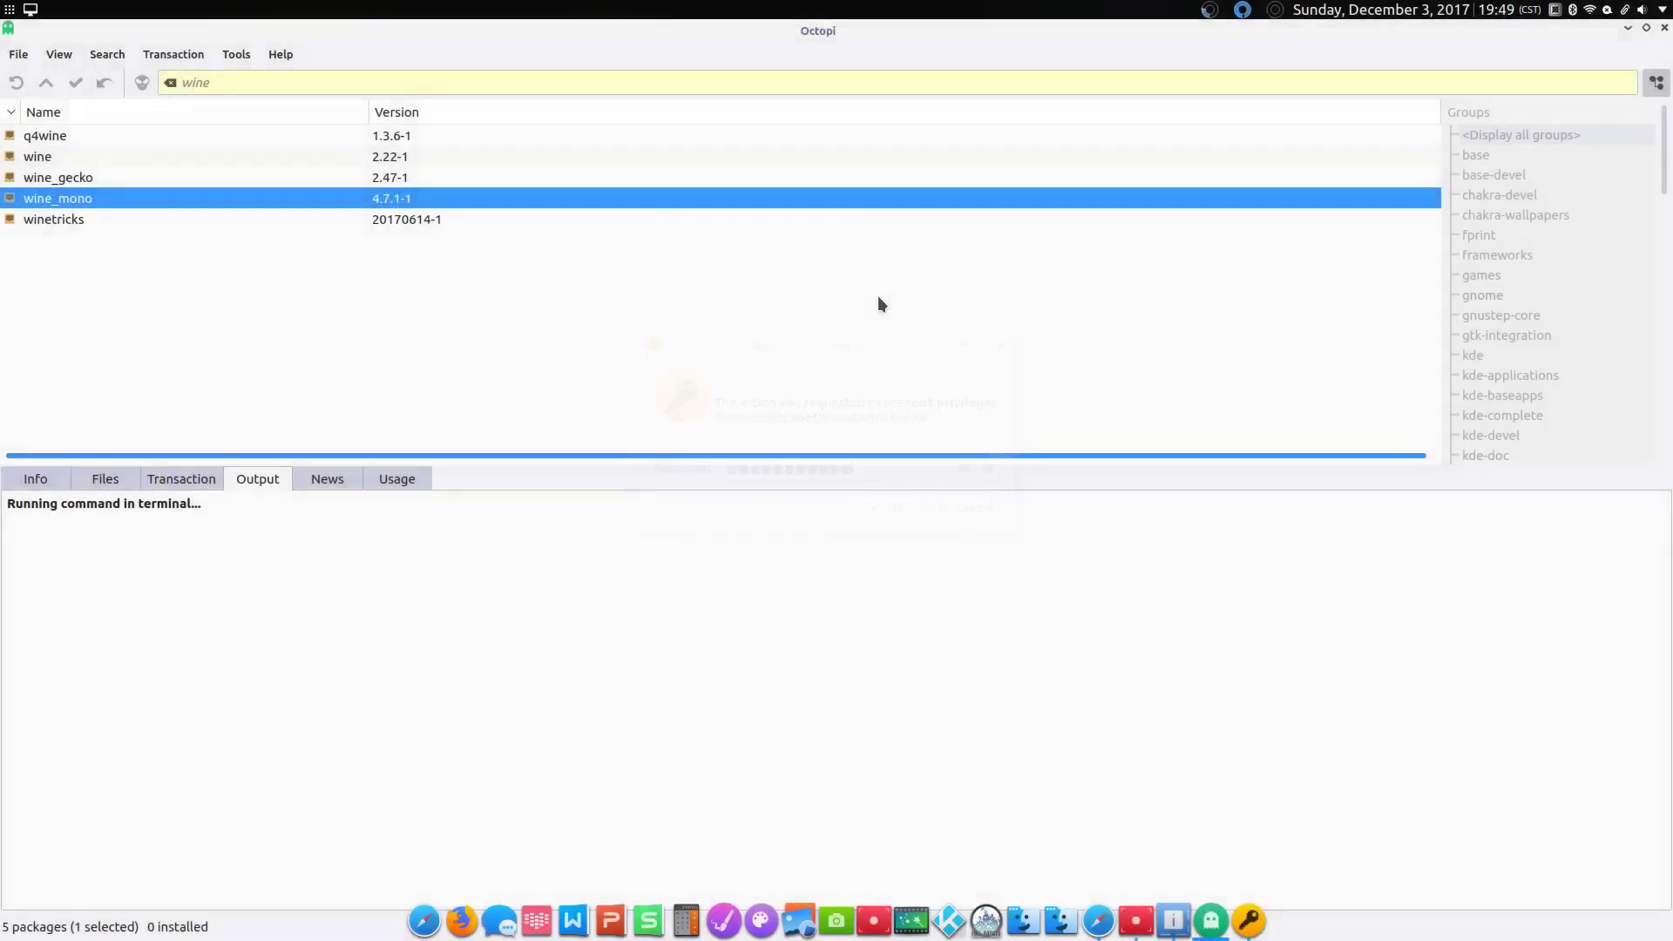
pyautogui.write('y')
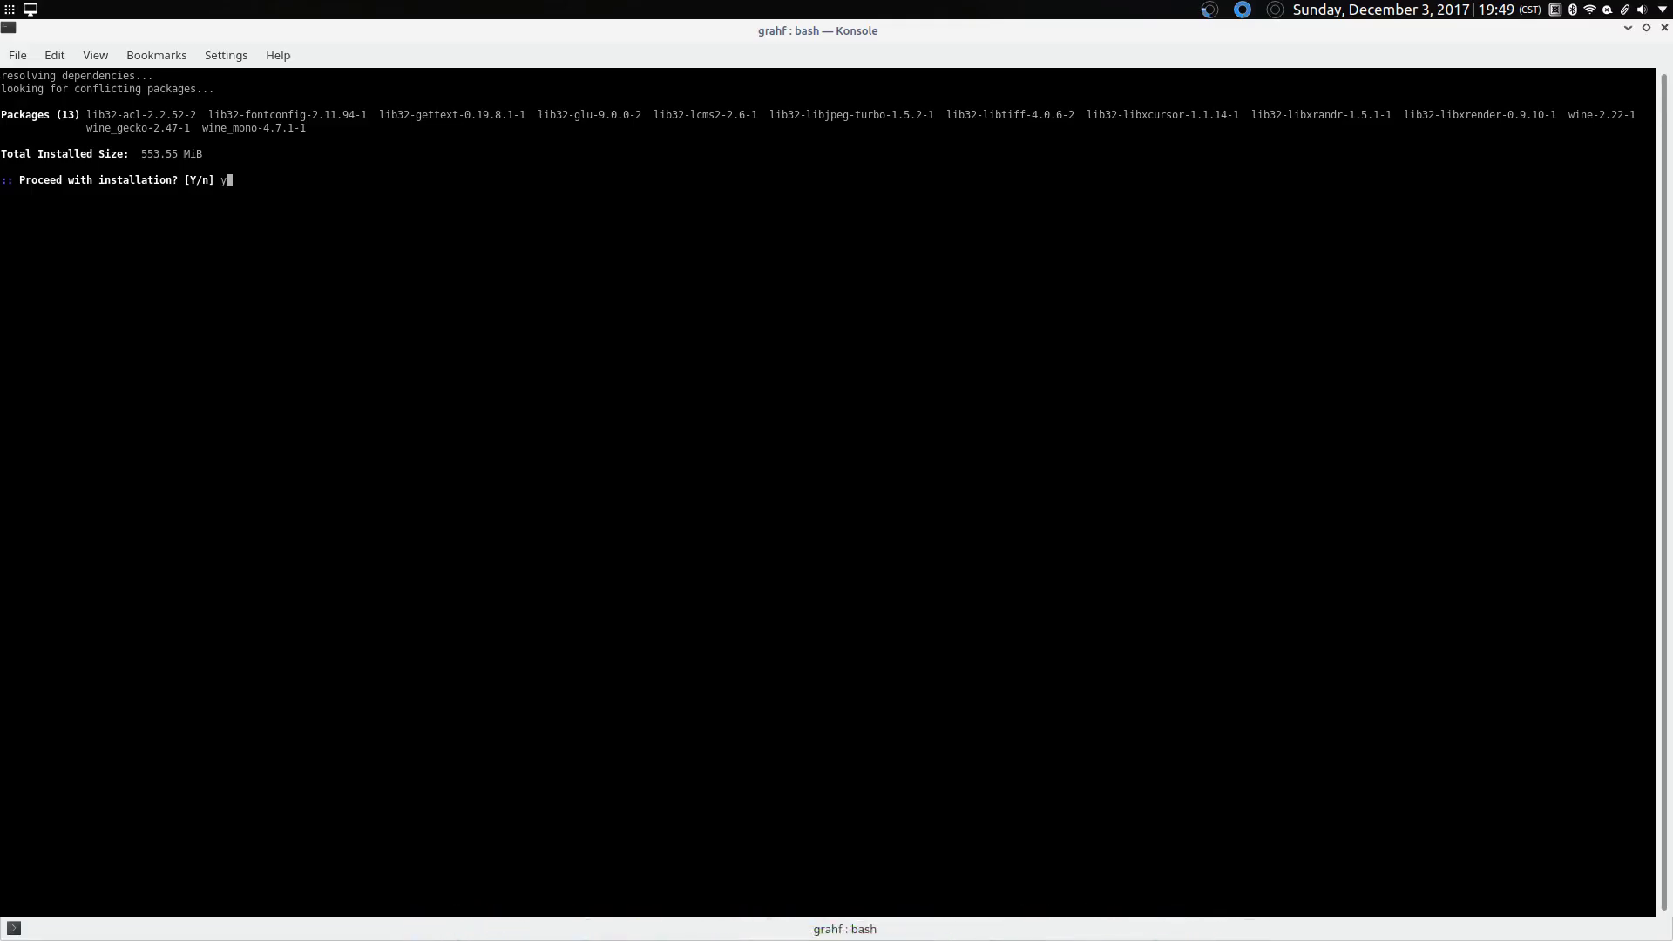
pyautogui.press('Return')
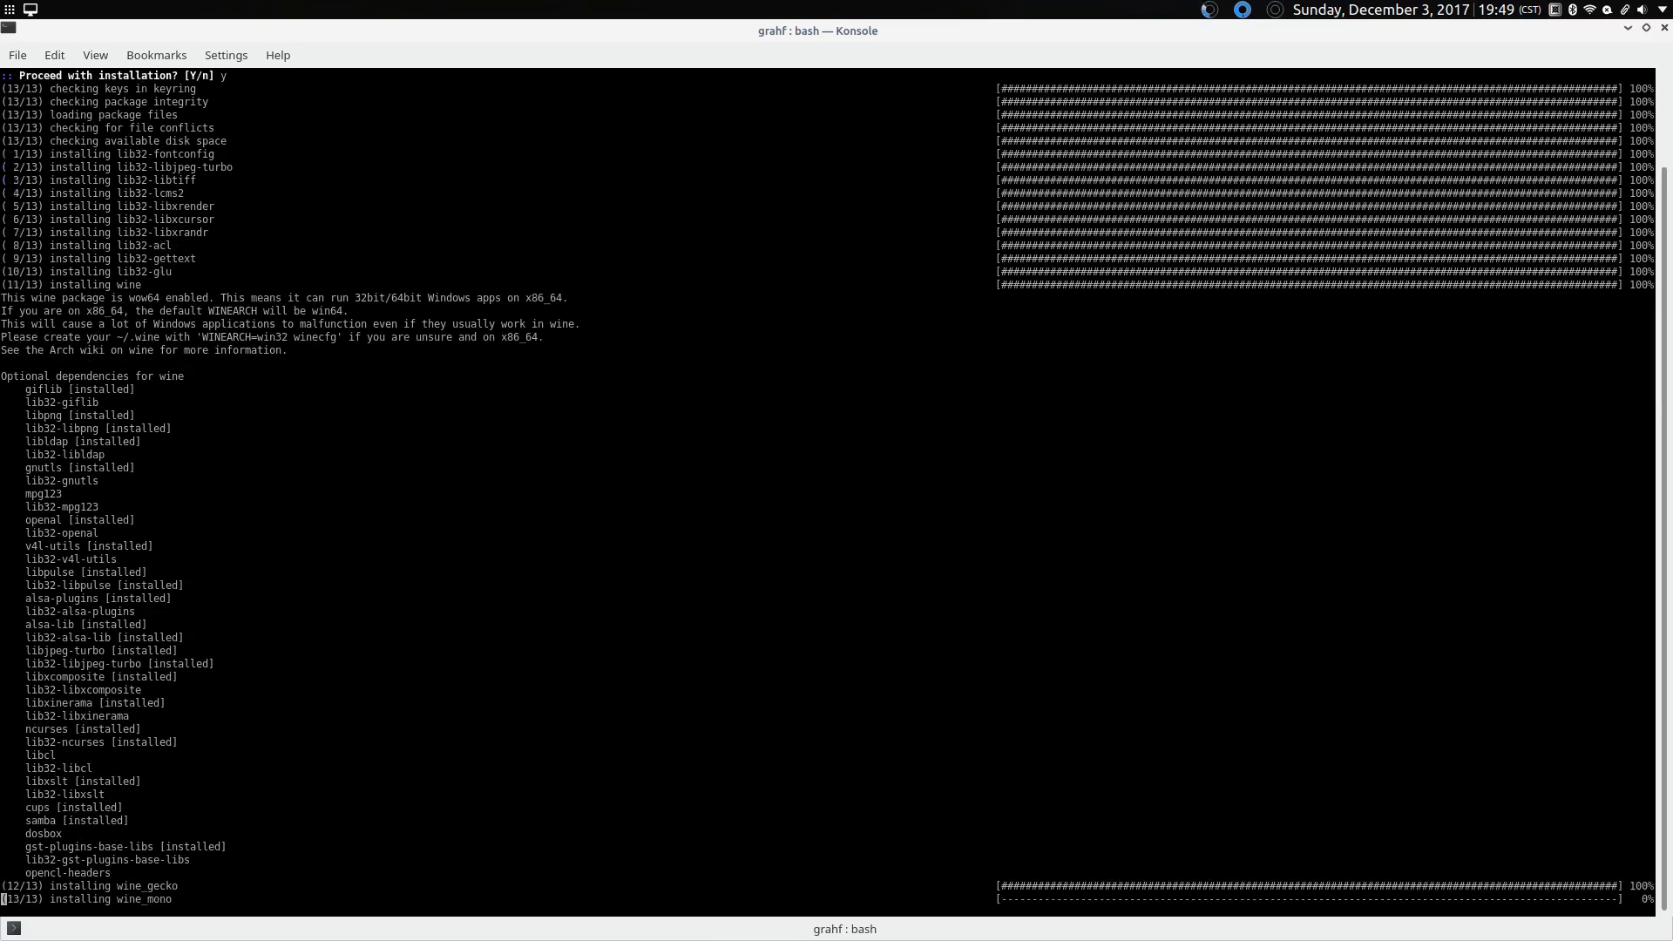
pyautogui.press('Return')
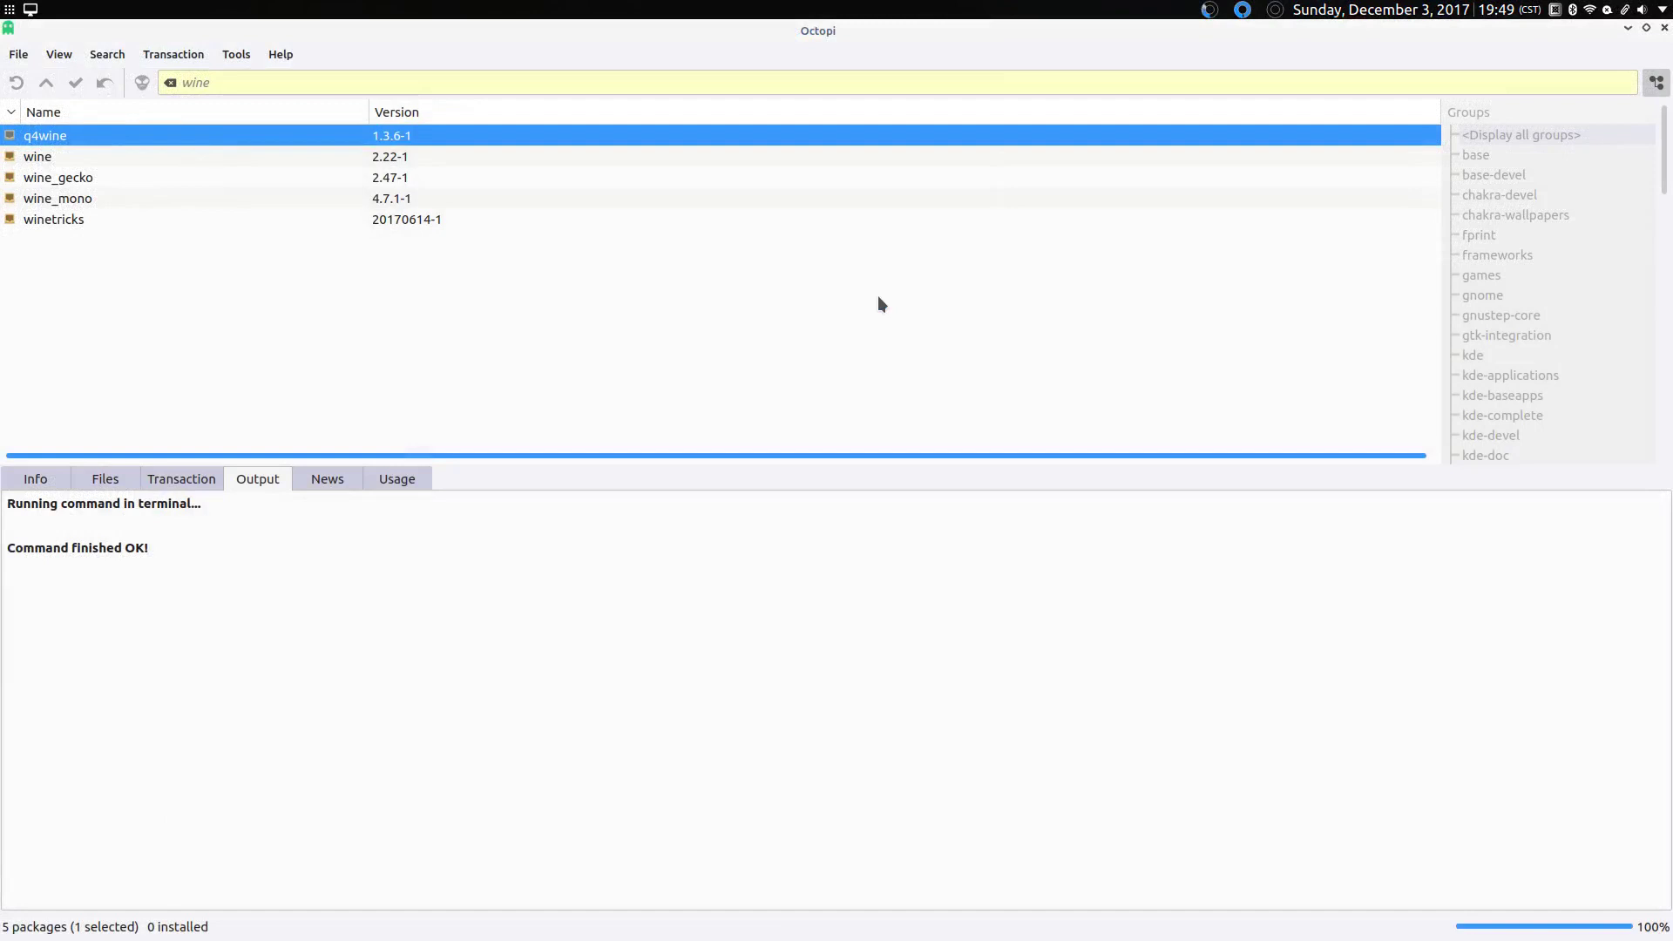
# Step: Close Octopi and Info Center, then open Dolphin on the Downloads folder
pyautogui.click(1664, 30)
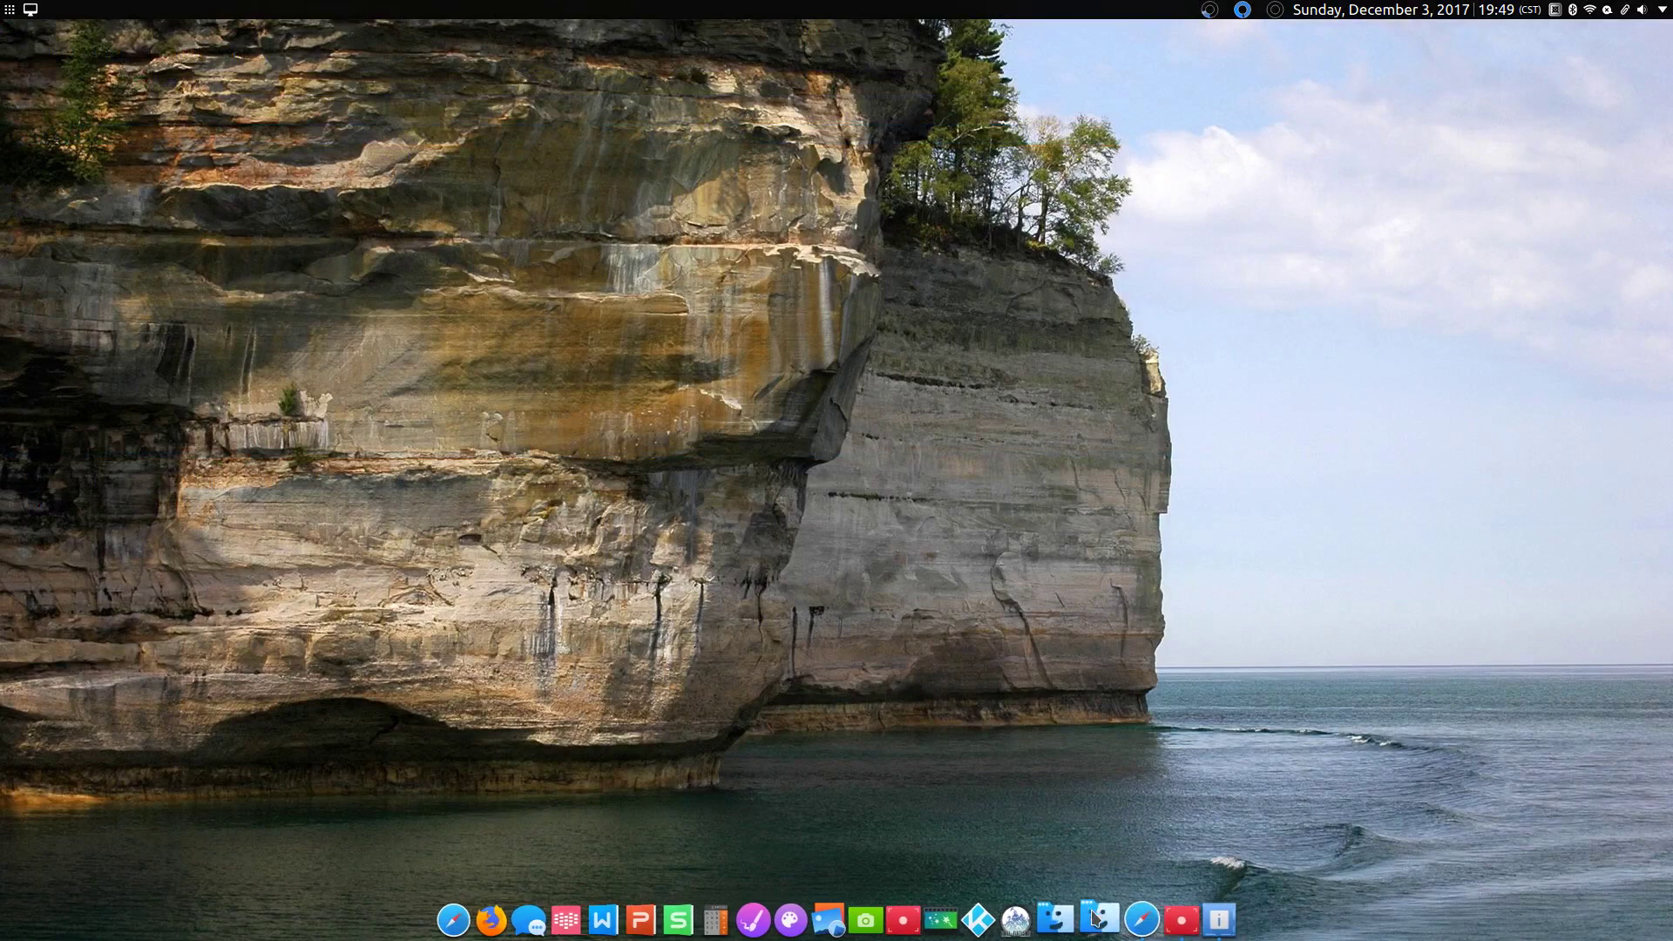
pyautogui.click(1212, 919)
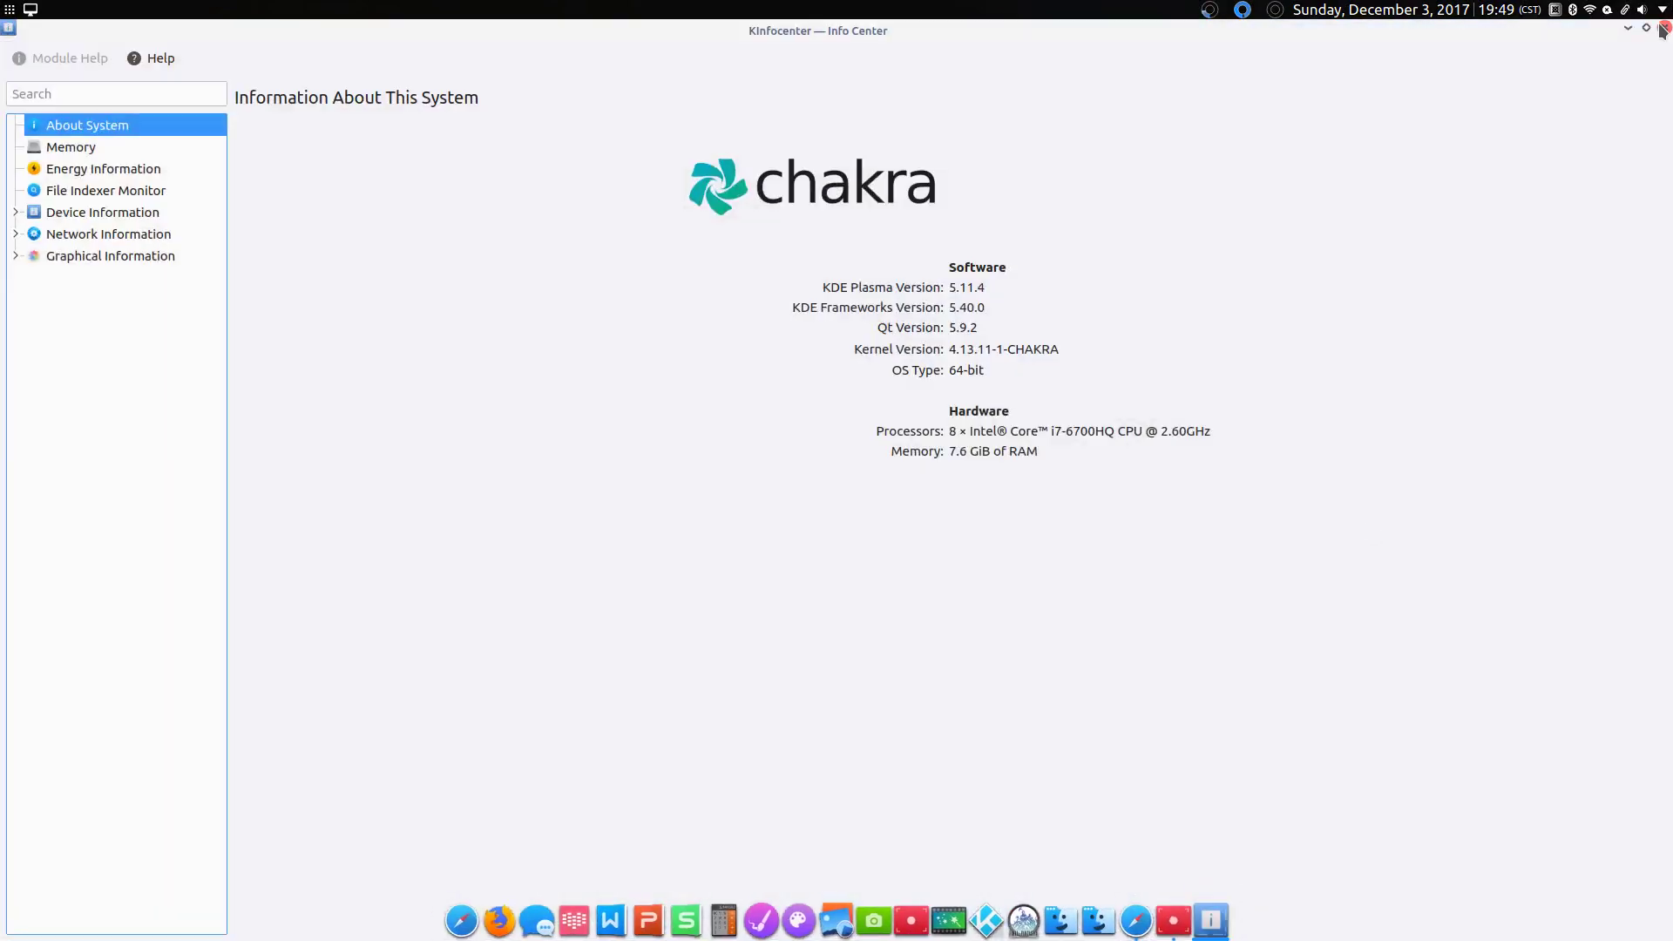
pyautogui.click(1664, 27)
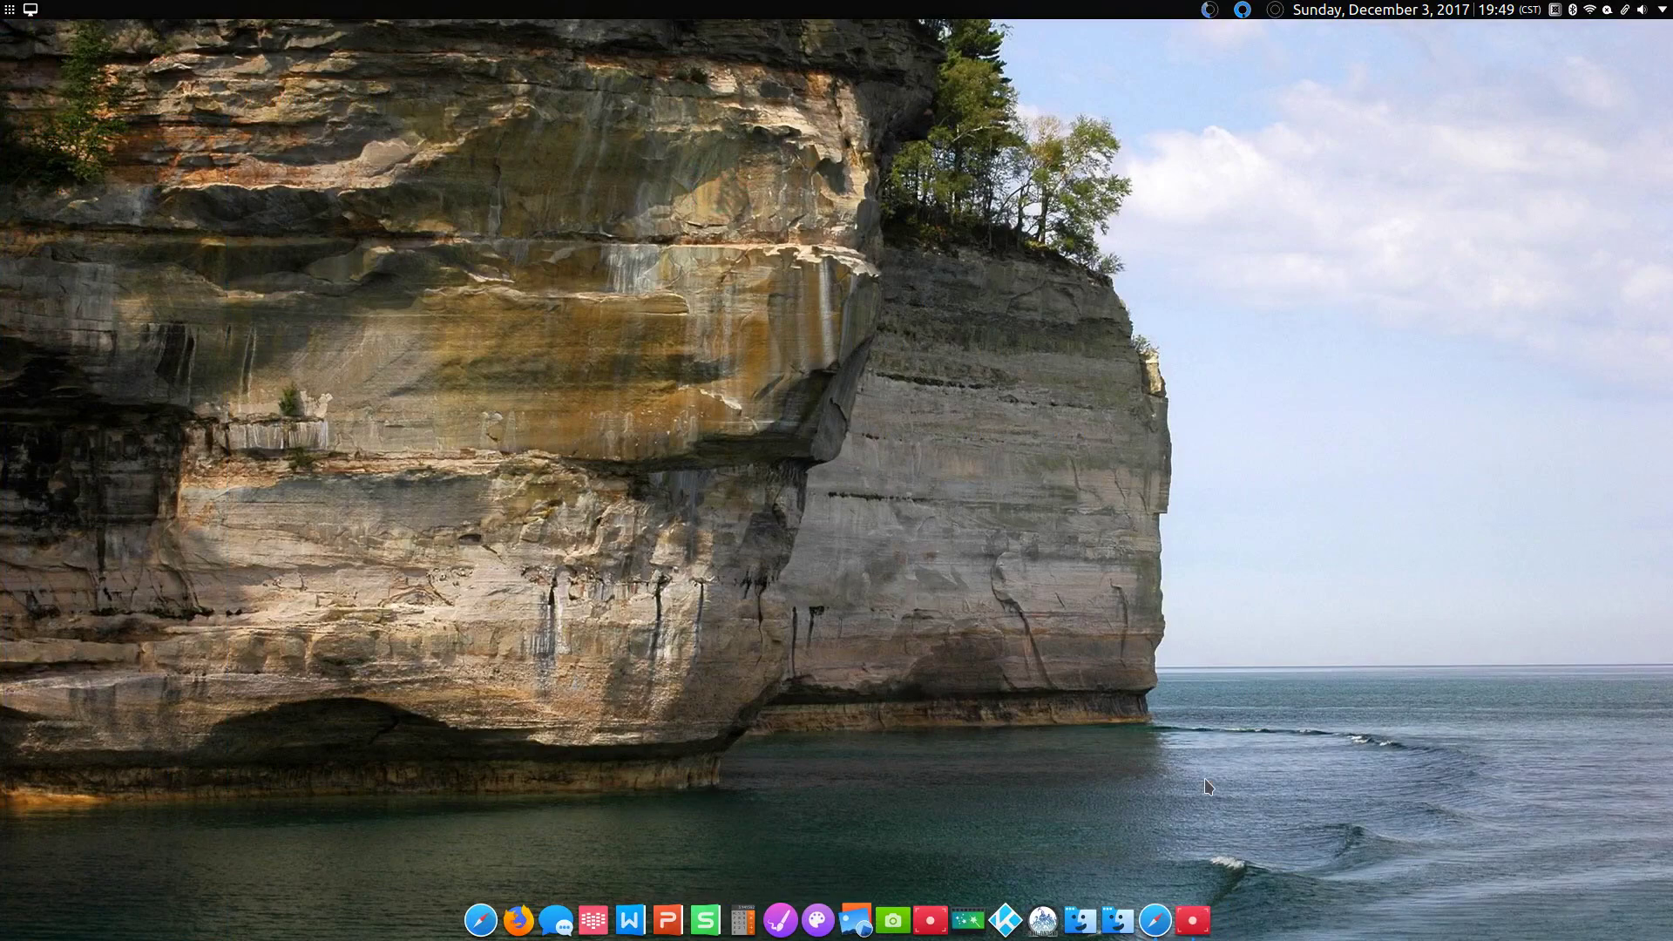
pyautogui.click(1118, 917)
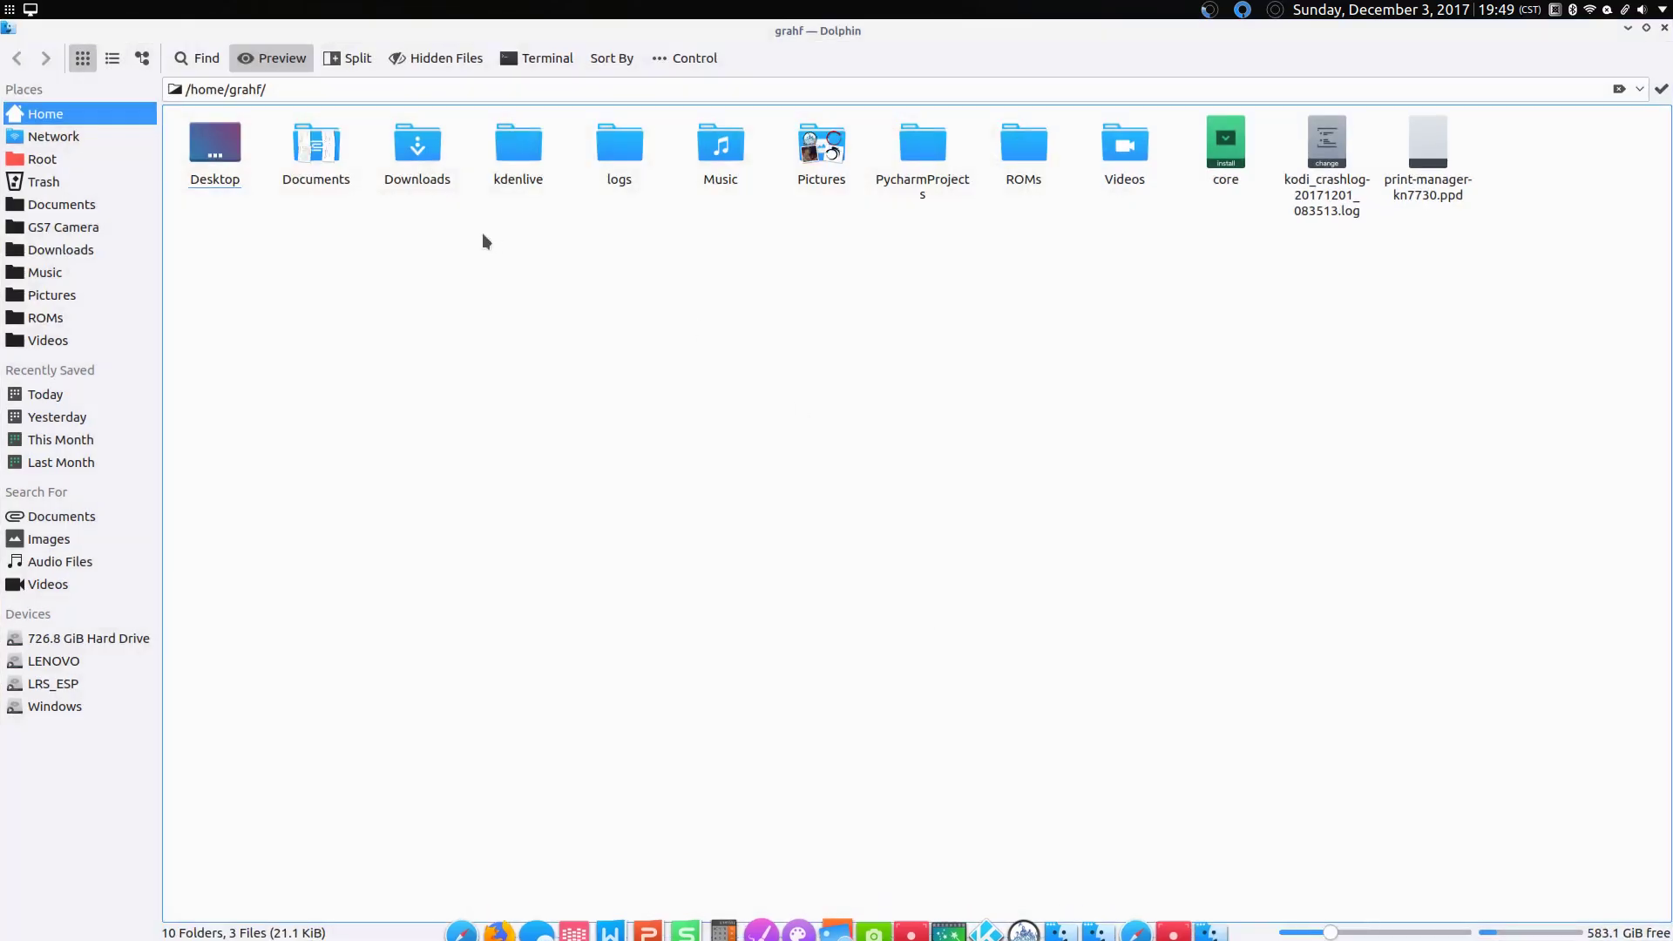
pyautogui.click(411, 181)
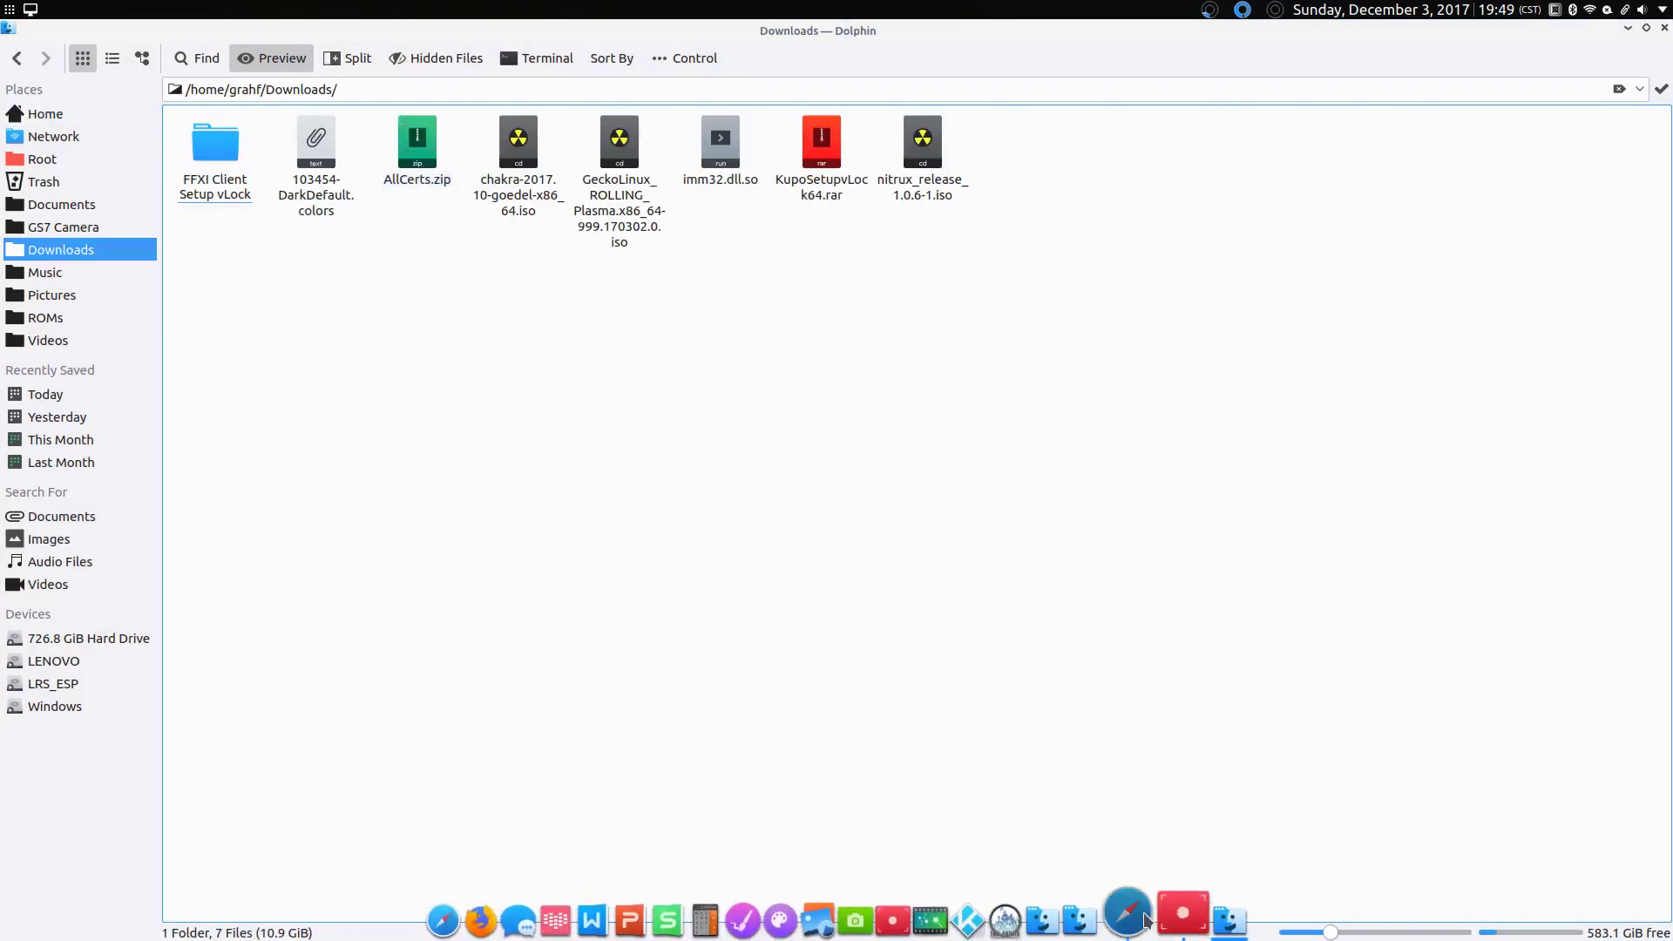
# Step: Switch to QupZilla on the Kupo server site and select its page address
pyautogui.click(1129, 913)
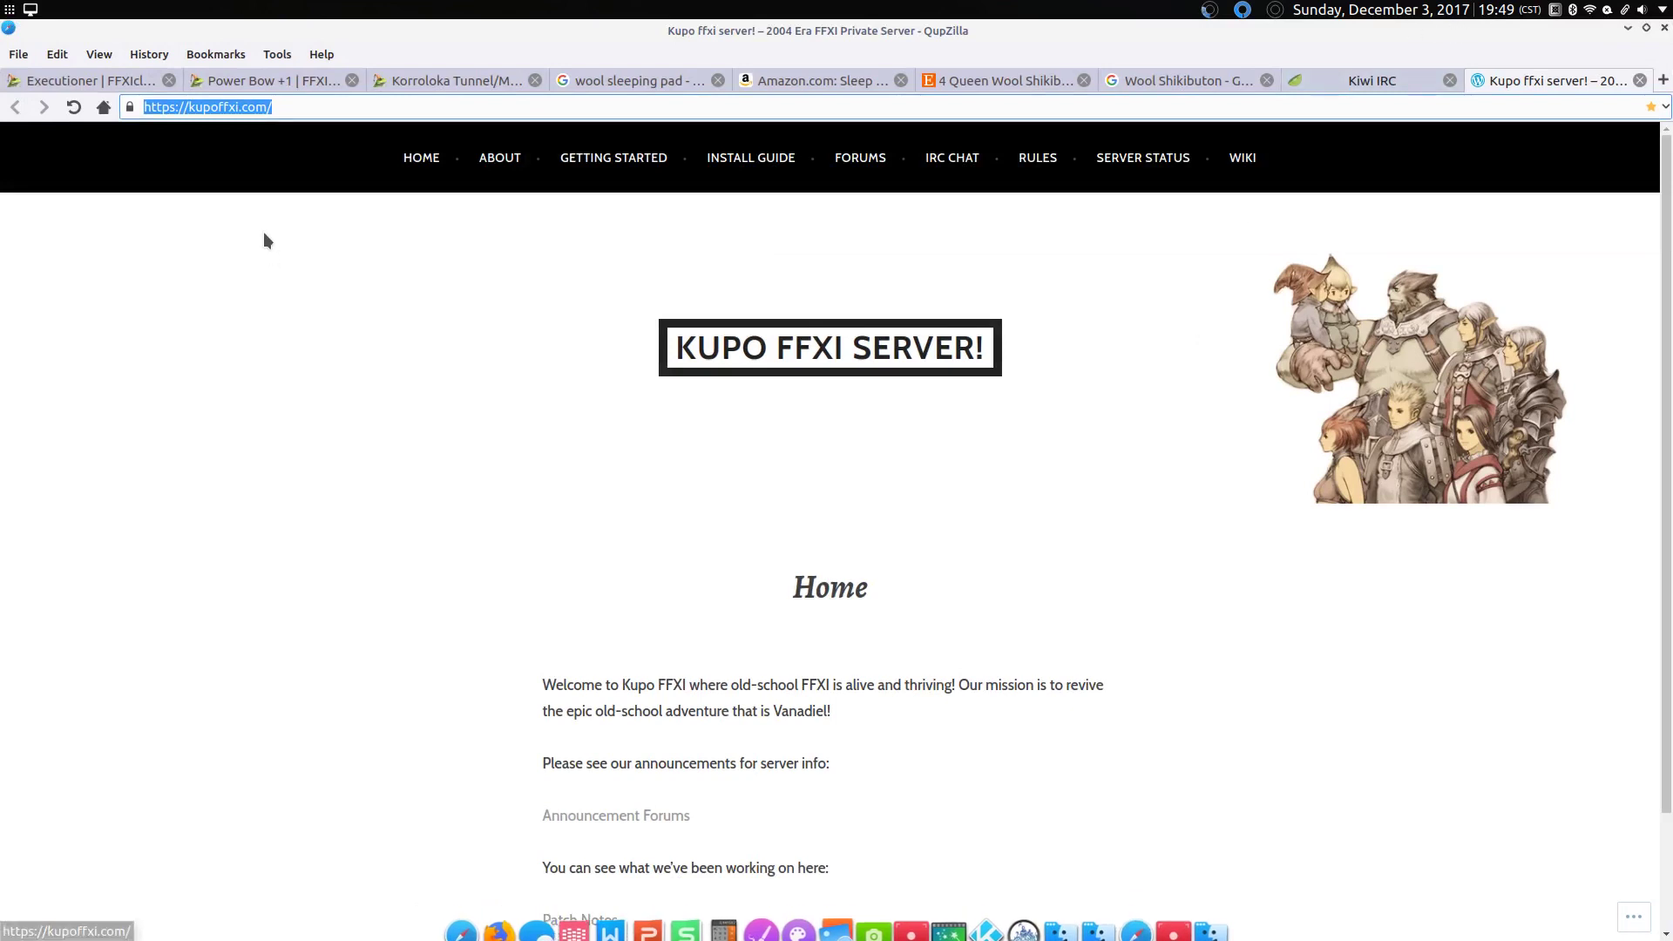
pyautogui.click(276, 108)
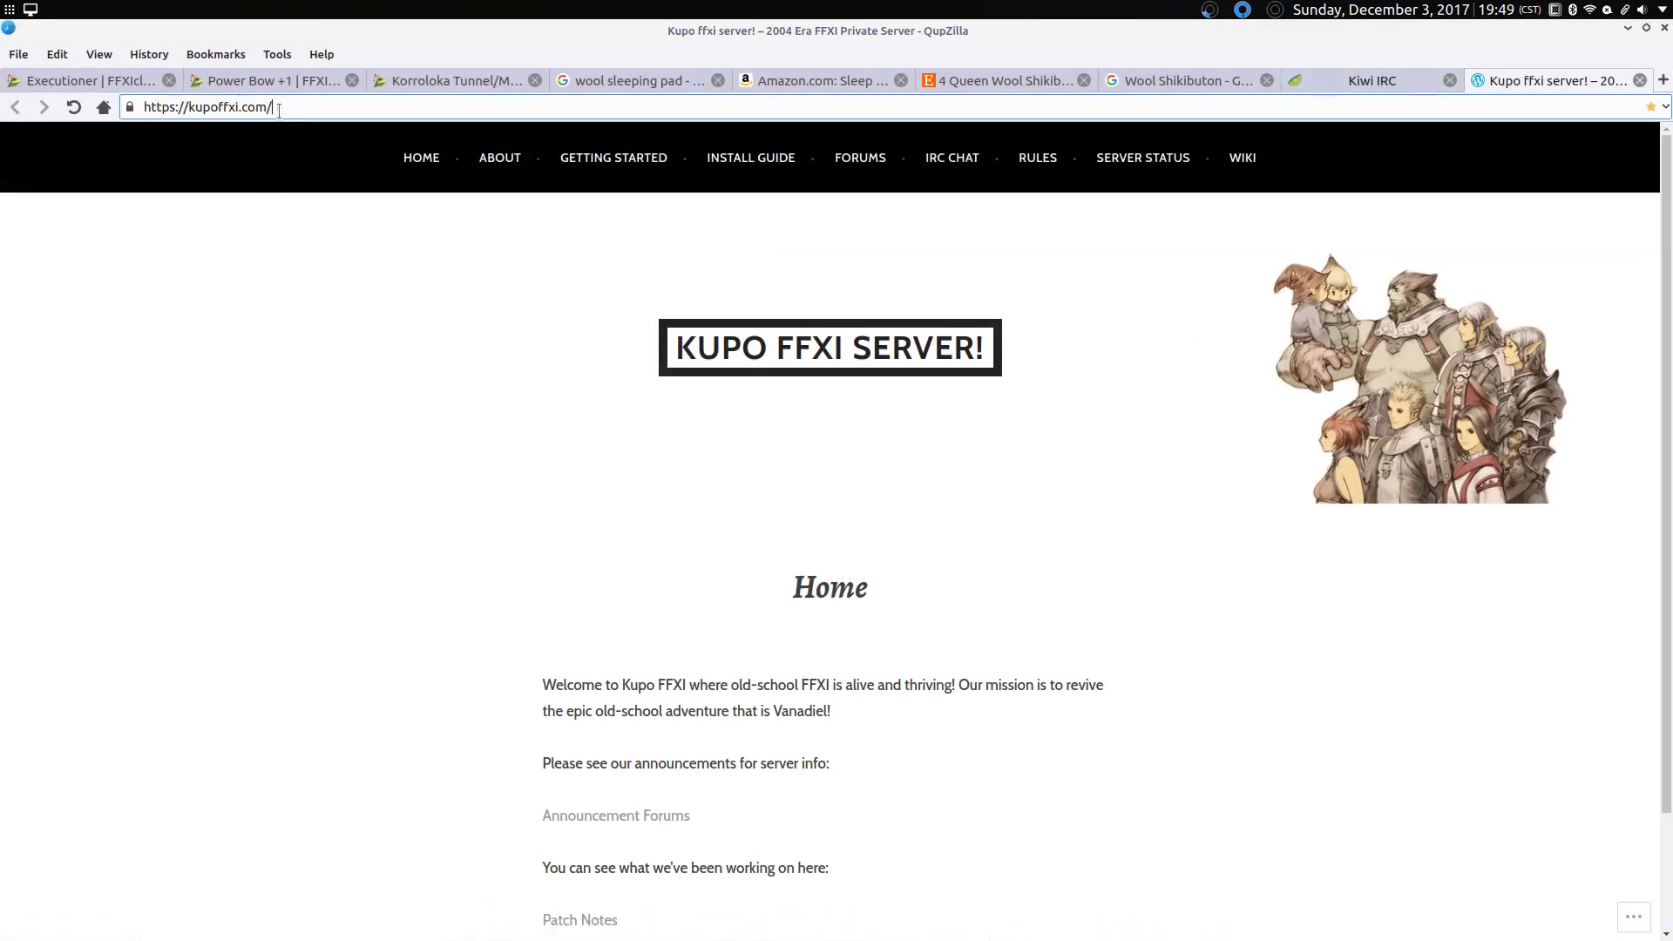
pyautogui.hotkey('ctrl', 'a')
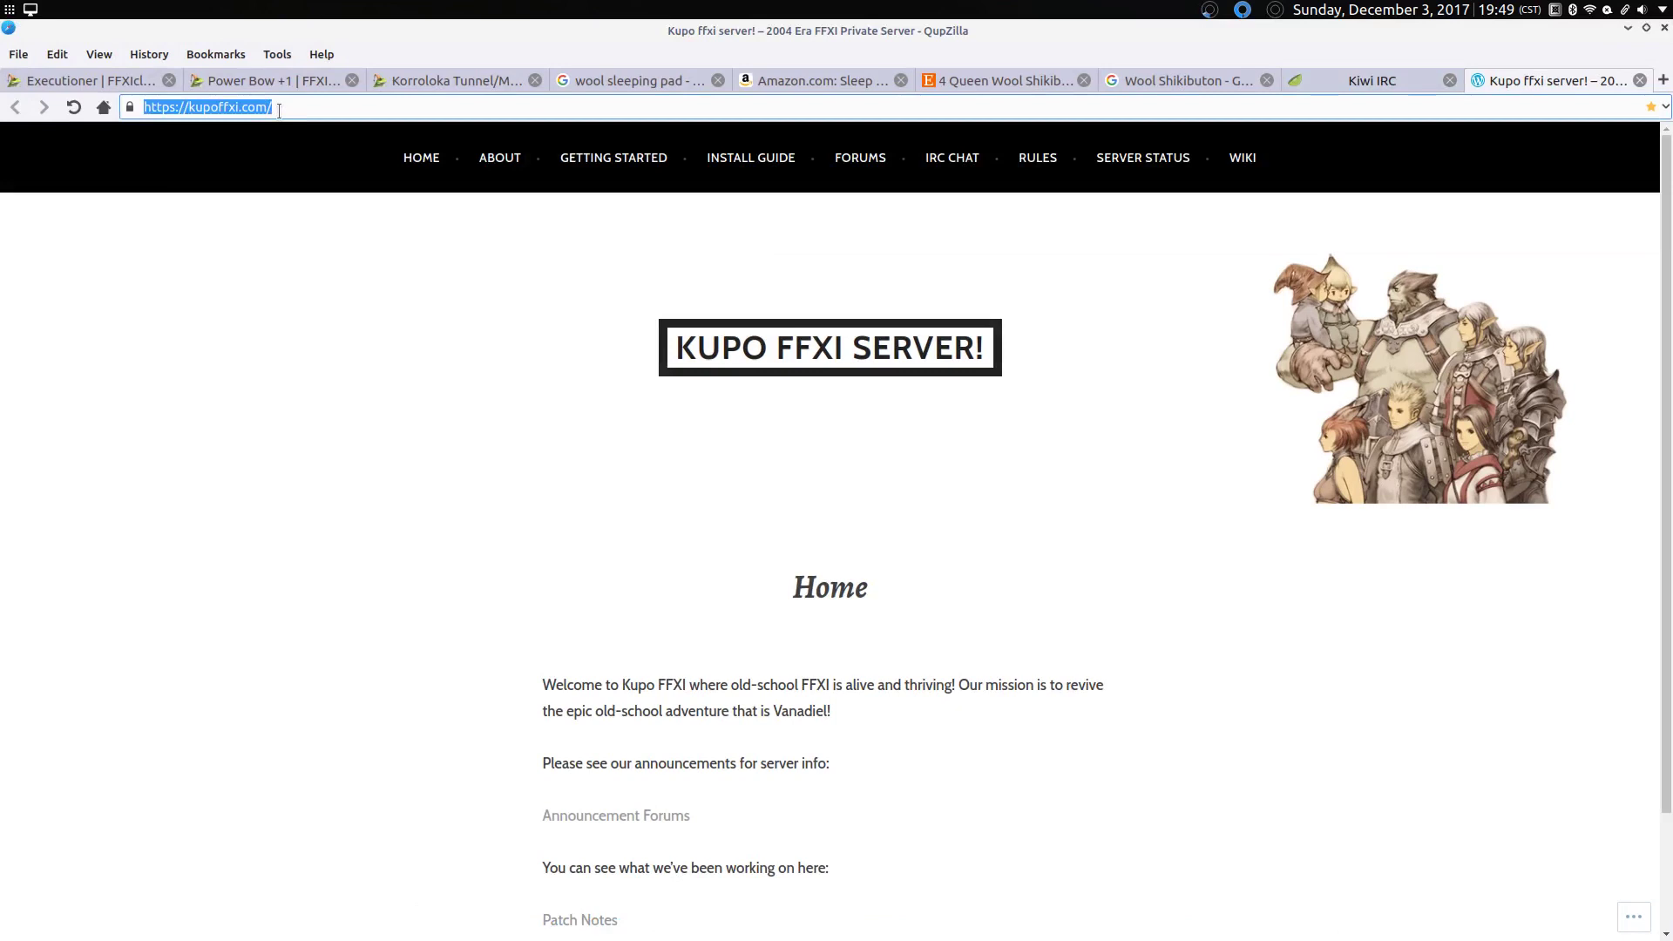
pyautogui.click(283, 109)
pyautogui.hotkey('ctrl', 'a')
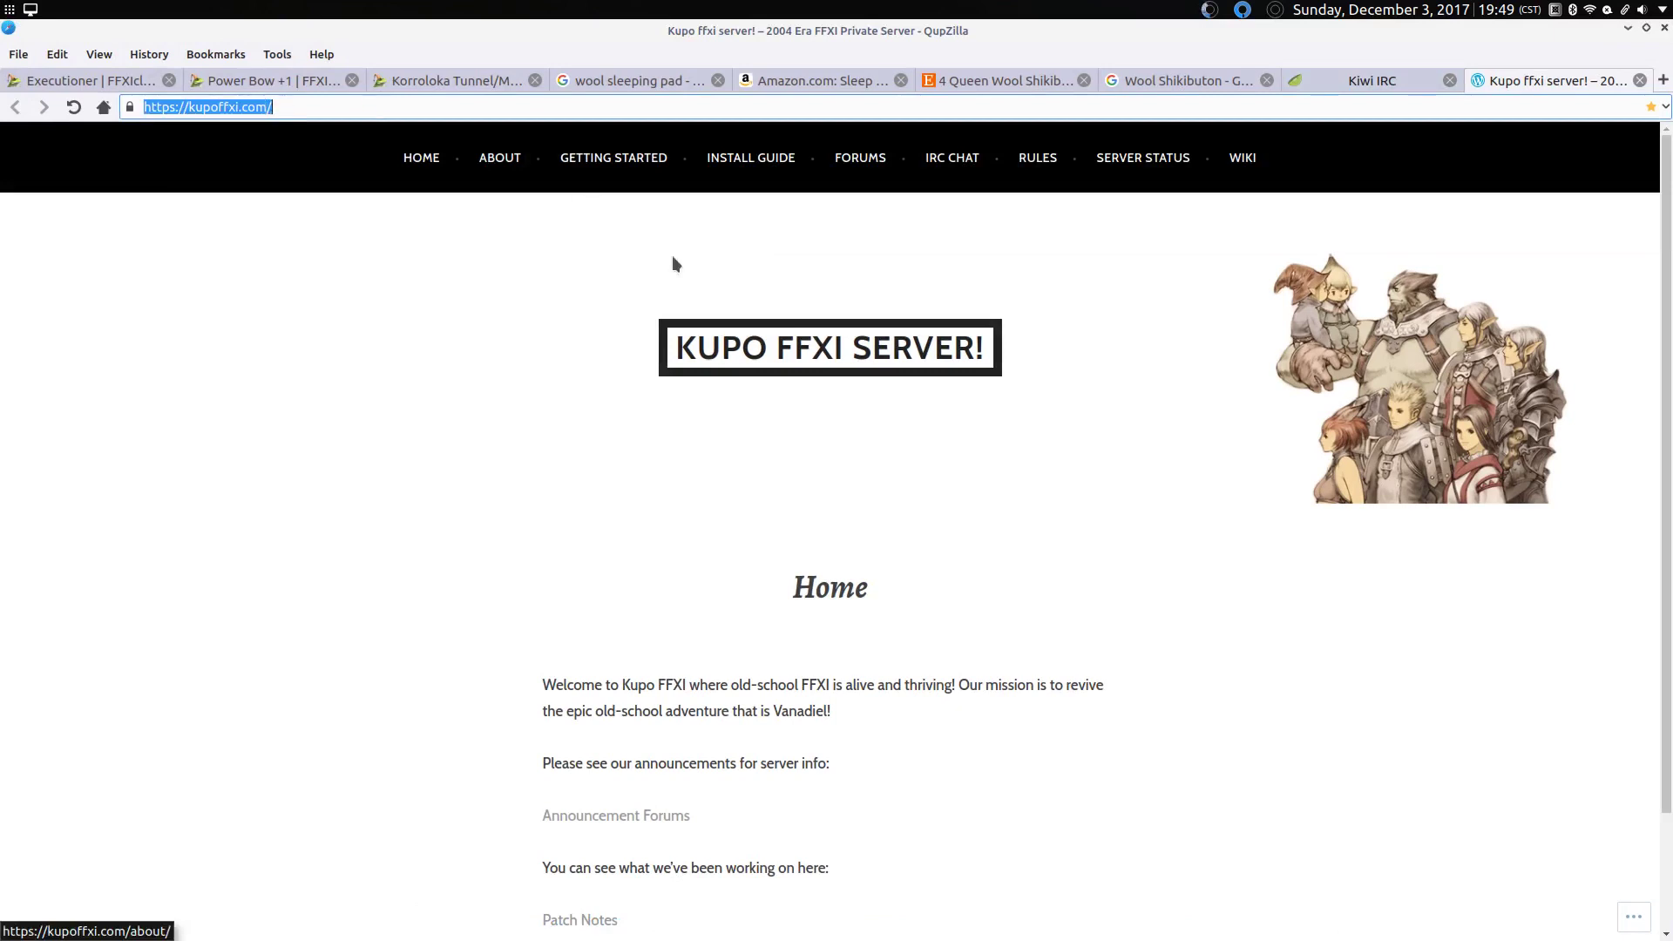
pyautogui.click(452, 410)
pyautogui.scroll(-2, 452, 410)
pyautogui.scroll(2, 452, 419)
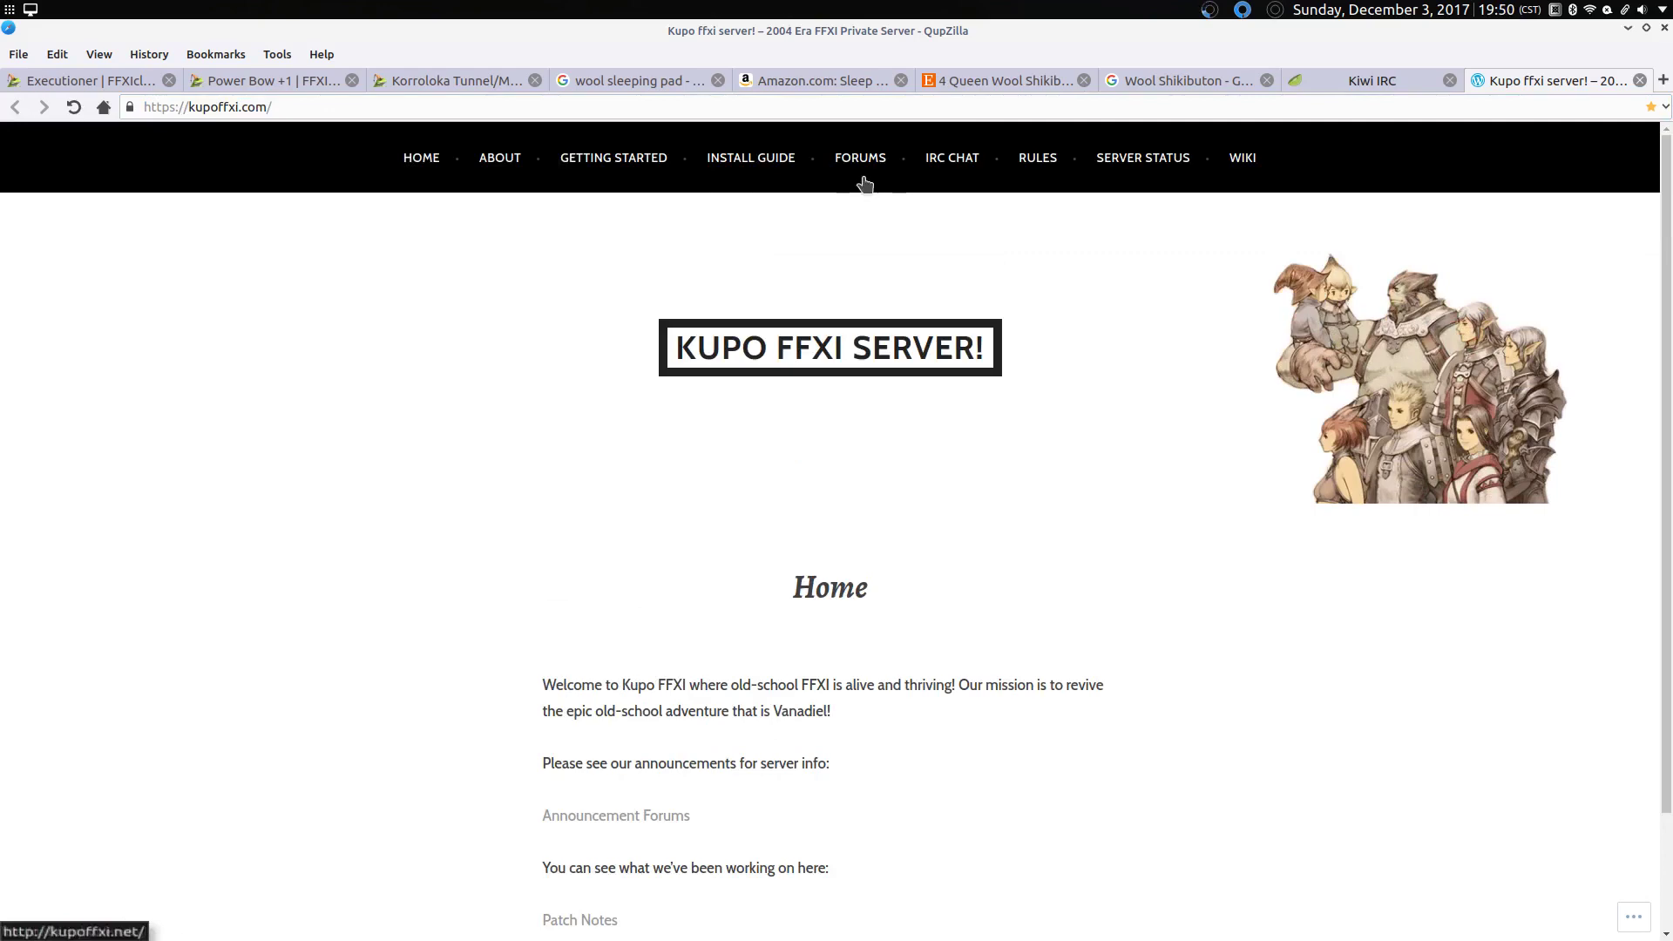
# Step: Open the Install Guide page and highlight the 64-bit and 32-bit installer lines
pyautogui.click(748, 175)
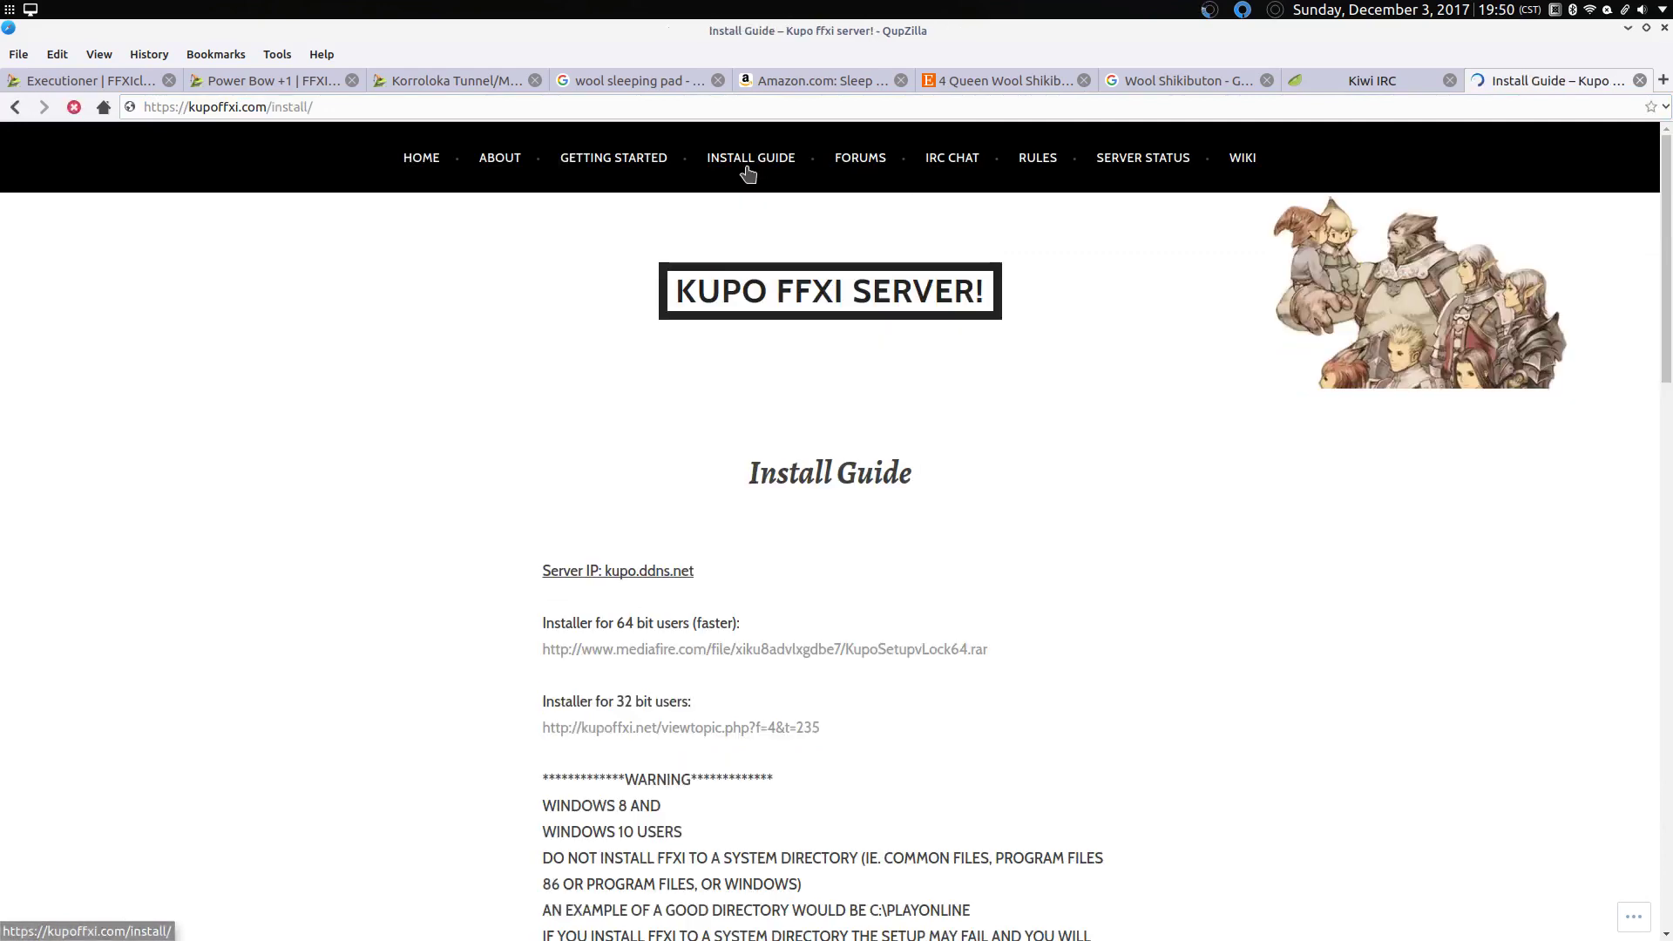
pyautogui.scroll(-3, 919, 507)
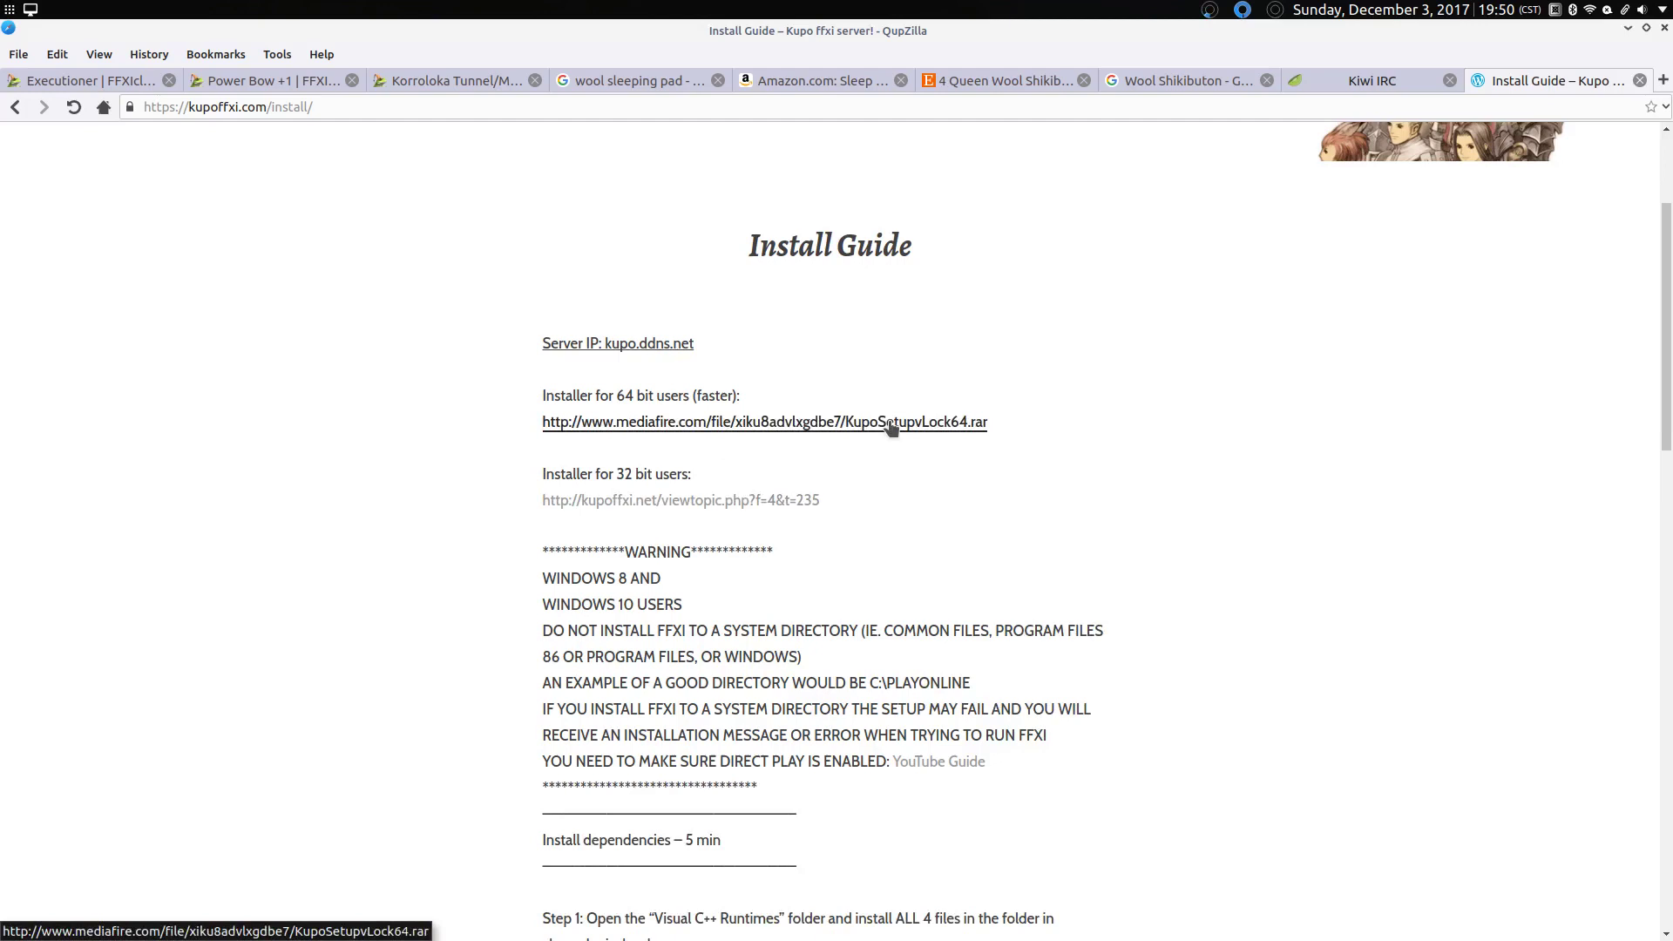
pyautogui.tripleClick(671, 397)
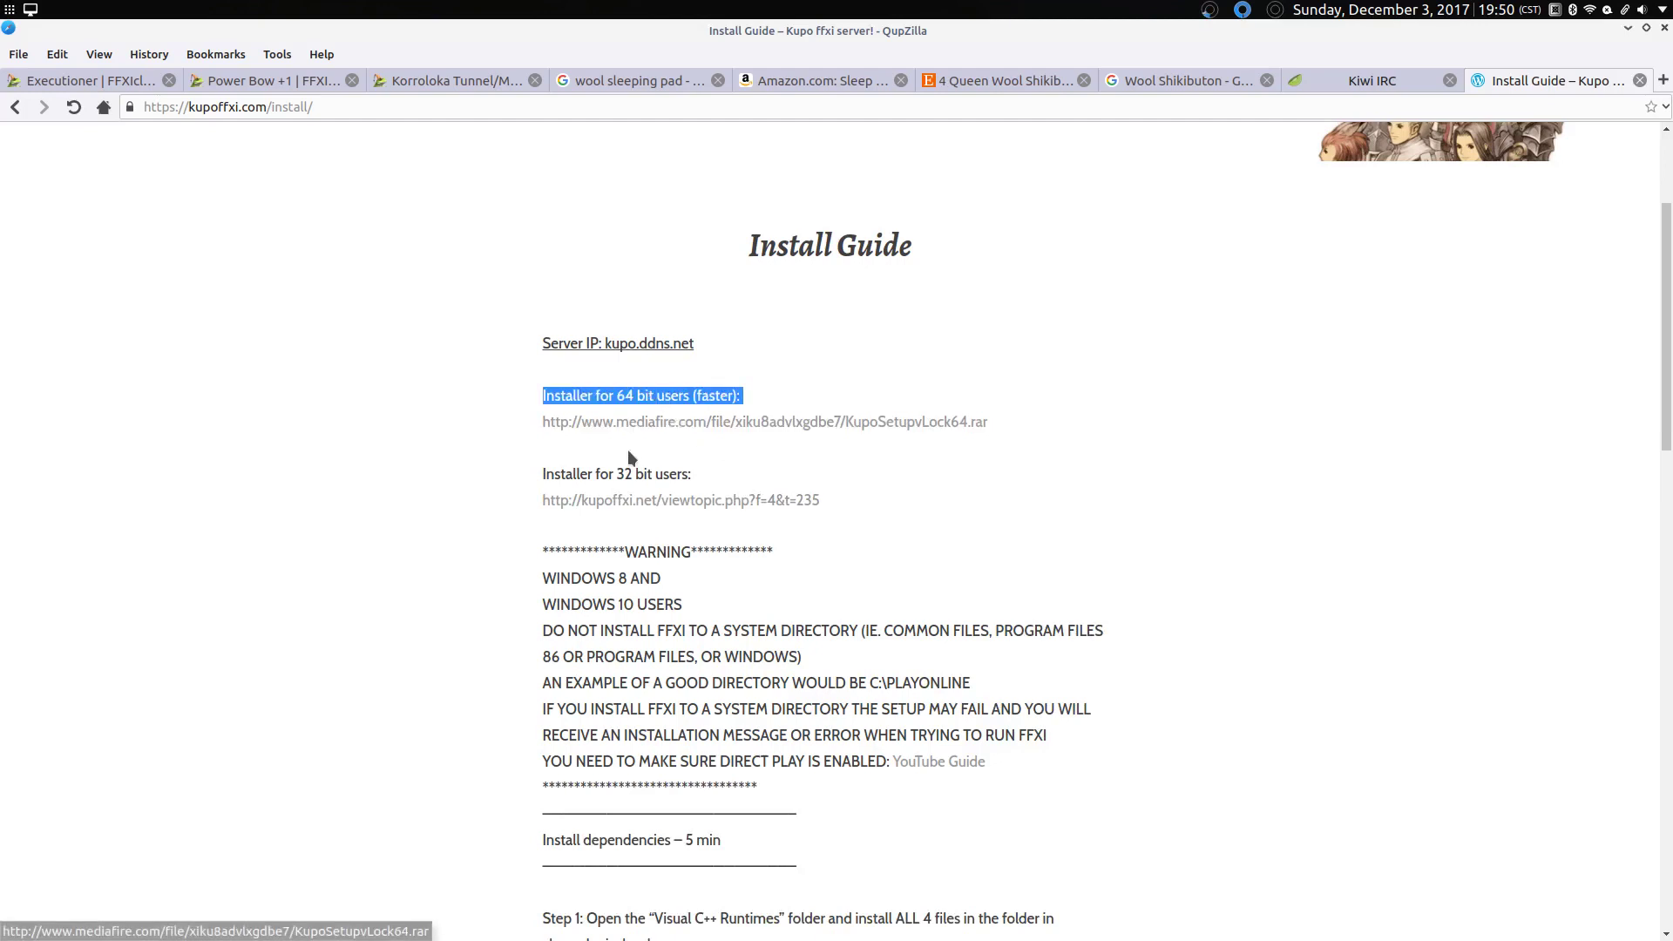
pyautogui.tripleClick(615, 472)
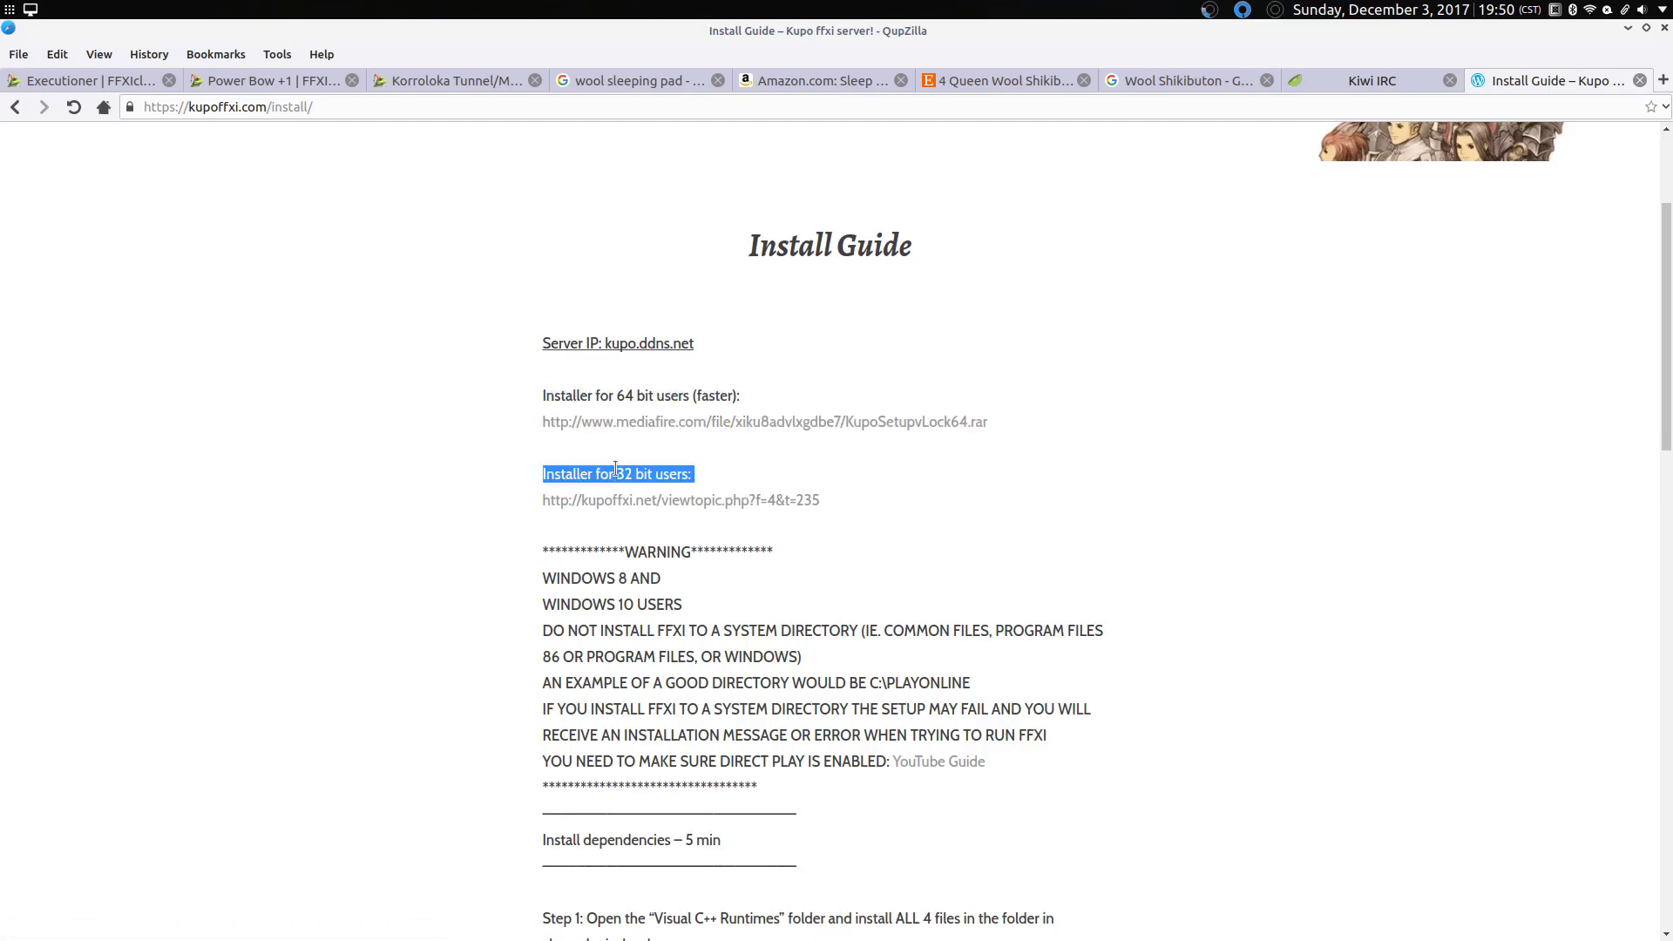
pyautogui.click(619, 468)
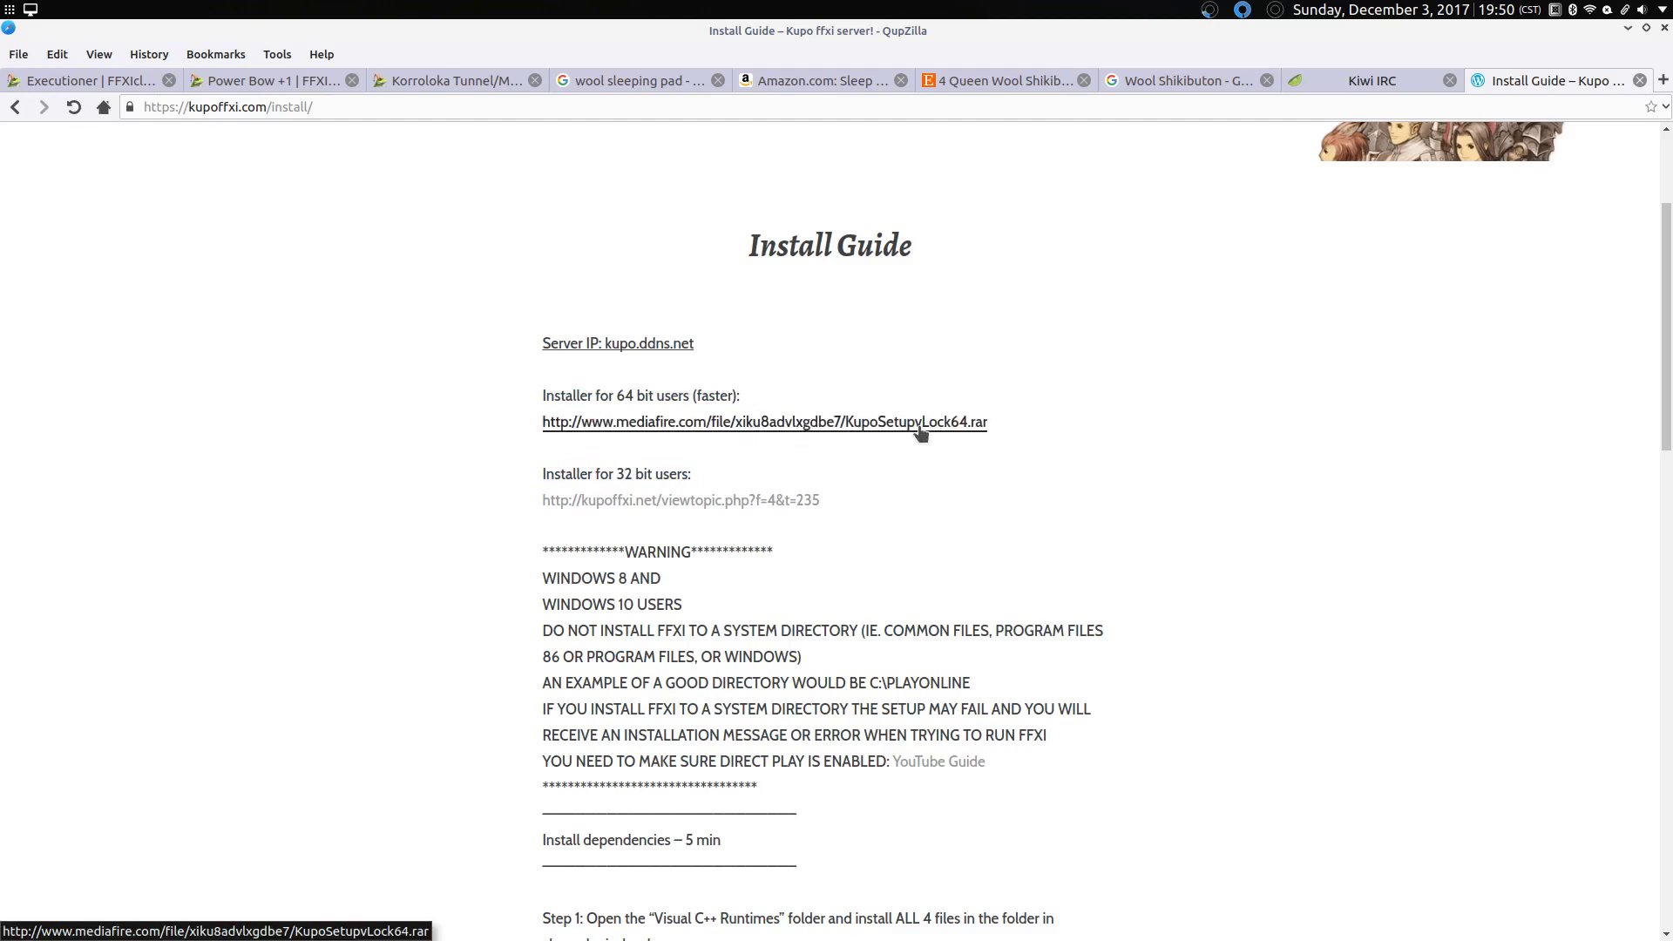
# Step: Select KupoSetupvLock64.rar in Downloads and run 'unrar -x KupoSetupvLock64.rar' in Dolphin's terminal
pyautogui.click(1218, 915)
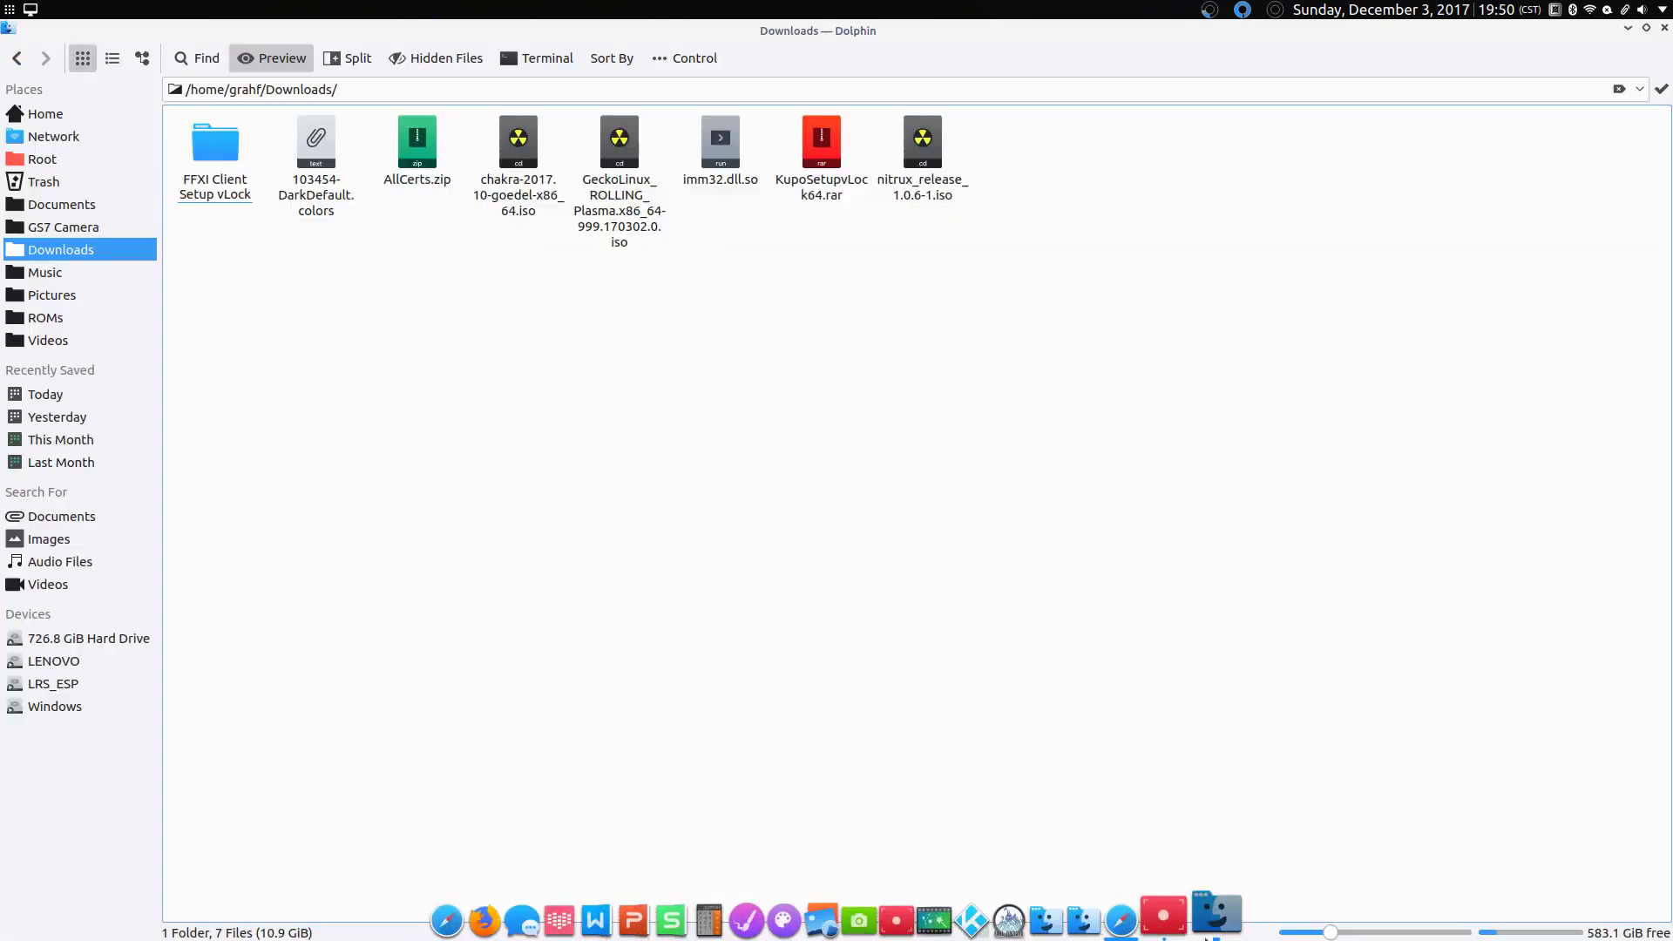
pyautogui.click(858, 206)
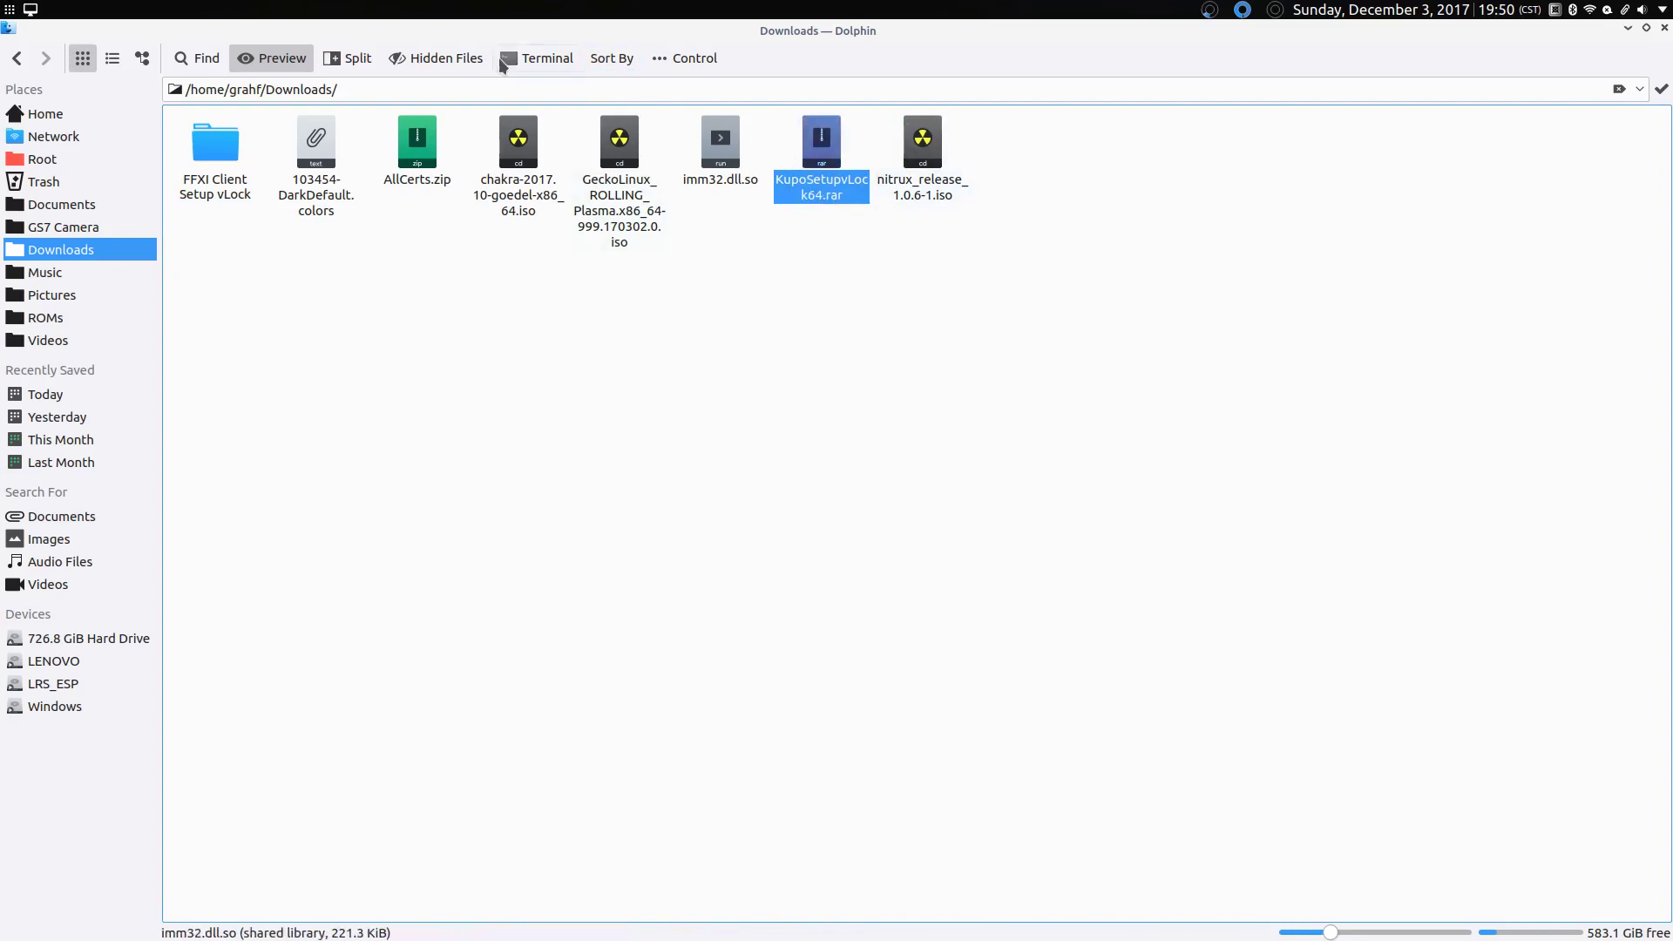
pyautogui.click(545, 68)
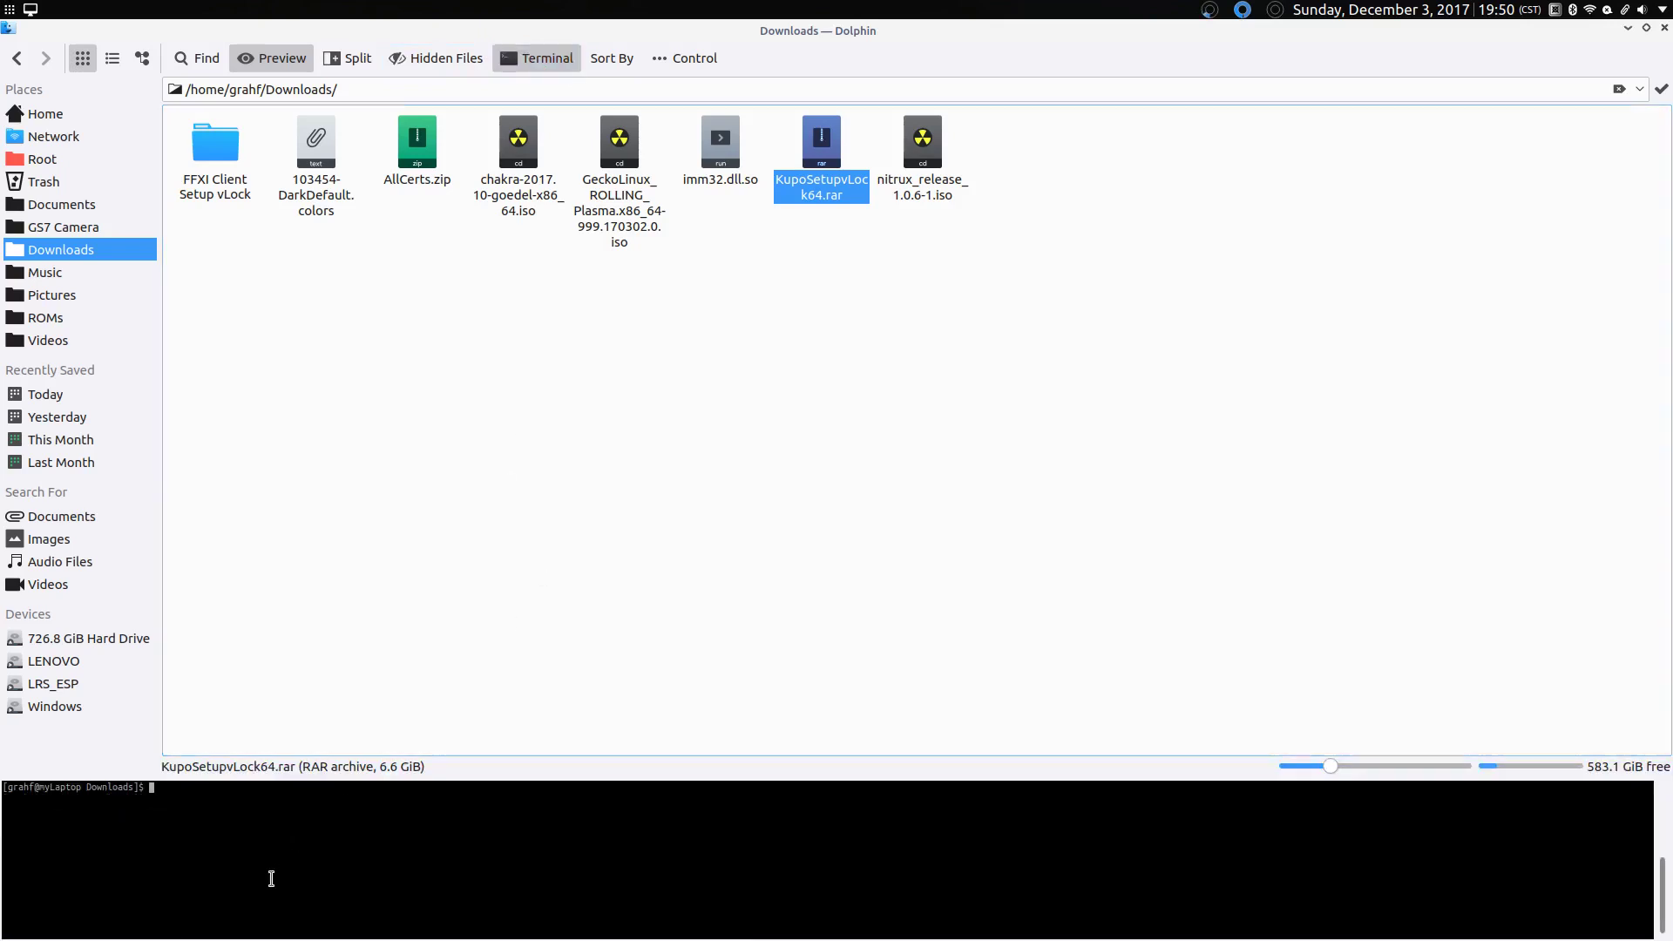
pyautogui.write('unr')
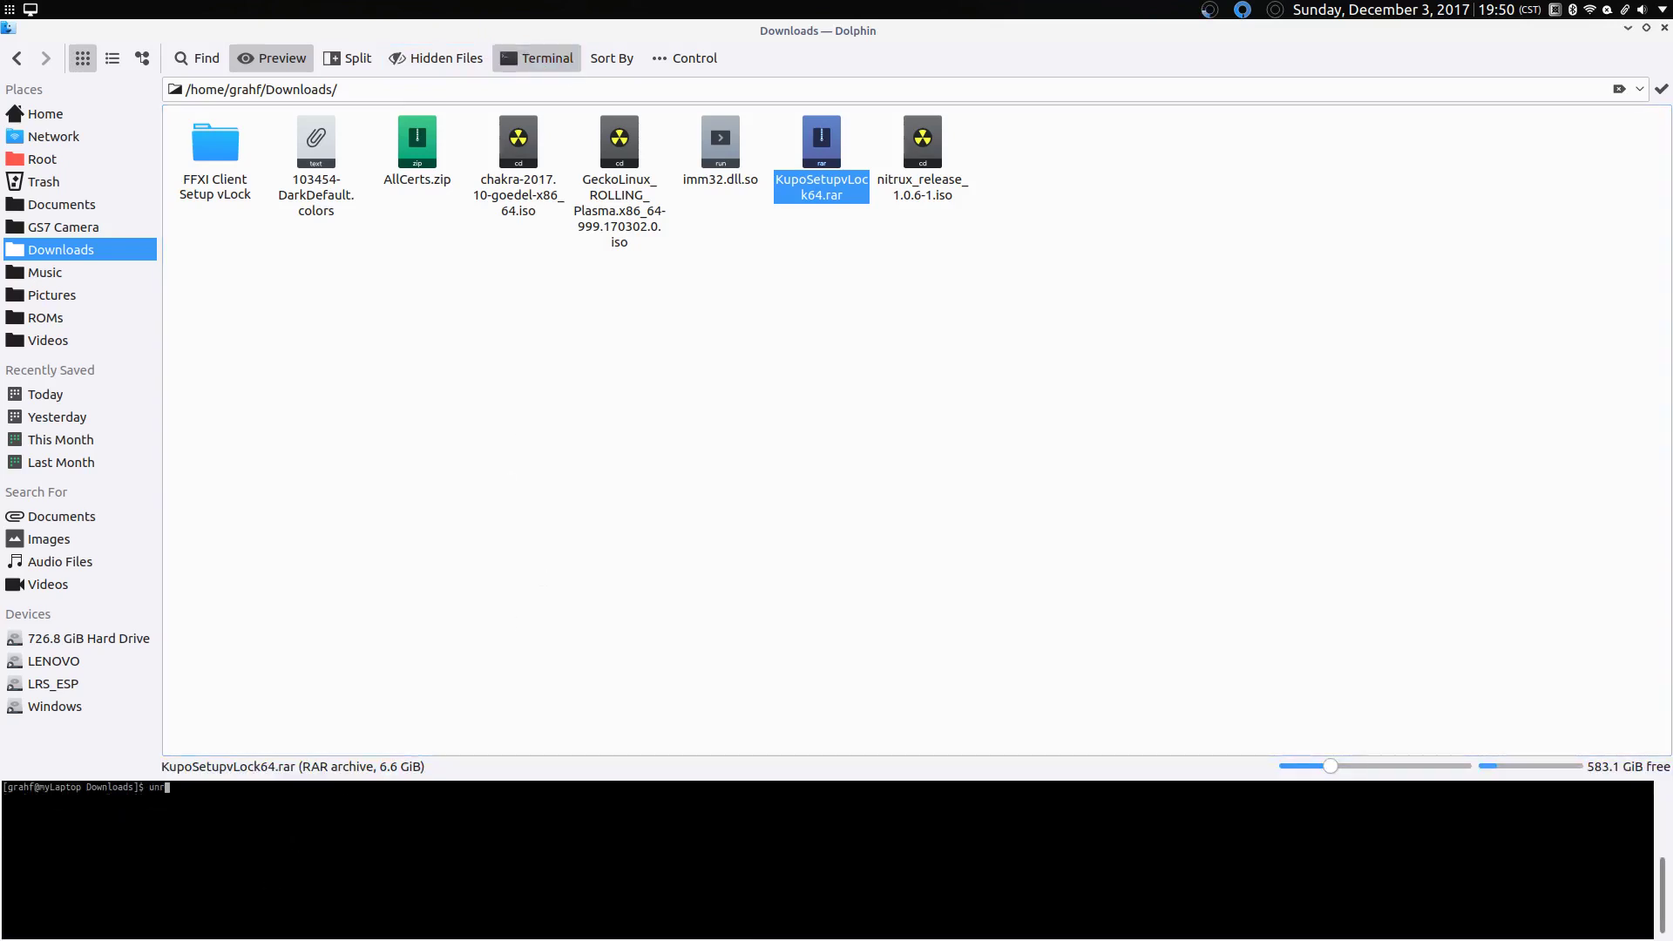
pyautogui.write('ar -x KupoSetupvLock64.rar')
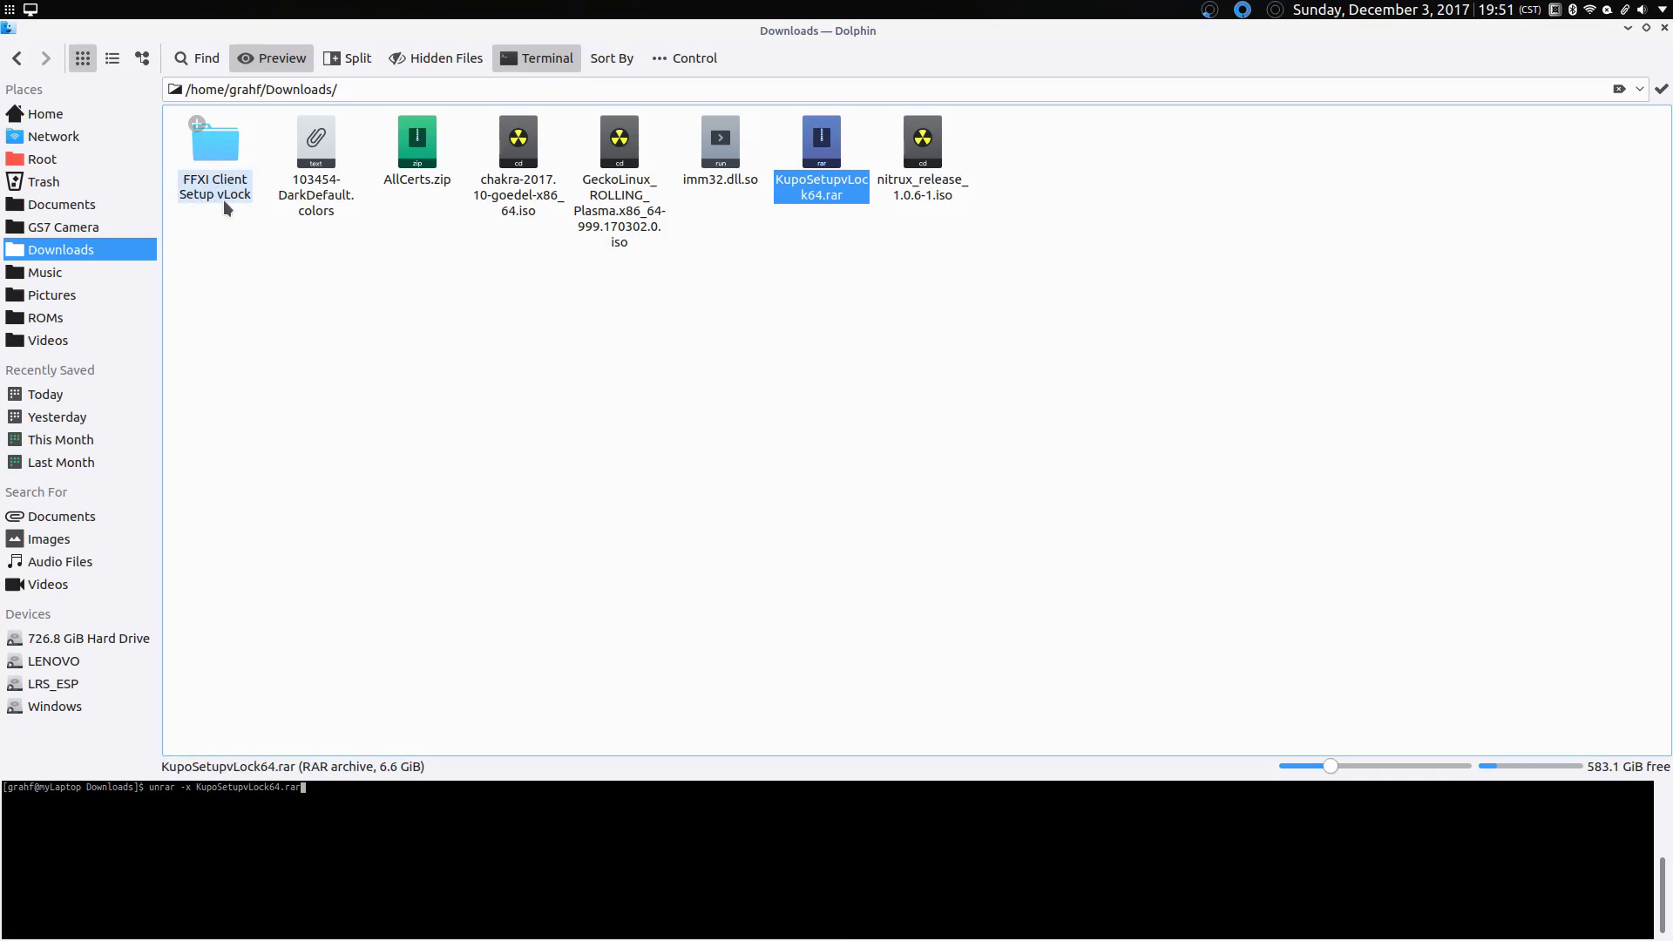
# Step: Close the terminal, enter FFXI Client Setup vLock, and open 'Install Guide - READ ME FIRST.txt' in Kate
pyautogui.click(539, 58)
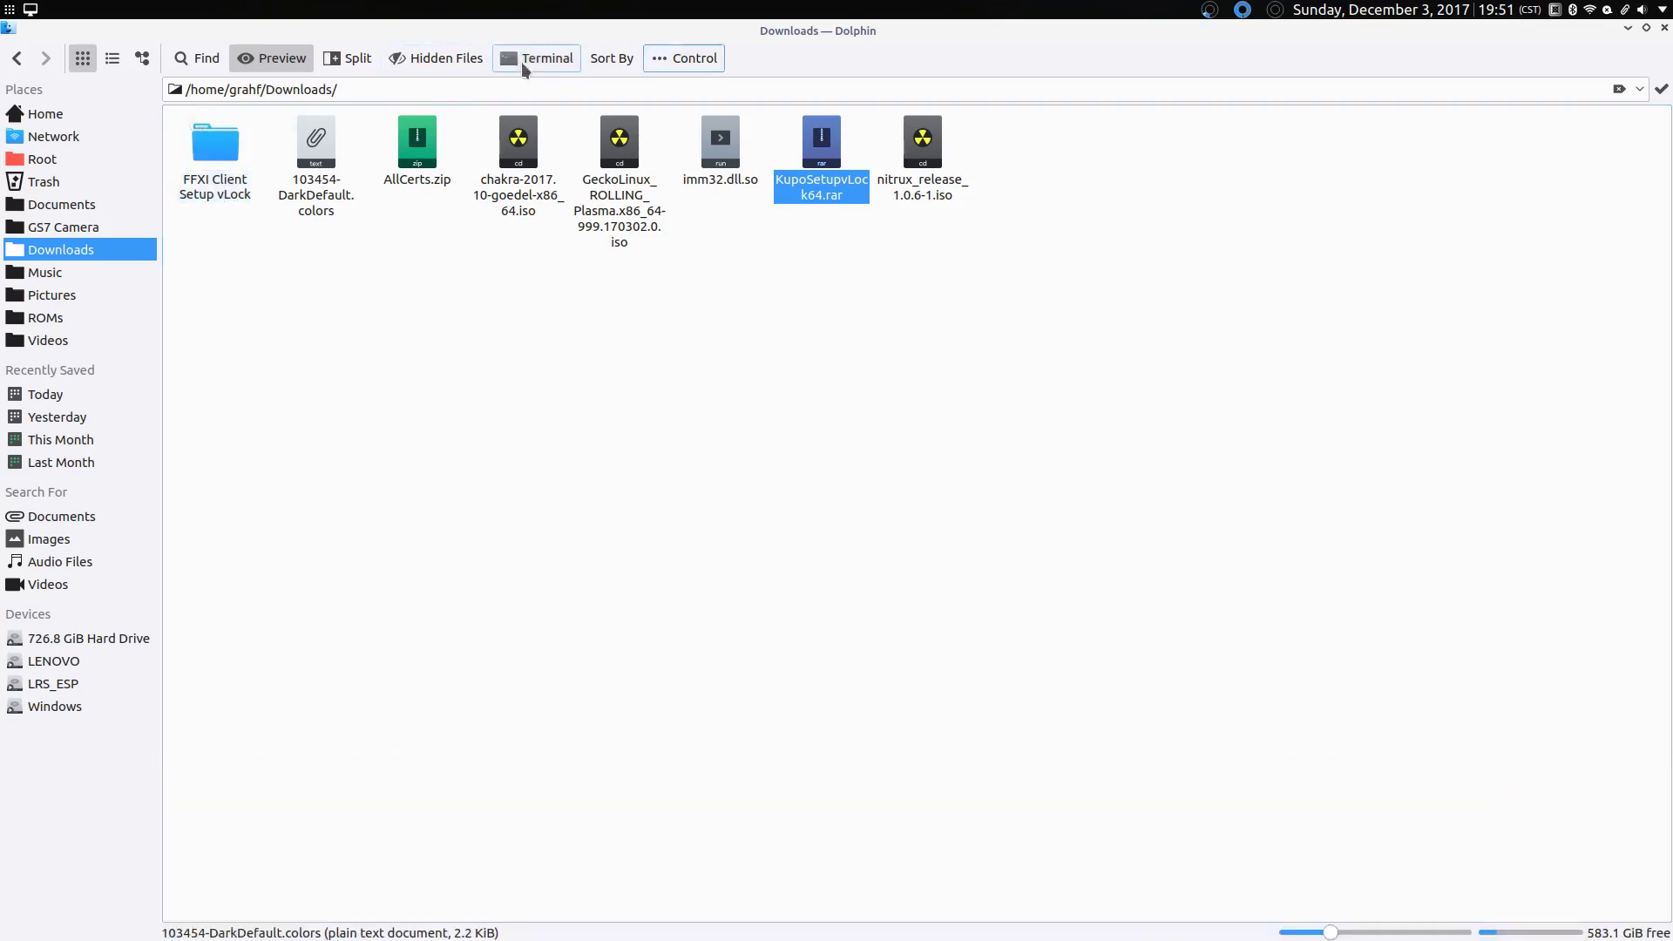
pyautogui.click(212, 186)
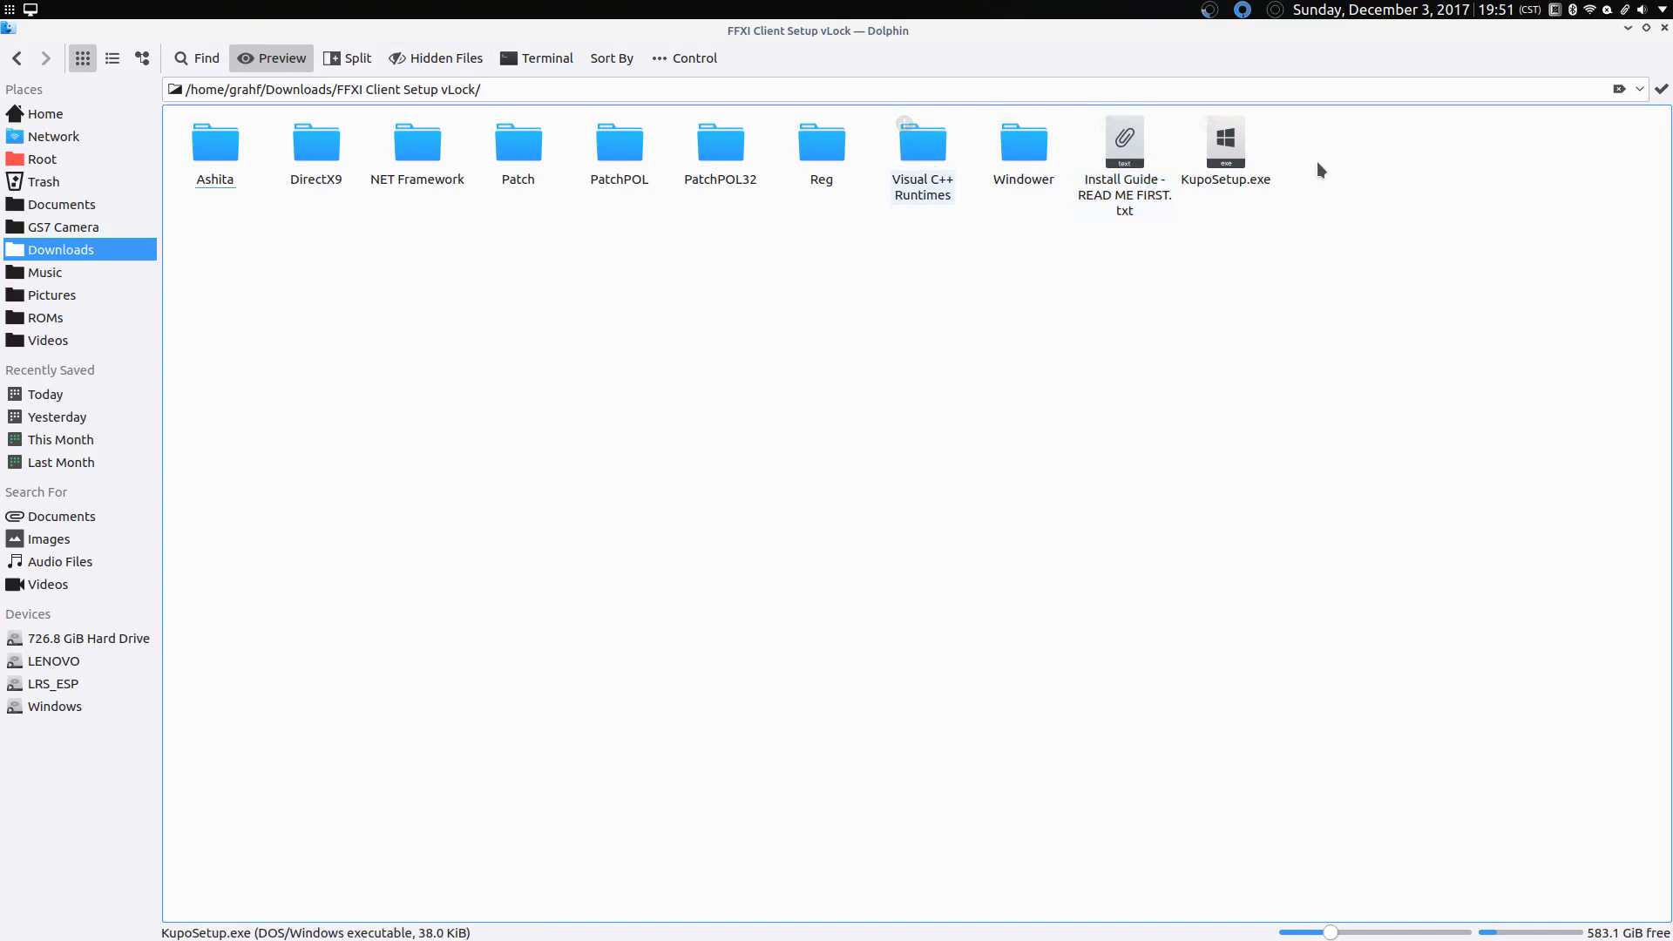
pyautogui.click(1132, 209)
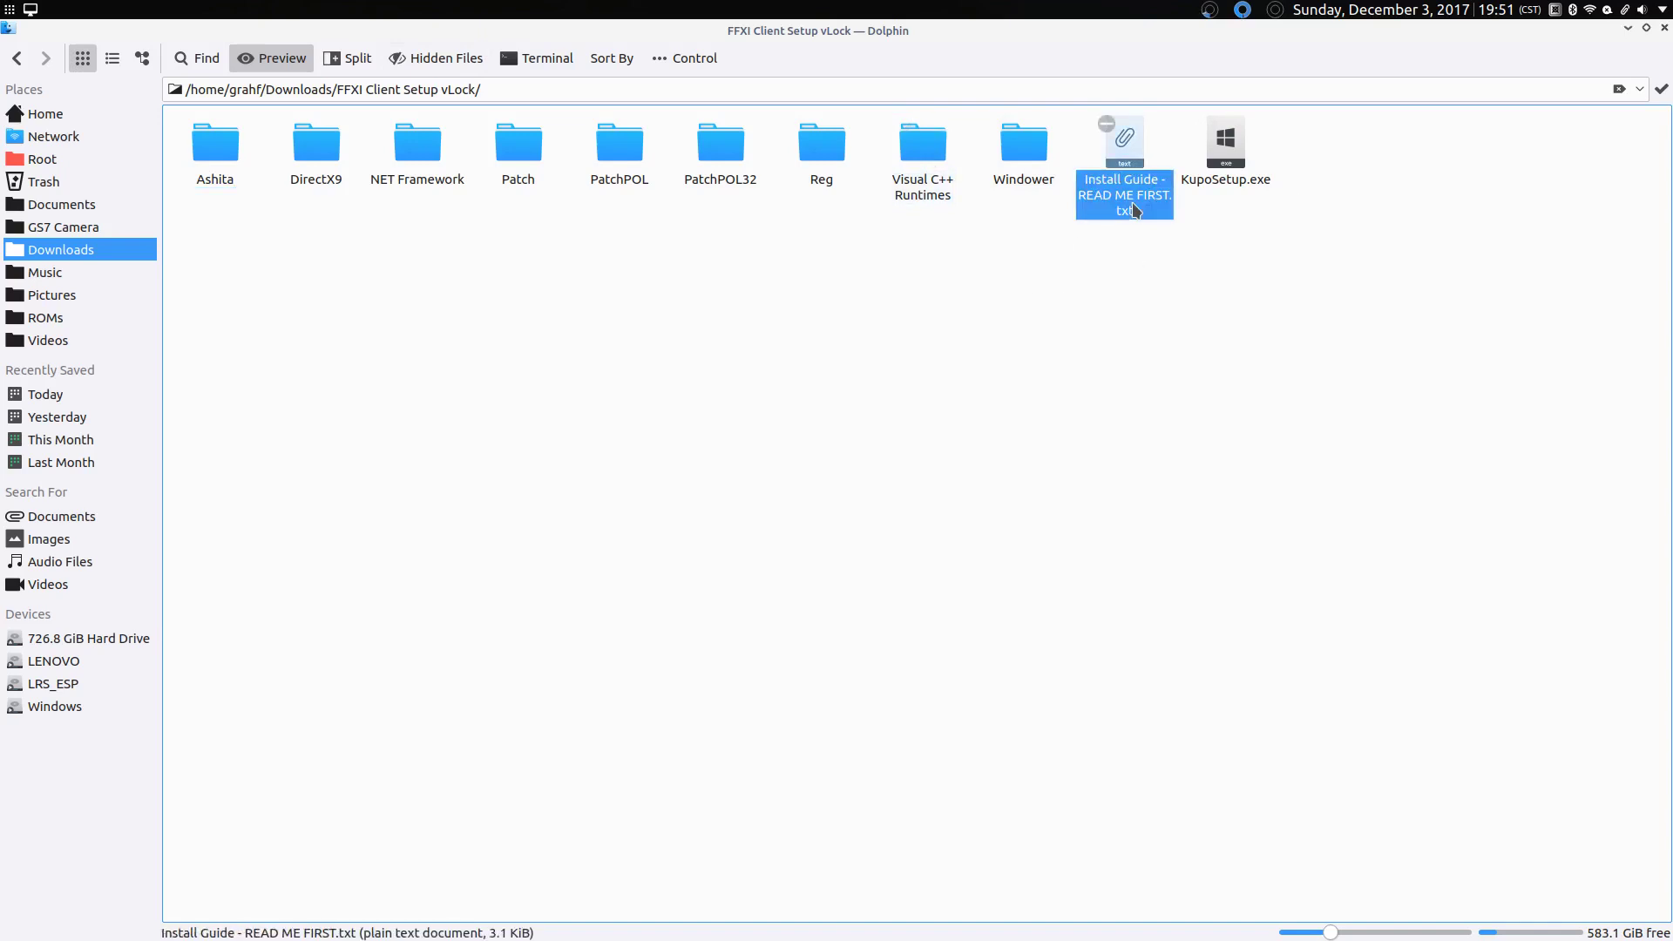
pyautogui.doubleClick(1133, 209)
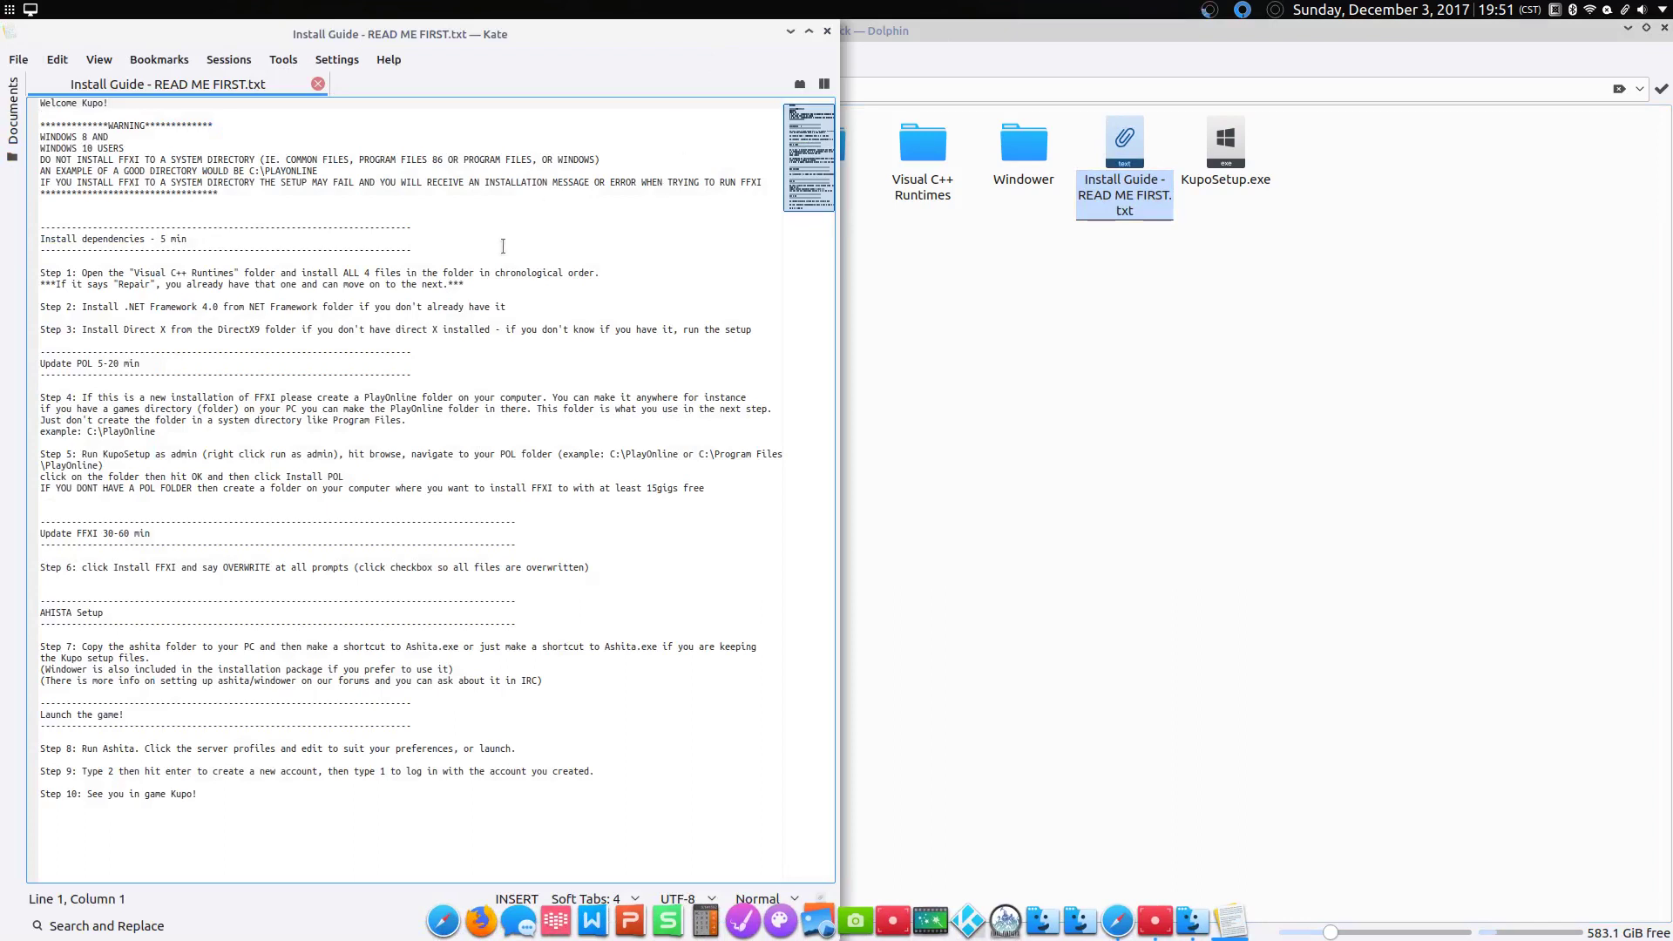
# Step: Highlight the guide's Step 1 Visual C++ Runtimes line in Kate, then minimize Kate
pyautogui.click(220, 276)
pyautogui.tripleClick(220, 275)
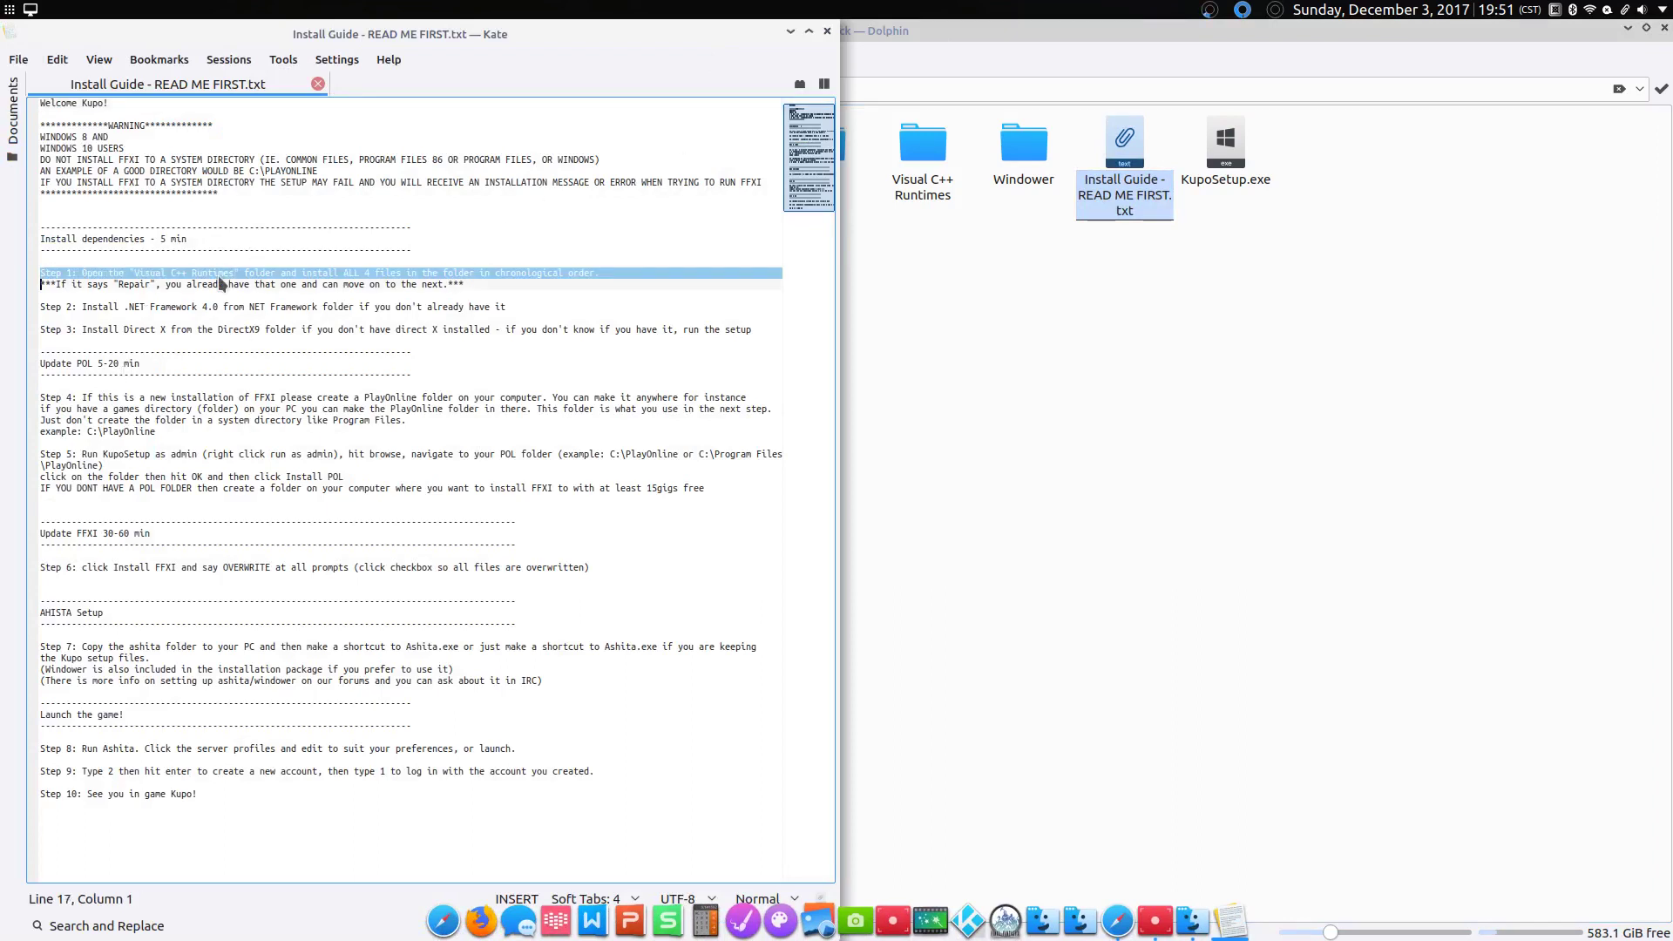
pyautogui.tripleClick(227, 296)
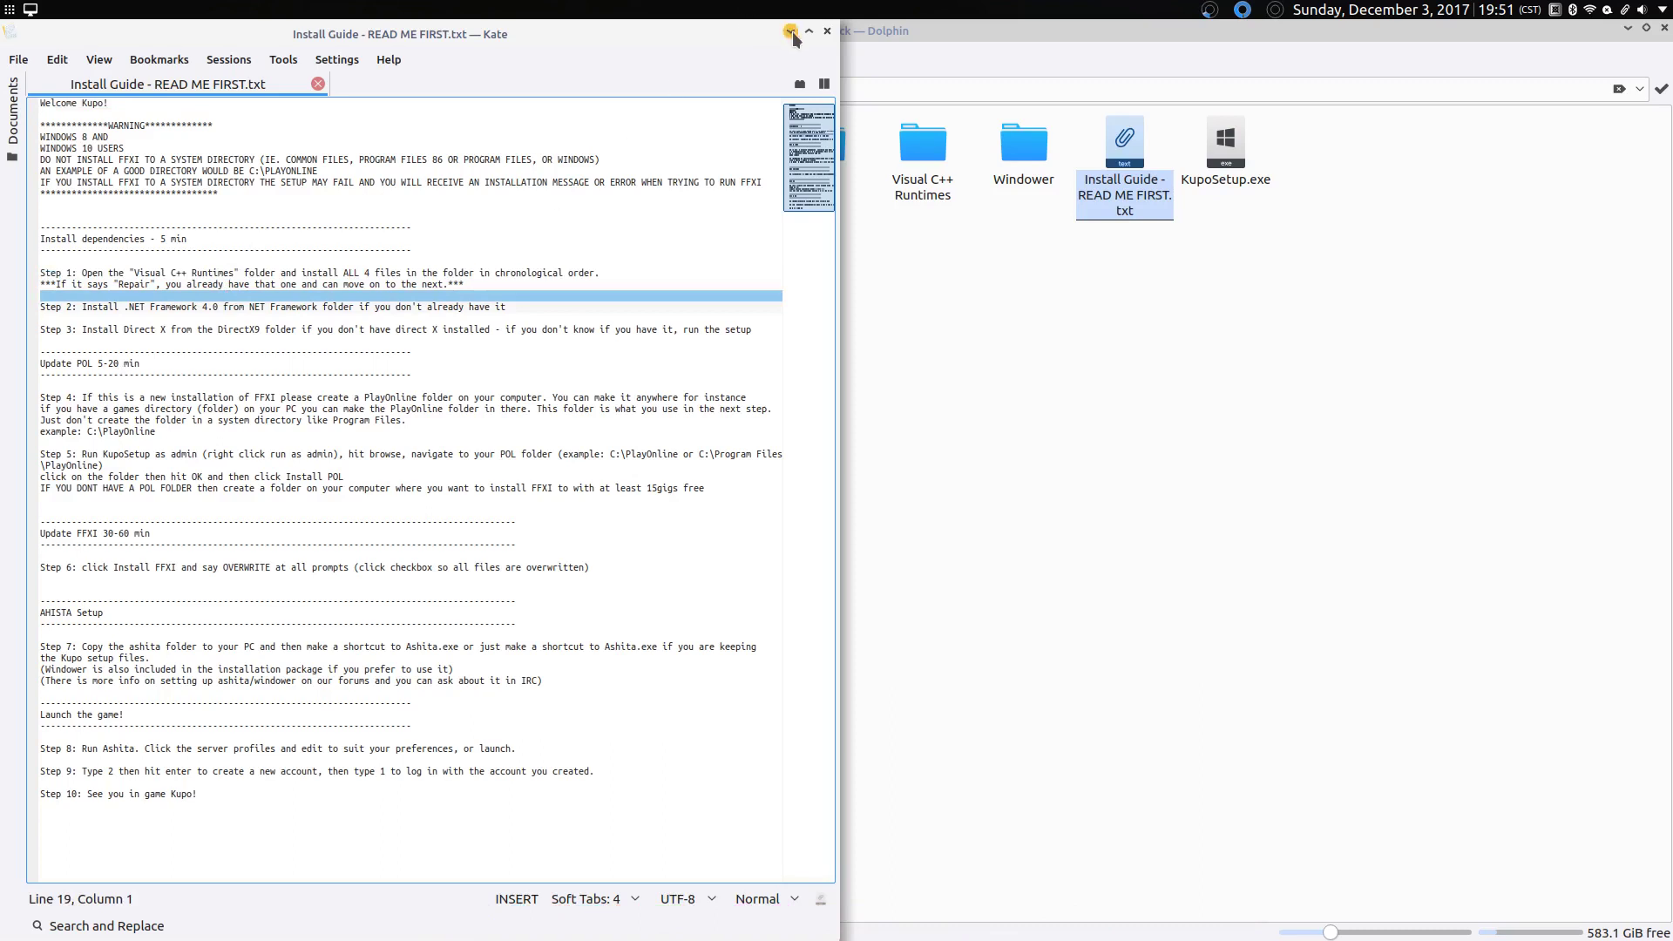
pyautogui.click(790, 33)
# Step: Open Visual C++ Runtimes and split the view with the home folder in the right pane
pyautogui.click(930, 150)
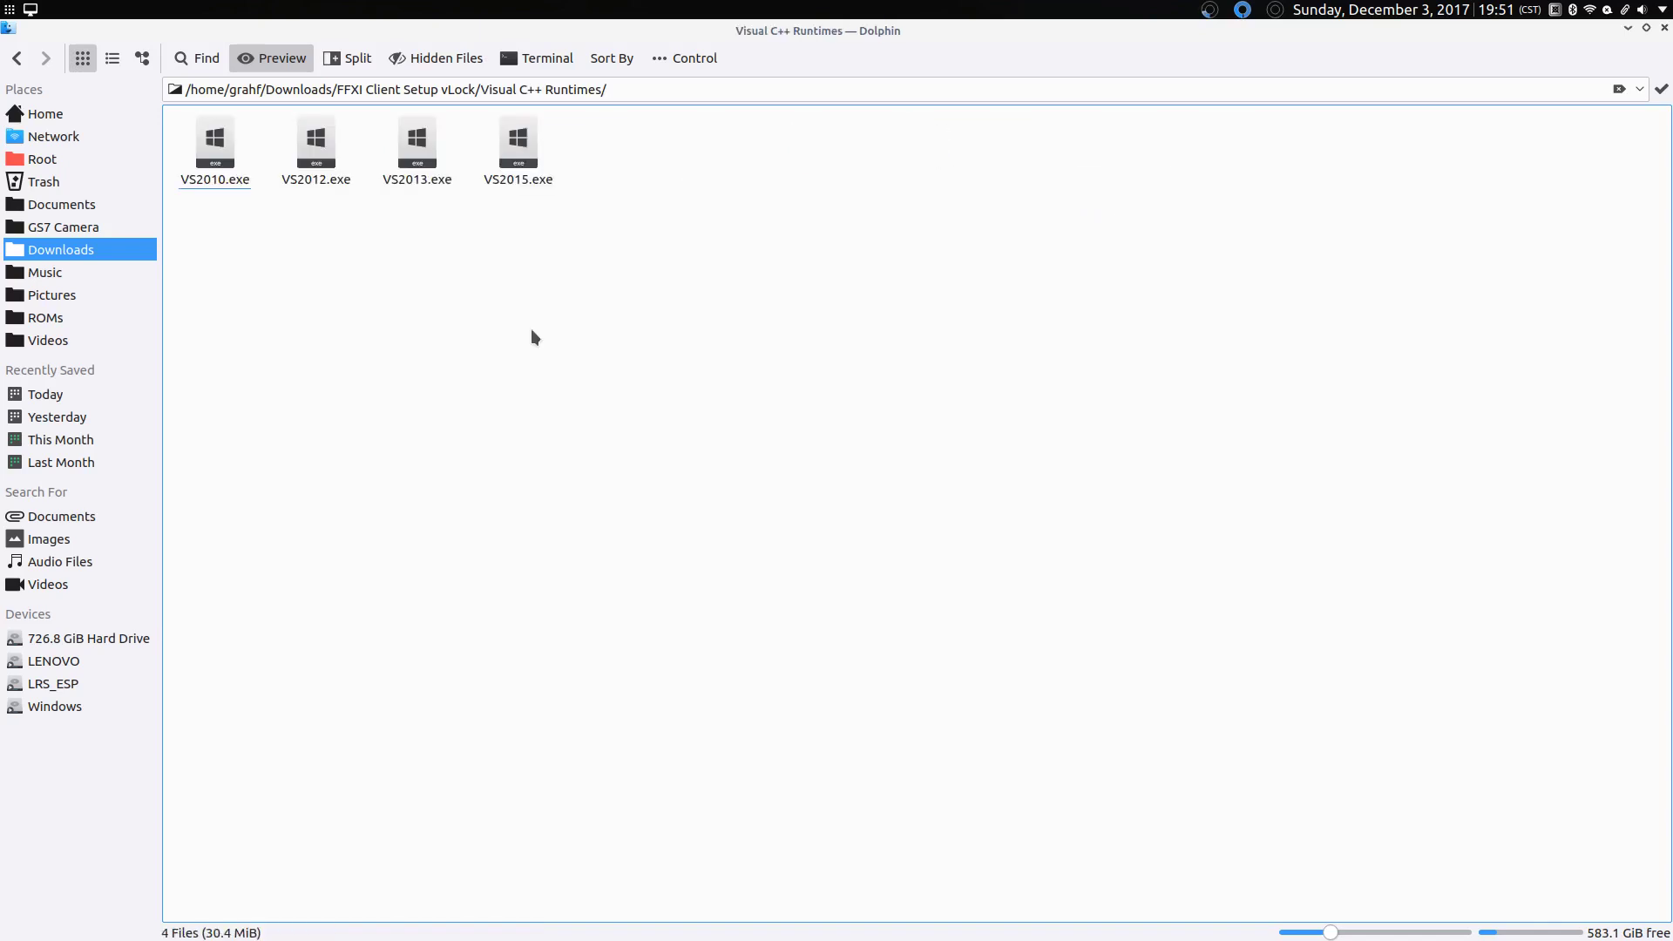
pyautogui.click(347, 59)
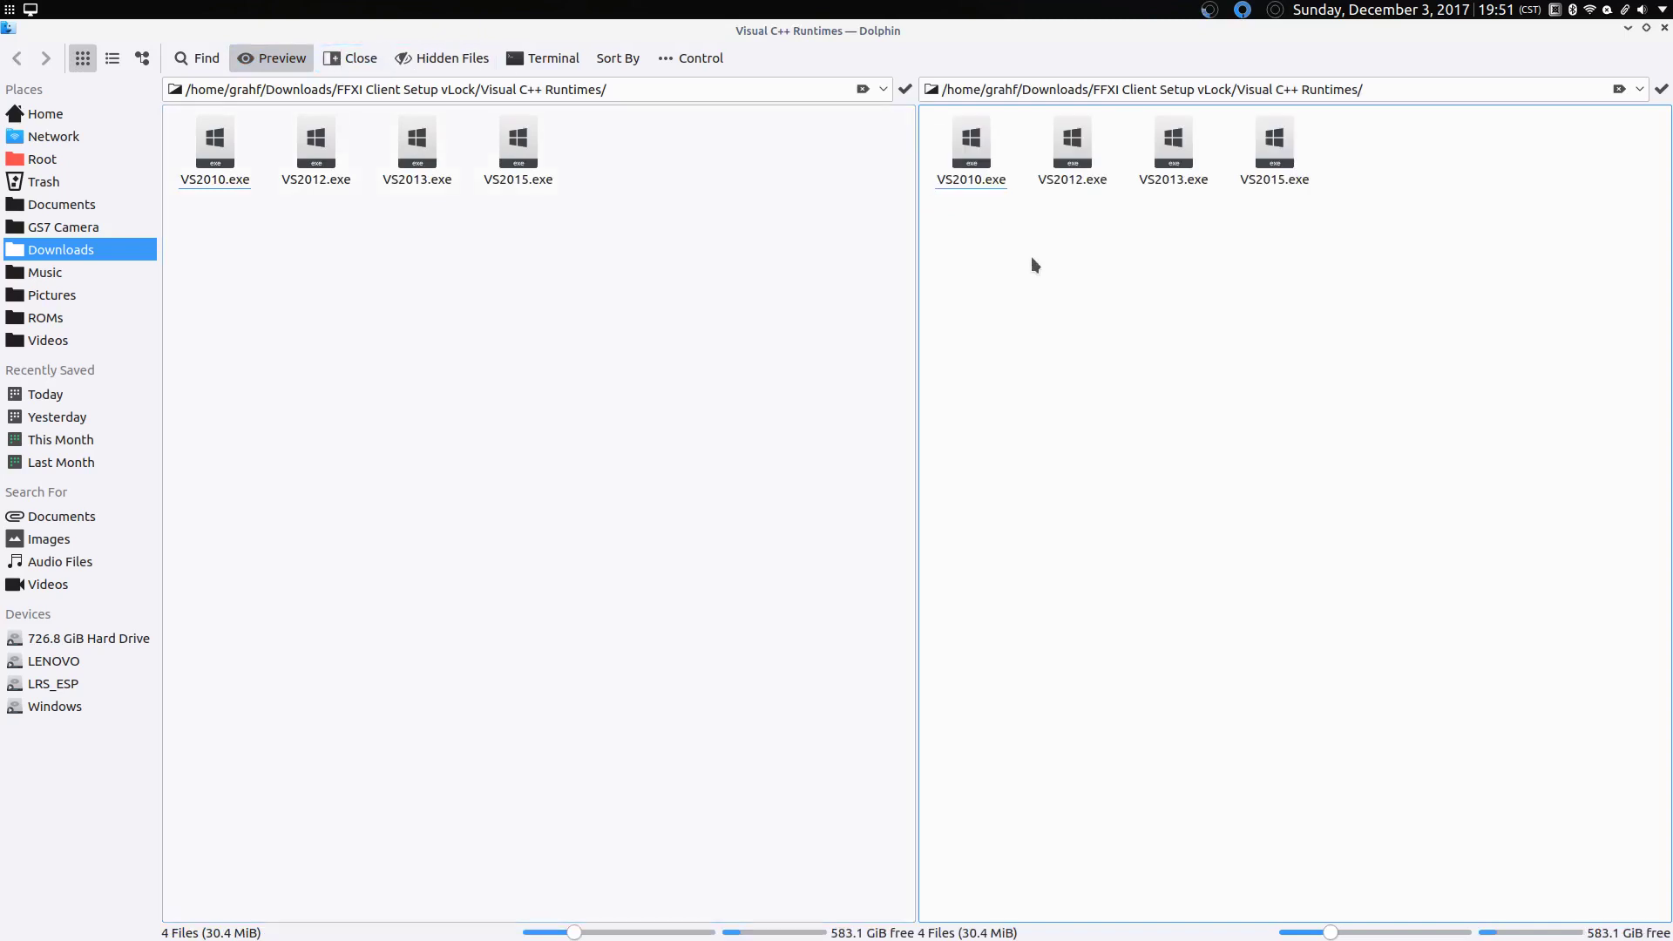
pyautogui.click(68, 114)
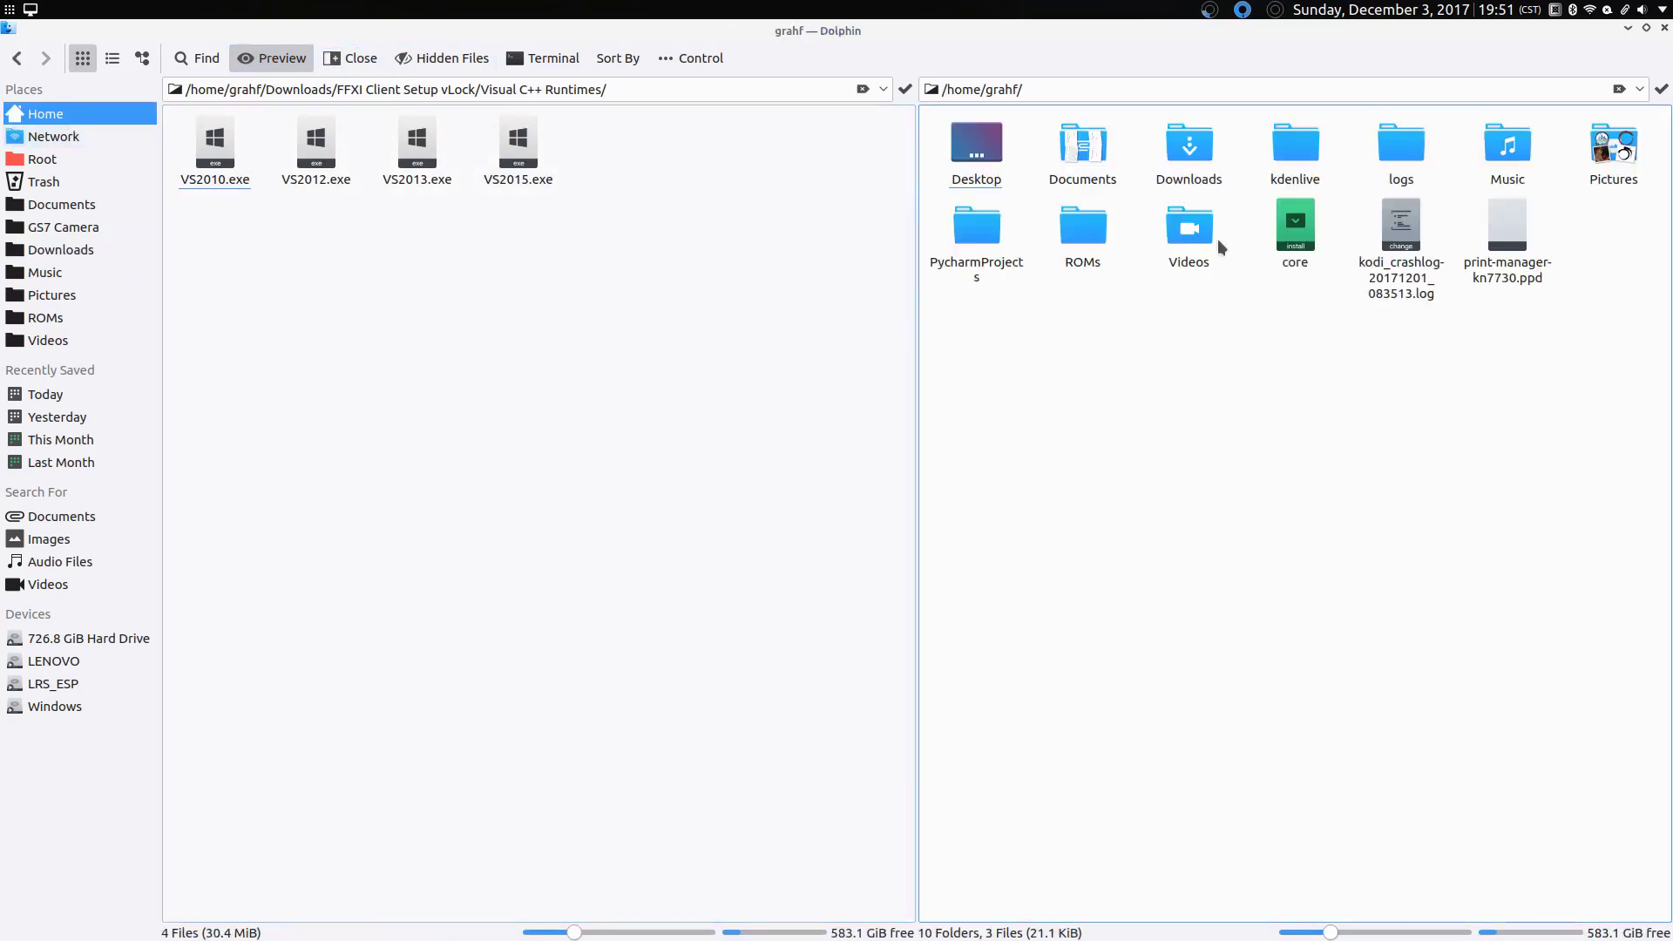
pyautogui.click(1190, 146)
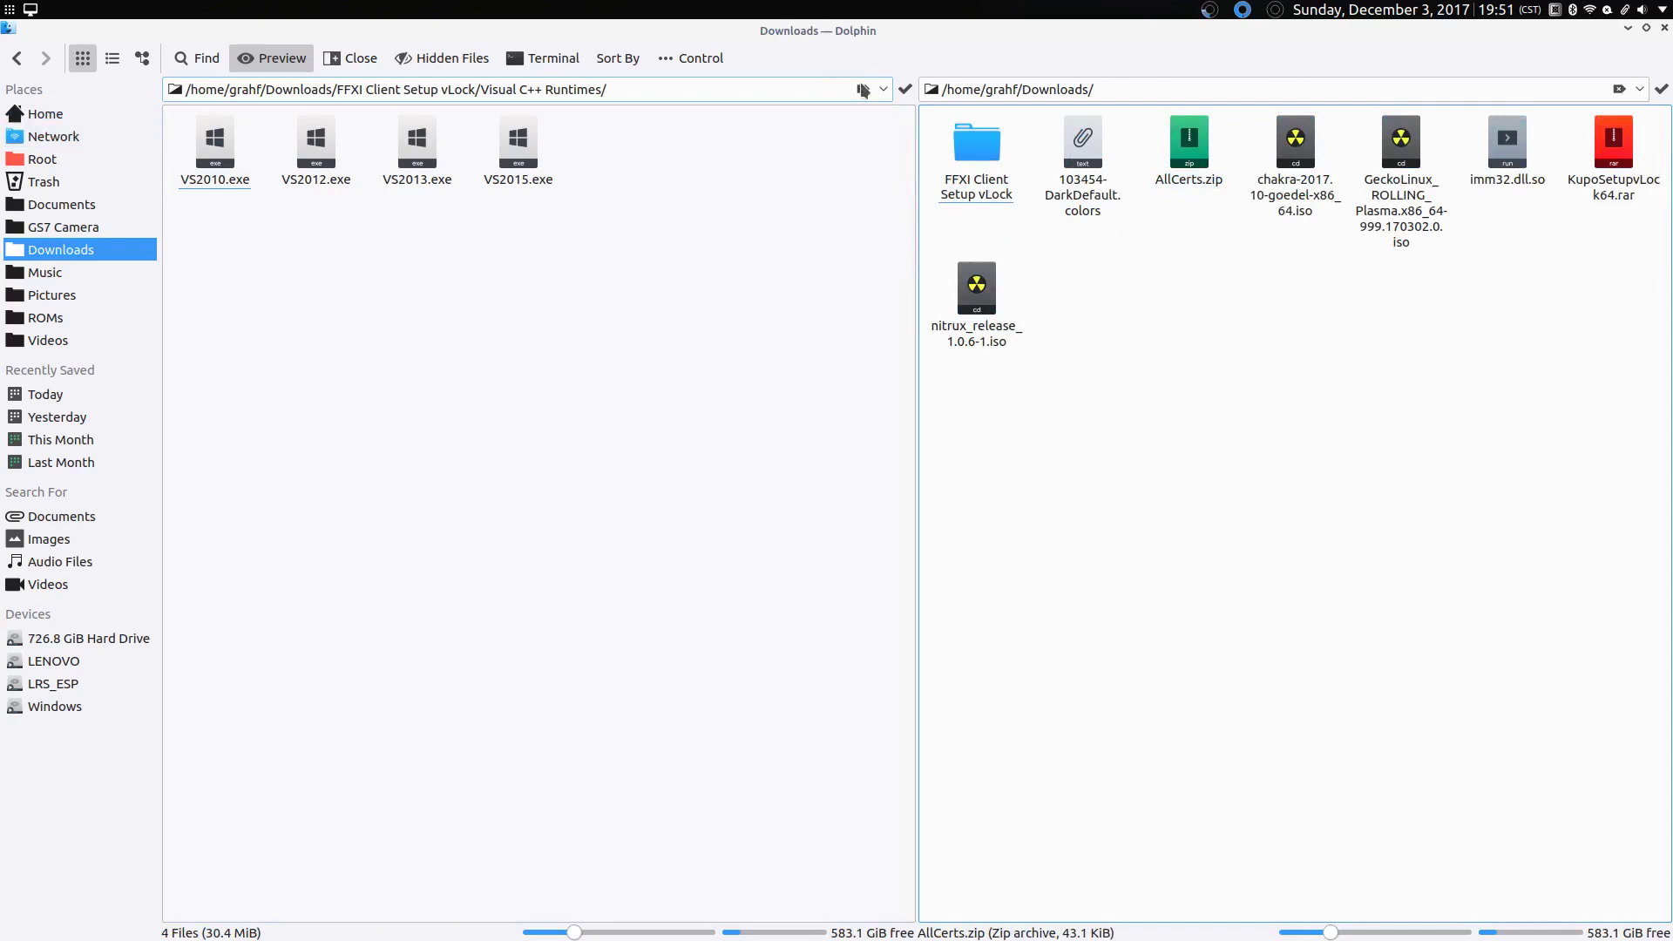
pyautogui.click(35, 123)
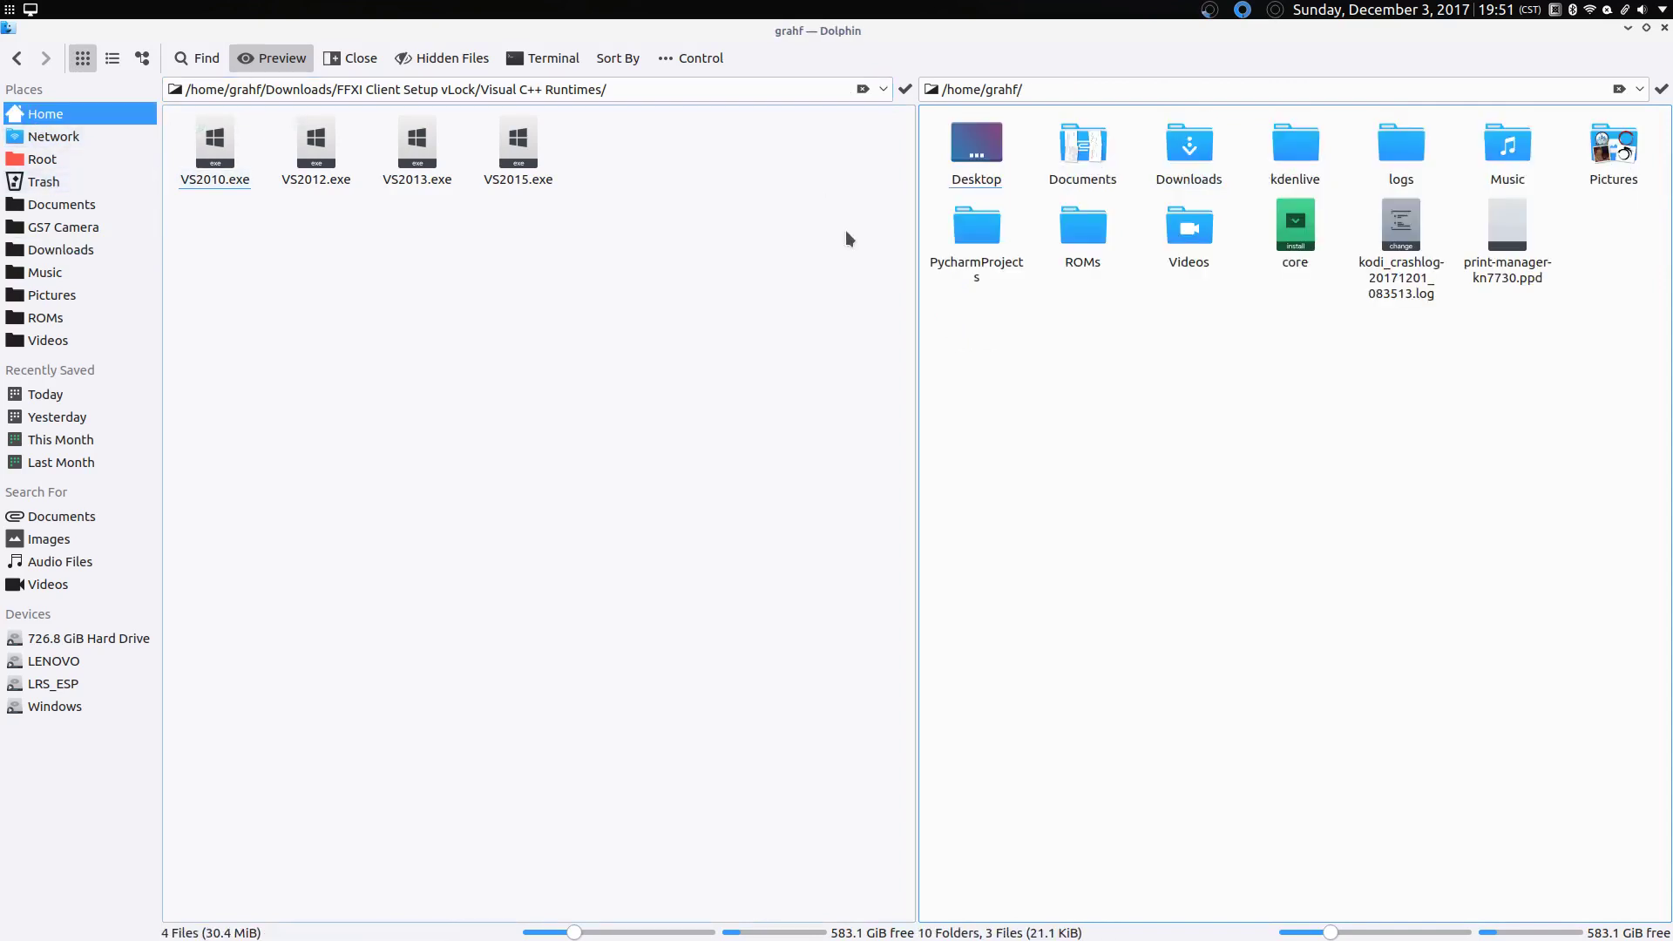
# Step: Show hidden files, move the home .wine folder to the Trash, then hide hidden files again
pyautogui.click(453, 59)
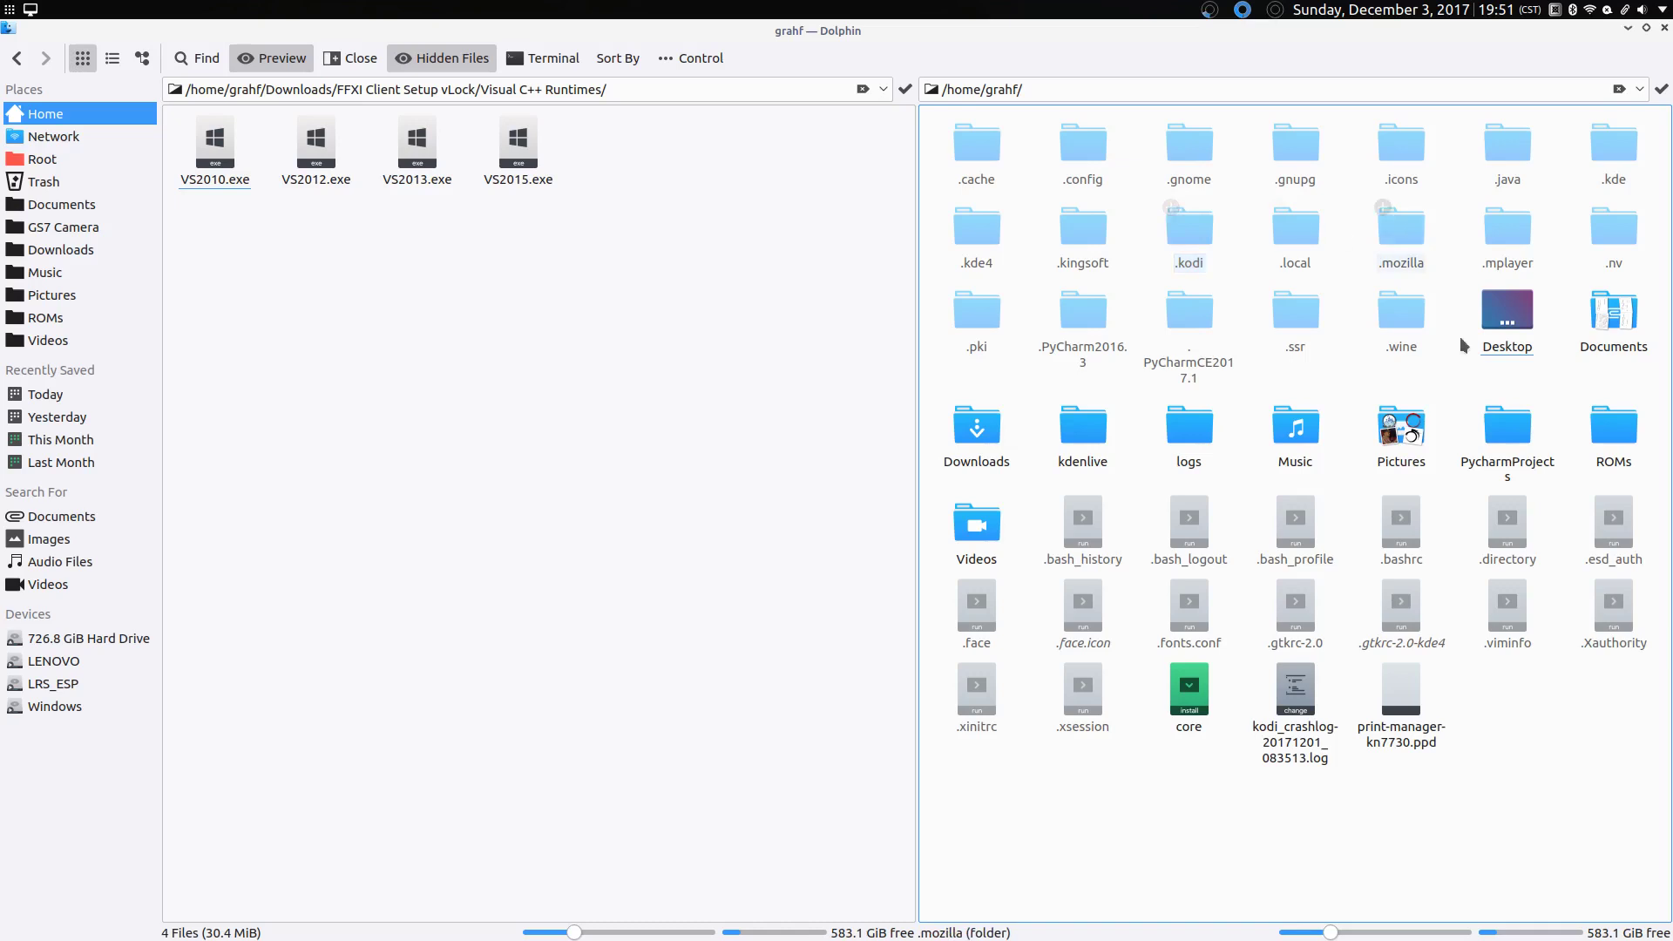
pyautogui.rightClick(1414, 342)
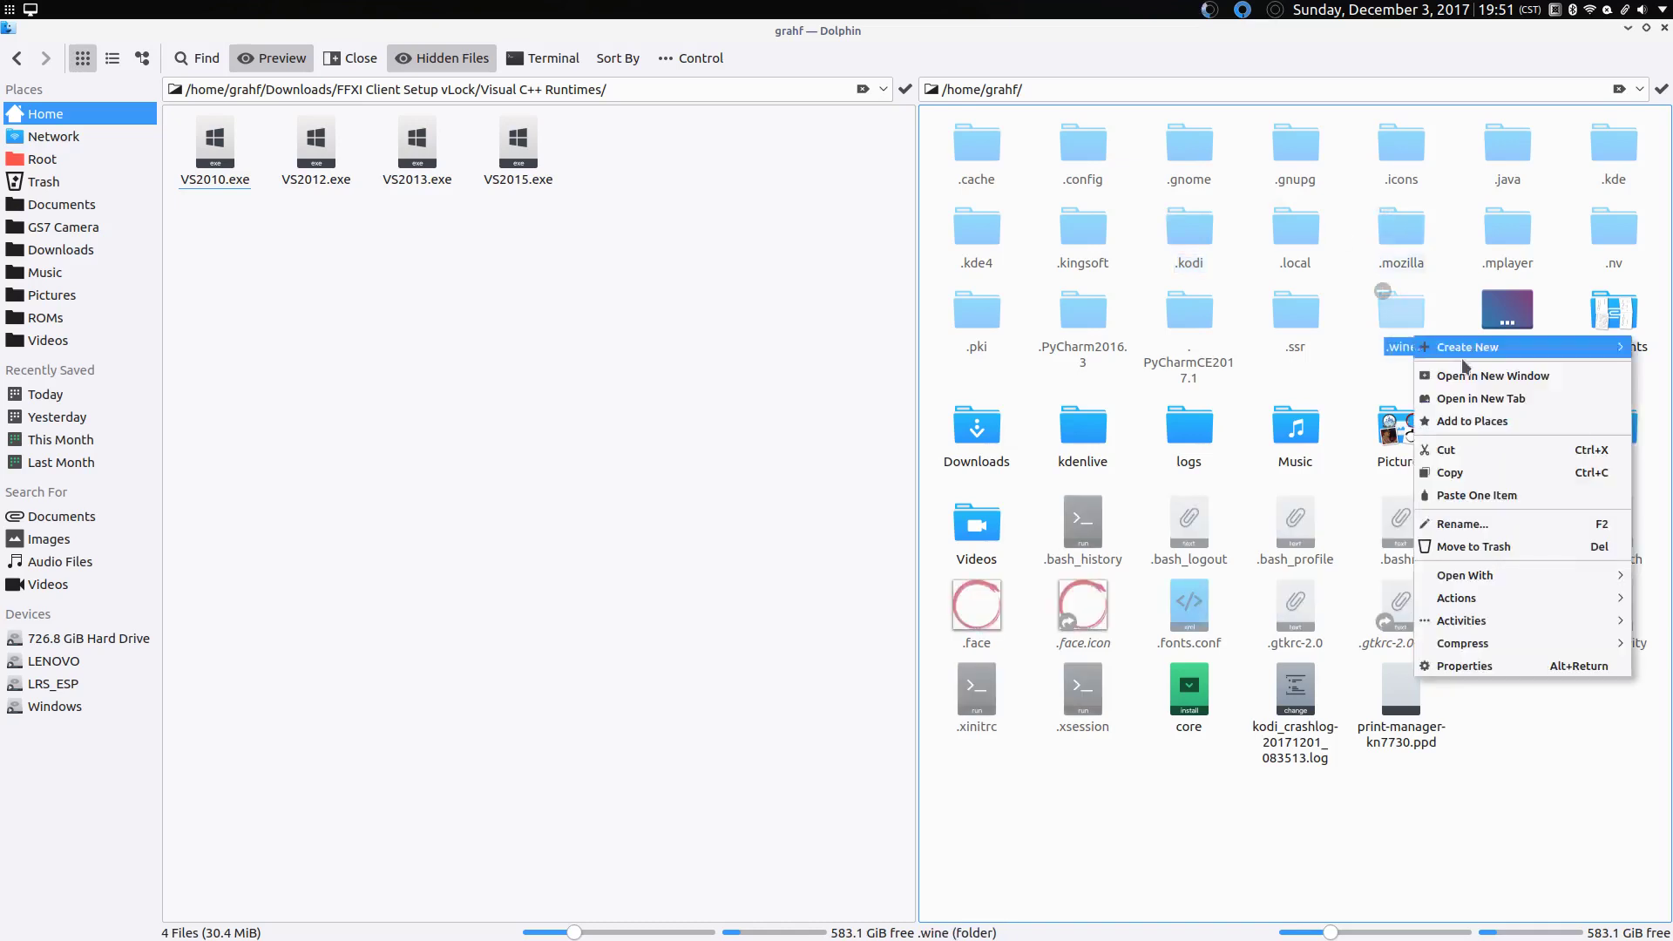
pyautogui.click(1513, 526)
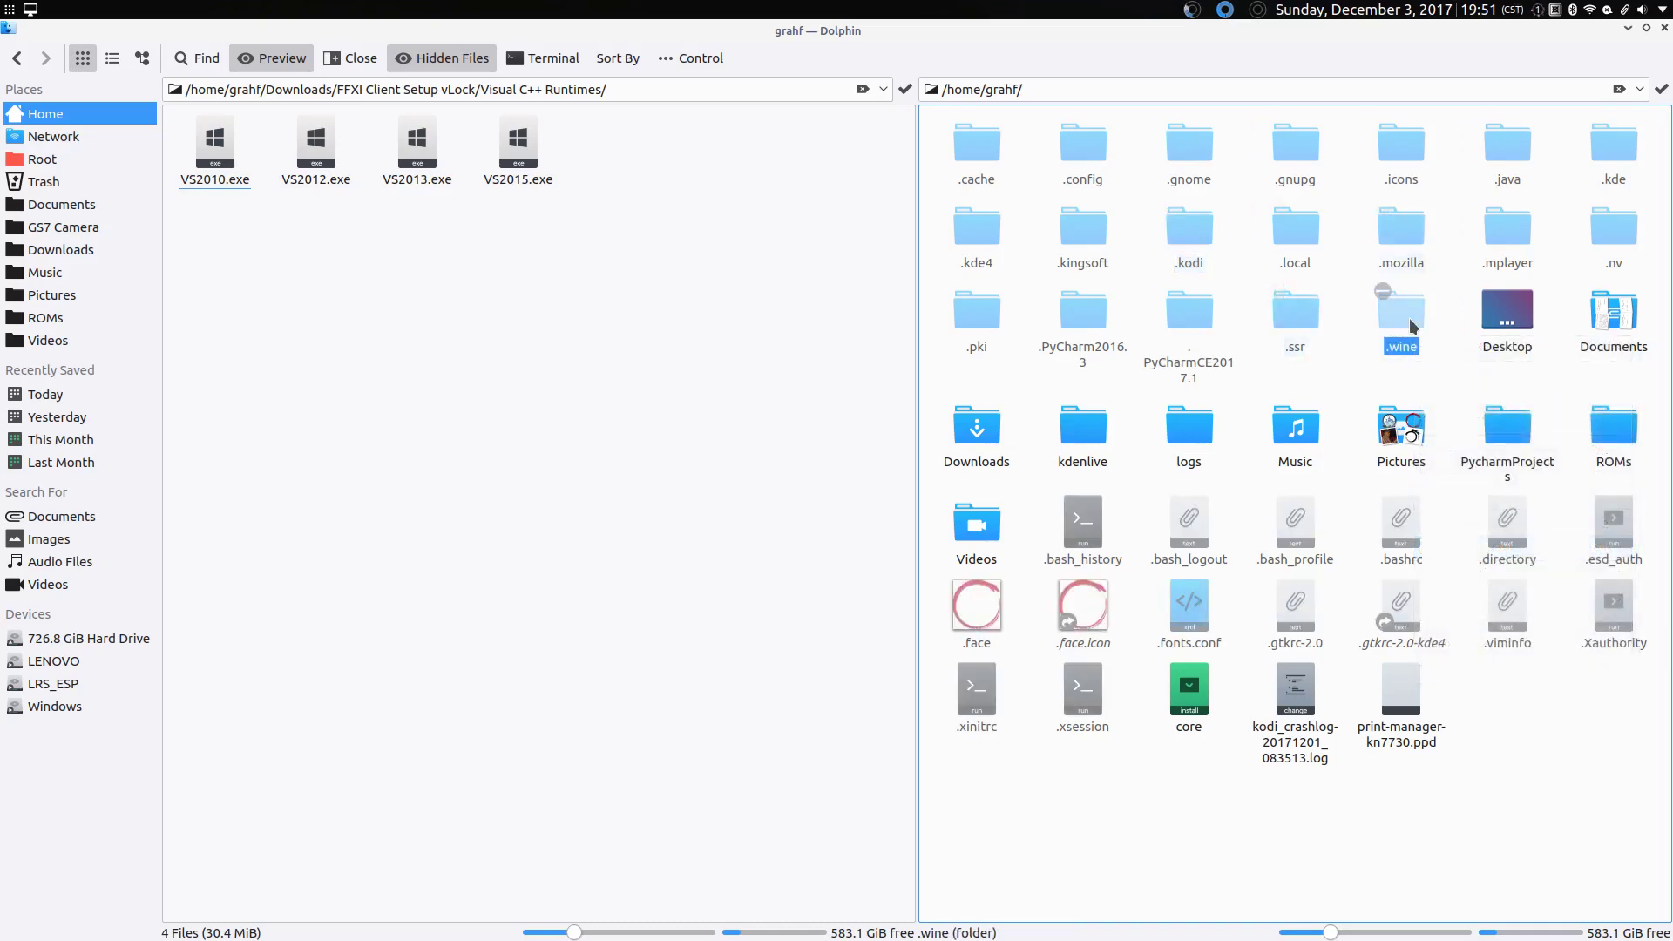
pyautogui.press('Delete')
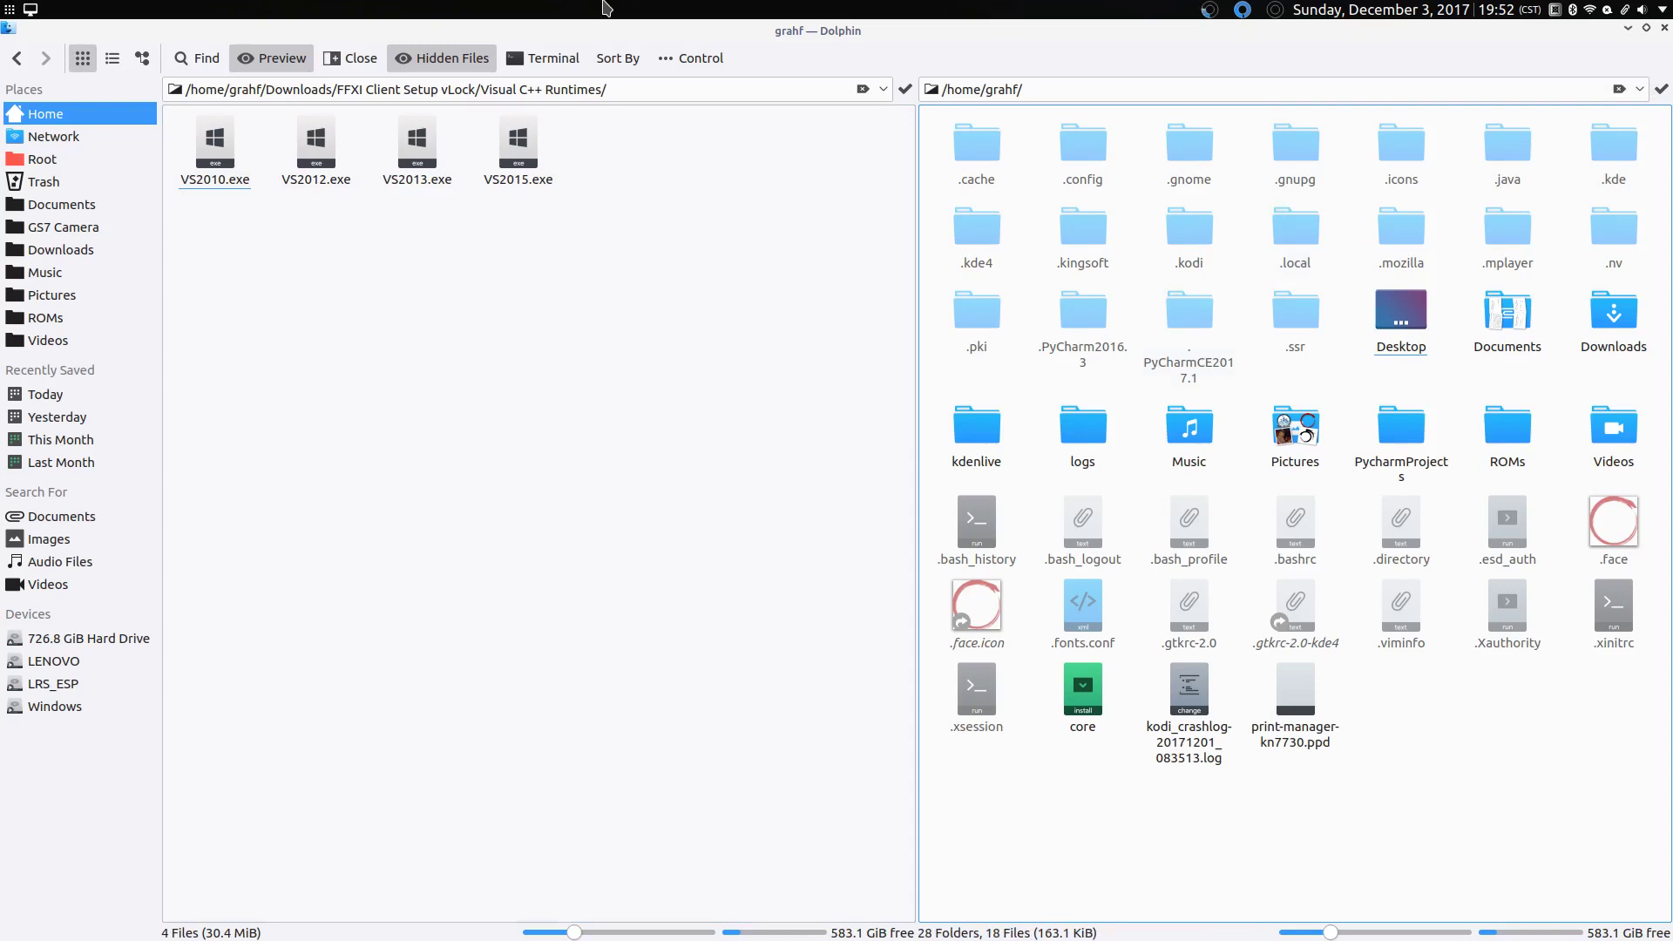
pyautogui.click(463, 61)
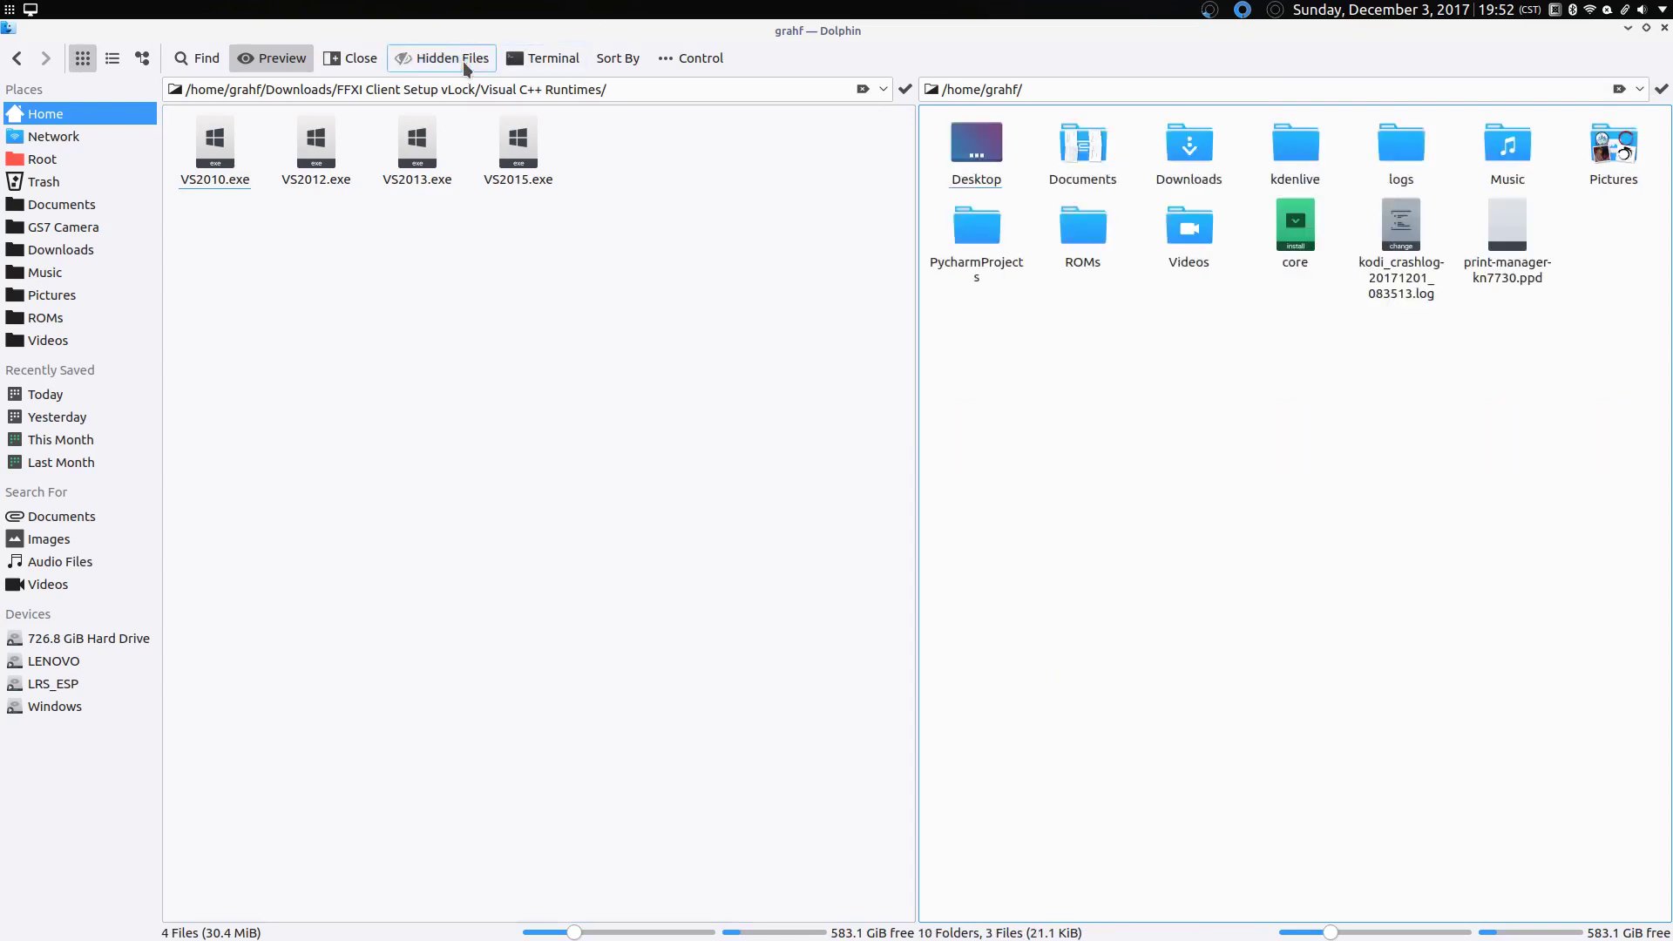
pyautogui.click(350, 400)
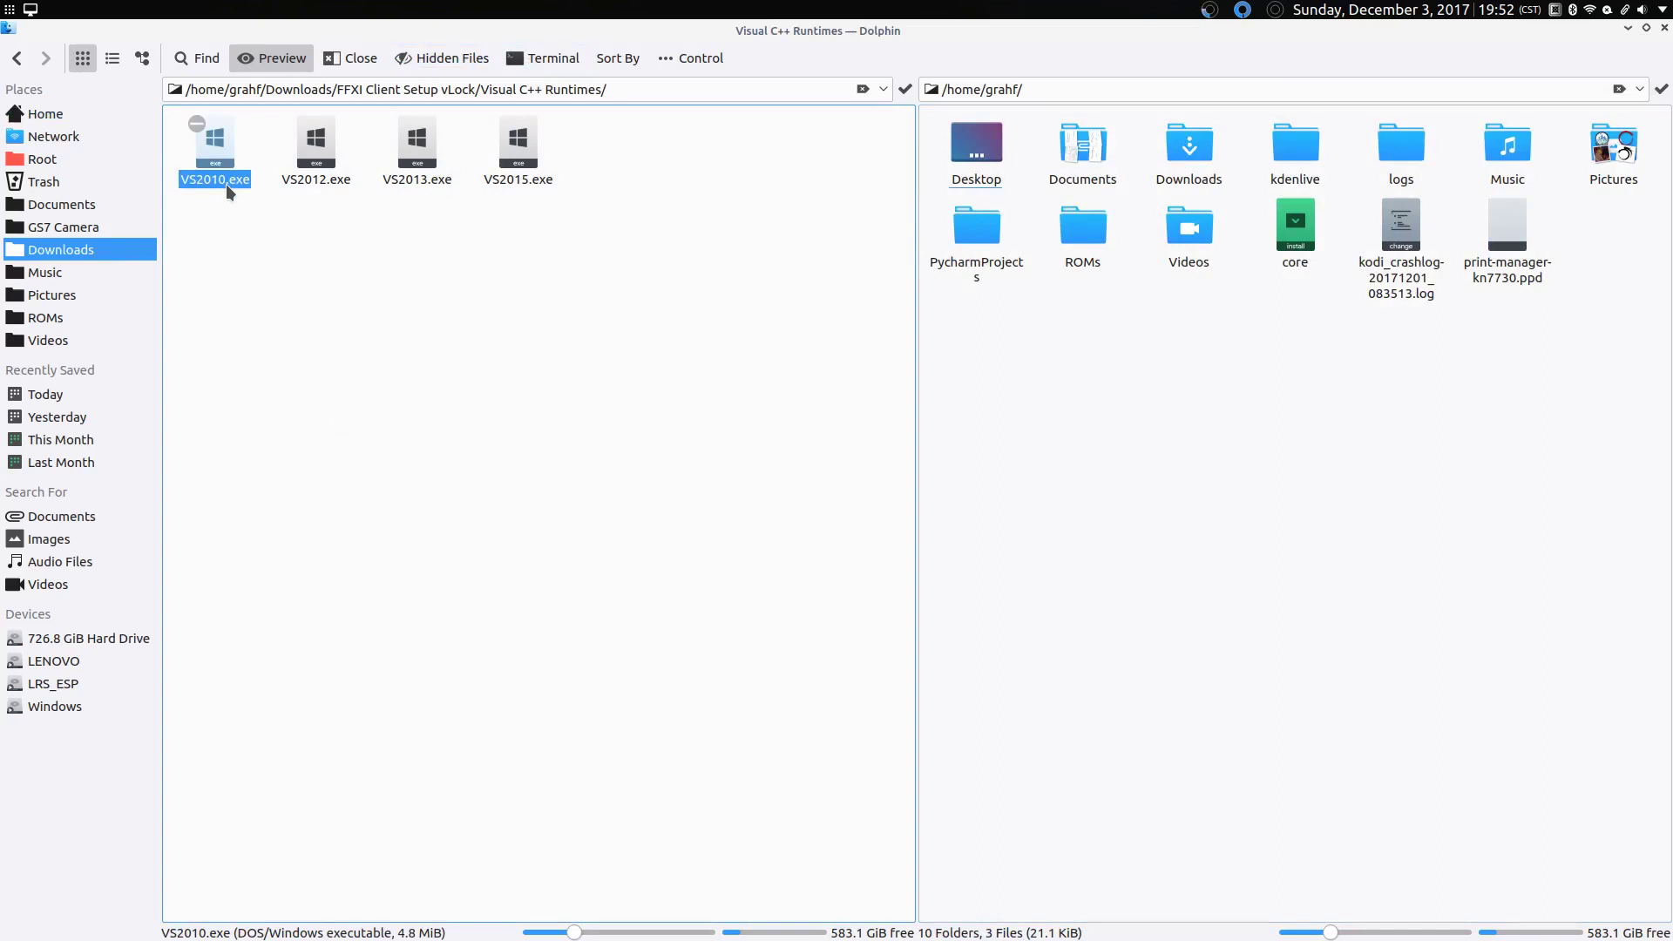
# Step: Install the Visual C++ 2010 runtime from VS2010.exe, accepting its licence terms
pyautogui.doubleClick(237, 148)
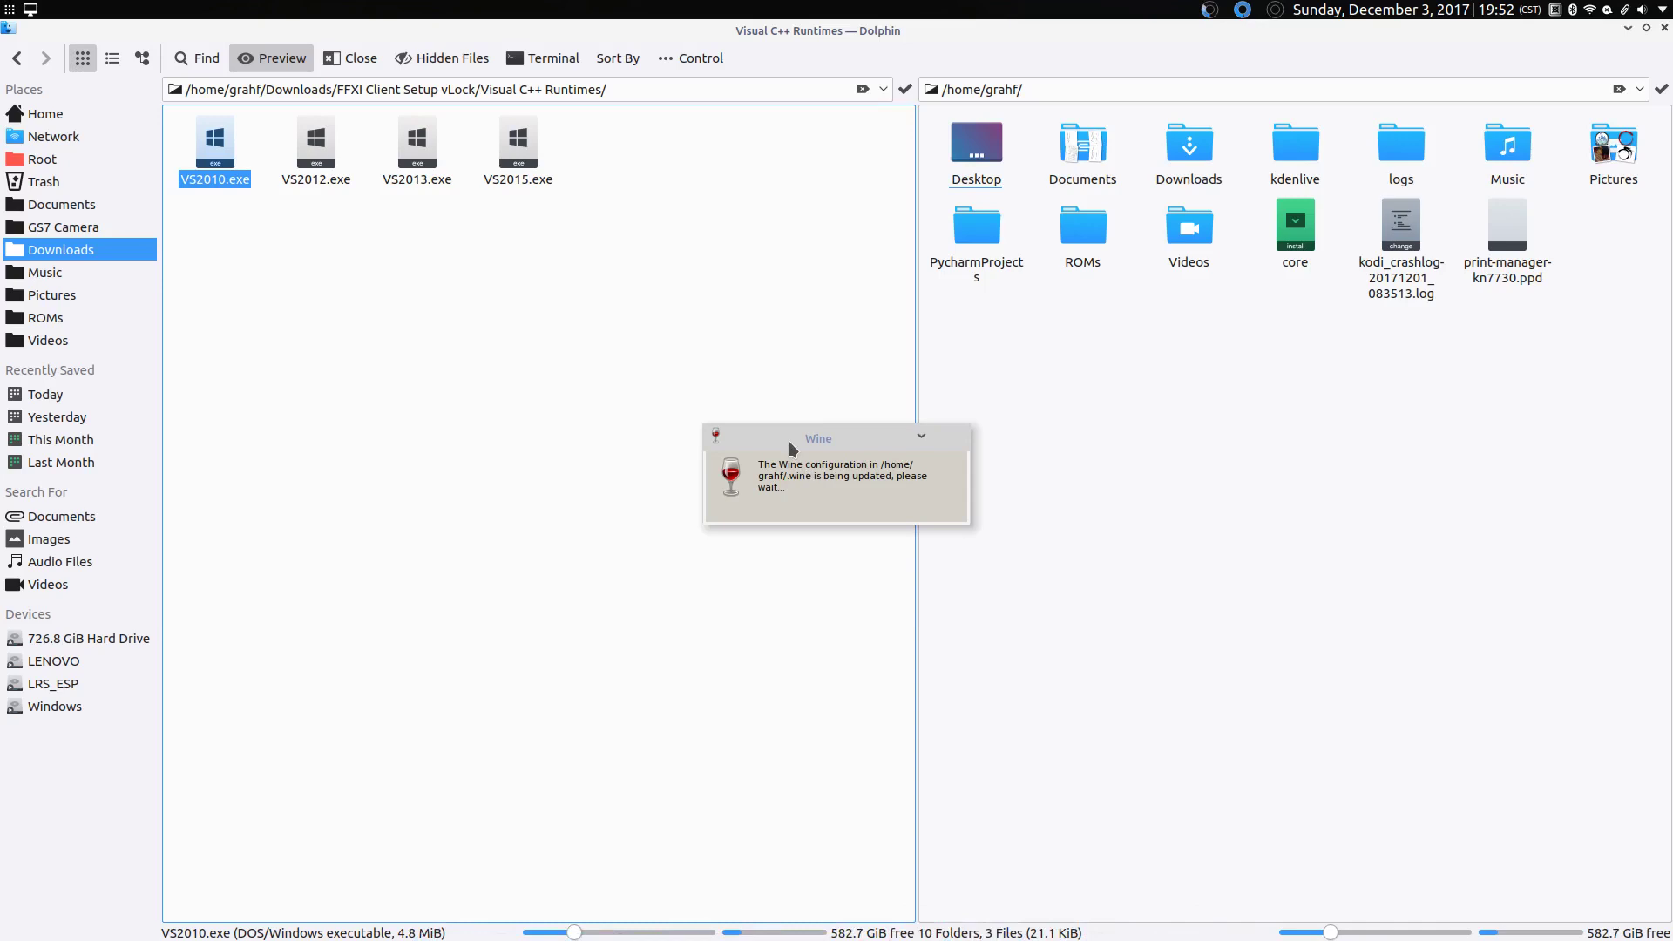
pyautogui.moveTo(792, 448); pyautogui.dragTo(670, 364)
pyautogui.moveTo(991, 919)
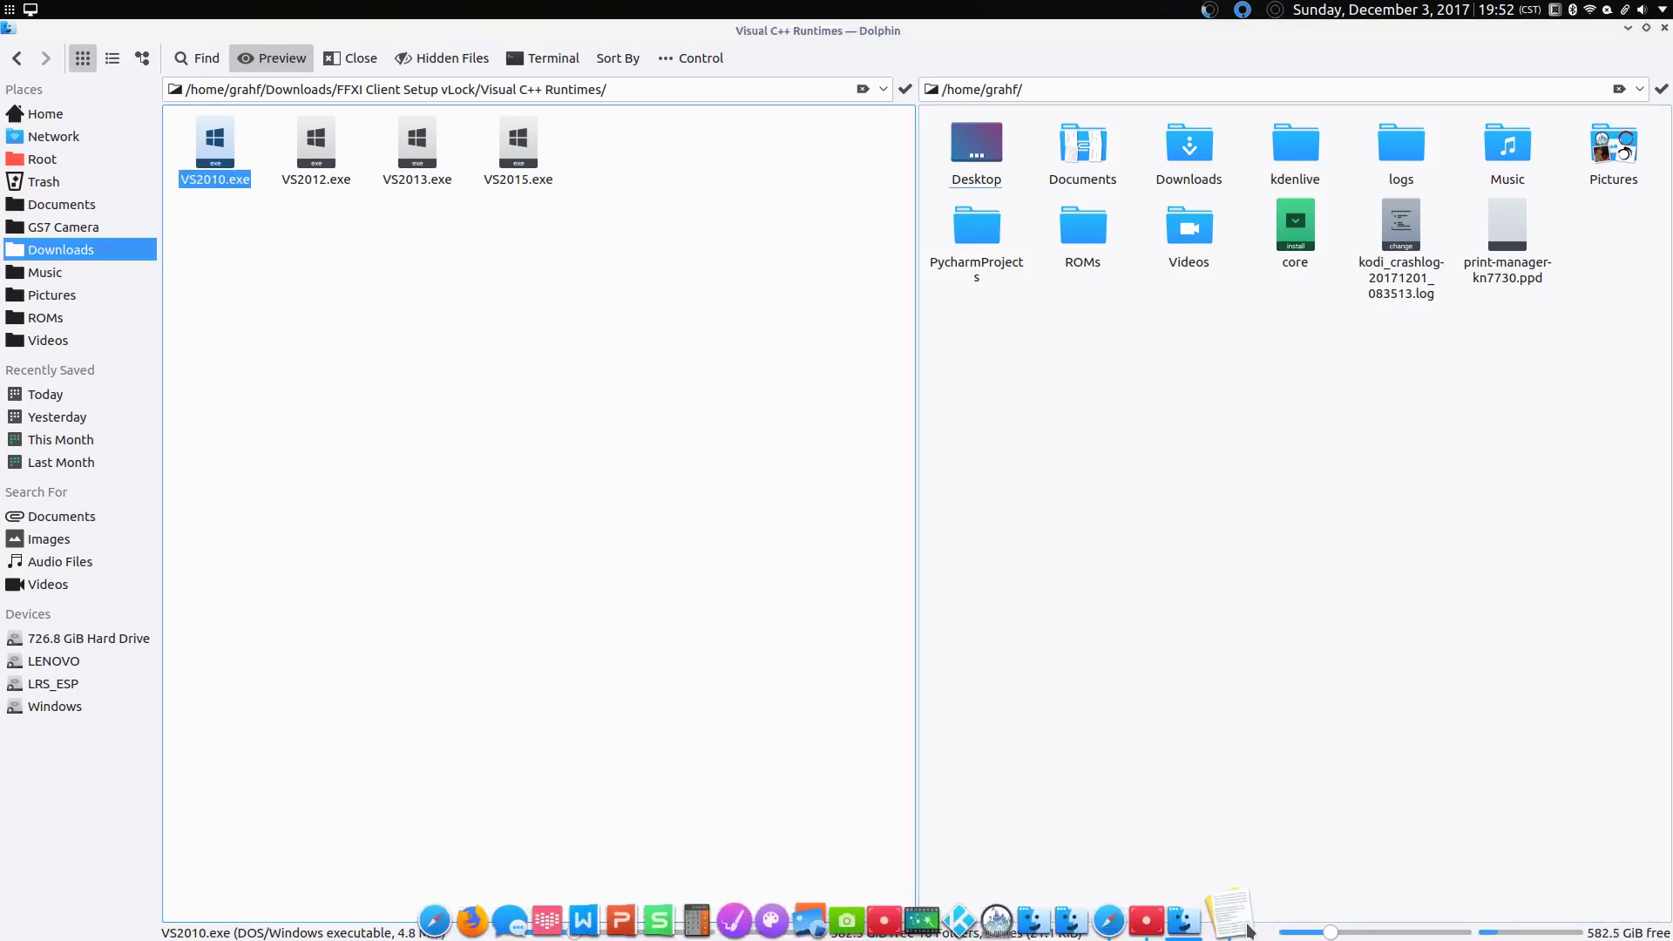
pyautogui.moveTo(1248, 930)
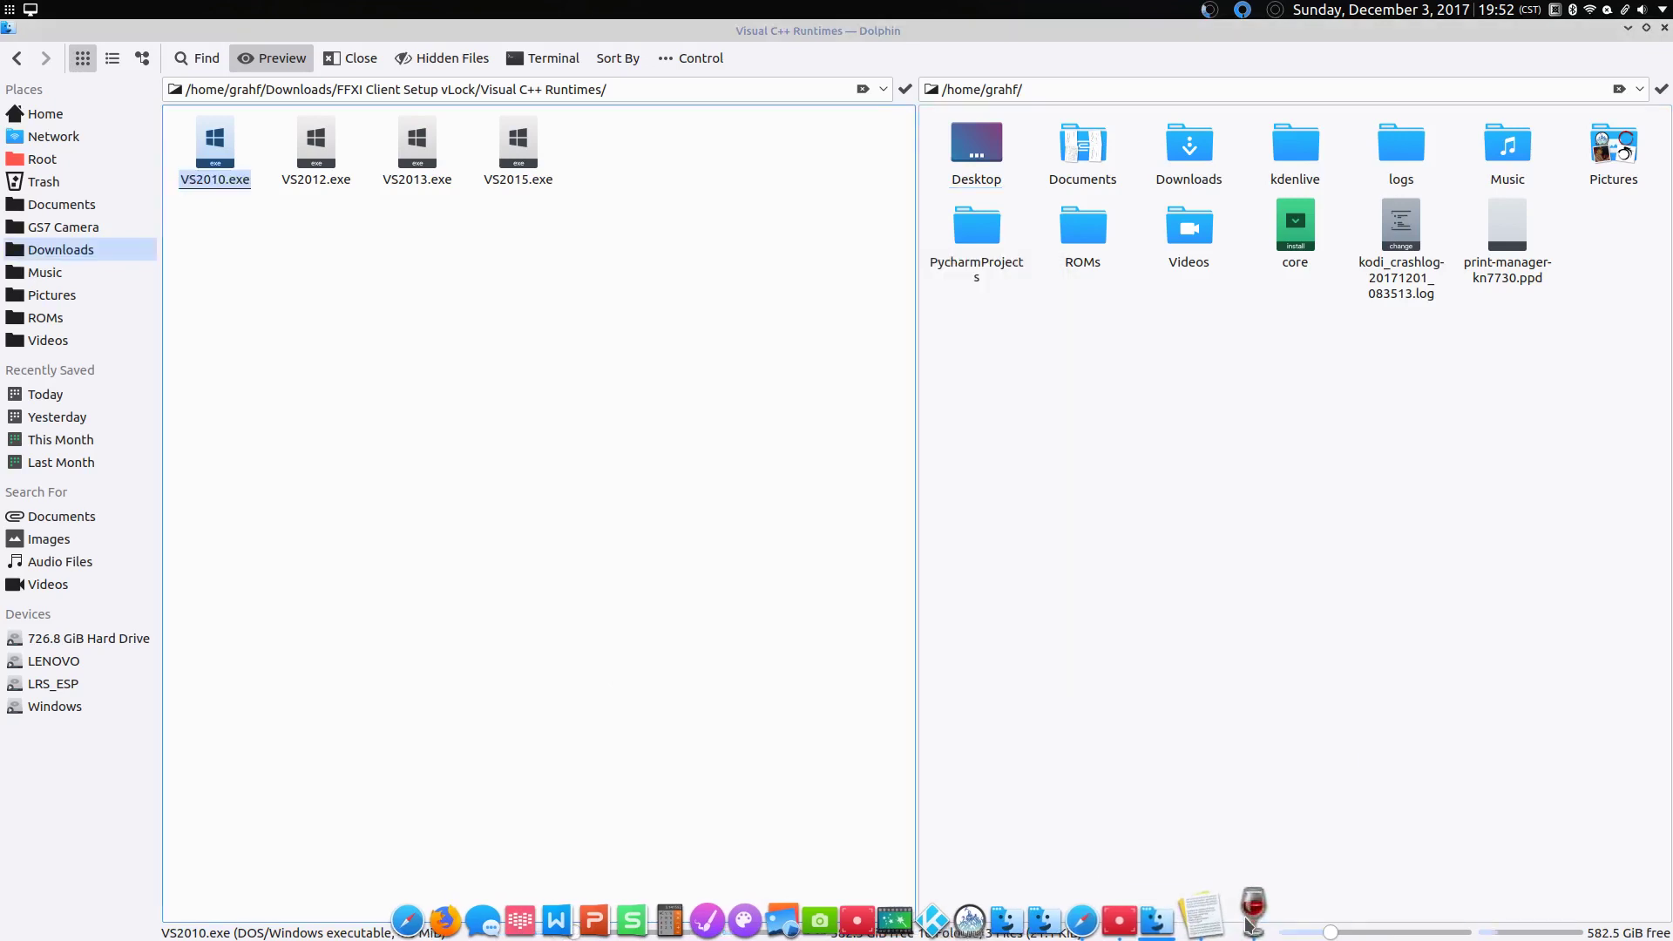
pyautogui.click(753, 426)
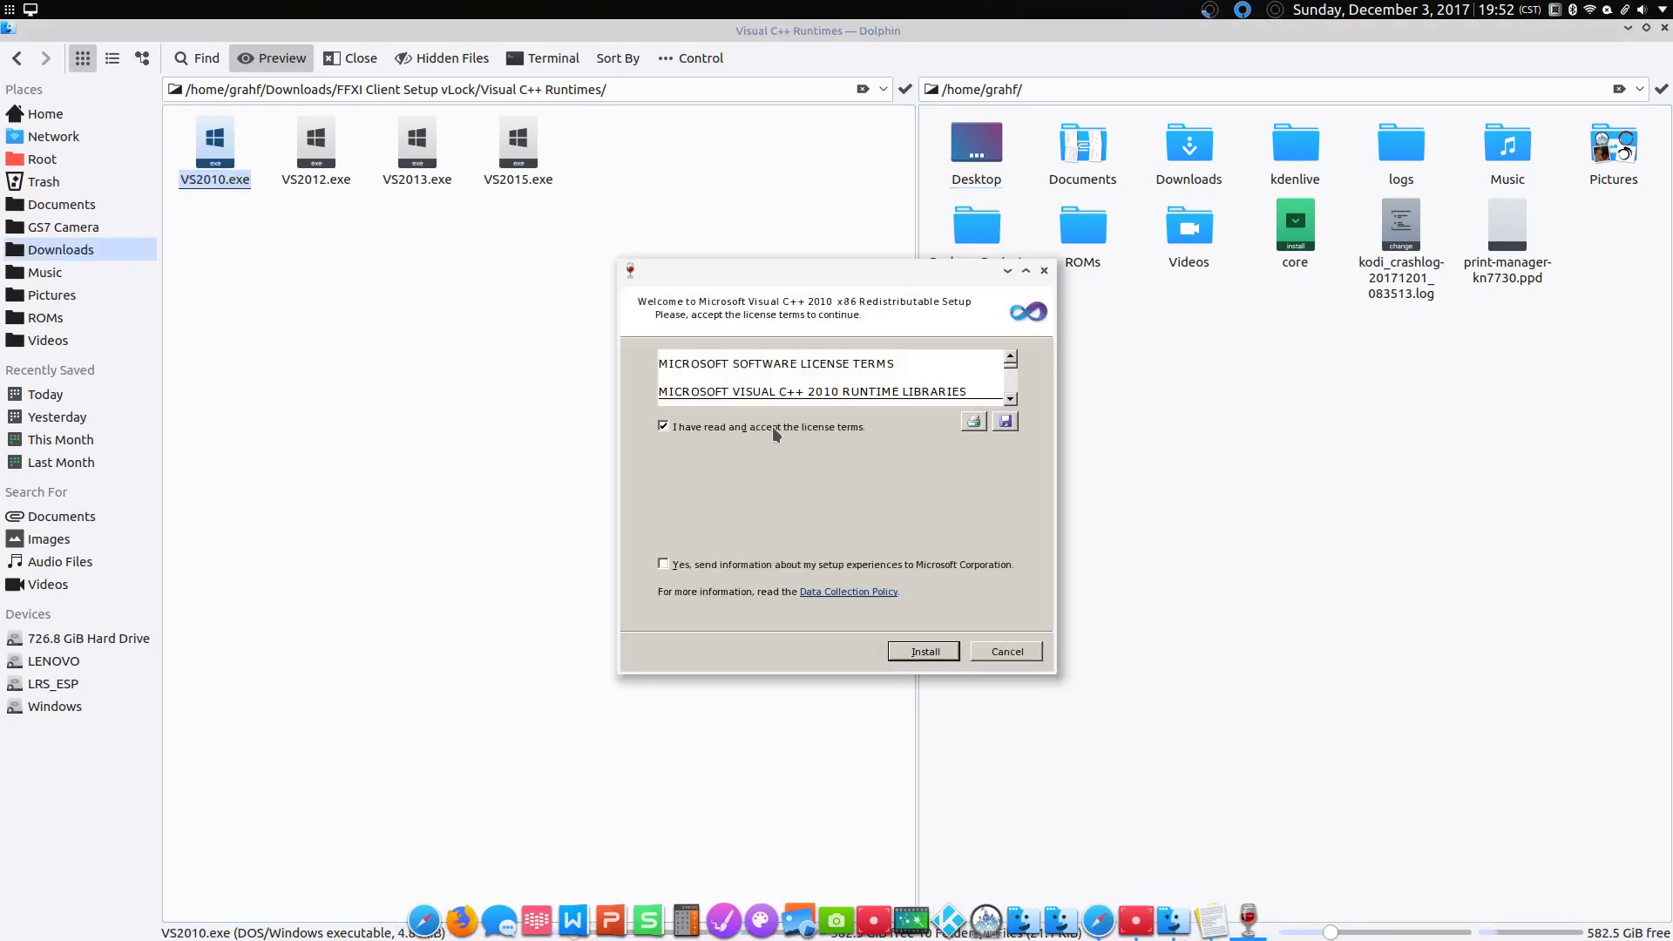
pyautogui.click(933, 649)
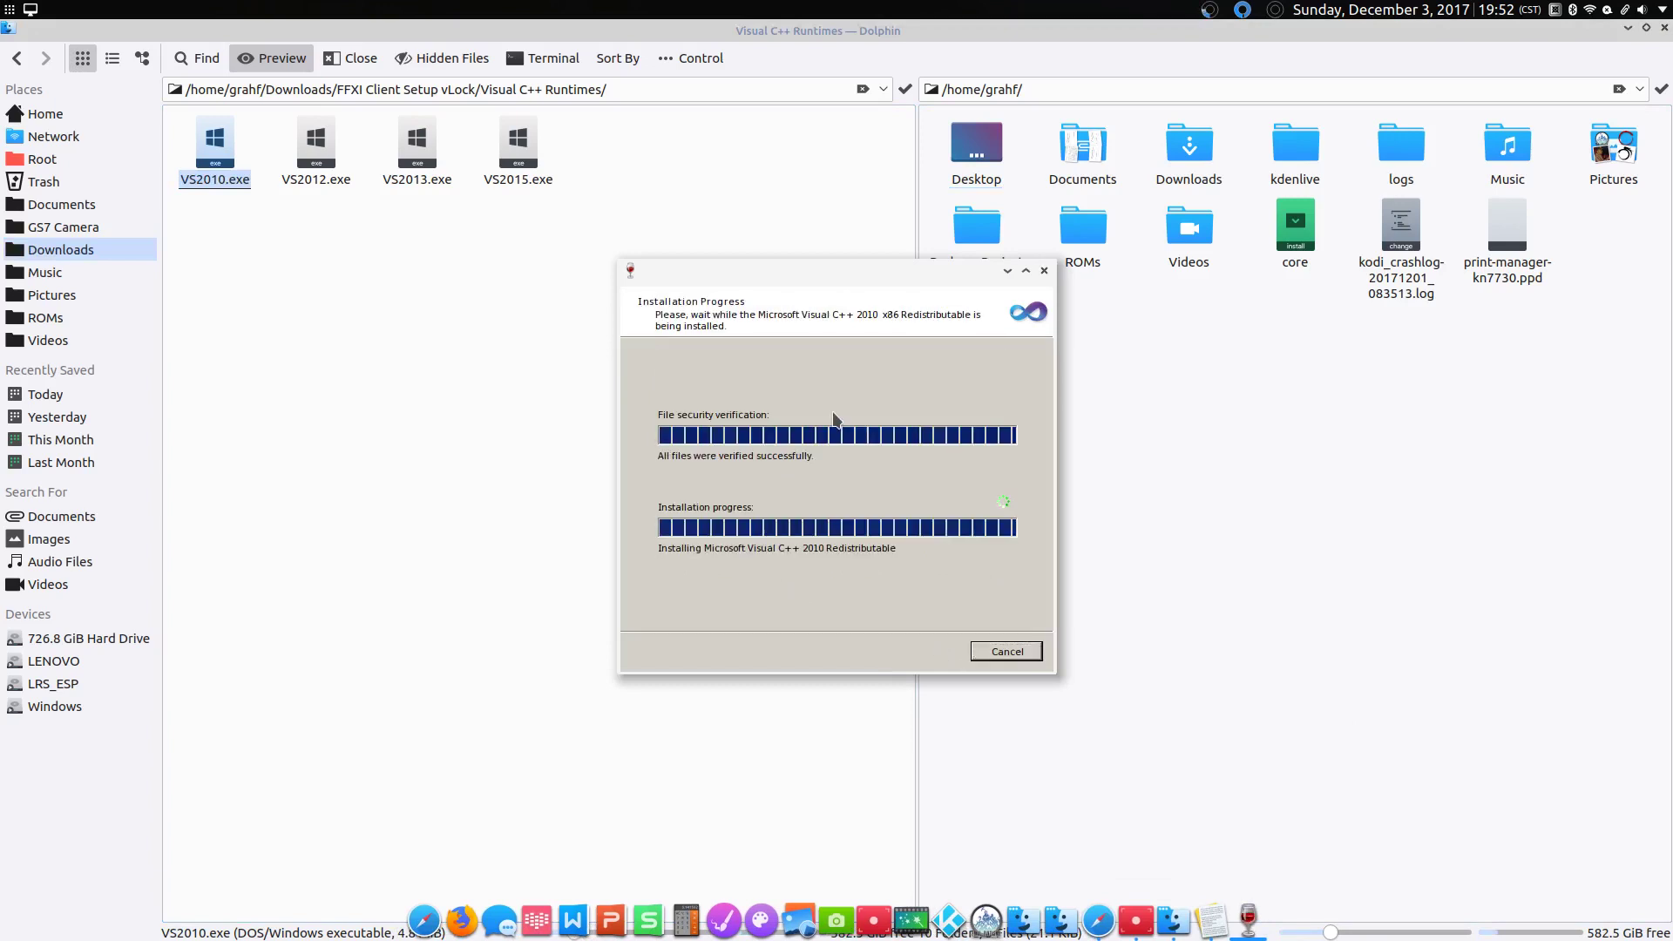
pyautogui.click(1002, 656)
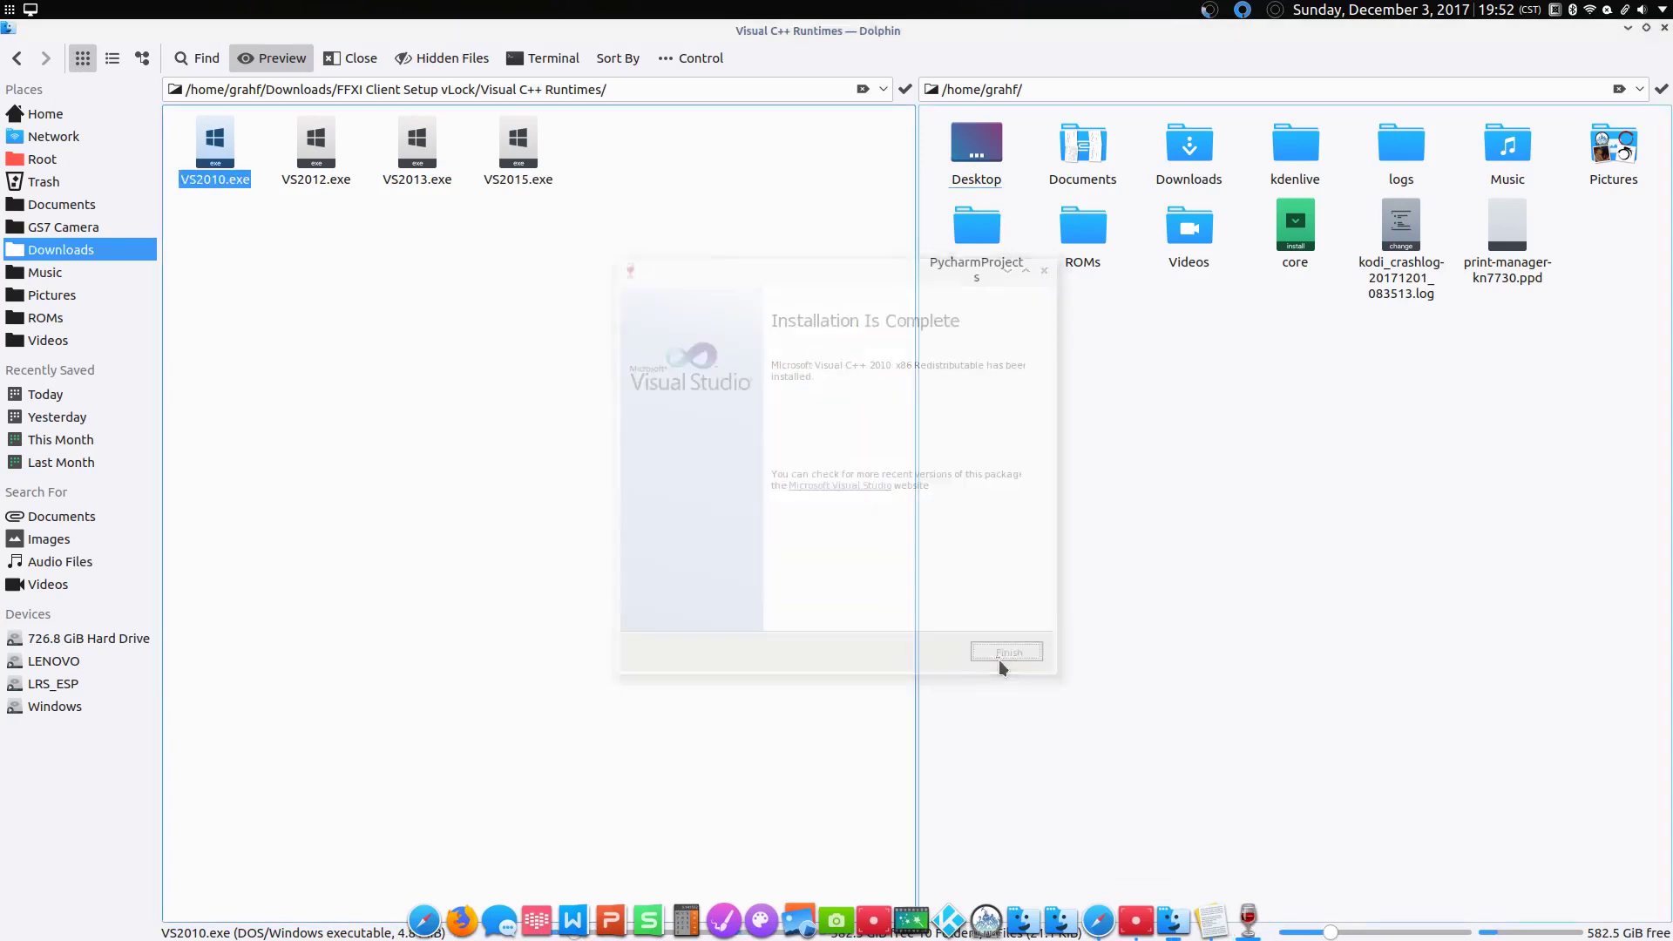
# Step: Install the Visual C++ 2012 and 2013 runtimes from VS2012.exe and VS2013.exe
pyautogui.click(315, 177)
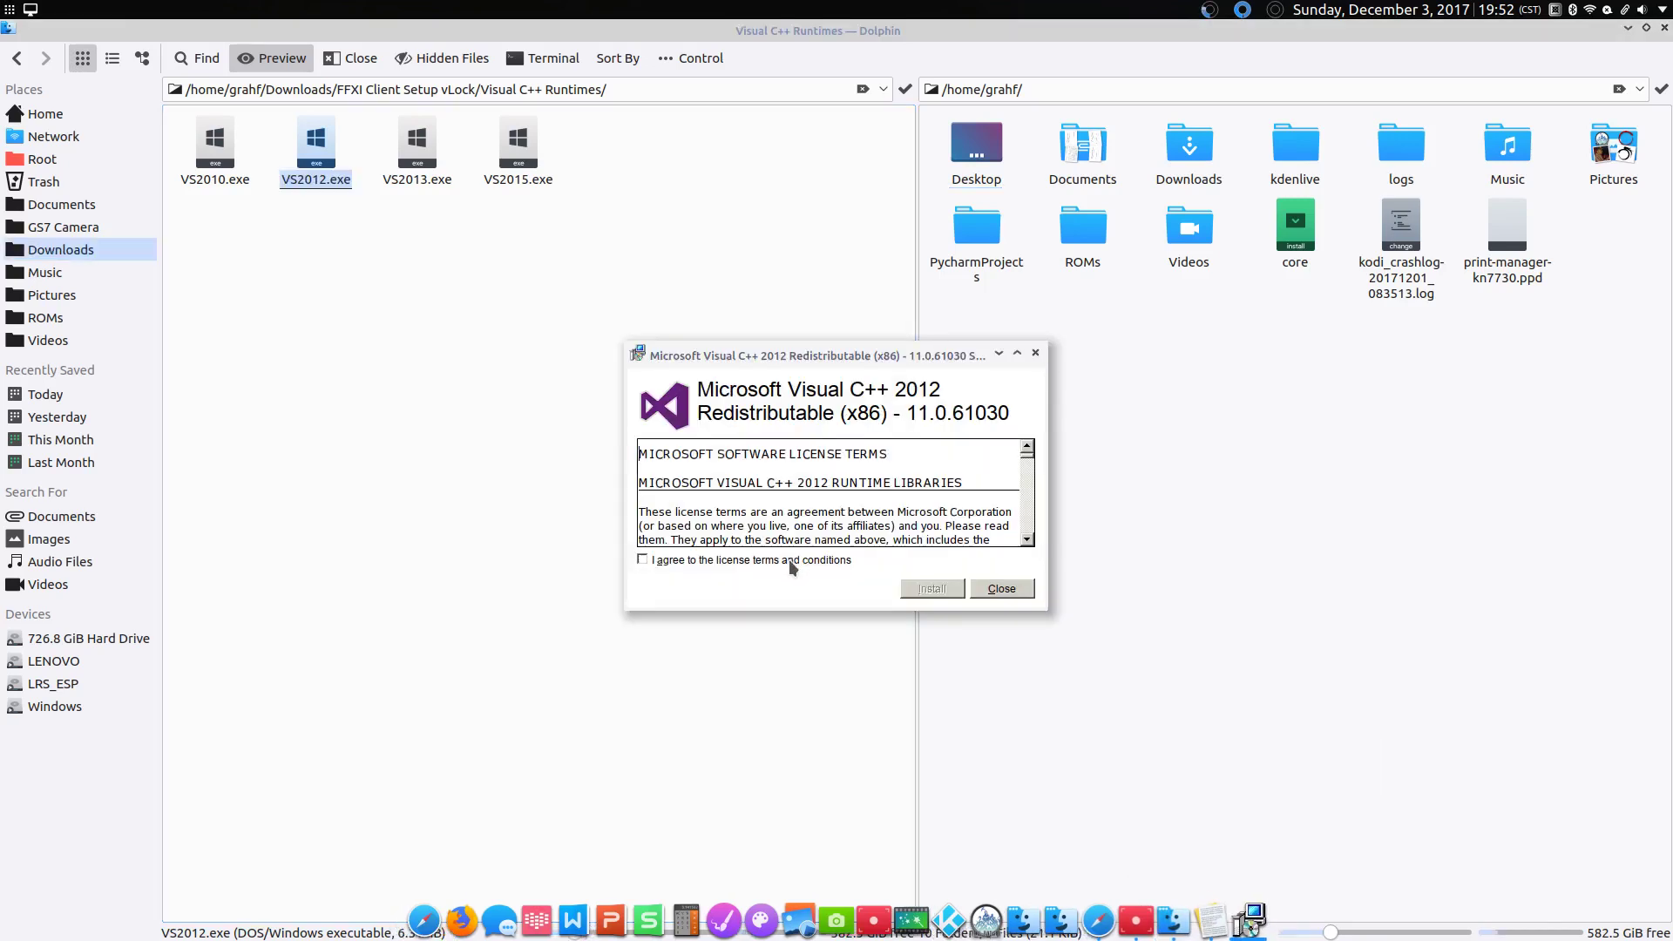
pyautogui.click(788, 560)
pyautogui.click(922, 588)
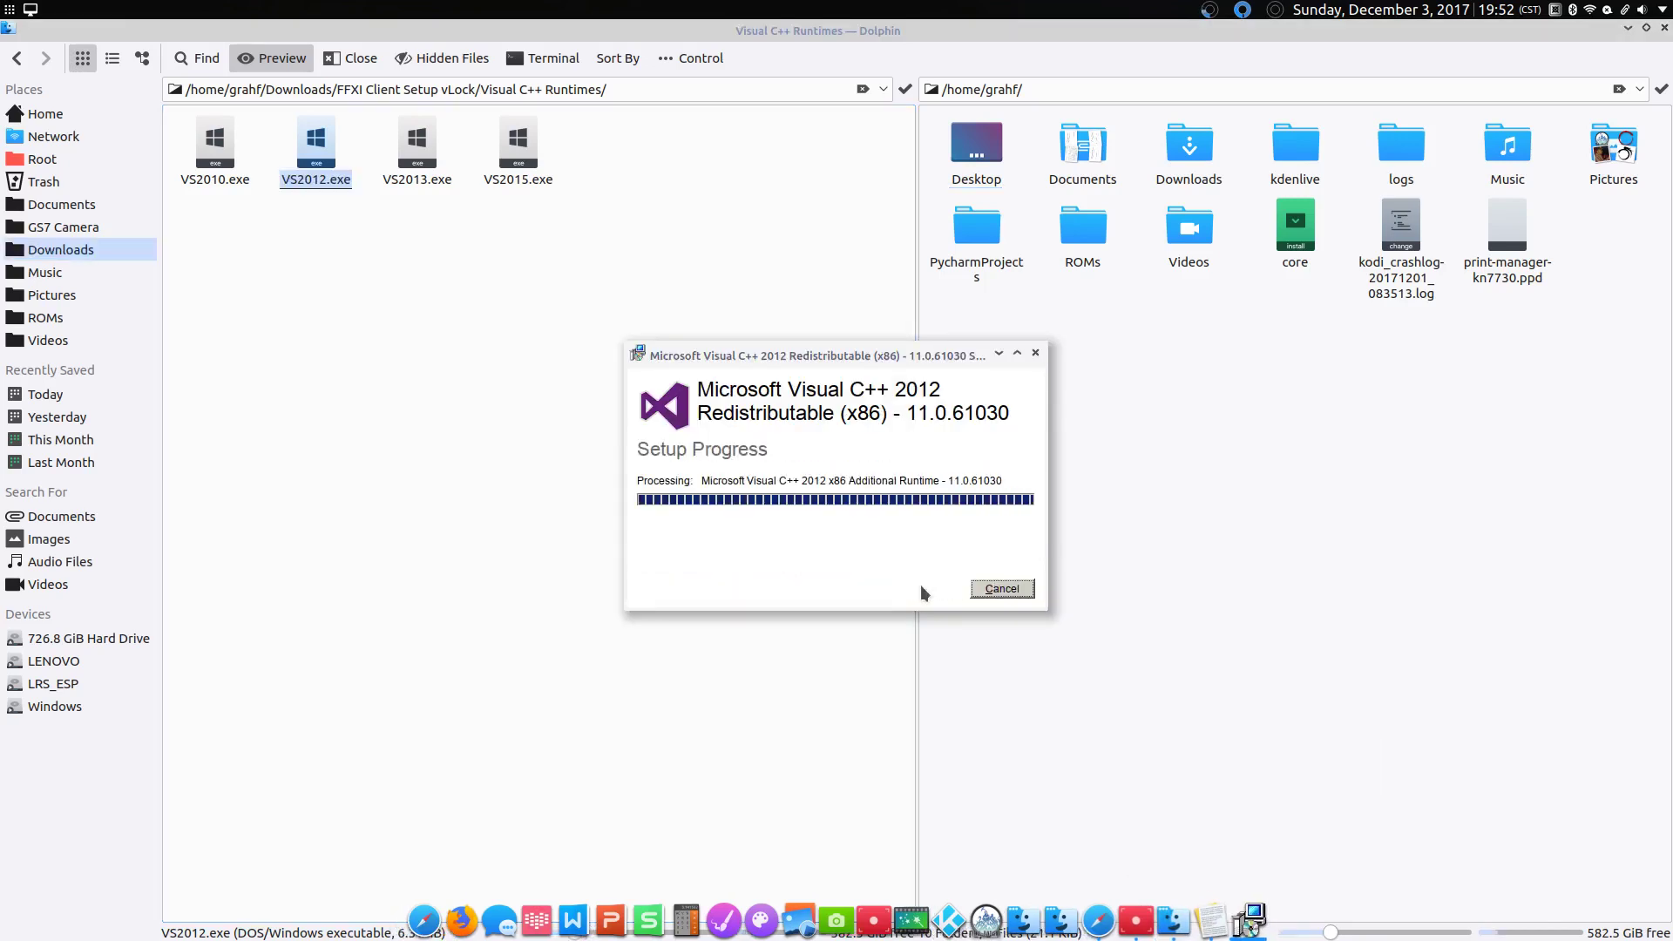
pyautogui.click(1018, 589)
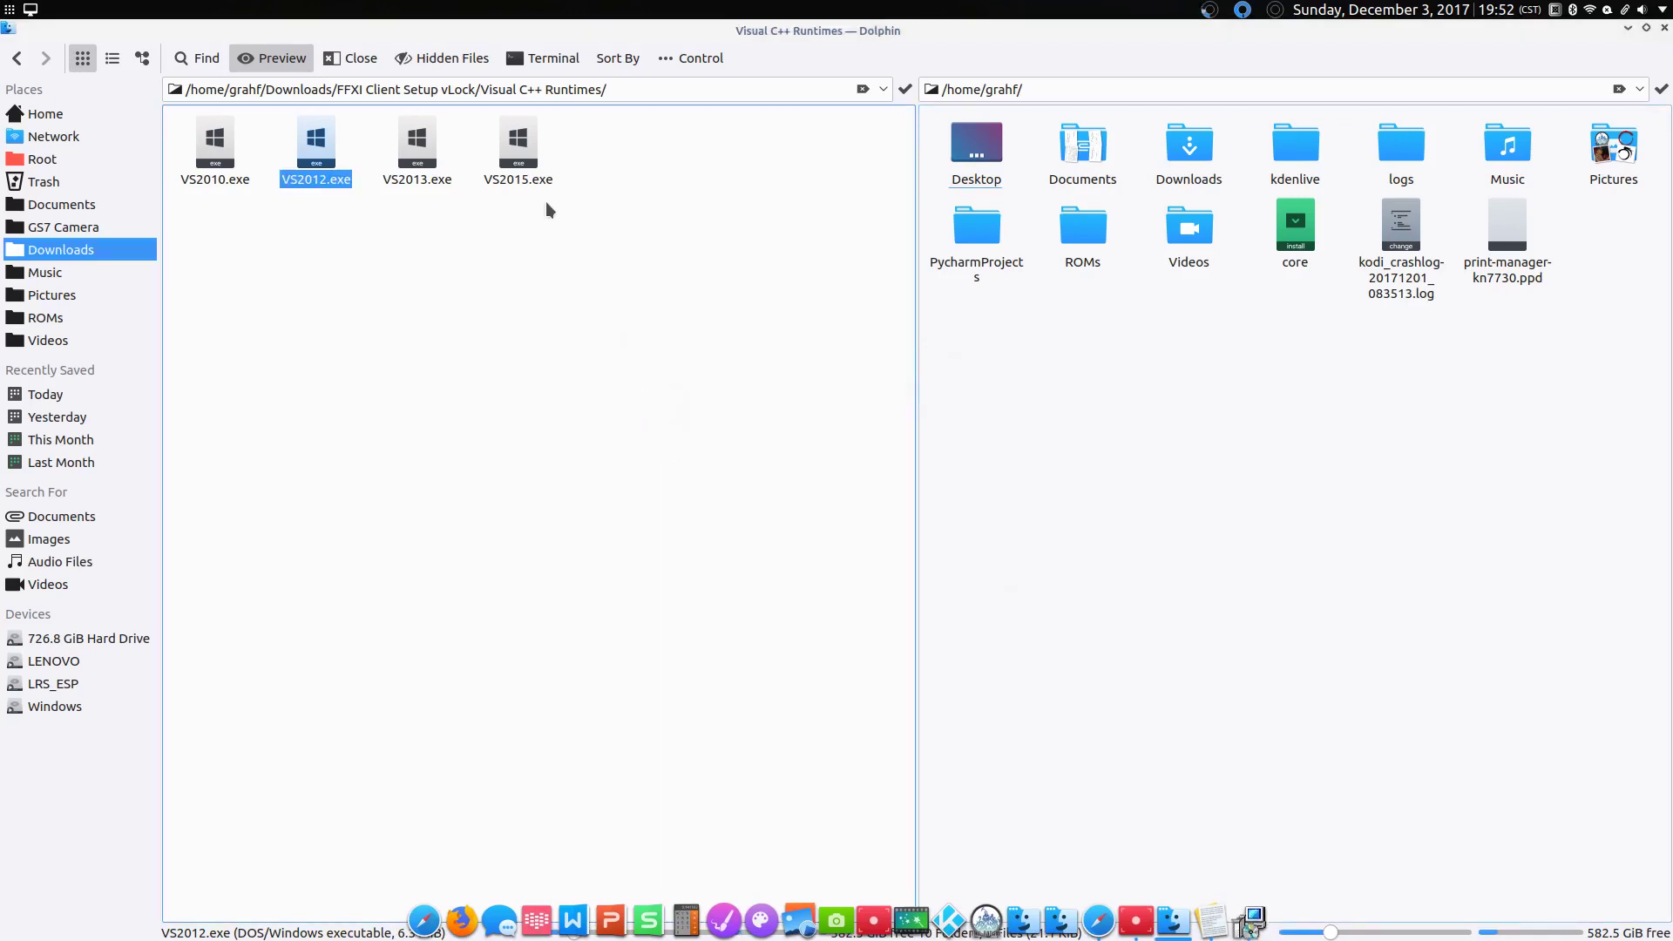
pyautogui.click(426, 180)
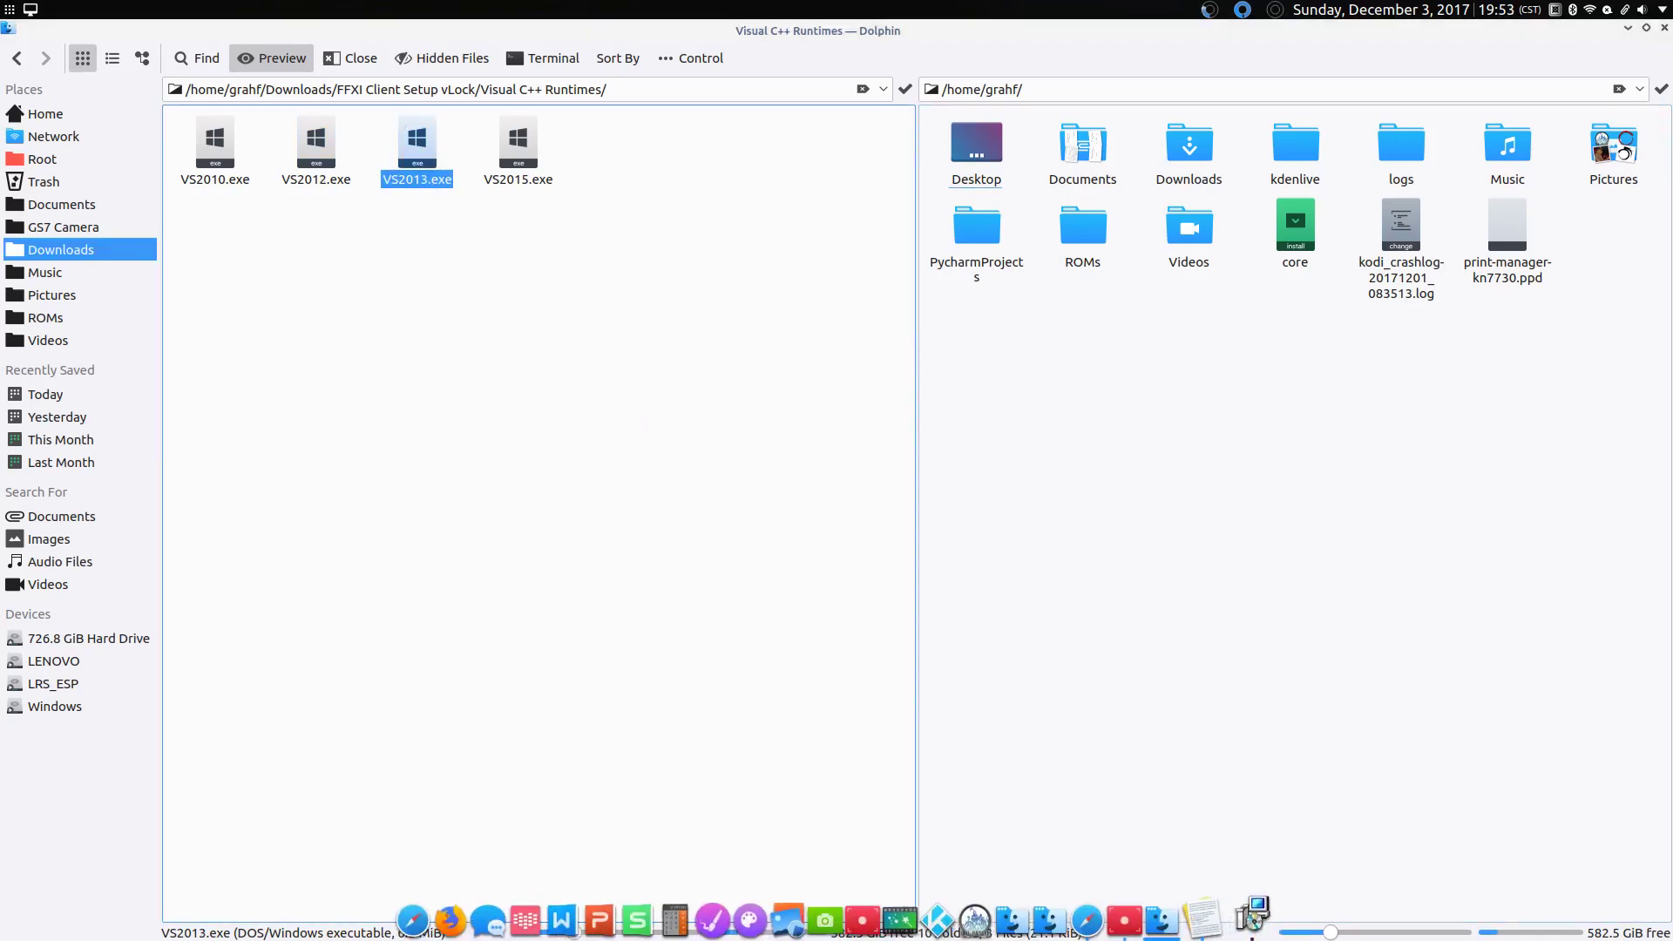
pyautogui.click(739, 560)
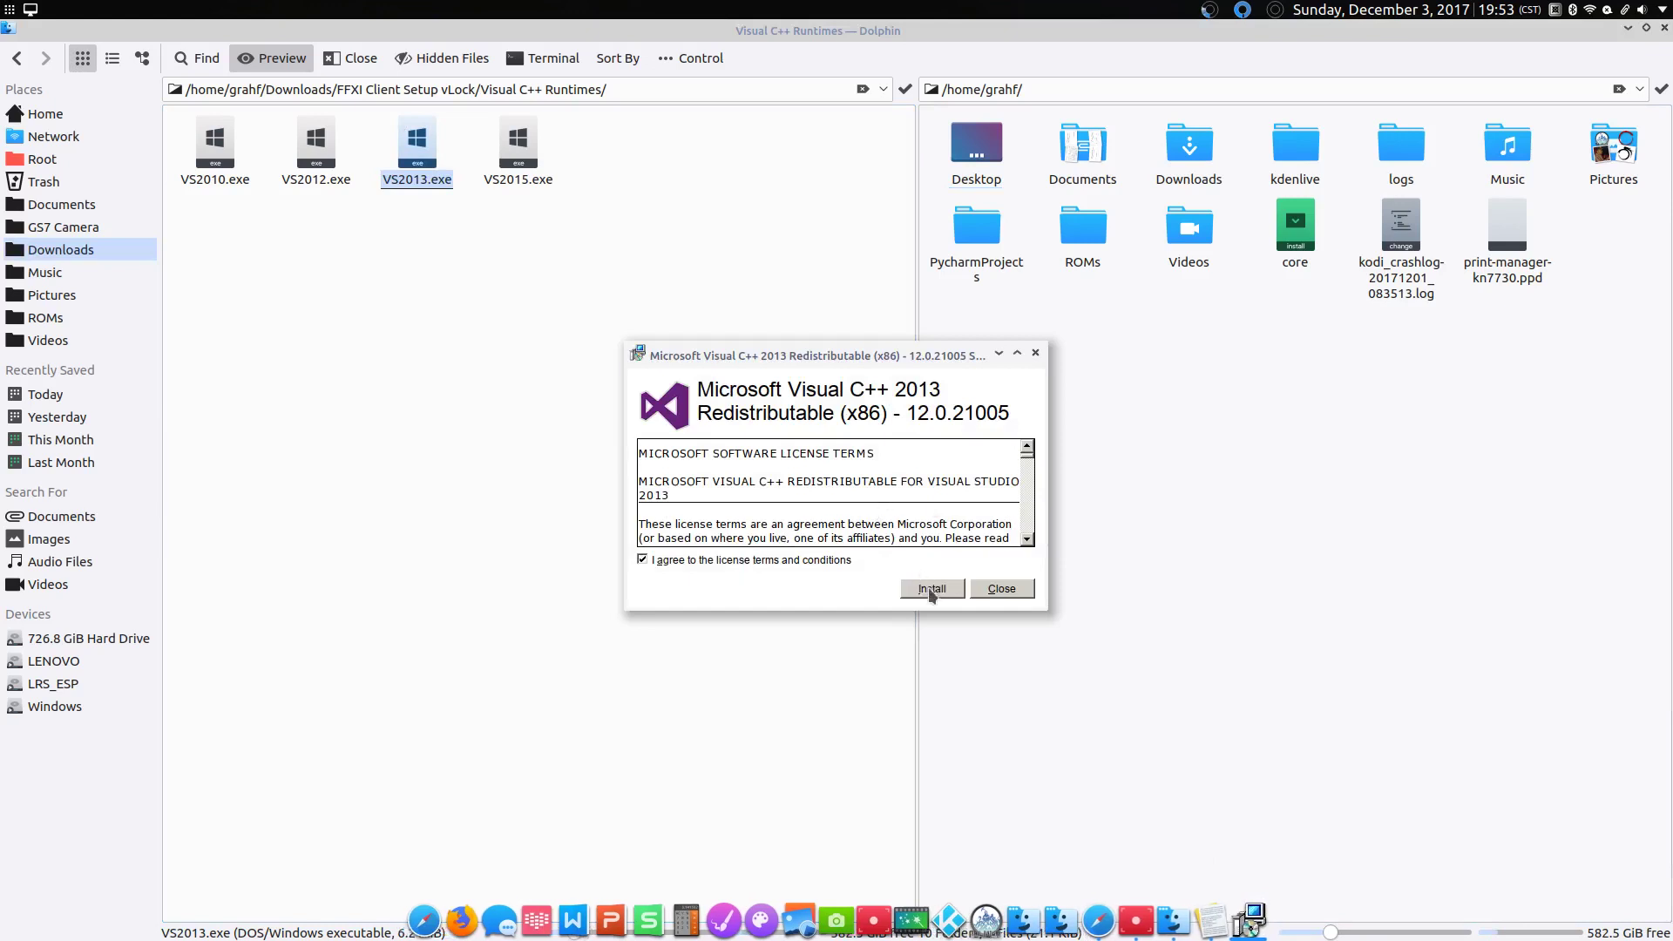
pyautogui.click(931, 589)
pyautogui.click(997, 587)
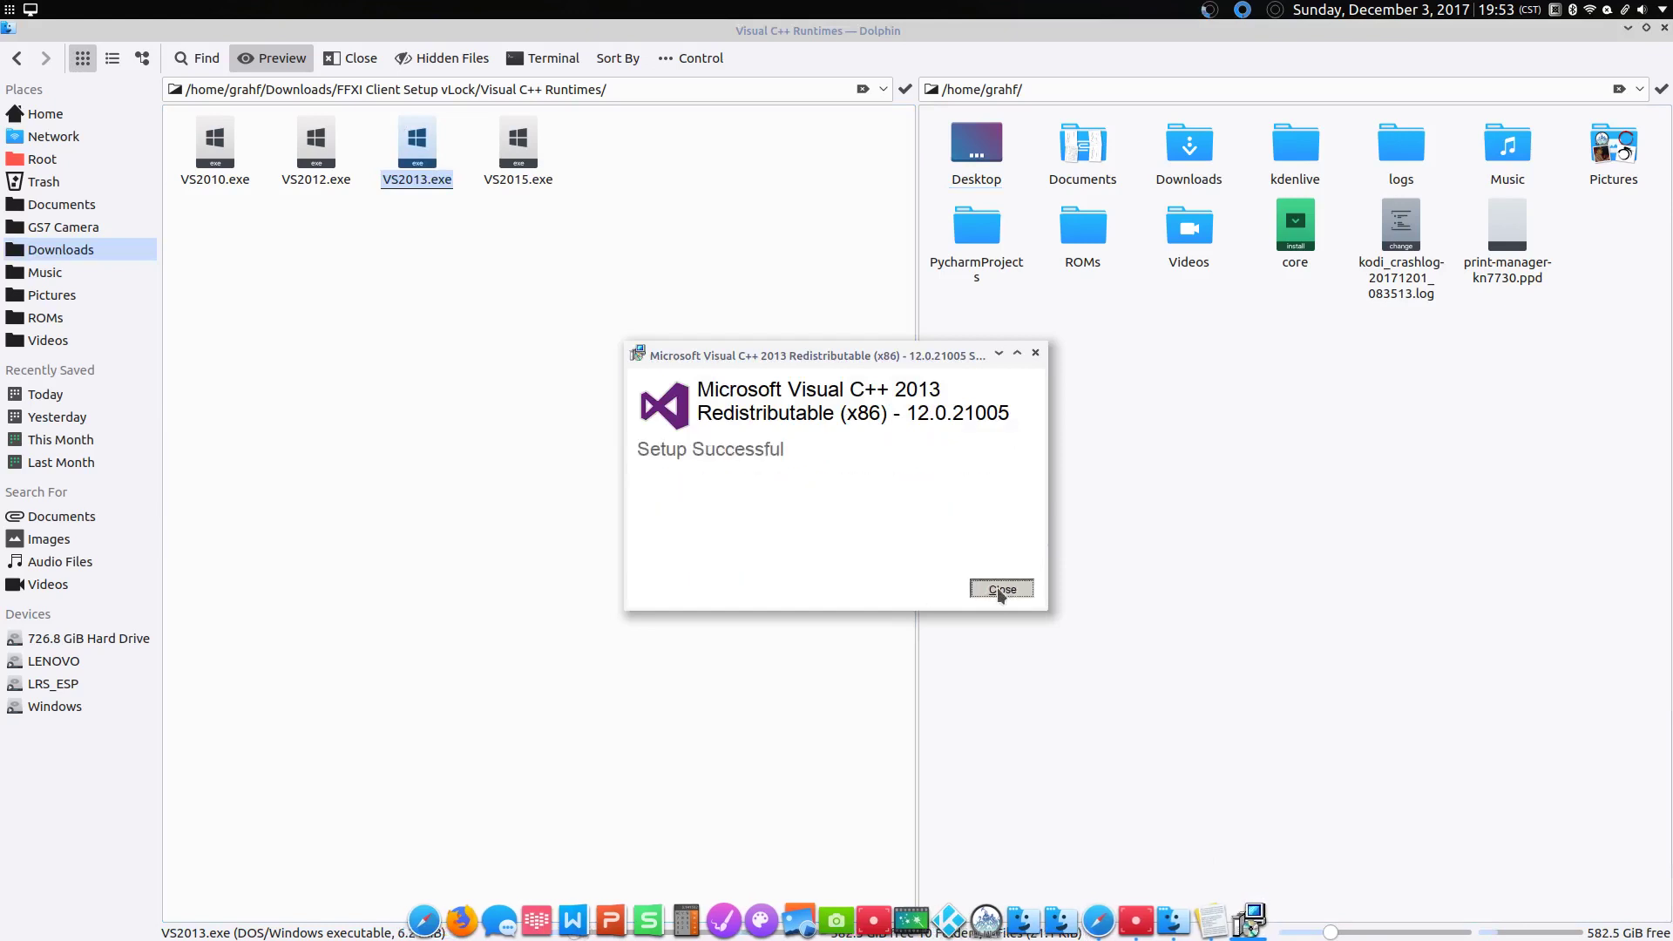
# Step: Attempt the Visual C++ 2015 runtime install, which fails with error 0x80070424
pyautogui.click(511, 178)
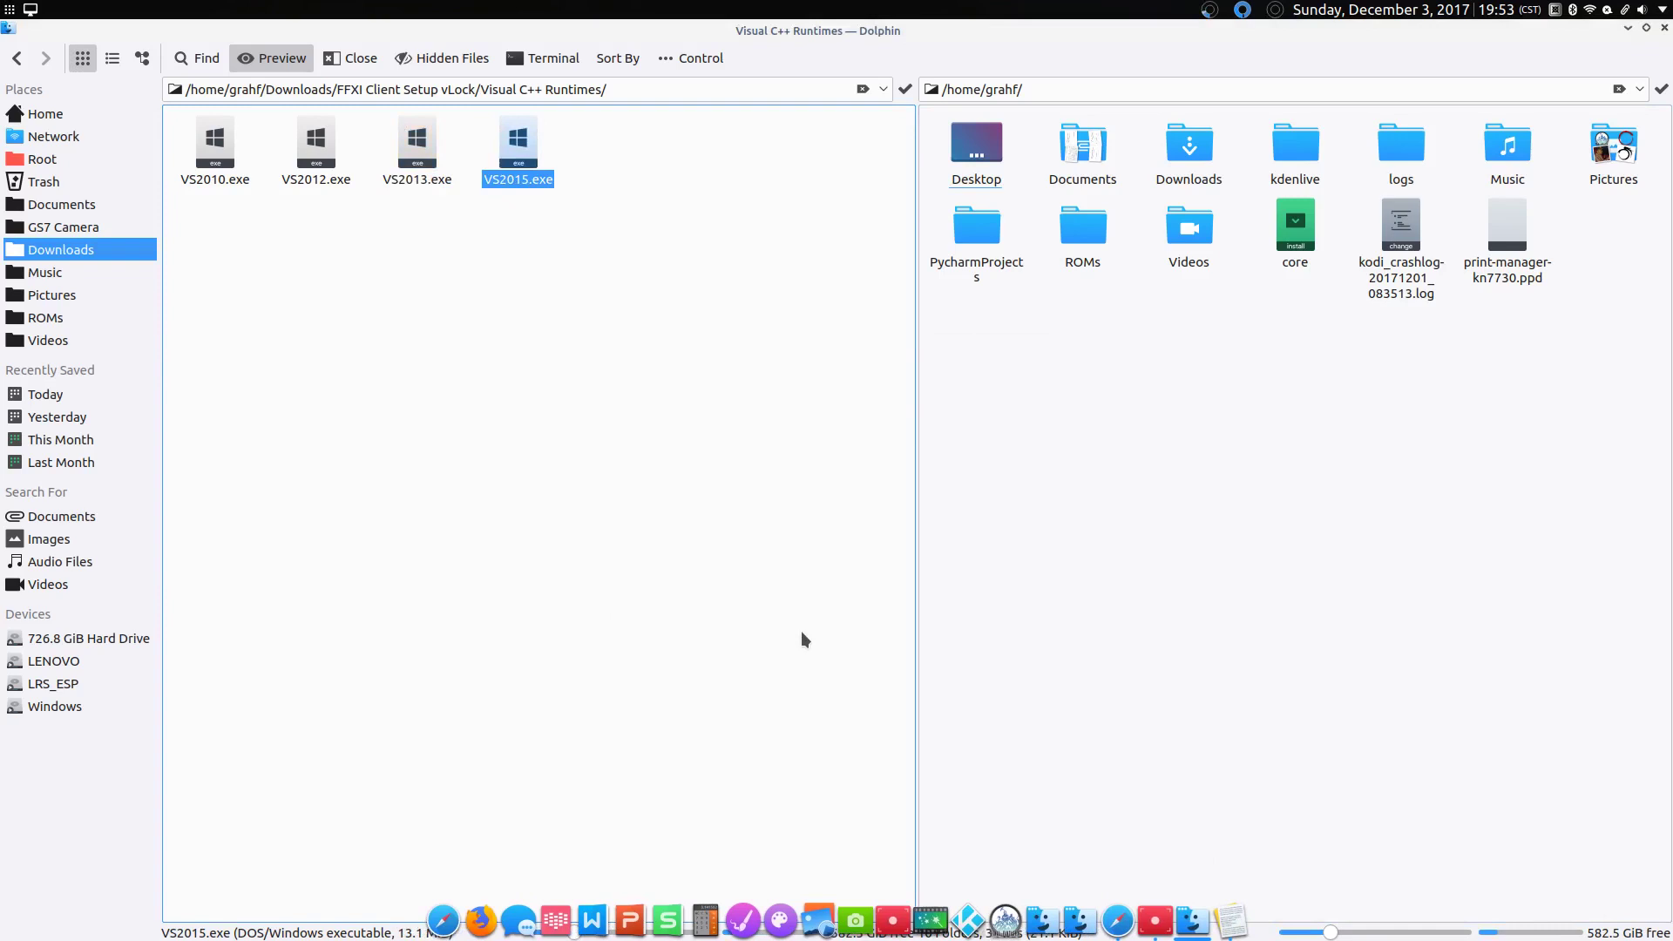
pyautogui.click(722, 565)
pyautogui.click(943, 590)
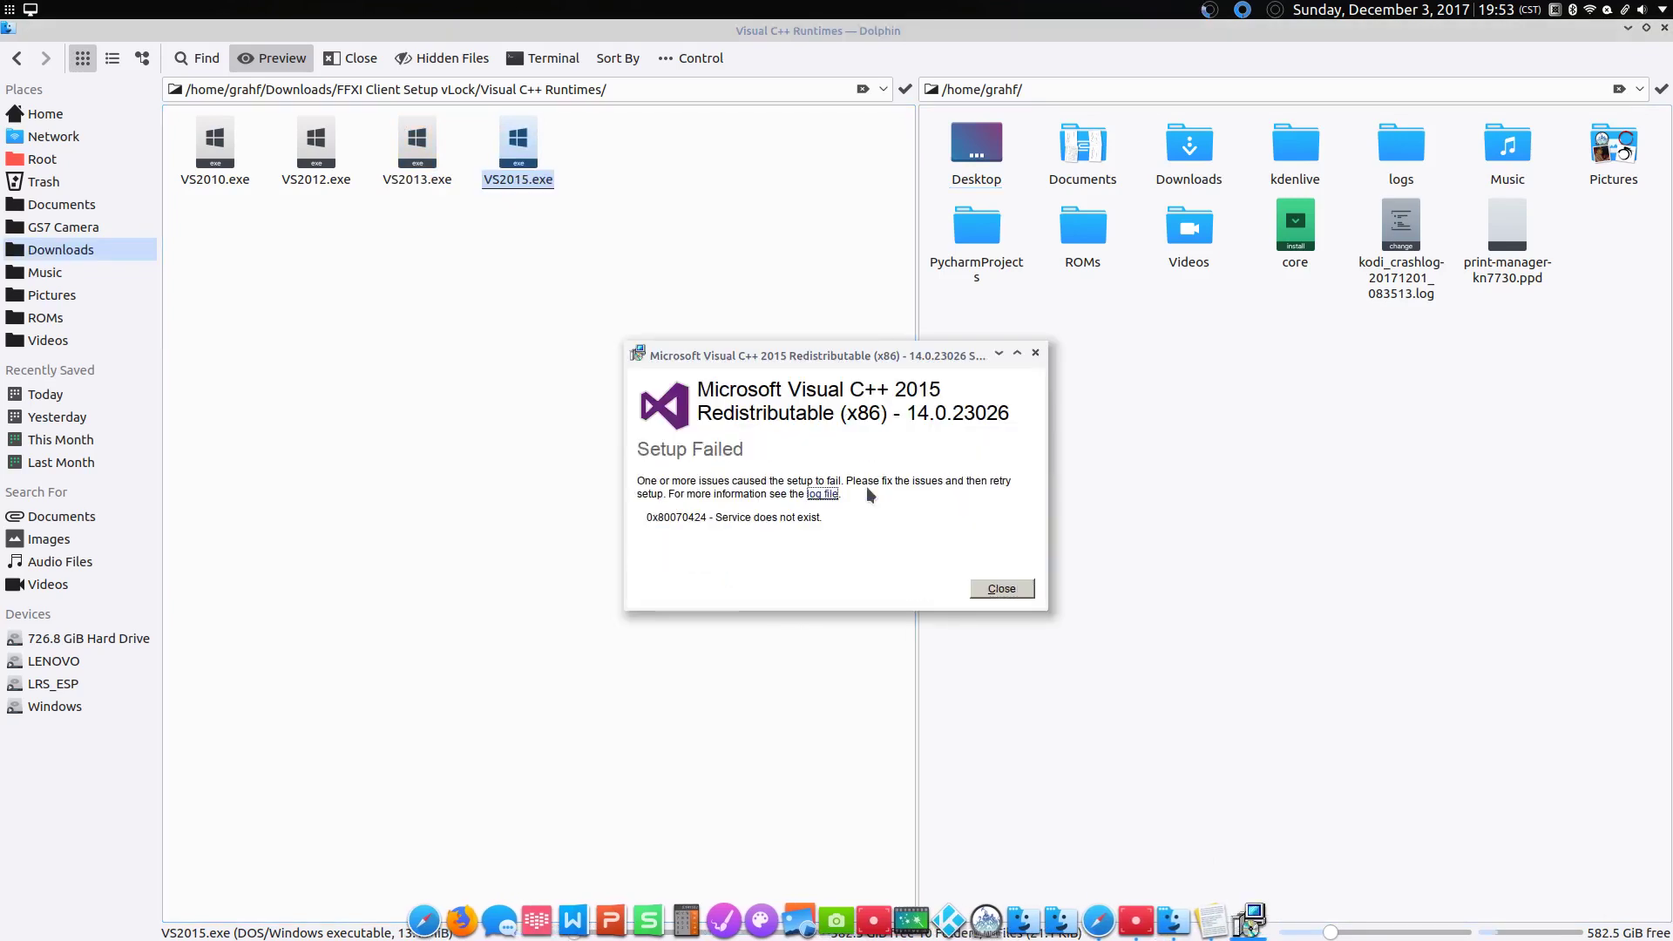
pyautogui.click(1015, 592)
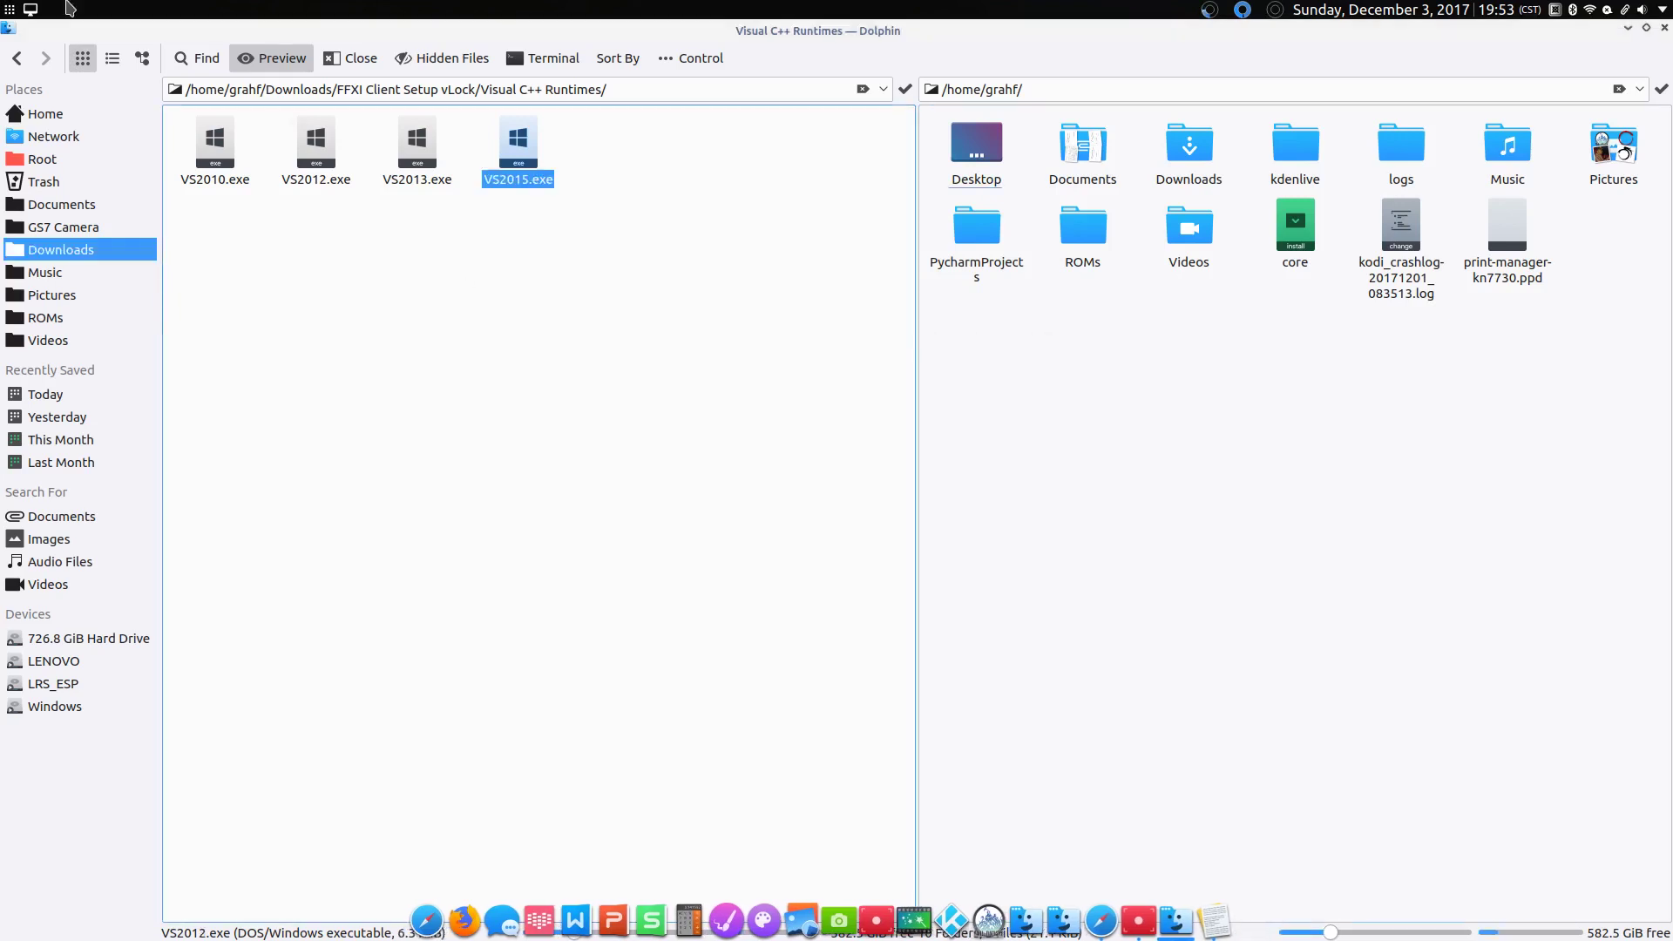
pyautogui.click(1079, 378)
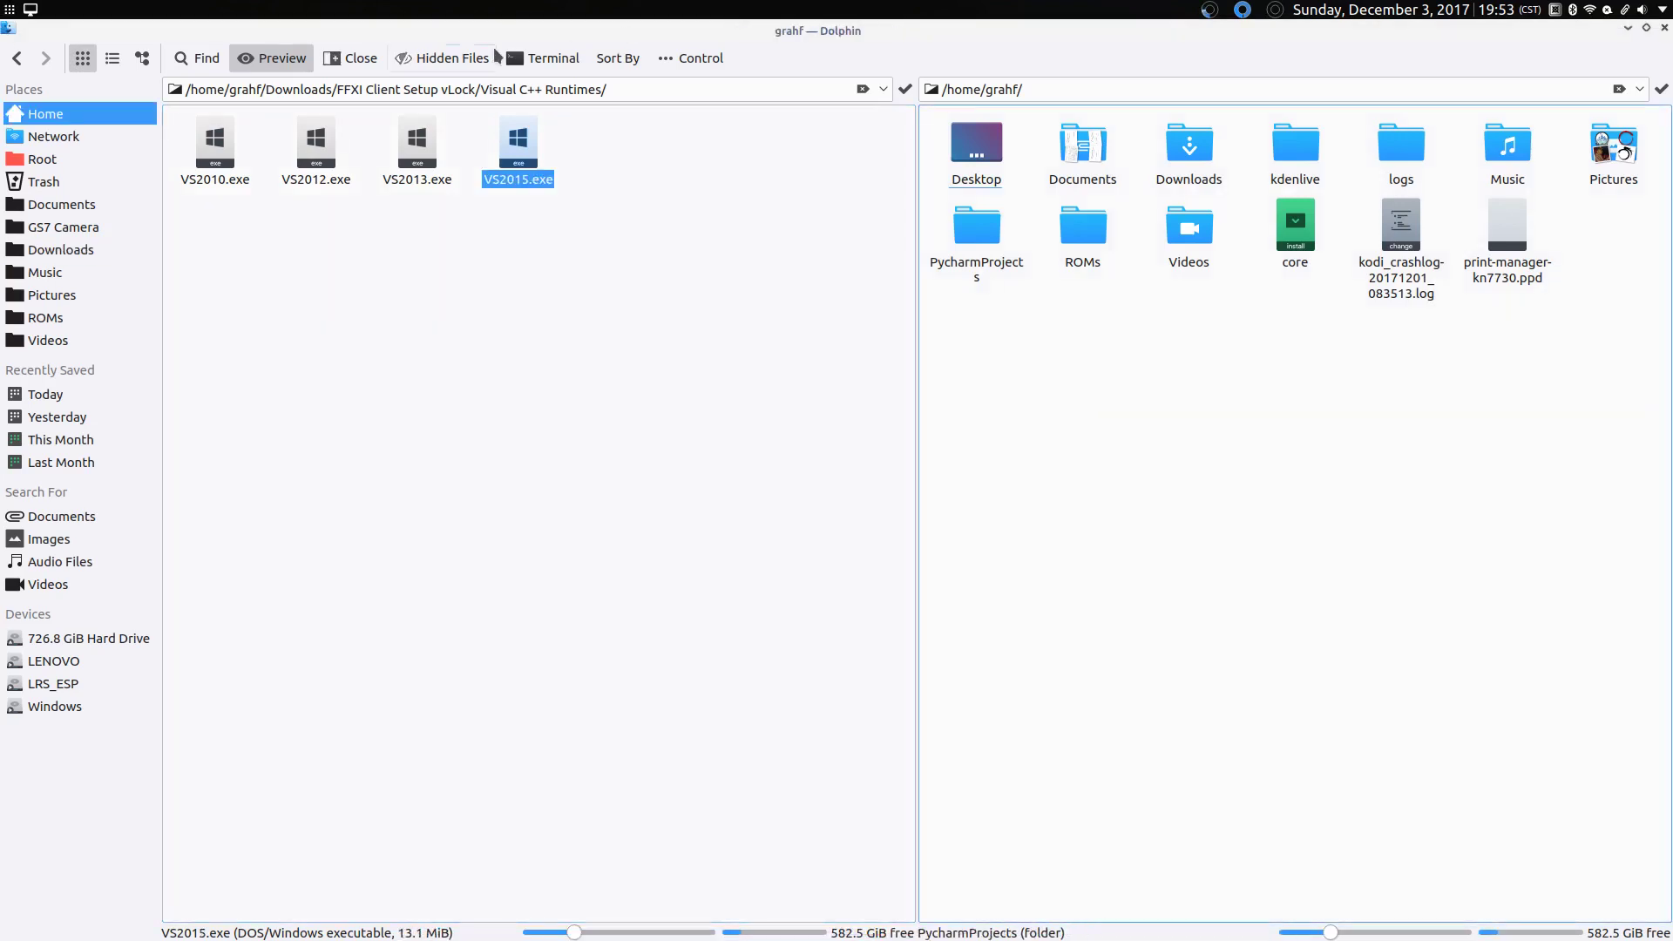
# Step: End the split view, return to the FFXI Client Setup vLock folder, and restore the Kate guide
pyautogui.click(347, 56)
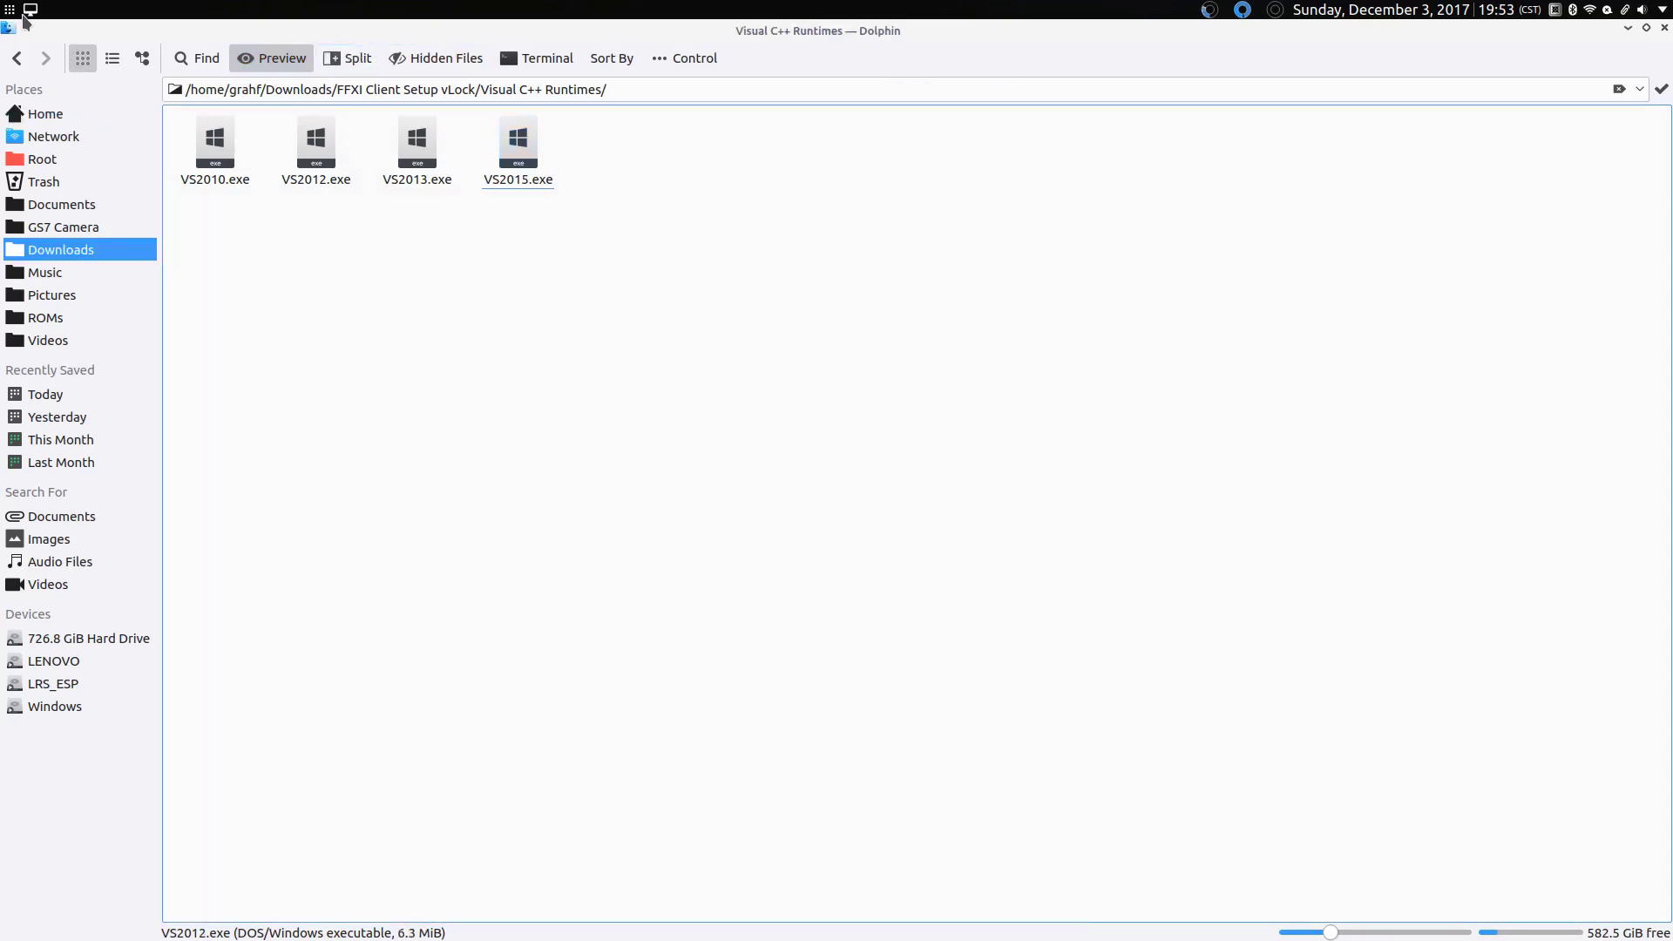
pyautogui.click(17, 57)
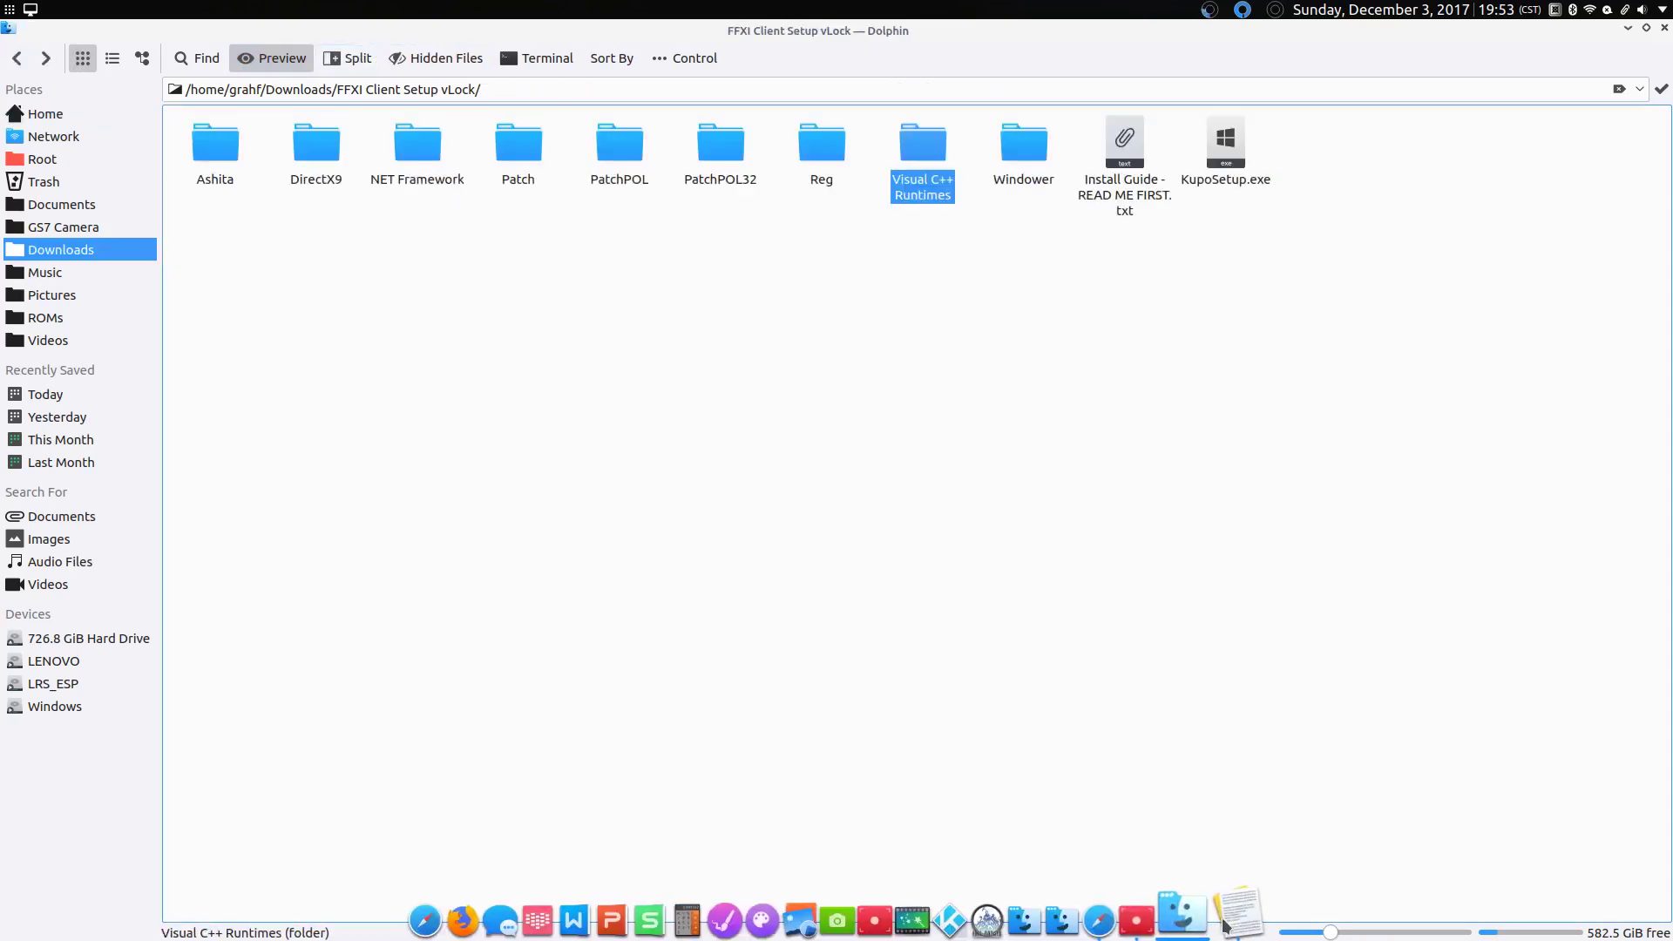
pyautogui.click(1229, 924)
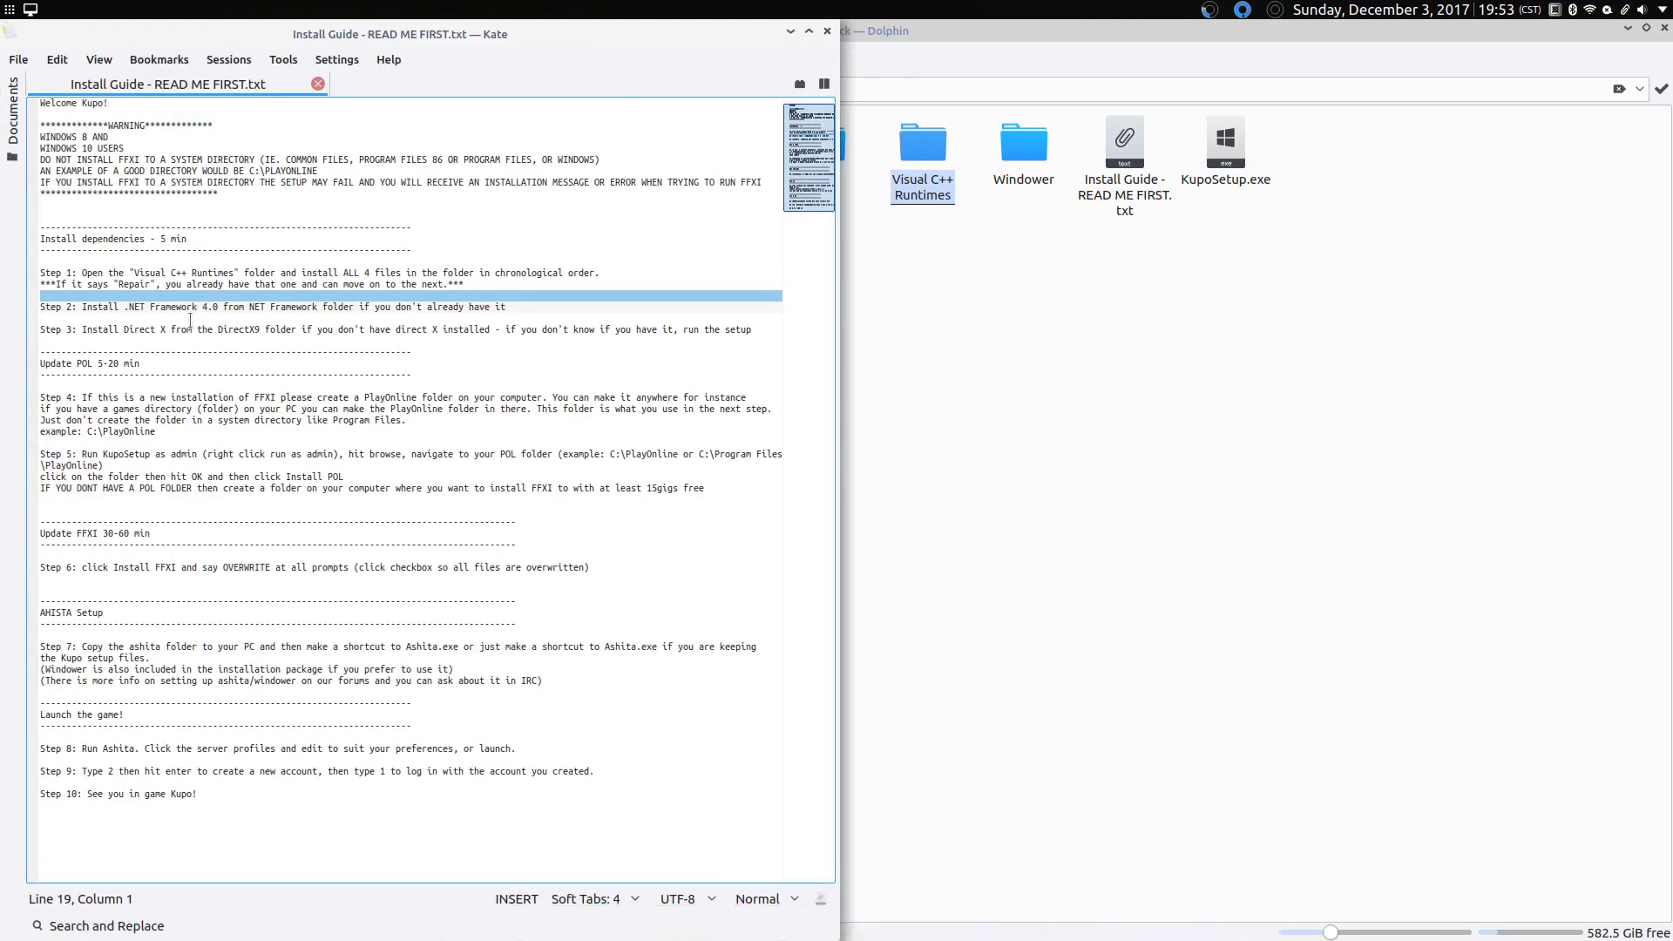
# Step: Highlight the guide's Step 2 .NET, Step 3 DirectX and system-directory warning lines
pyautogui.tripleClick(183, 307)
pyautogui.click(174, 307)
pyautogui.tripleClick(160, 307)
pyautogui.click(160, 307)
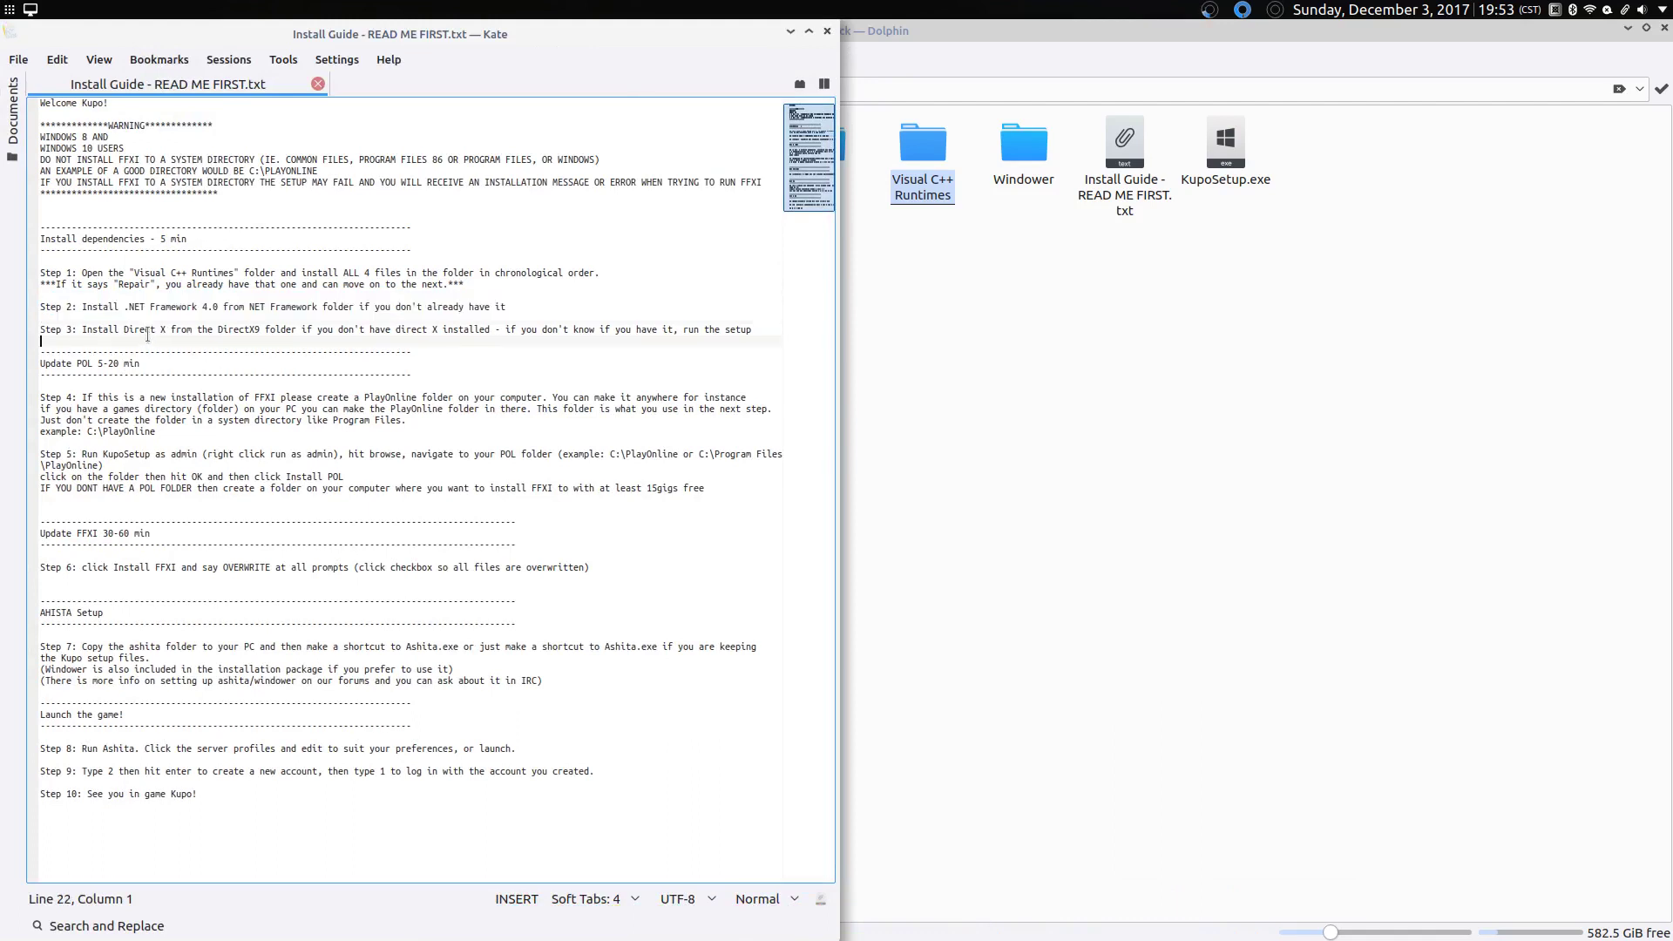
pyautogui.tripleClick(144, 330)
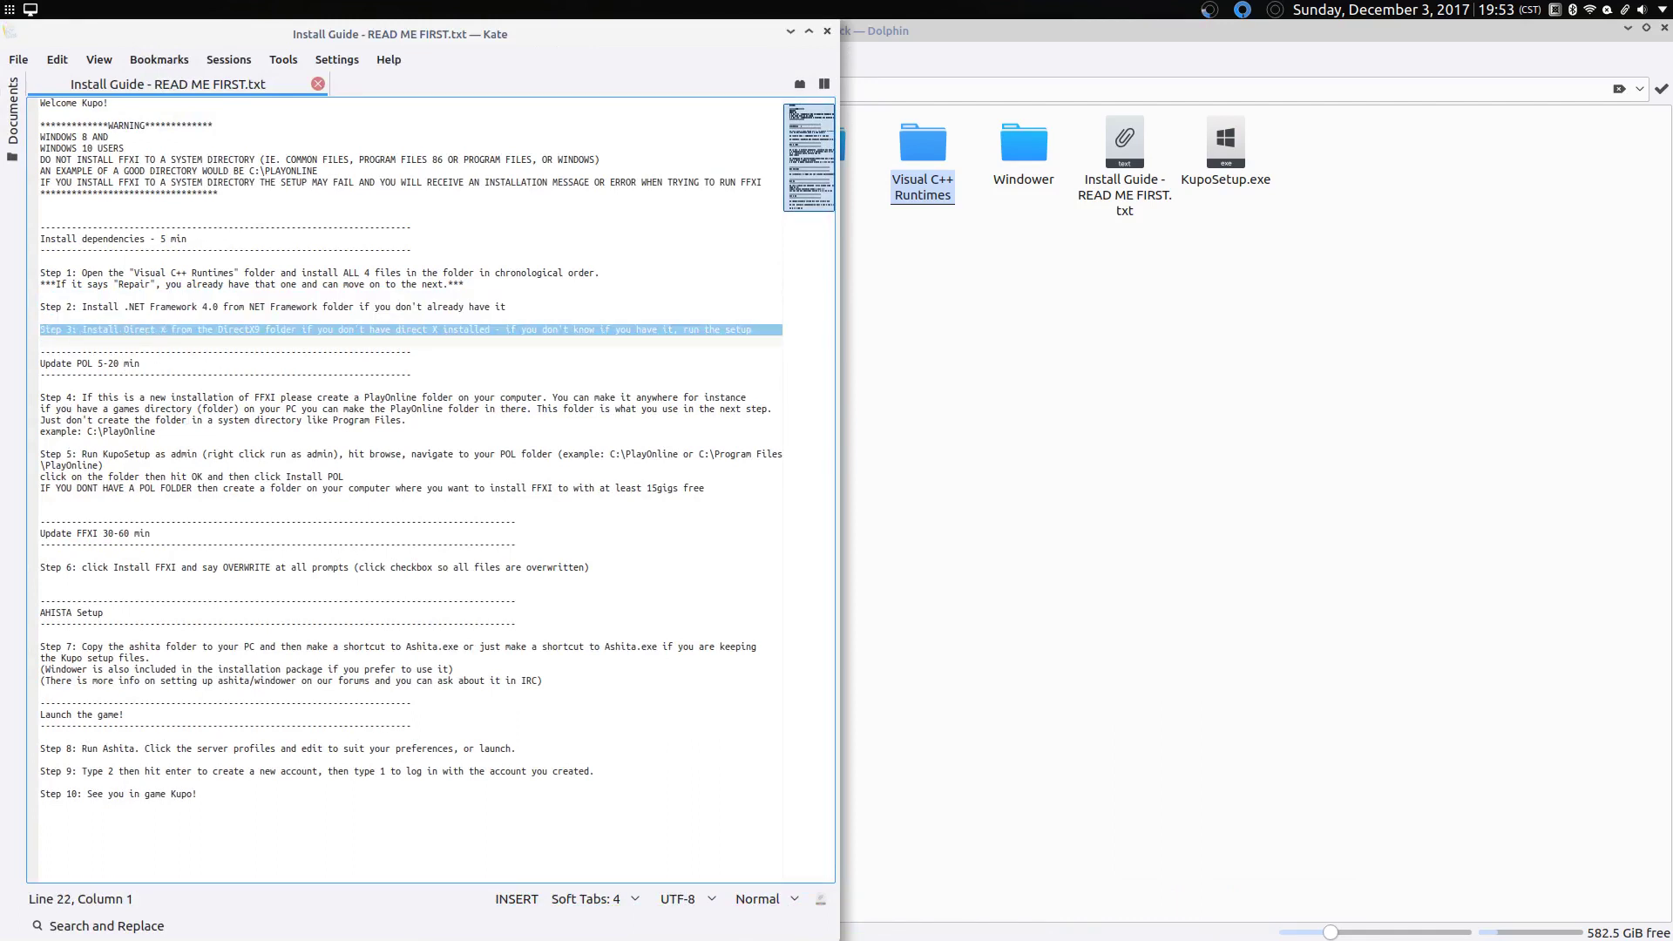
pyautogui.click(283, 420)
pyautogui.tripleClick(283, 420)
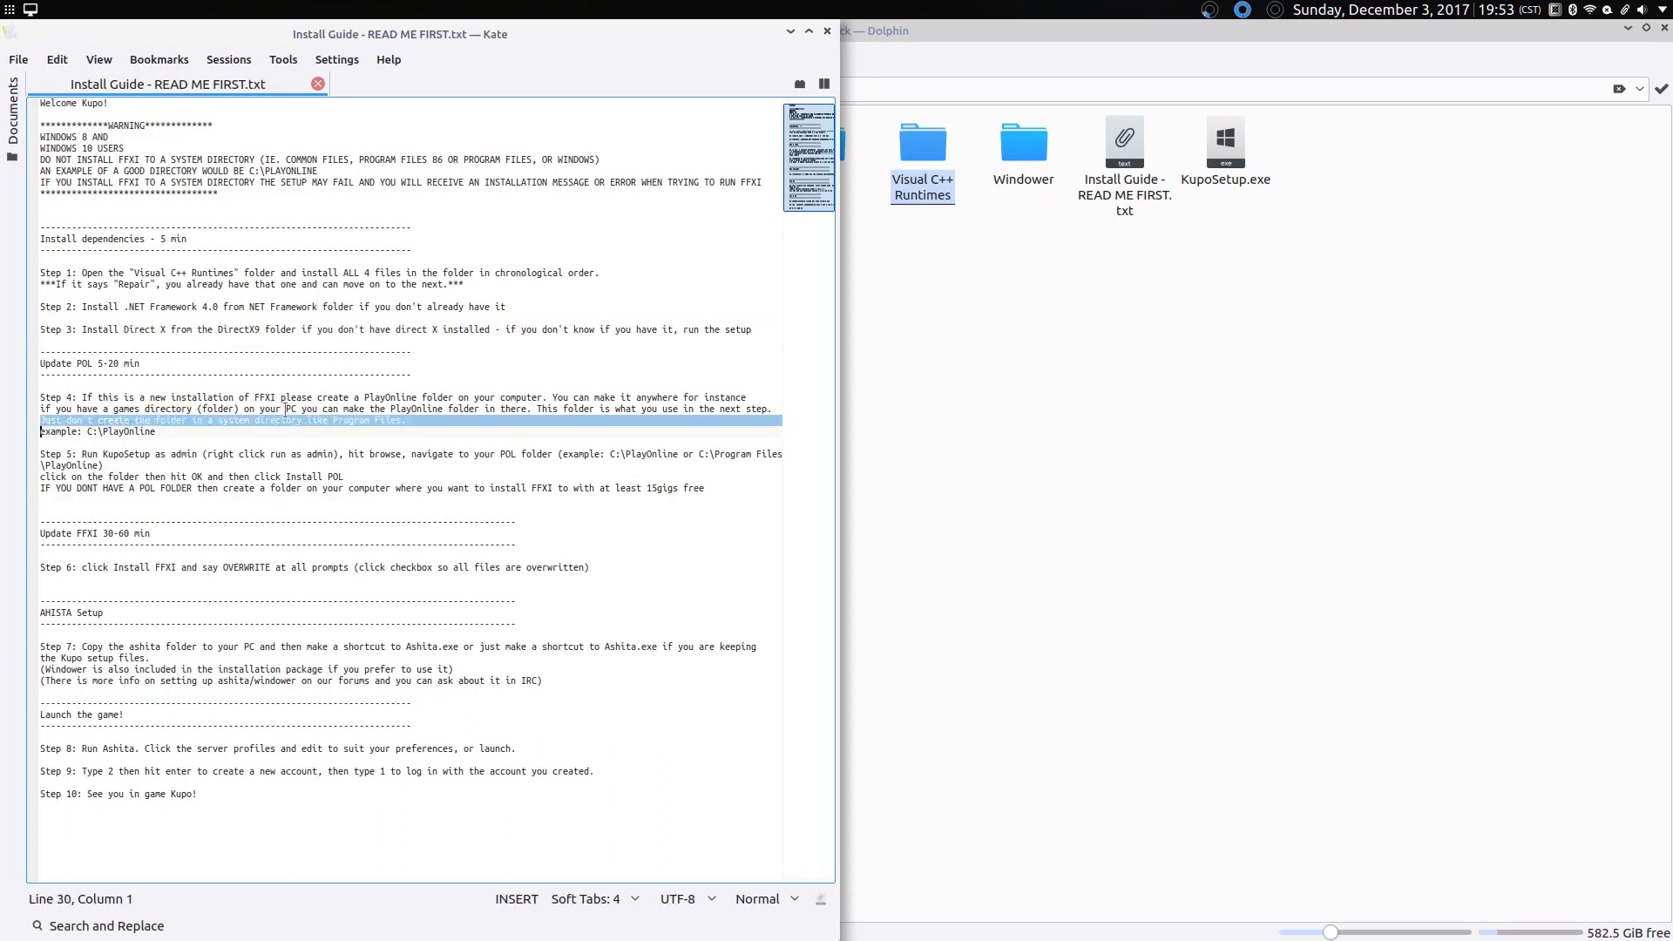
pyautogui.click(370, 409)
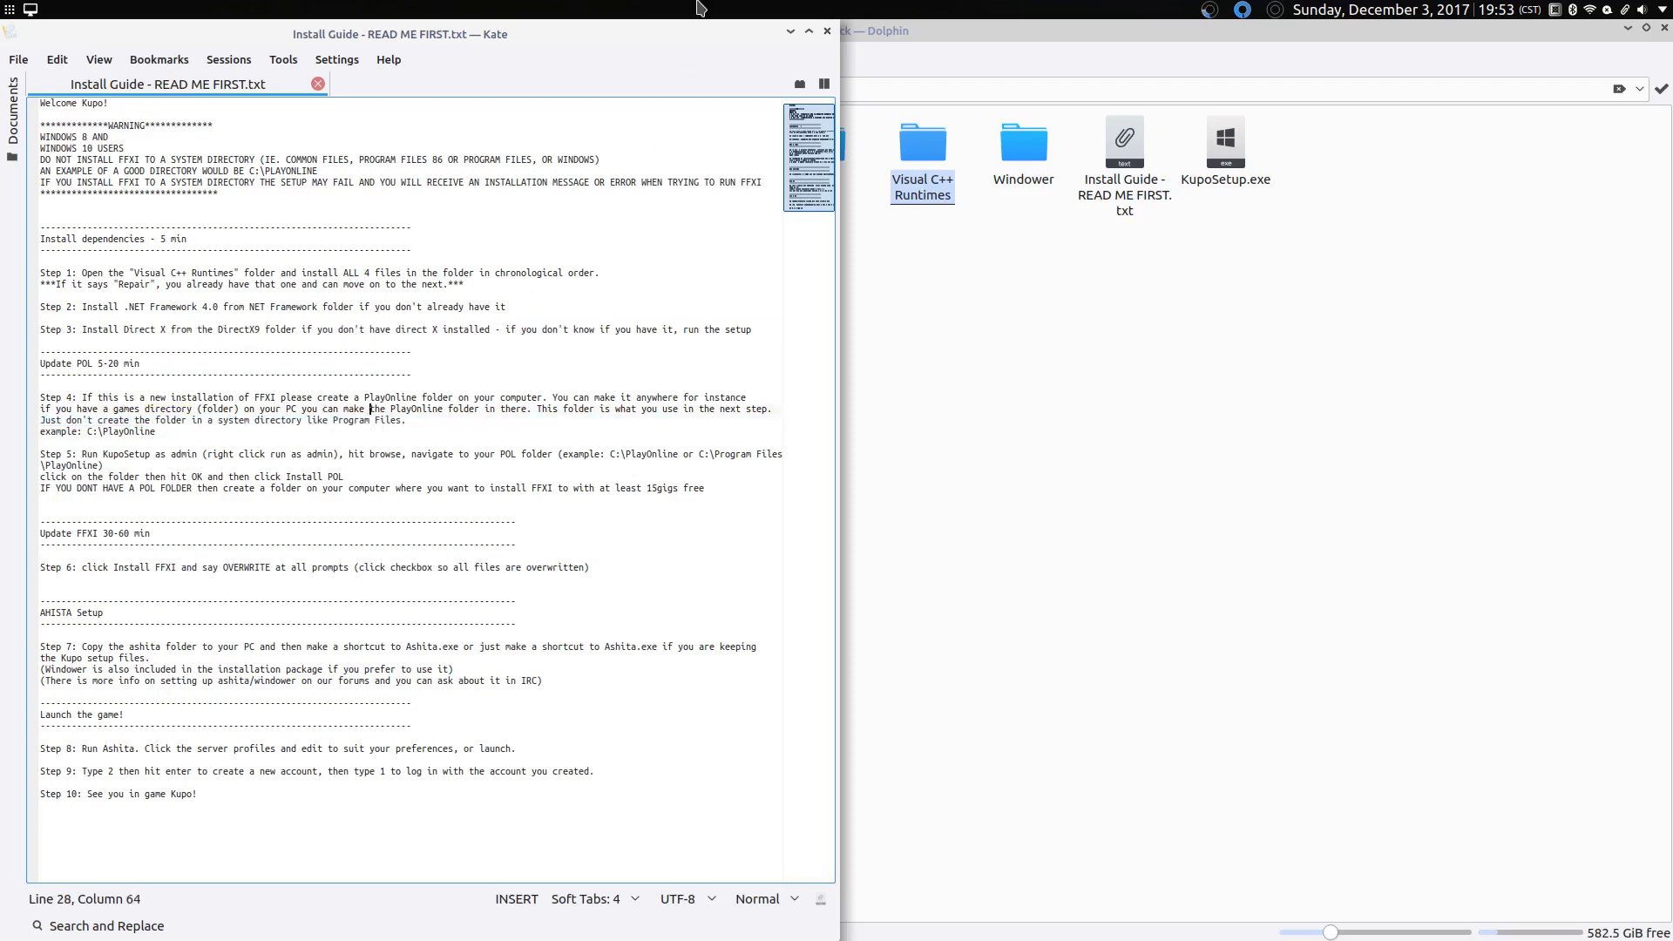
# Step: Split Dolphin, go home, show hidden files, and open .wine > drive_c
pyautogui.click(790, 32)
pyautogui.click(349, 57)
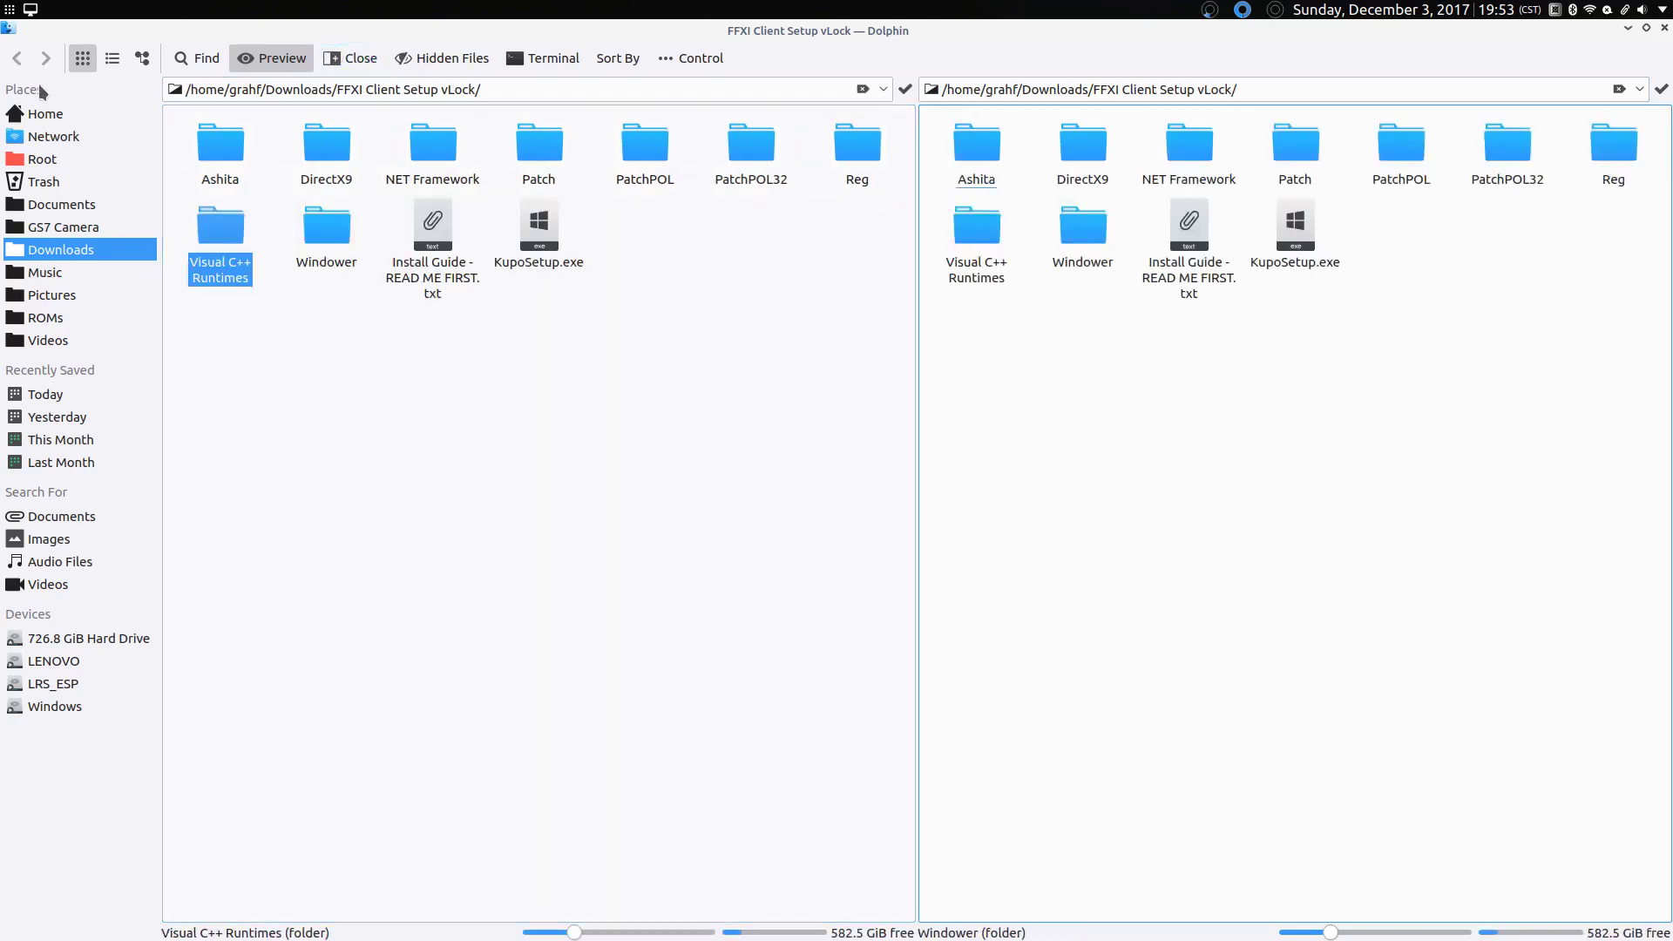
pyautogui.hotkey('alt', 'Home')
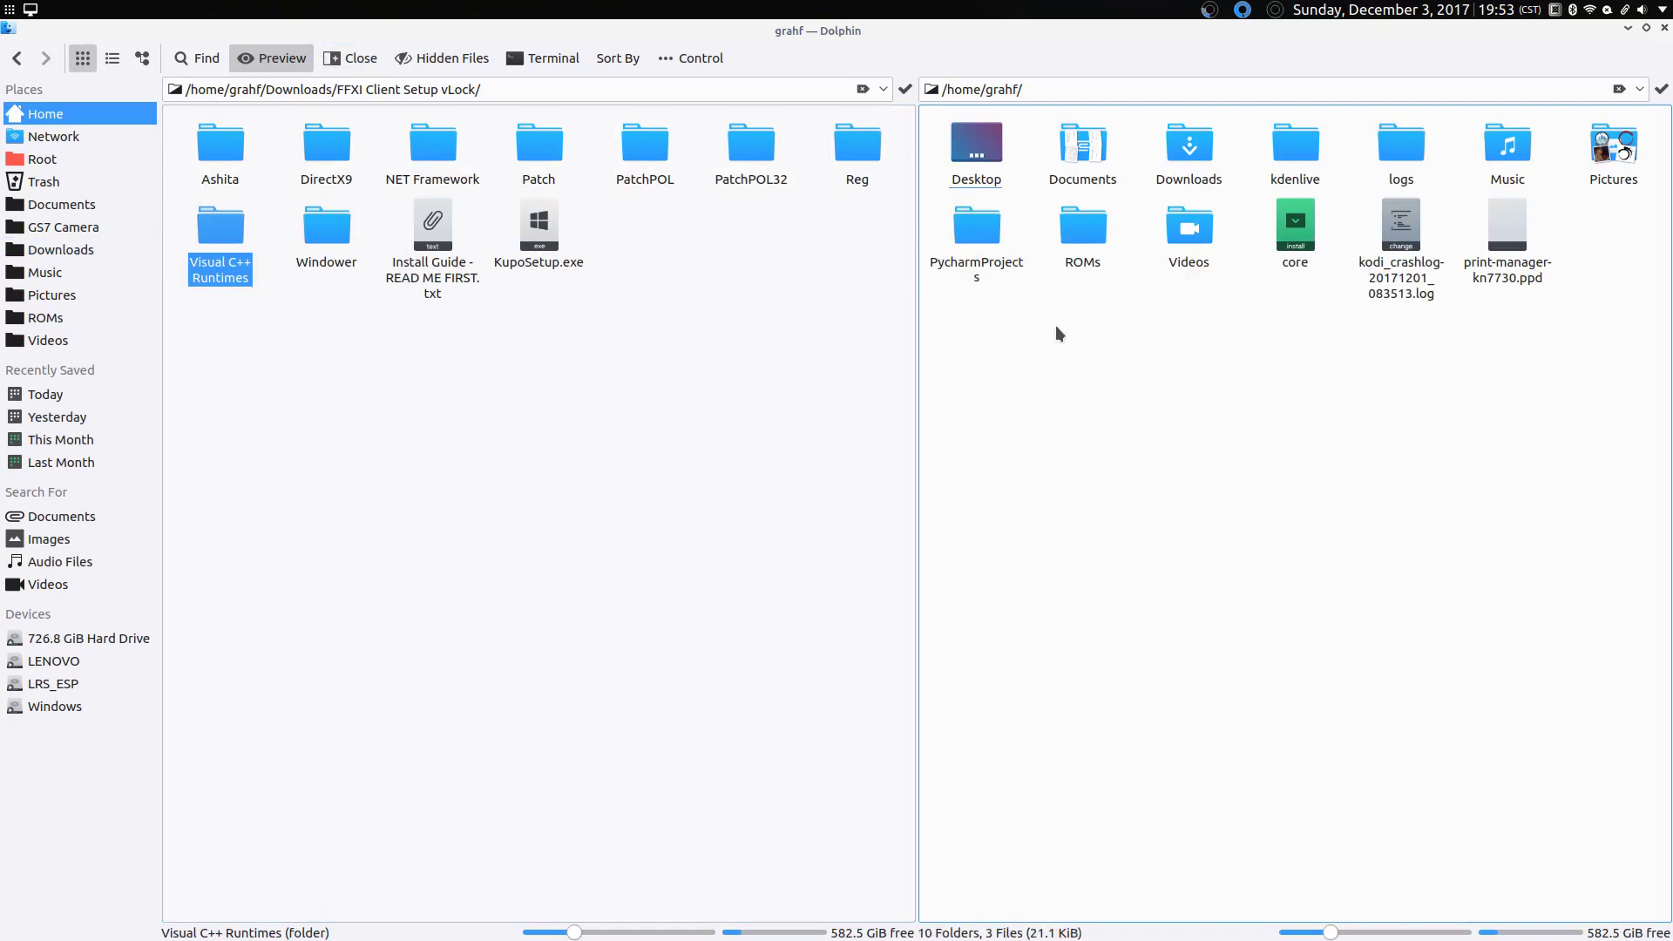
pyautogui.click(433, 65)
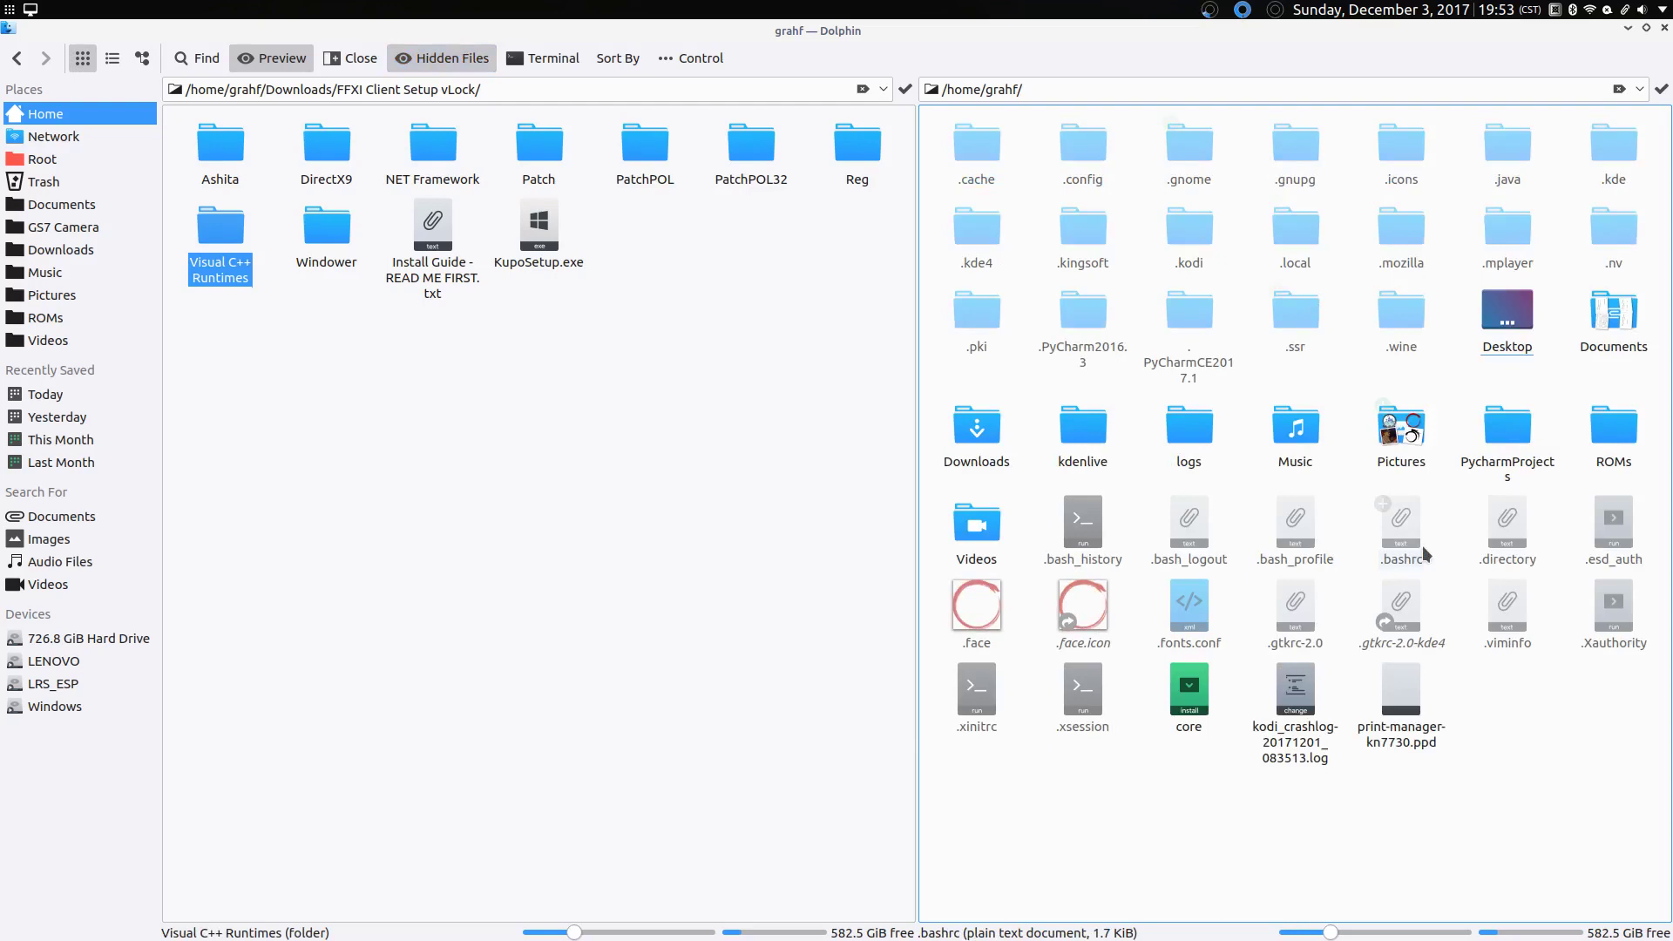
pyautogui.click(1403, 346)
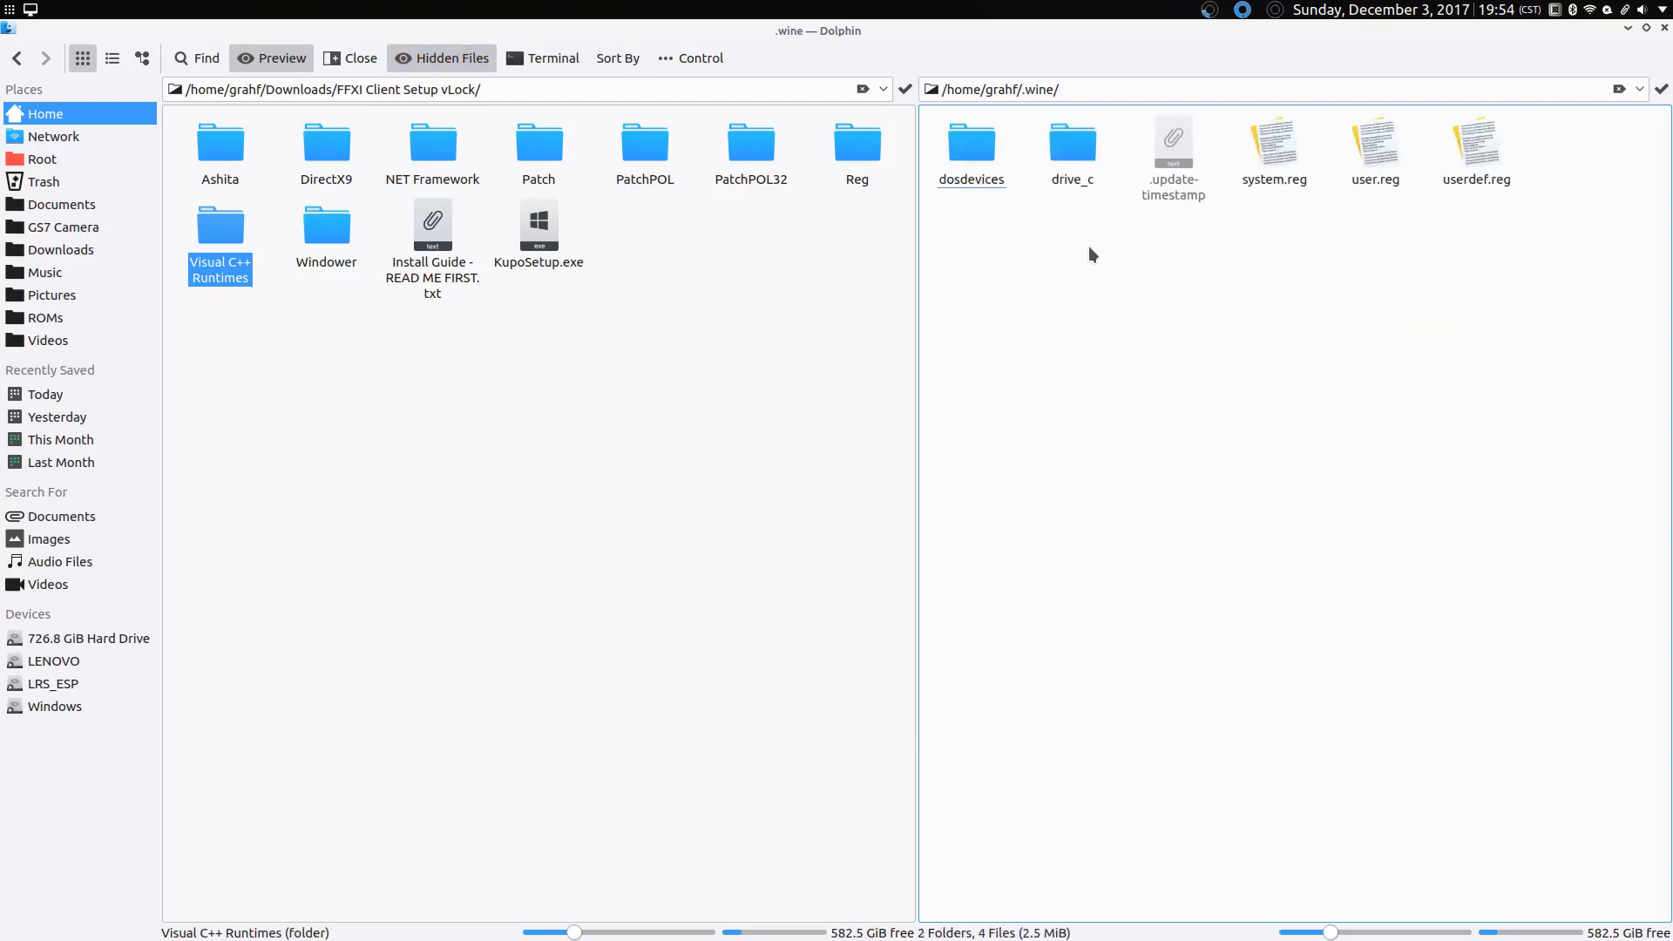
pyautogui.click(1071, 167)
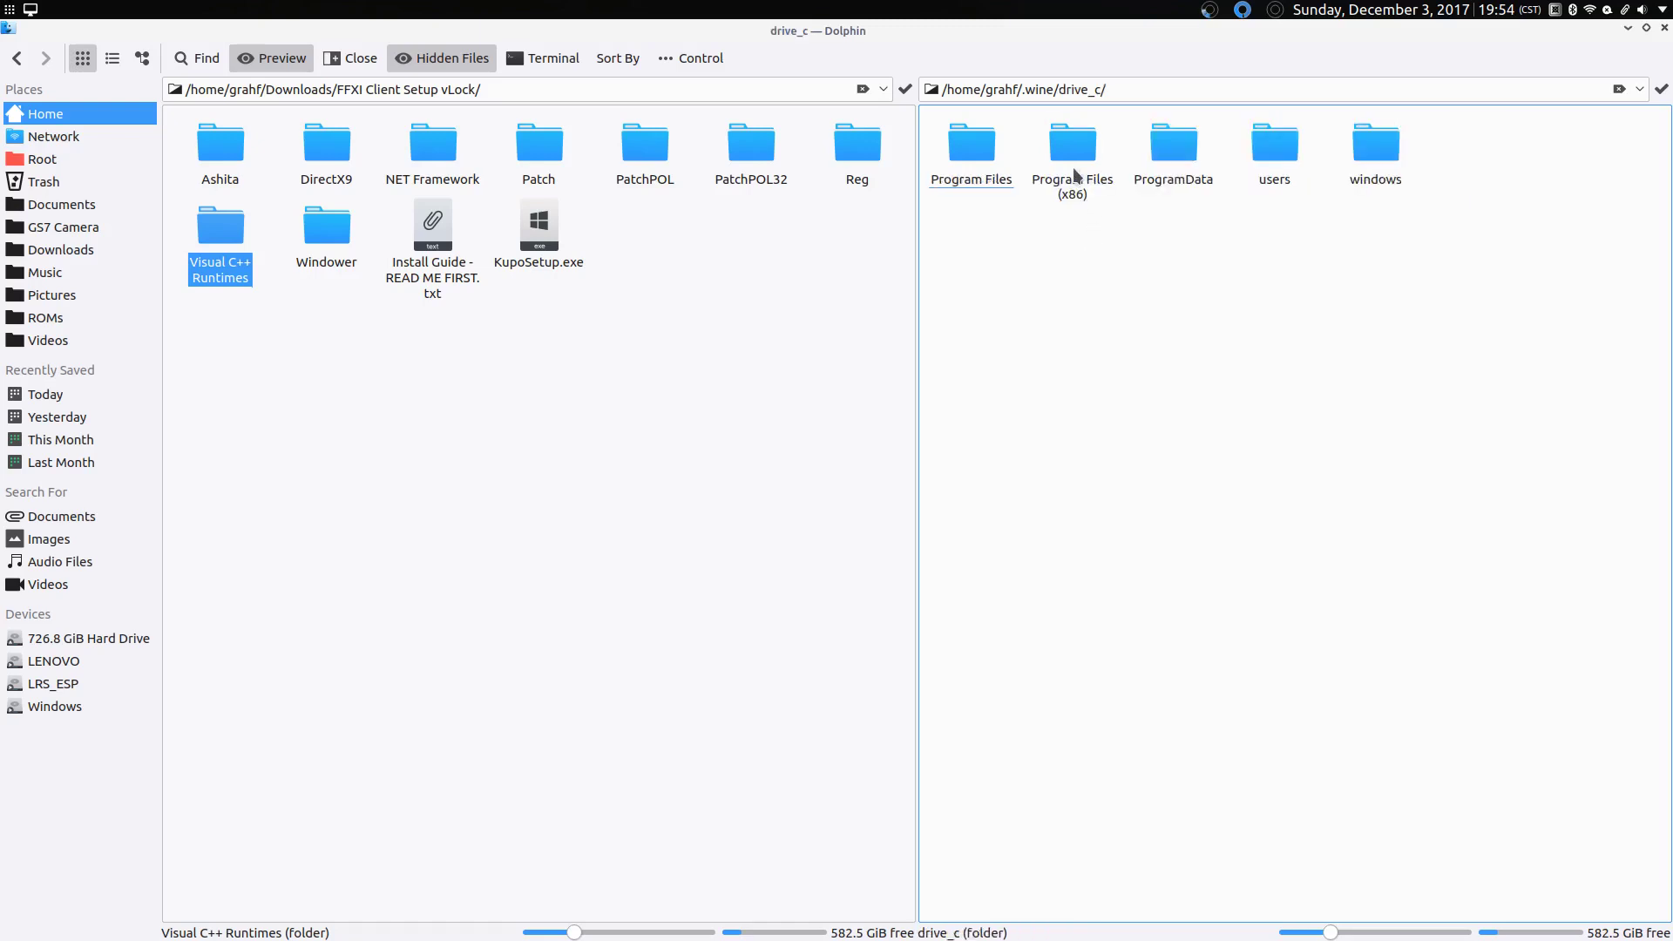
# Step: Create a new folder named PlayOnline in drive_c
pyautogui.rightClick(1032, 274)
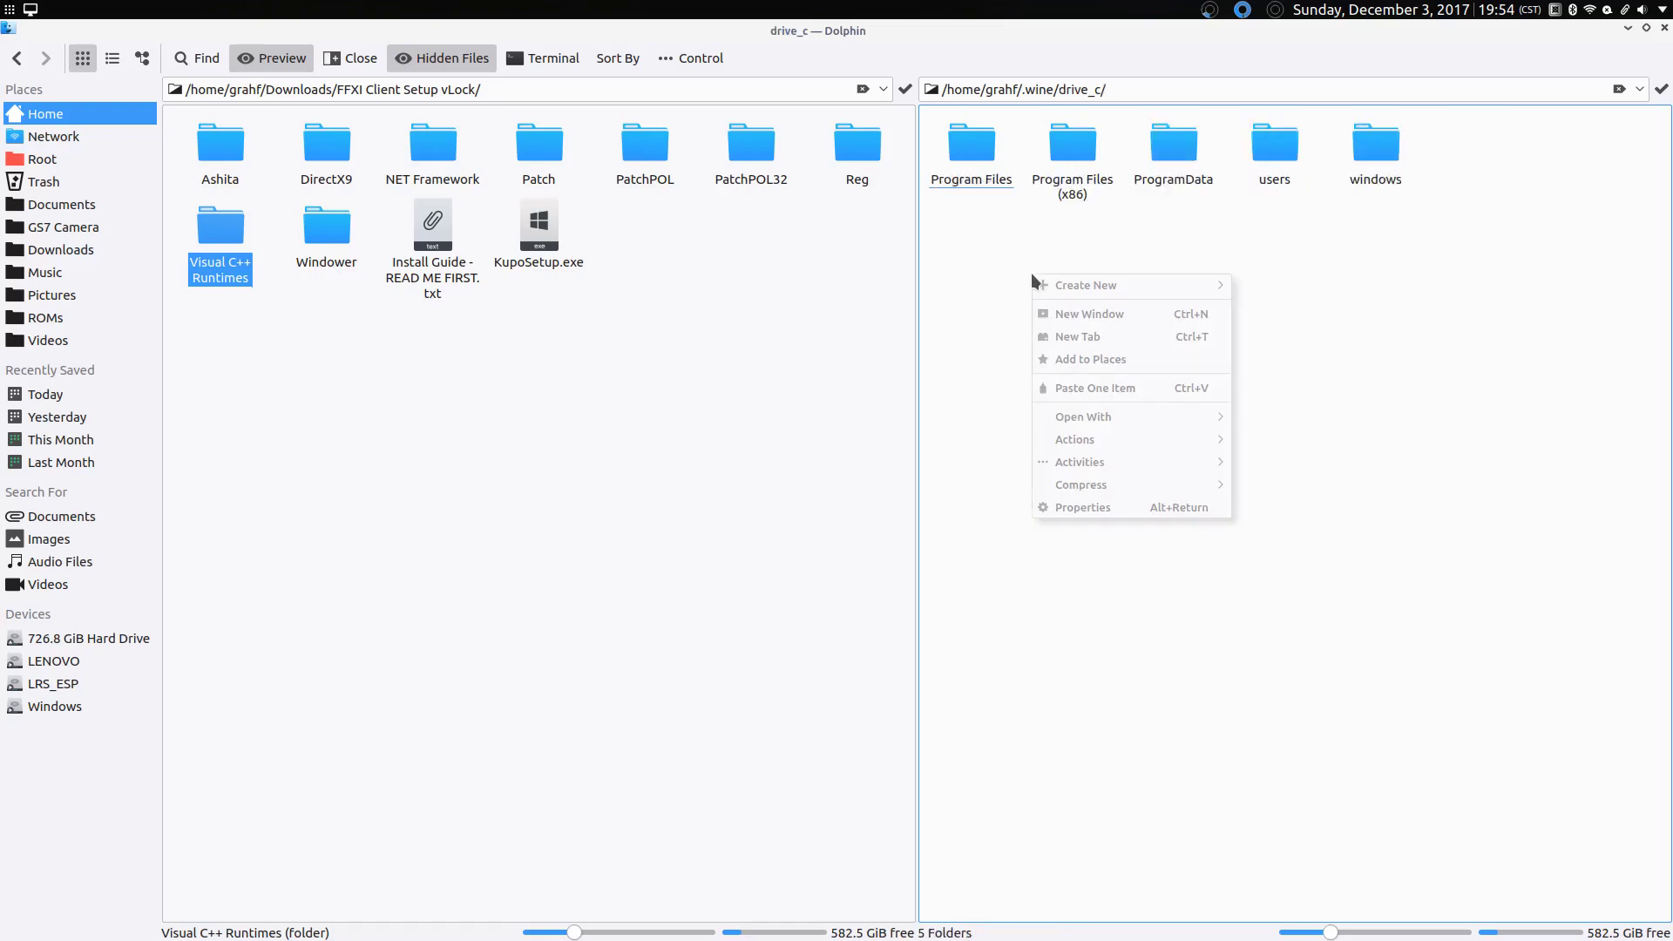
pyautogui.moveTo(1206, 286)
pyautogui.click(1261, 287)
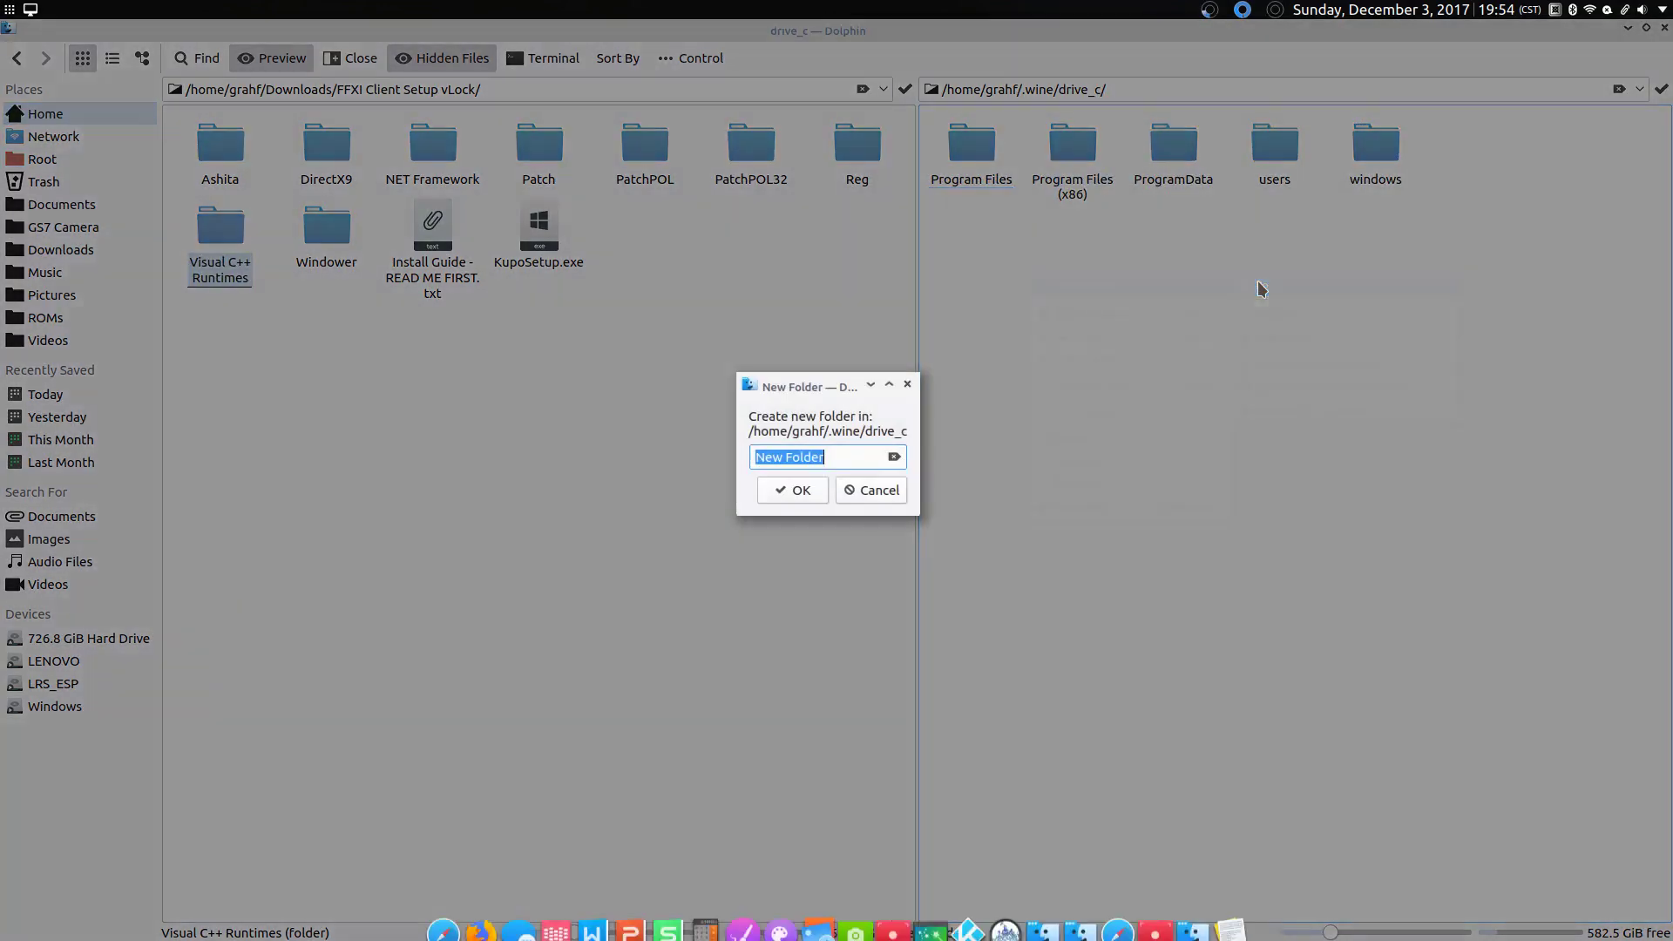
pyautogui.write('PlayOnline')
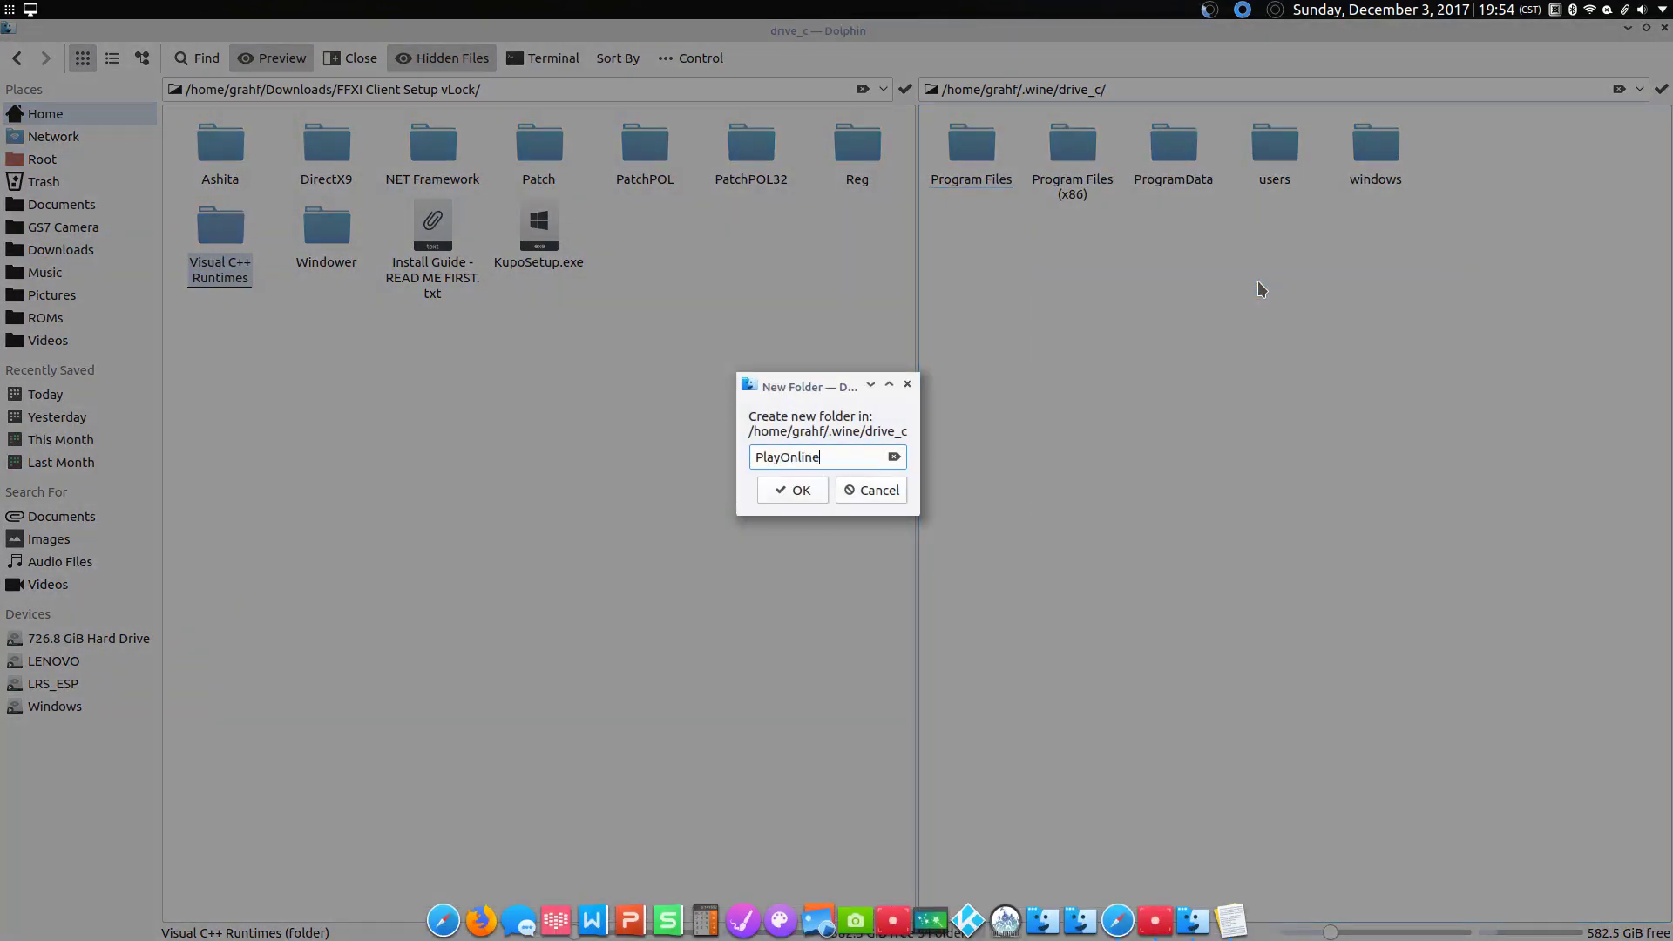
pyautogui.press('Return')
pyautogui.click(1065, 295)
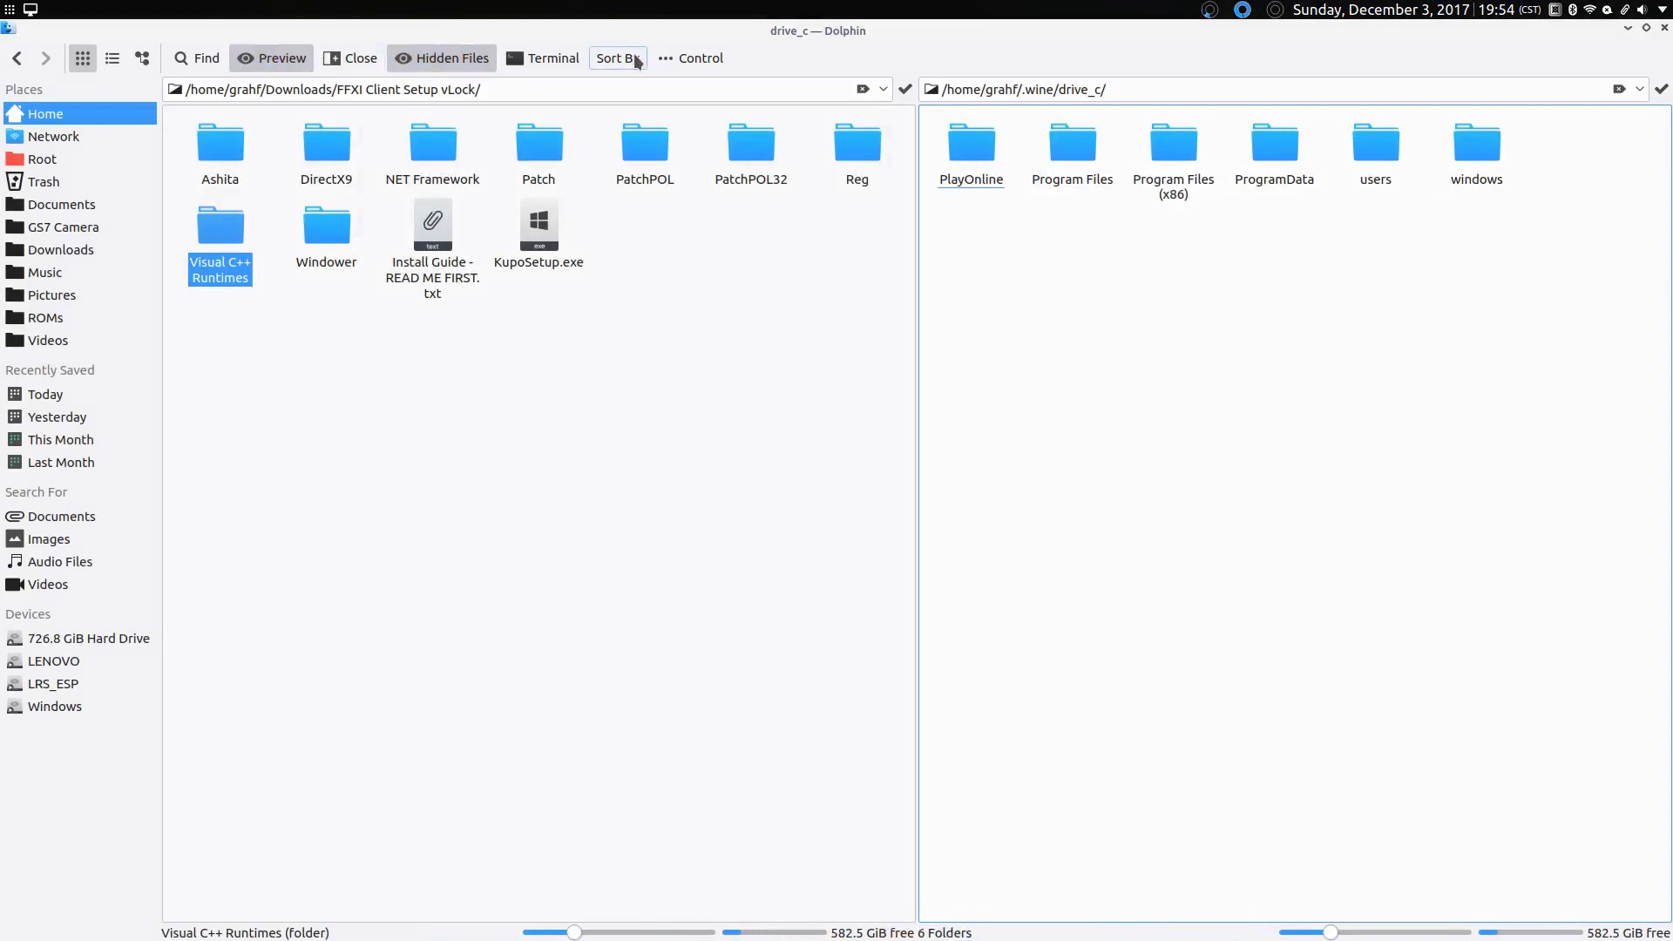
# Step: End the split view, recheck the guide's C:\PlayOnline example line, then minimize Kate
pyautogui.click(343, 59)
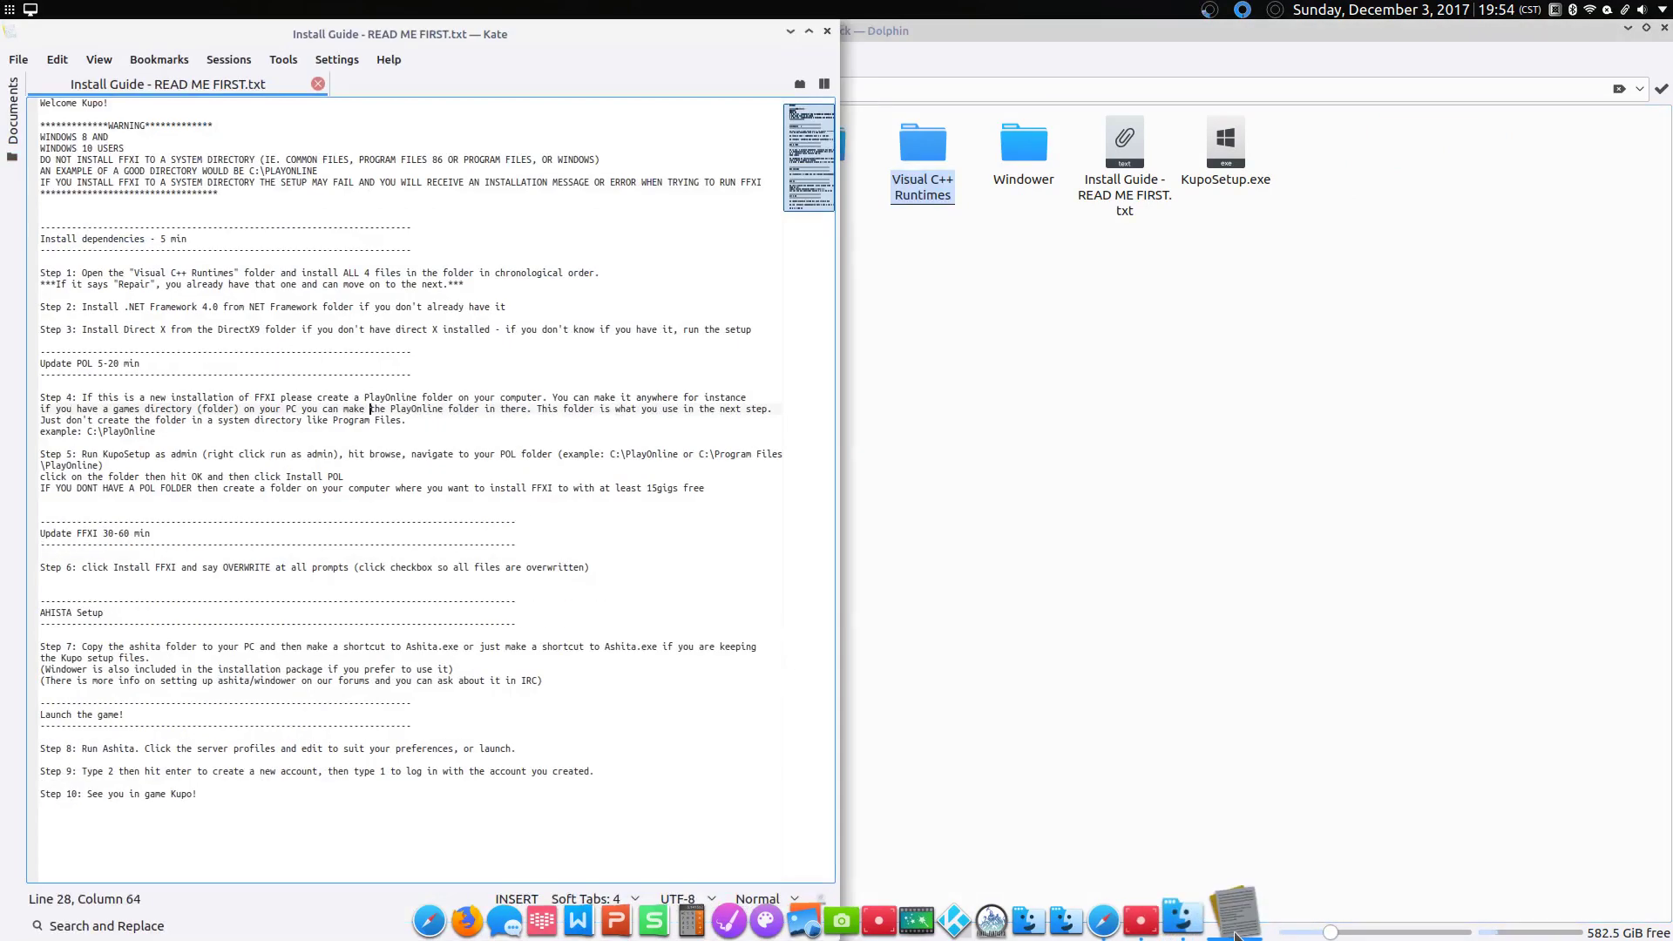
pyautogui.click(1230, 919)
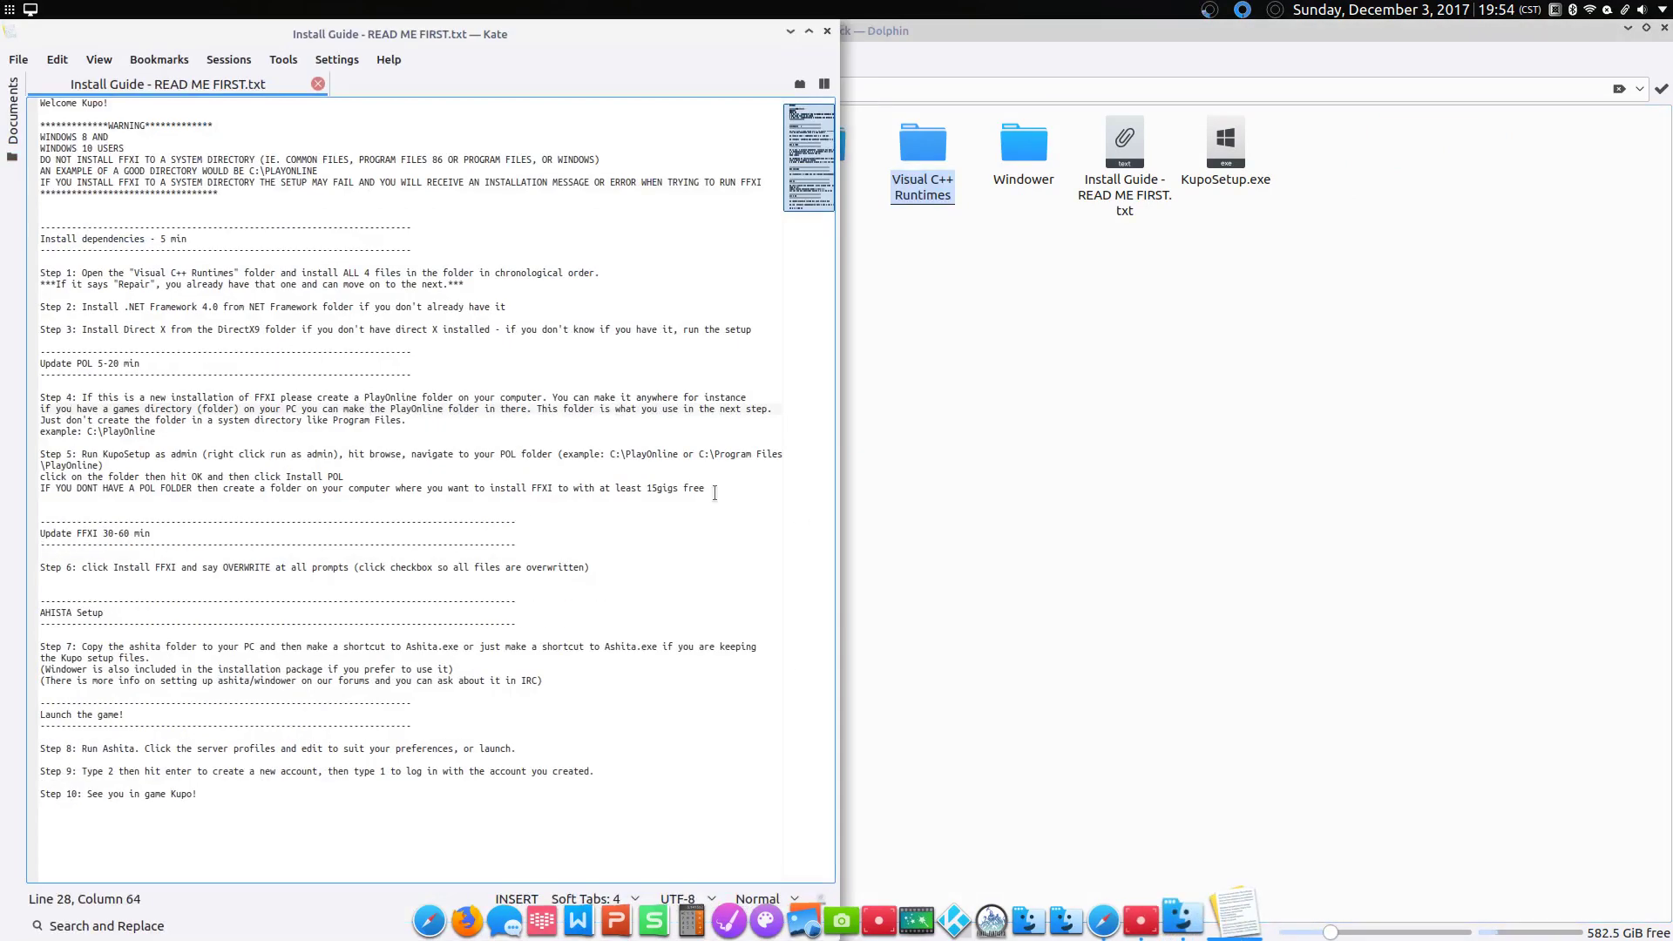
pyautogui.tripleClick(203, 432)
pyautogui.click(348, 397)
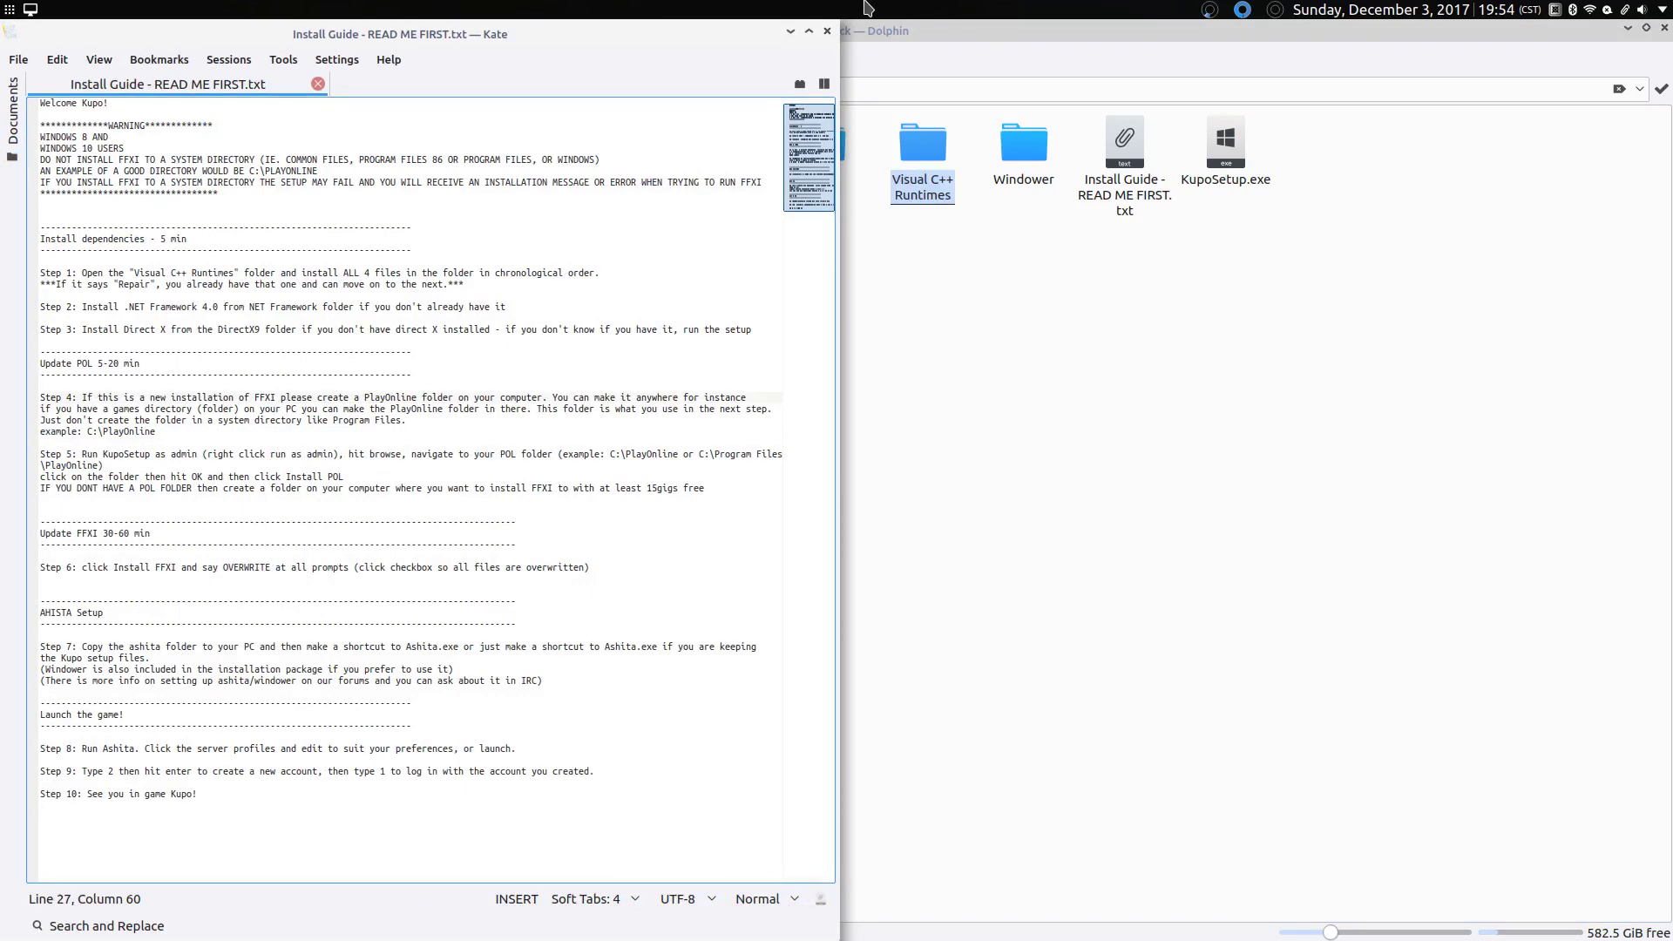
pyautogui.click(786, 24)
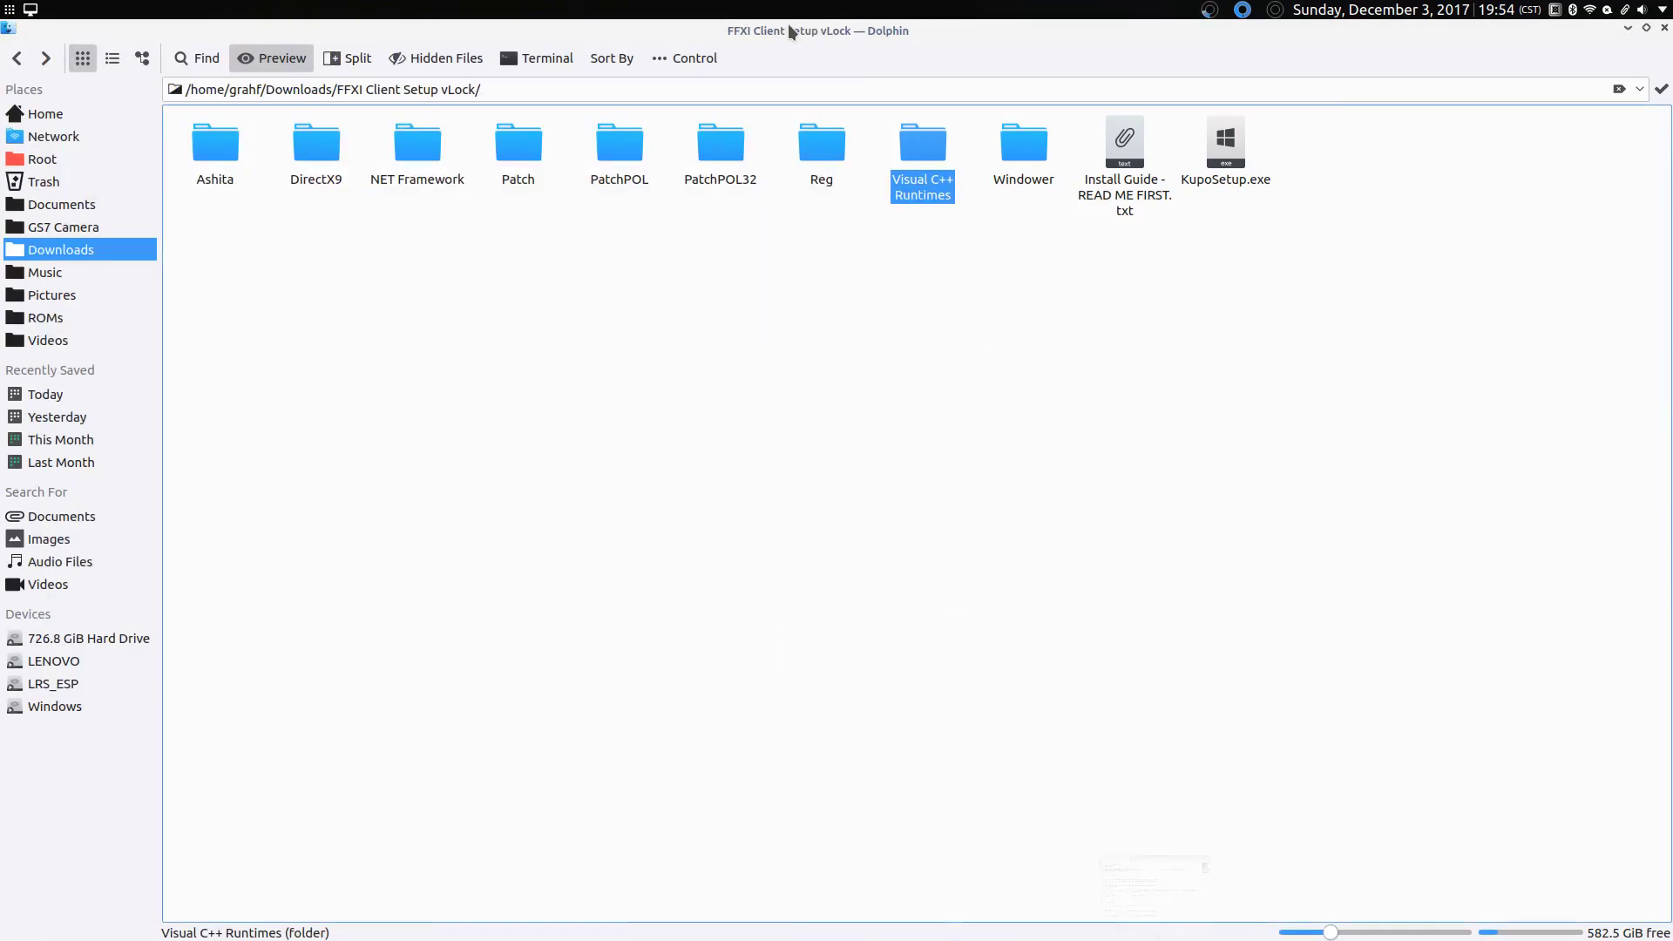
# Step: Run KupoSetup.exe and set the PlayOnline location to C:\PlayOnline
pyautogui.click(1230, 187)
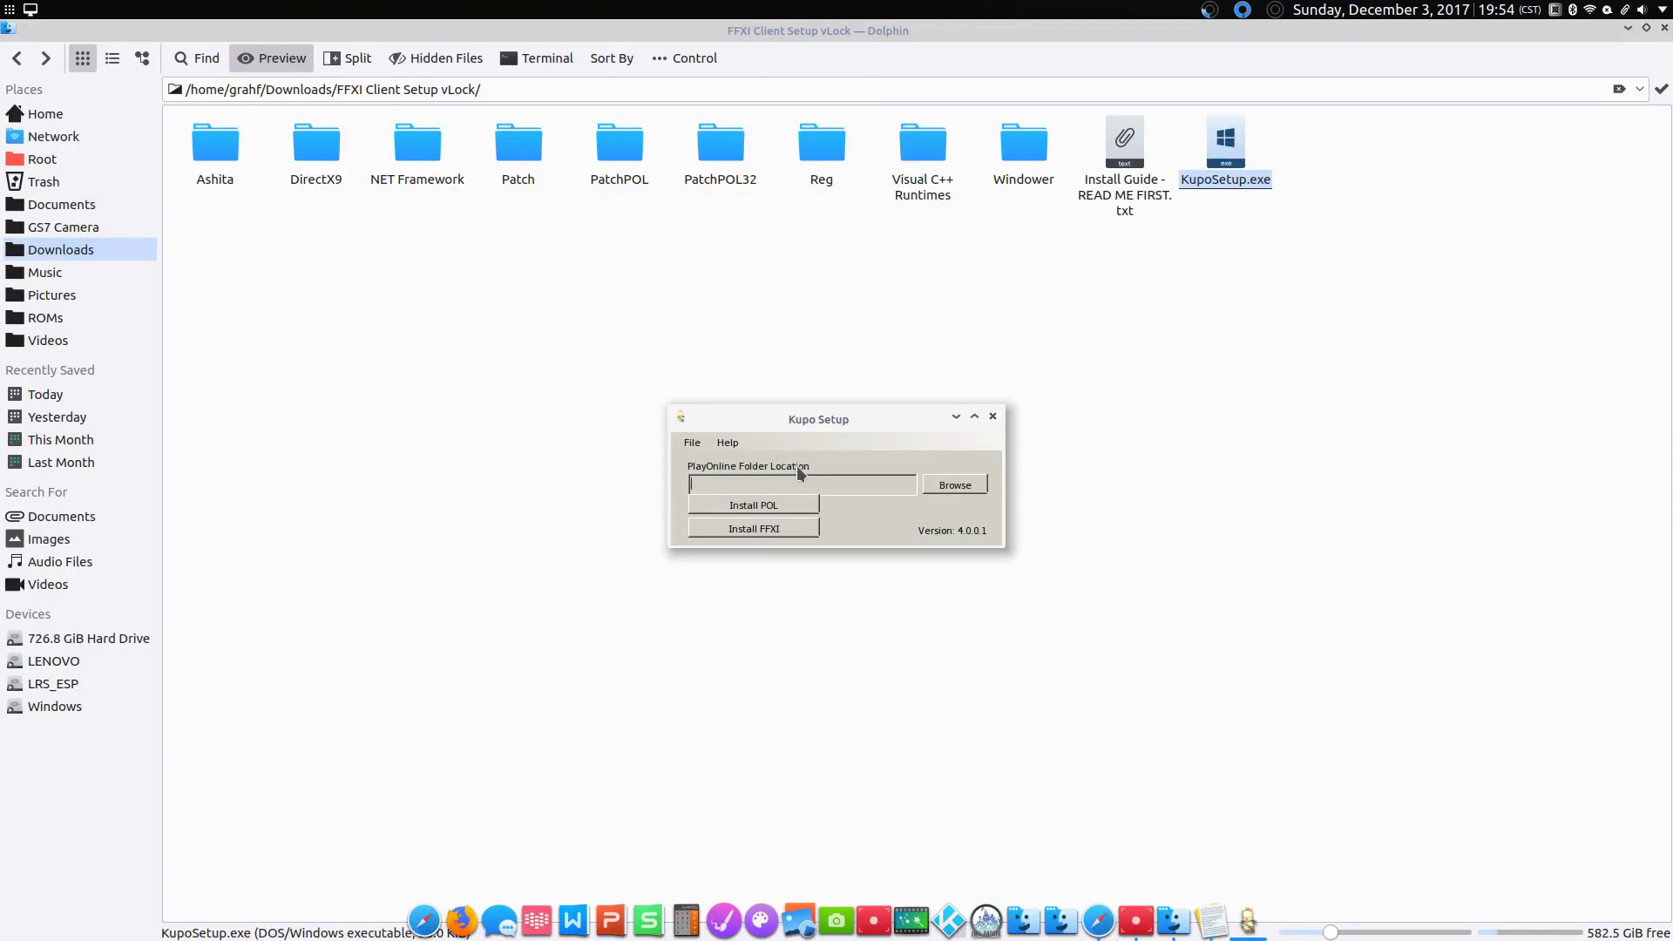
pyautogui.click(935, 490)
pyautogui.click(736, 425)
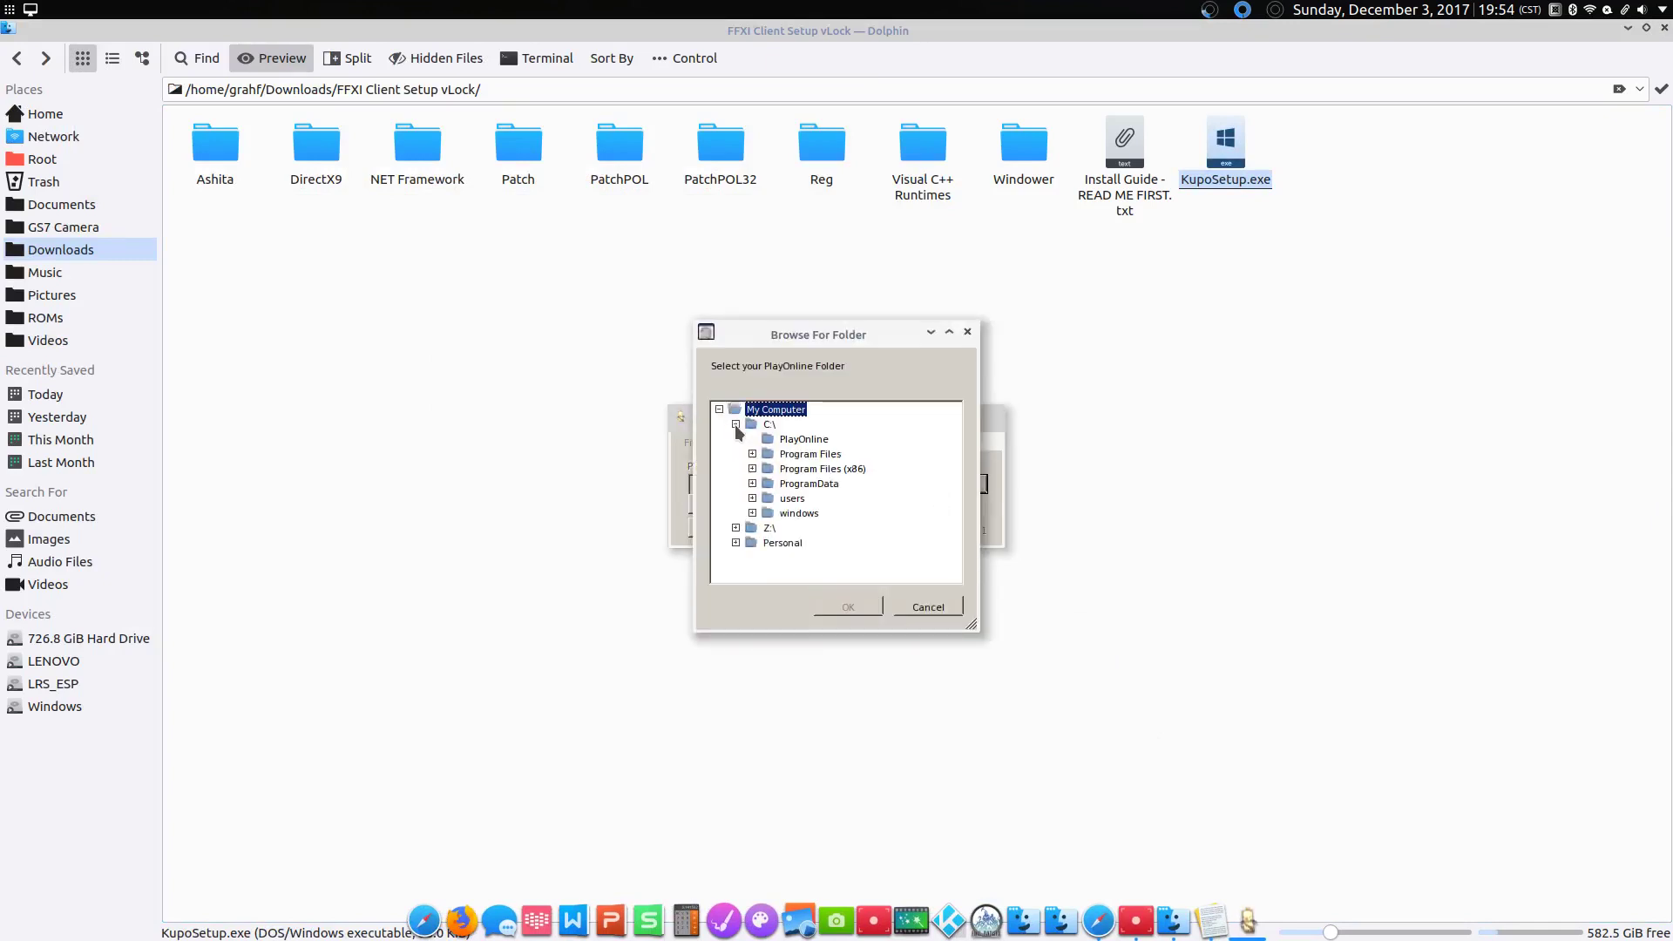
pyautogui.click(818, 441)
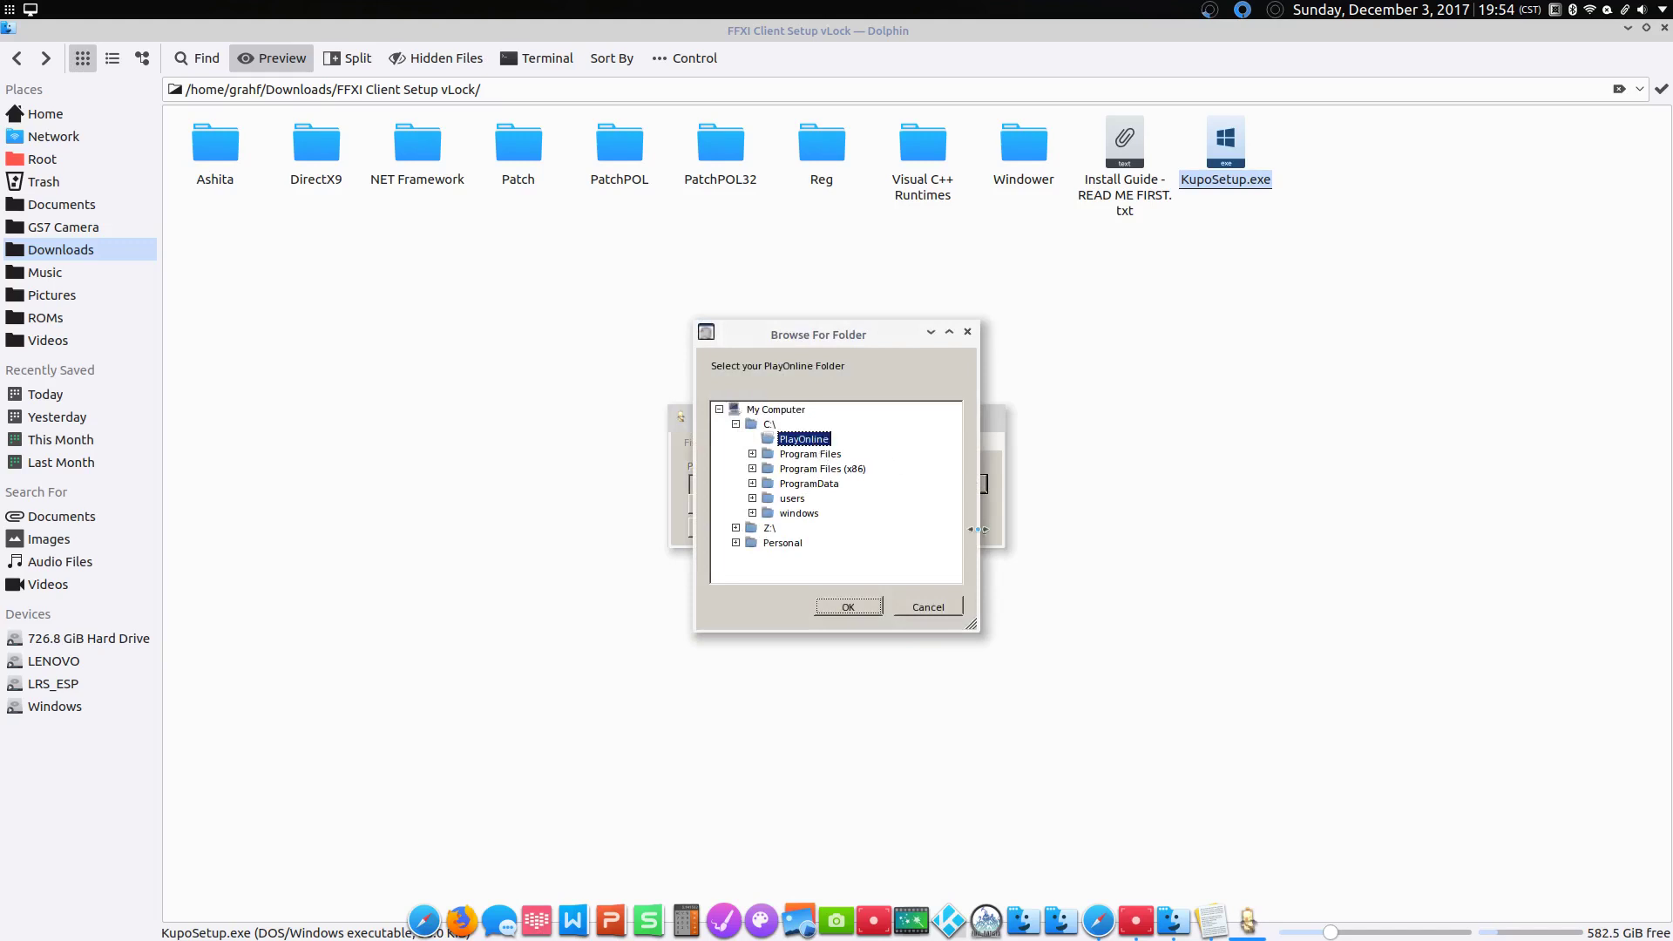
pyautogui.click(854, 609)
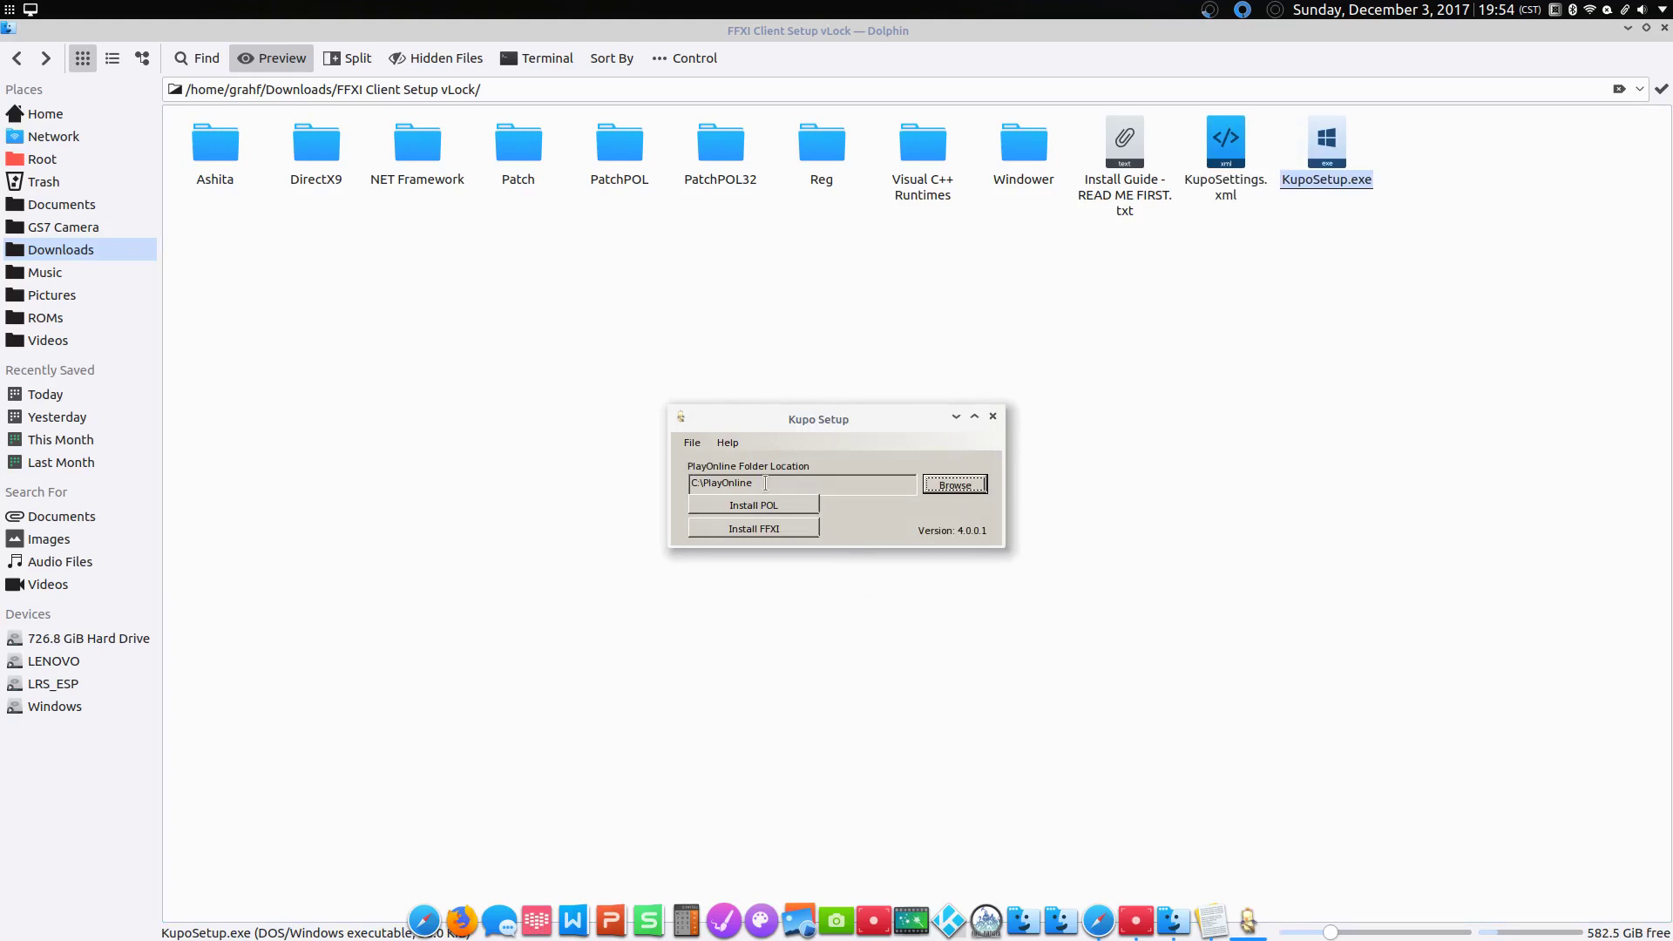
# Step: Install the POL update and acknowledge 'POL update complete!'
pyautogui.click(768, 514)
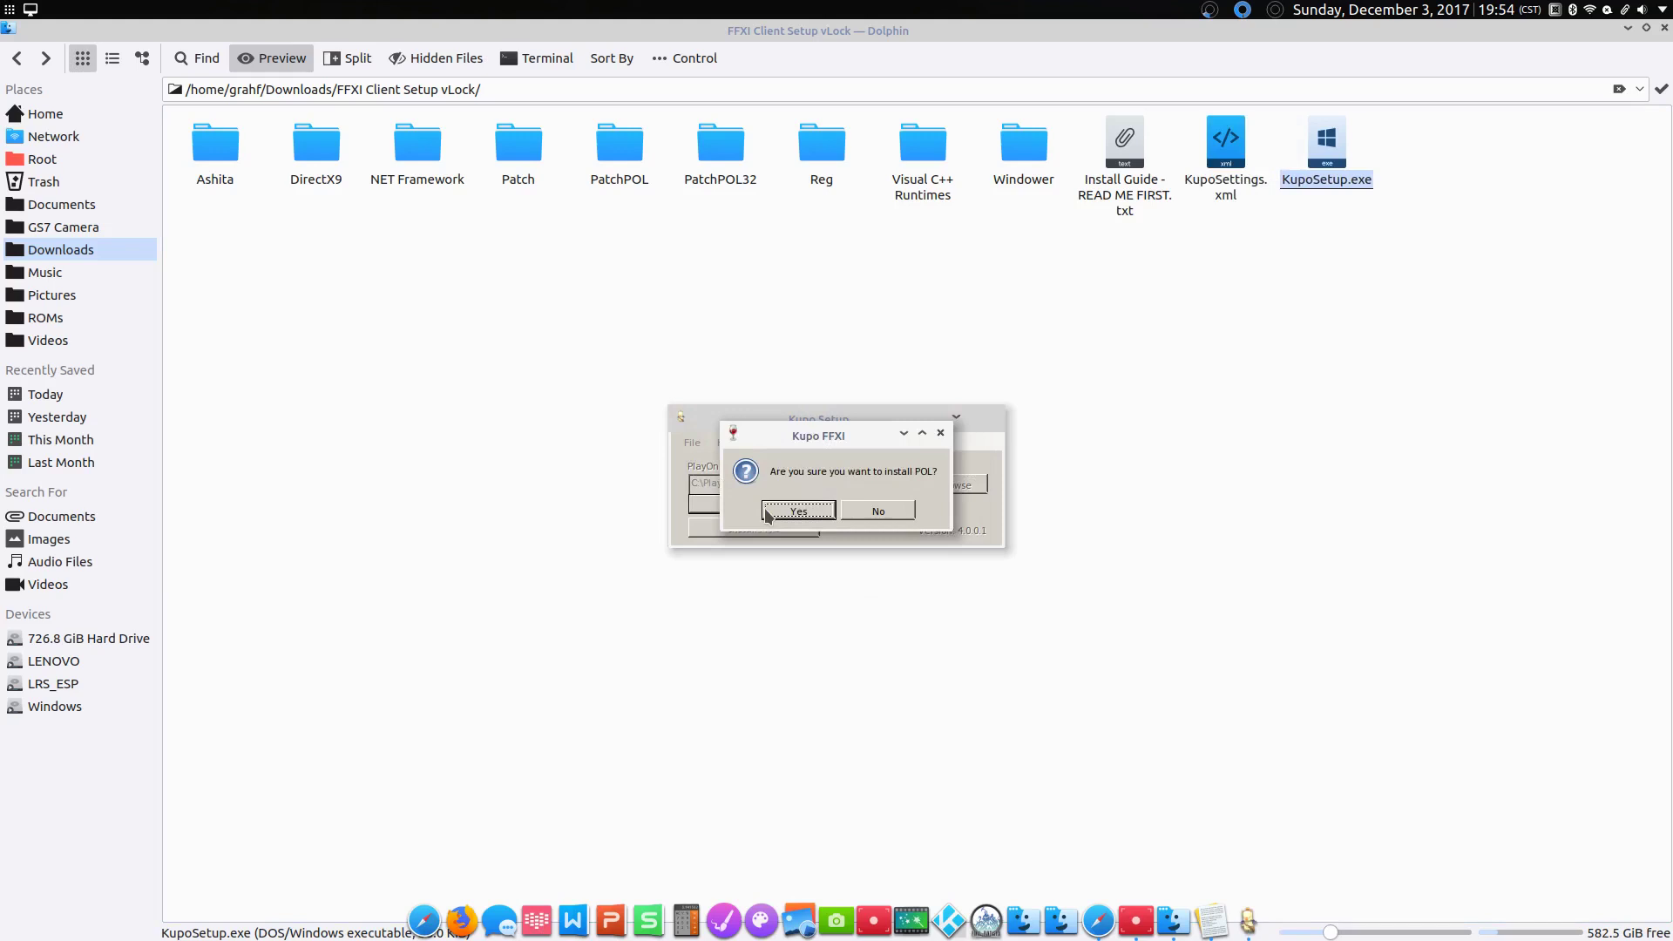
pyautogui.click(767, 513)
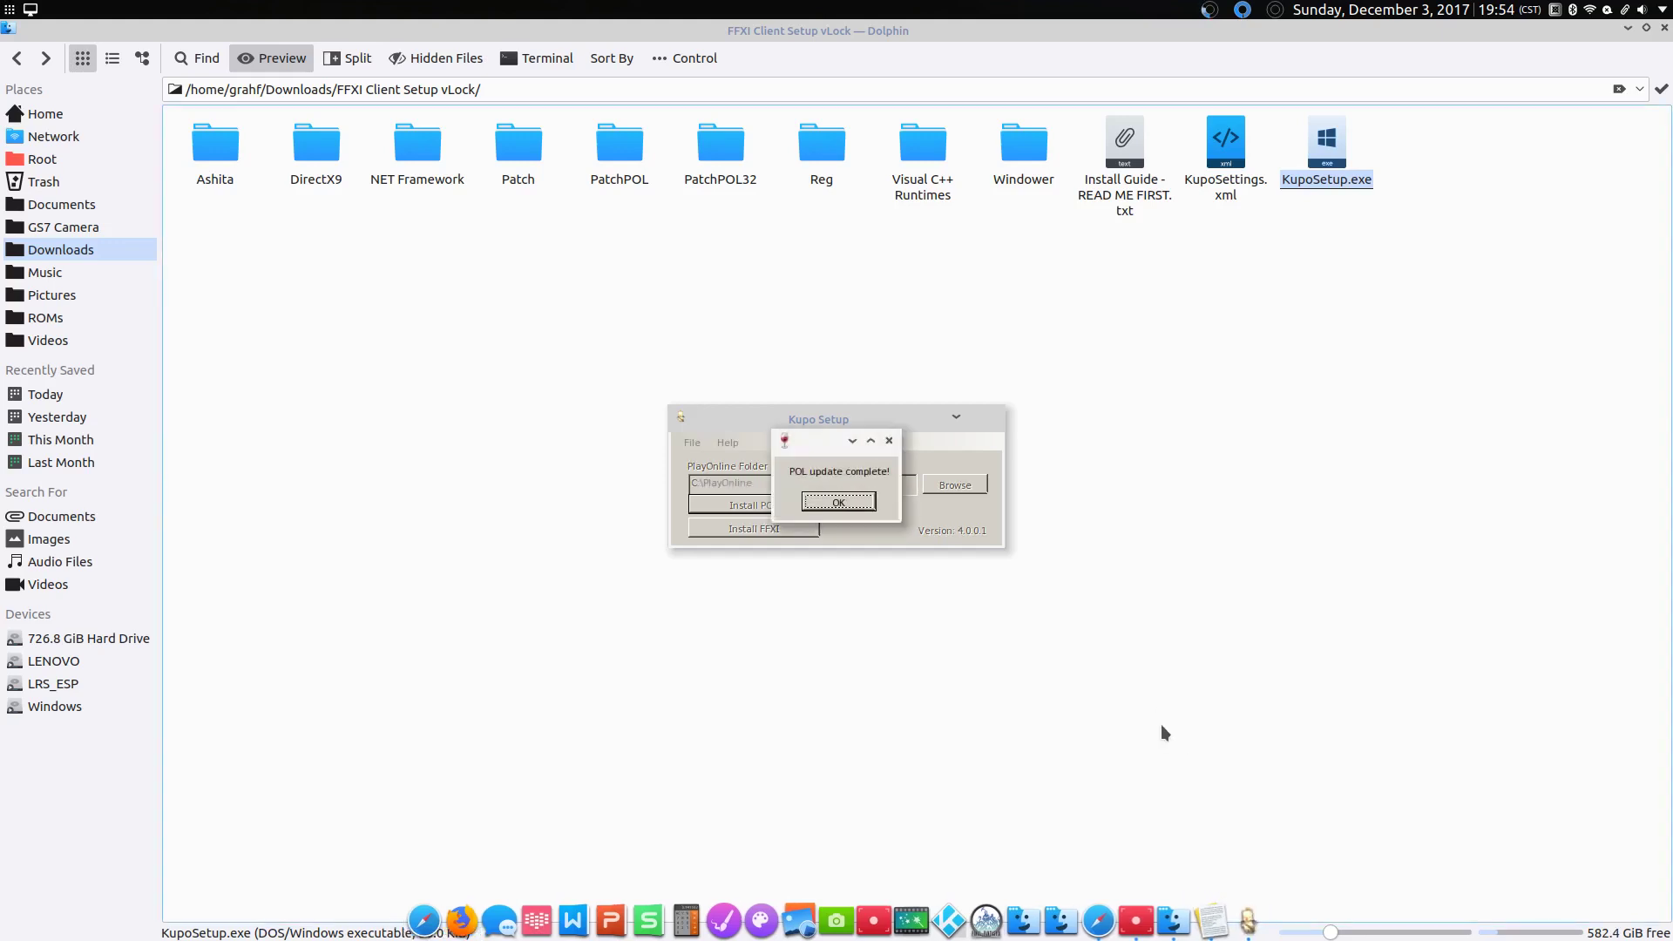
pyautogui.click(839, 501)
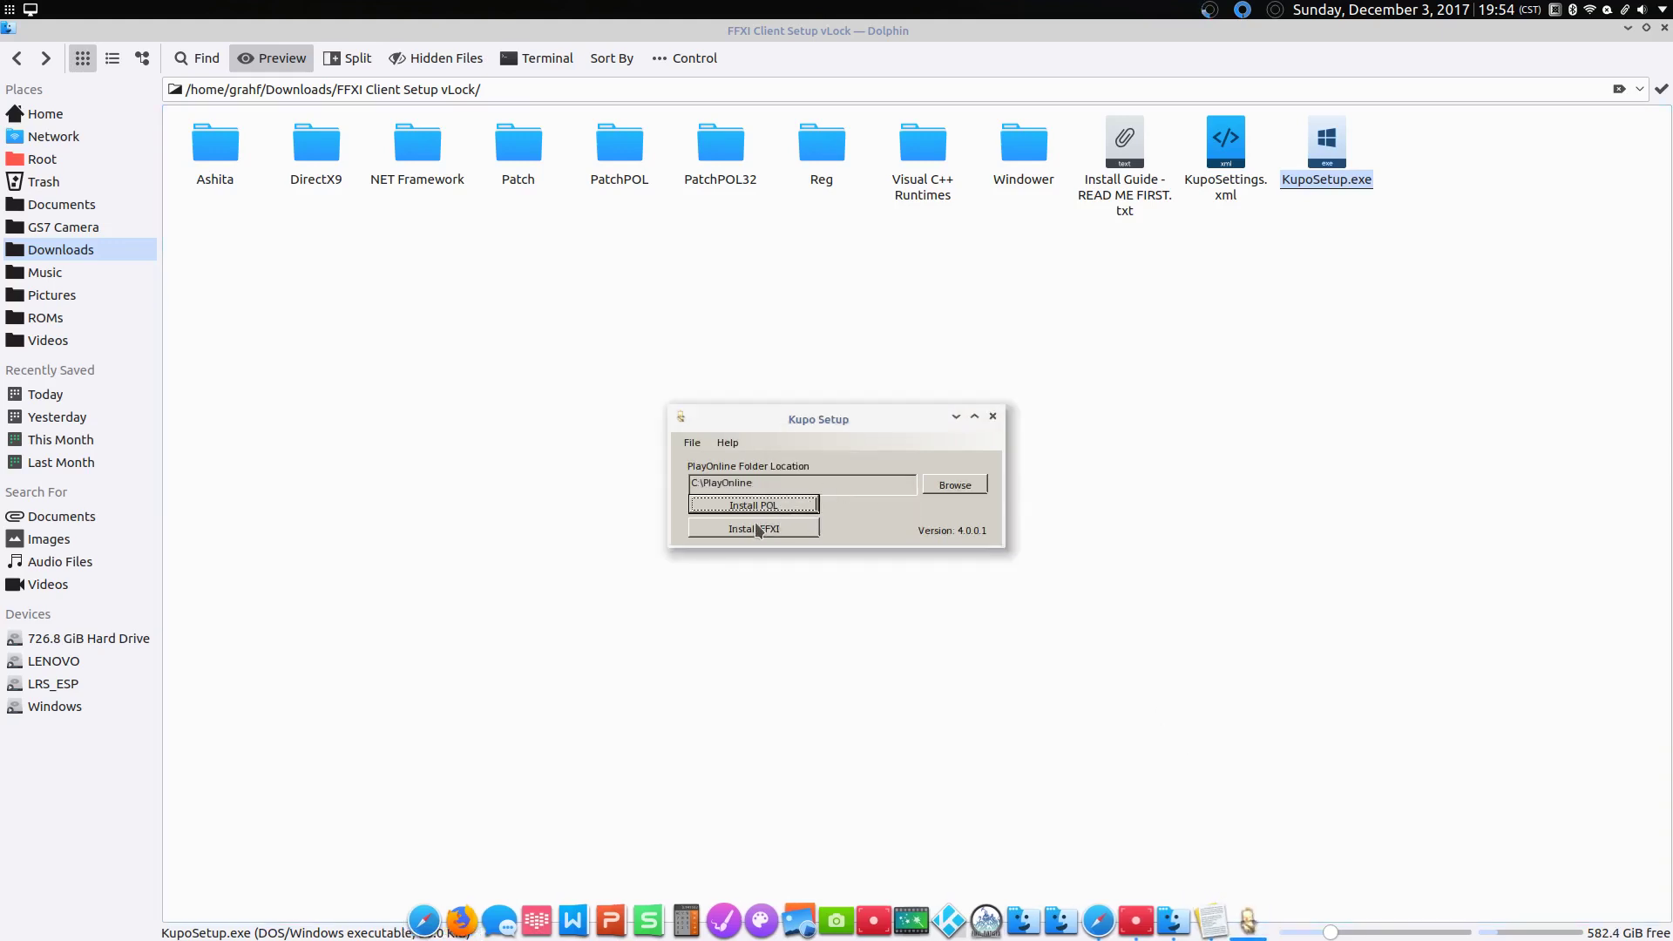
# Step: Start and confirm the FFXI installation, moving the copy progress window aside
pyautogui.click(767, 529)
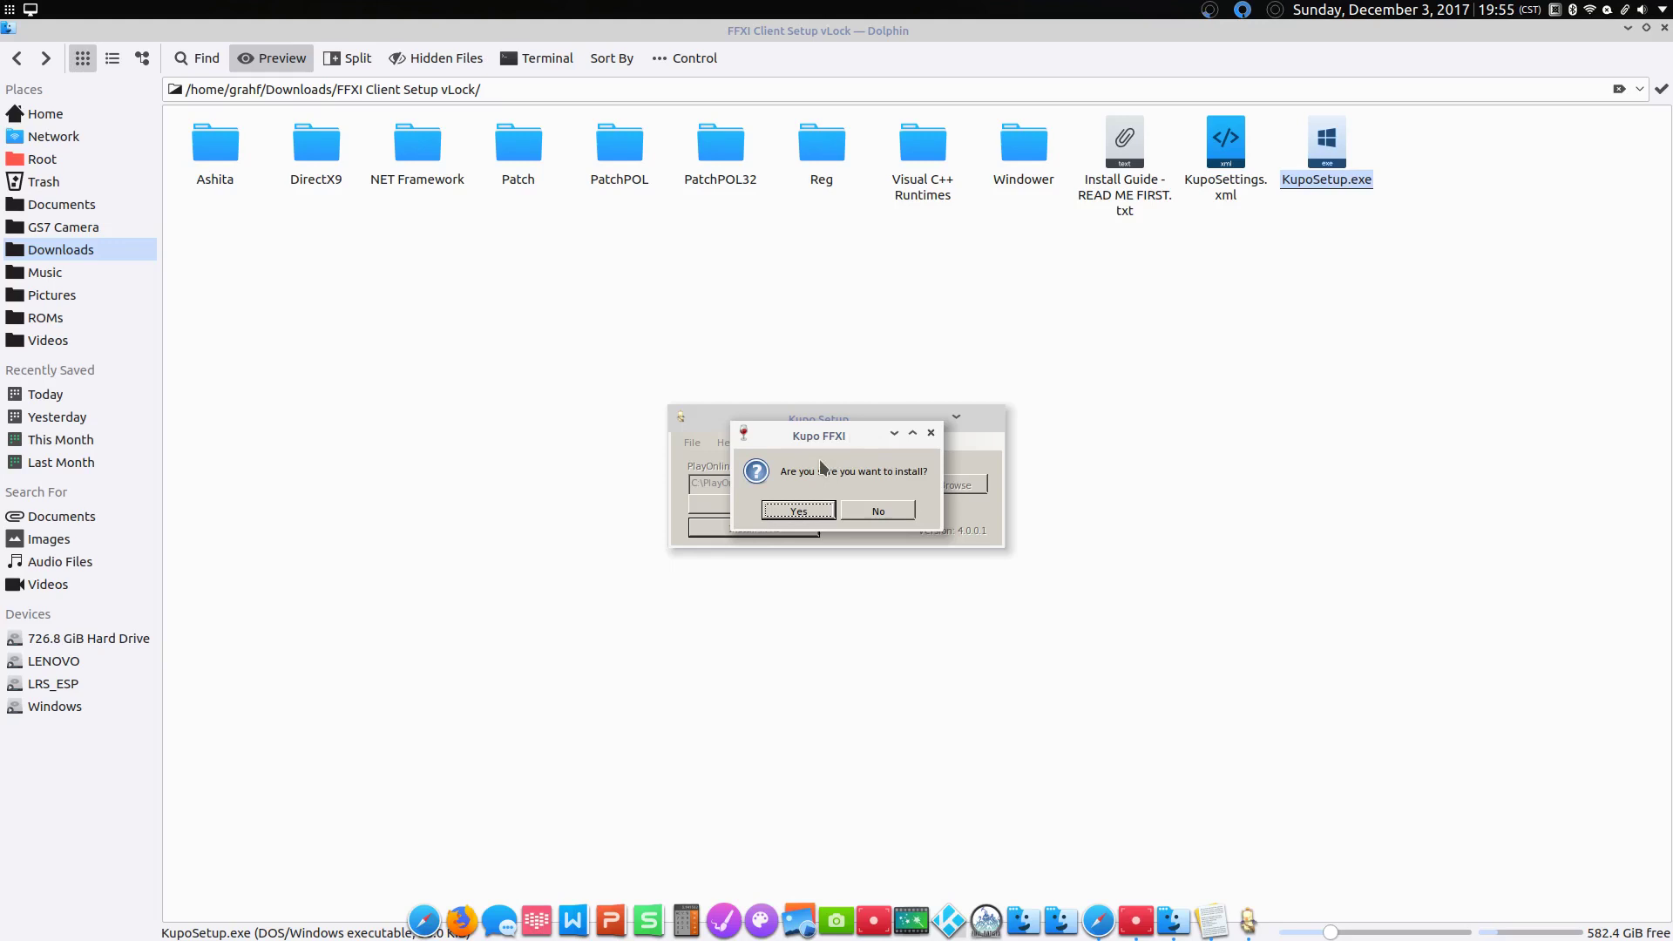
pyautogui.click(782, 510)
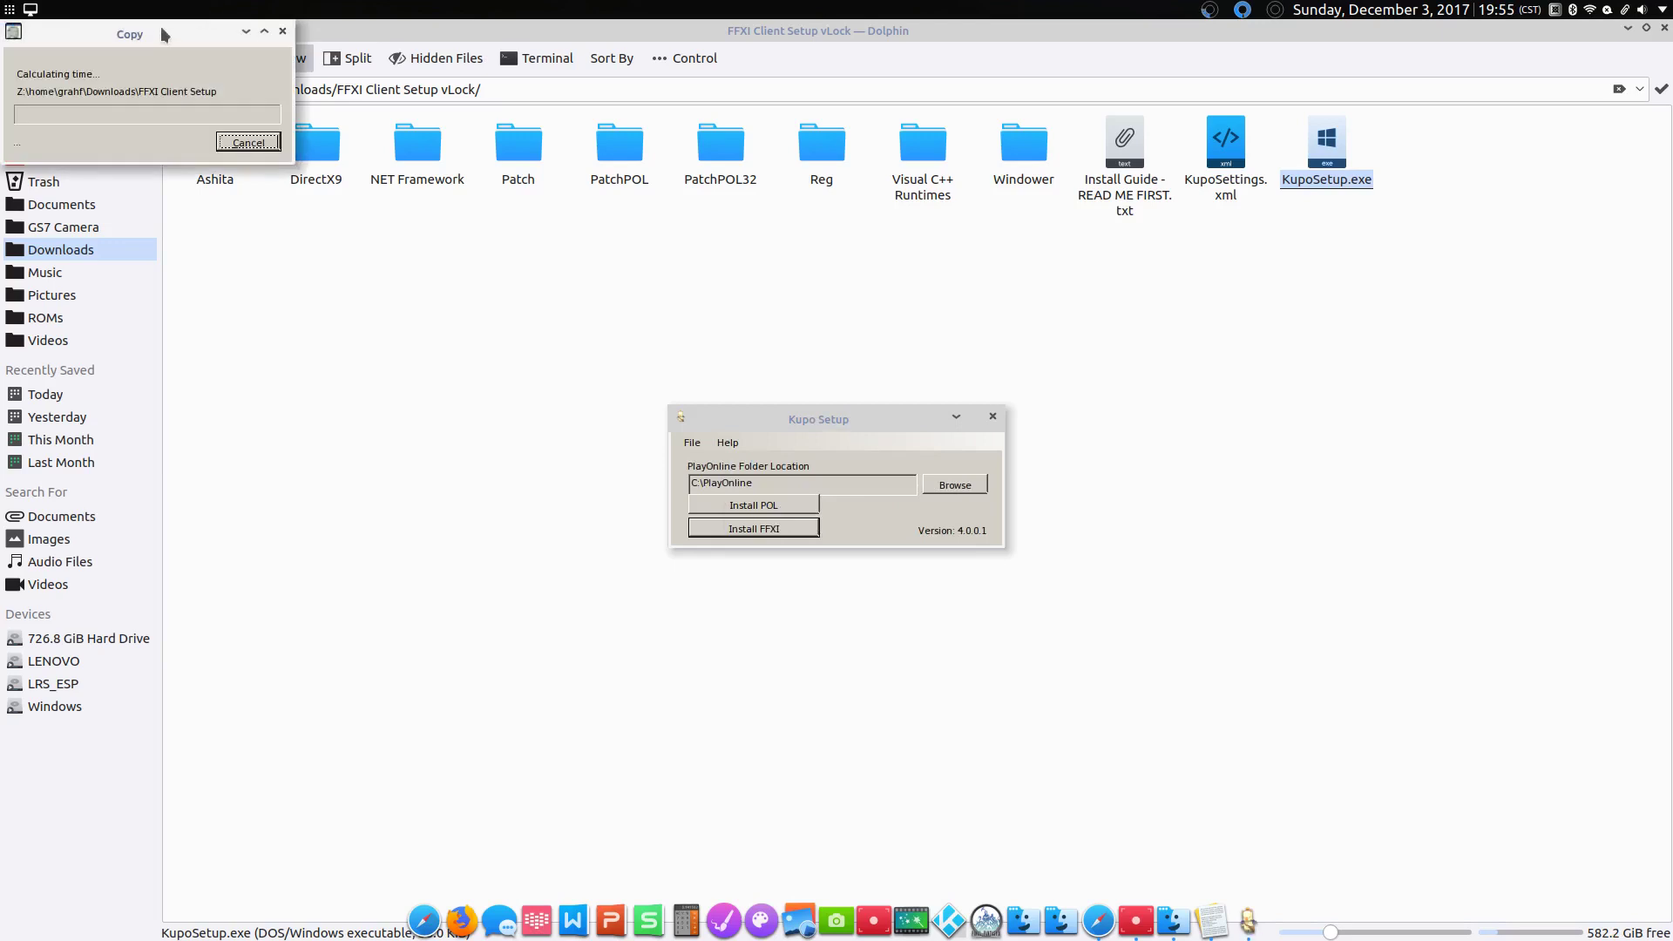
pyautogui.moveTo(143, 34); pyautogui.dragTo(272, 201)
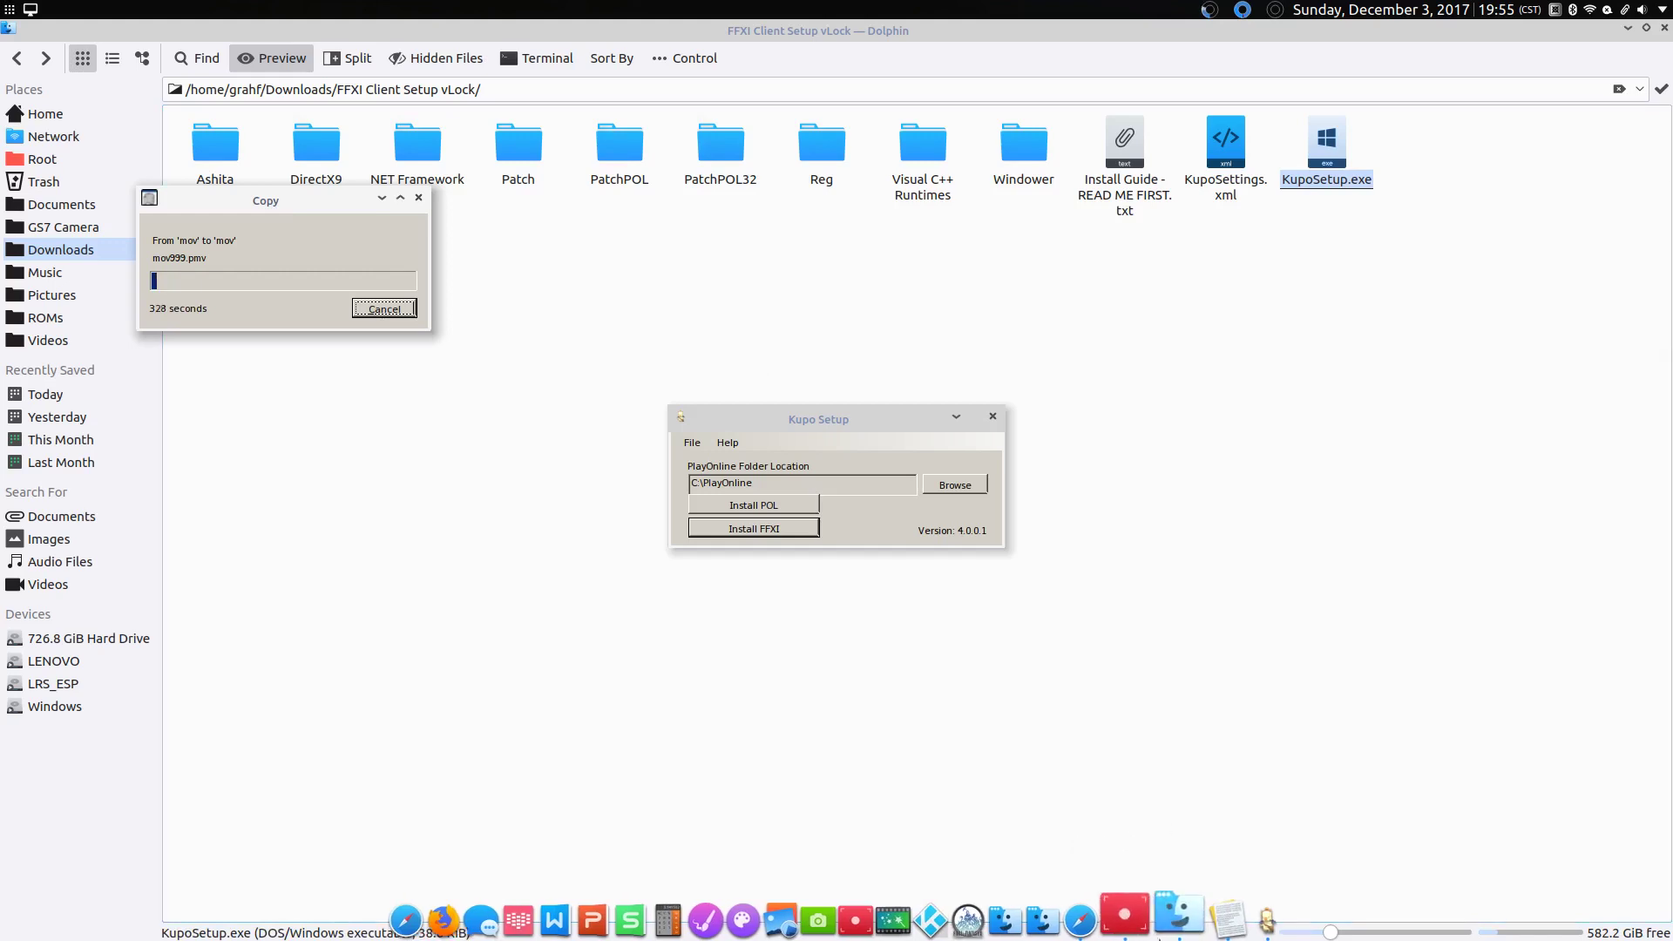
pyautogui.moveTo(1143, 924)
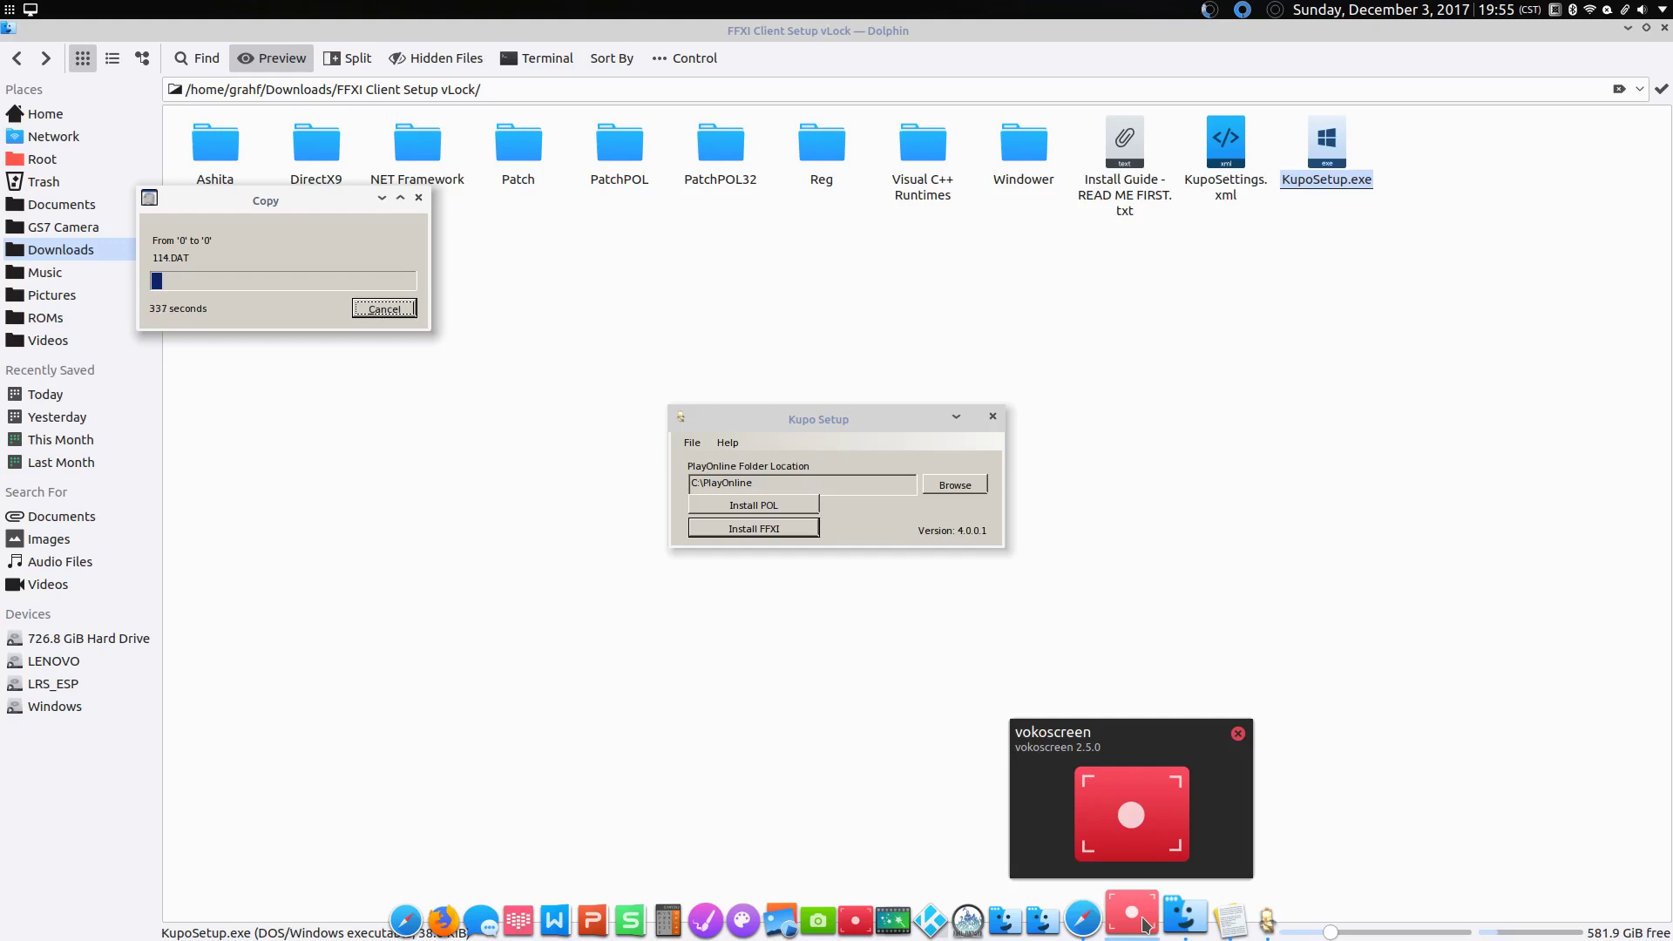
pyautogui.click(1144, 926)
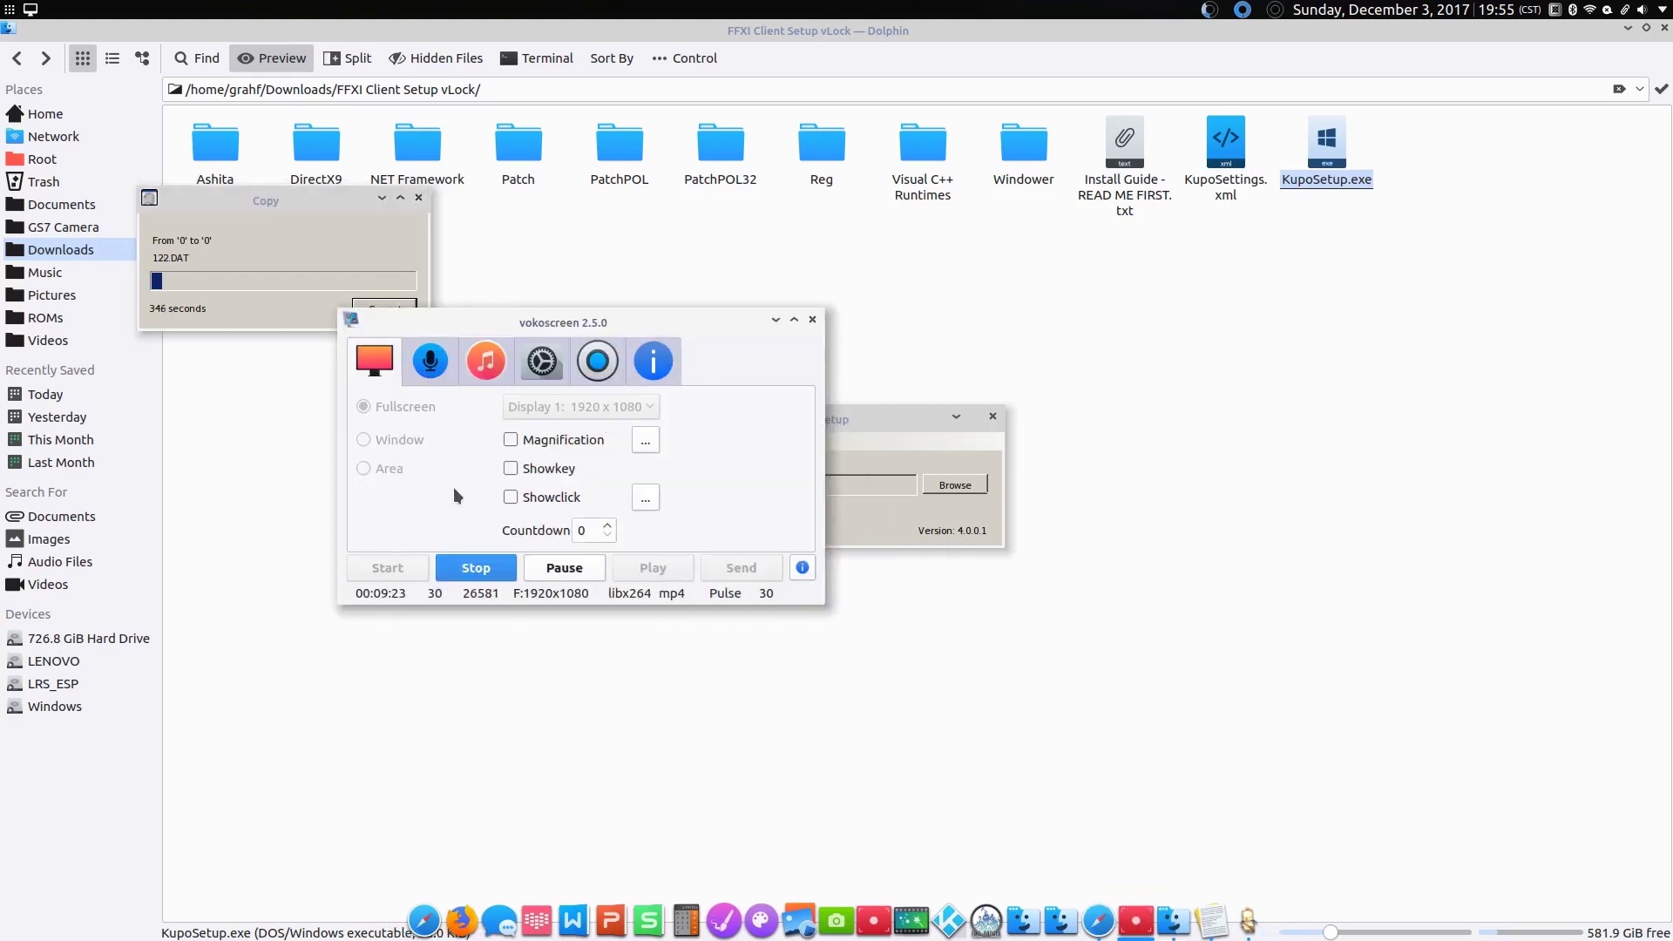
pyautogui.click(510, 569)
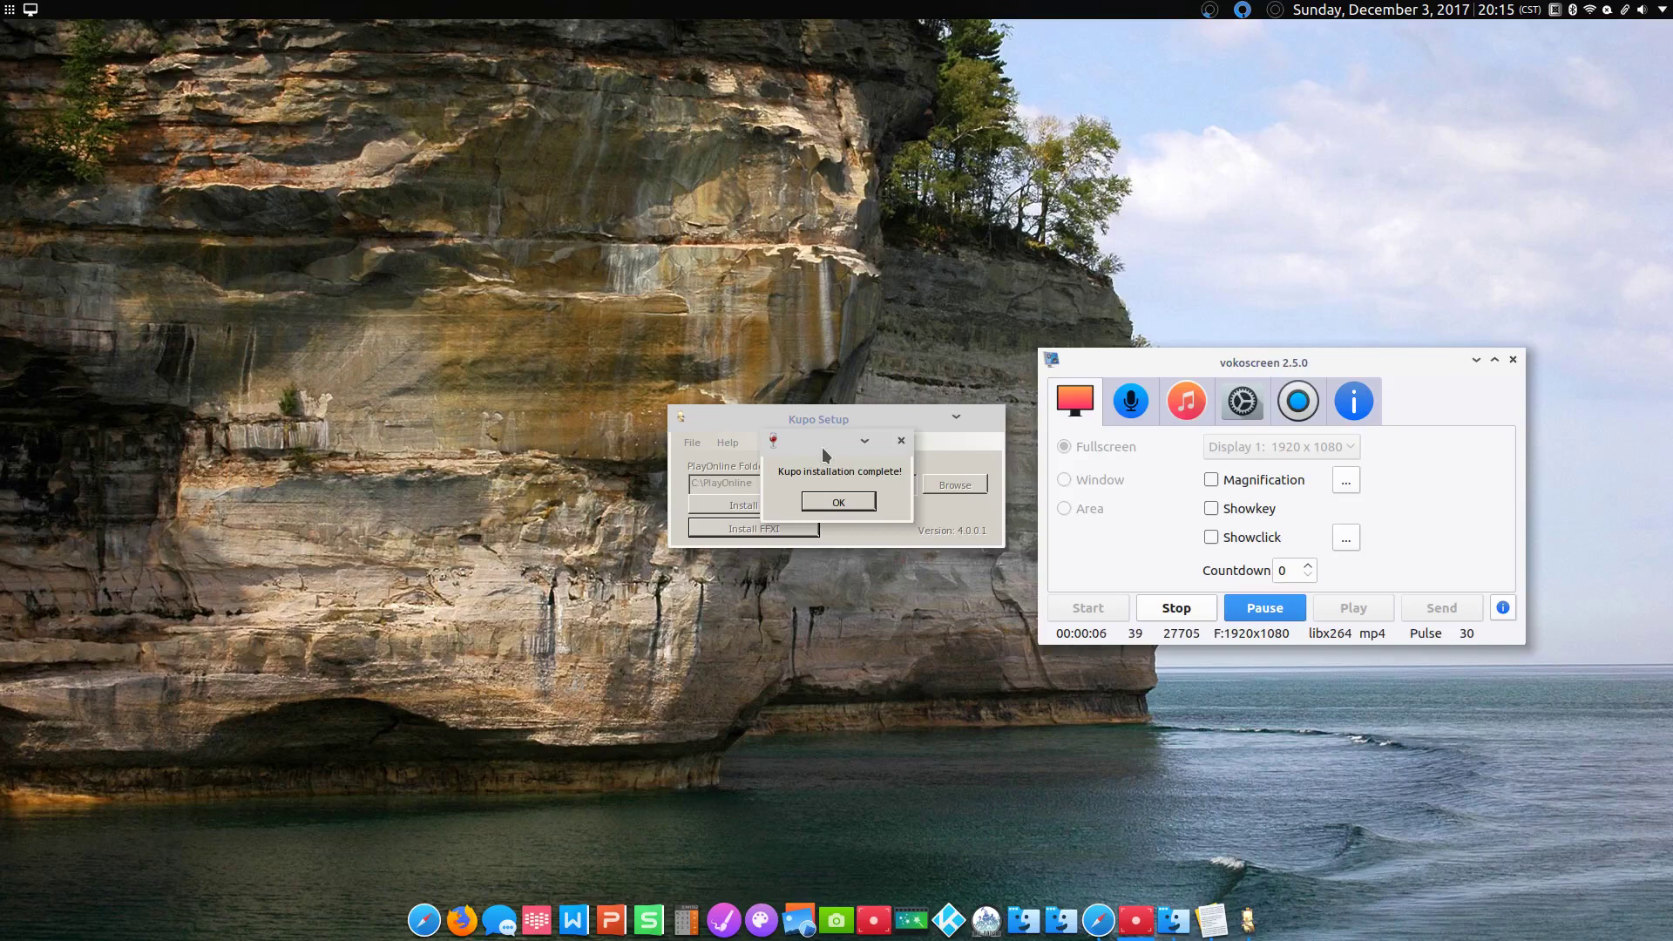
# Step: Dismiss 'Kupo installation complete!', close Kupo Setup, and restore the Kate install guide
pyautogui.click(831, 503)
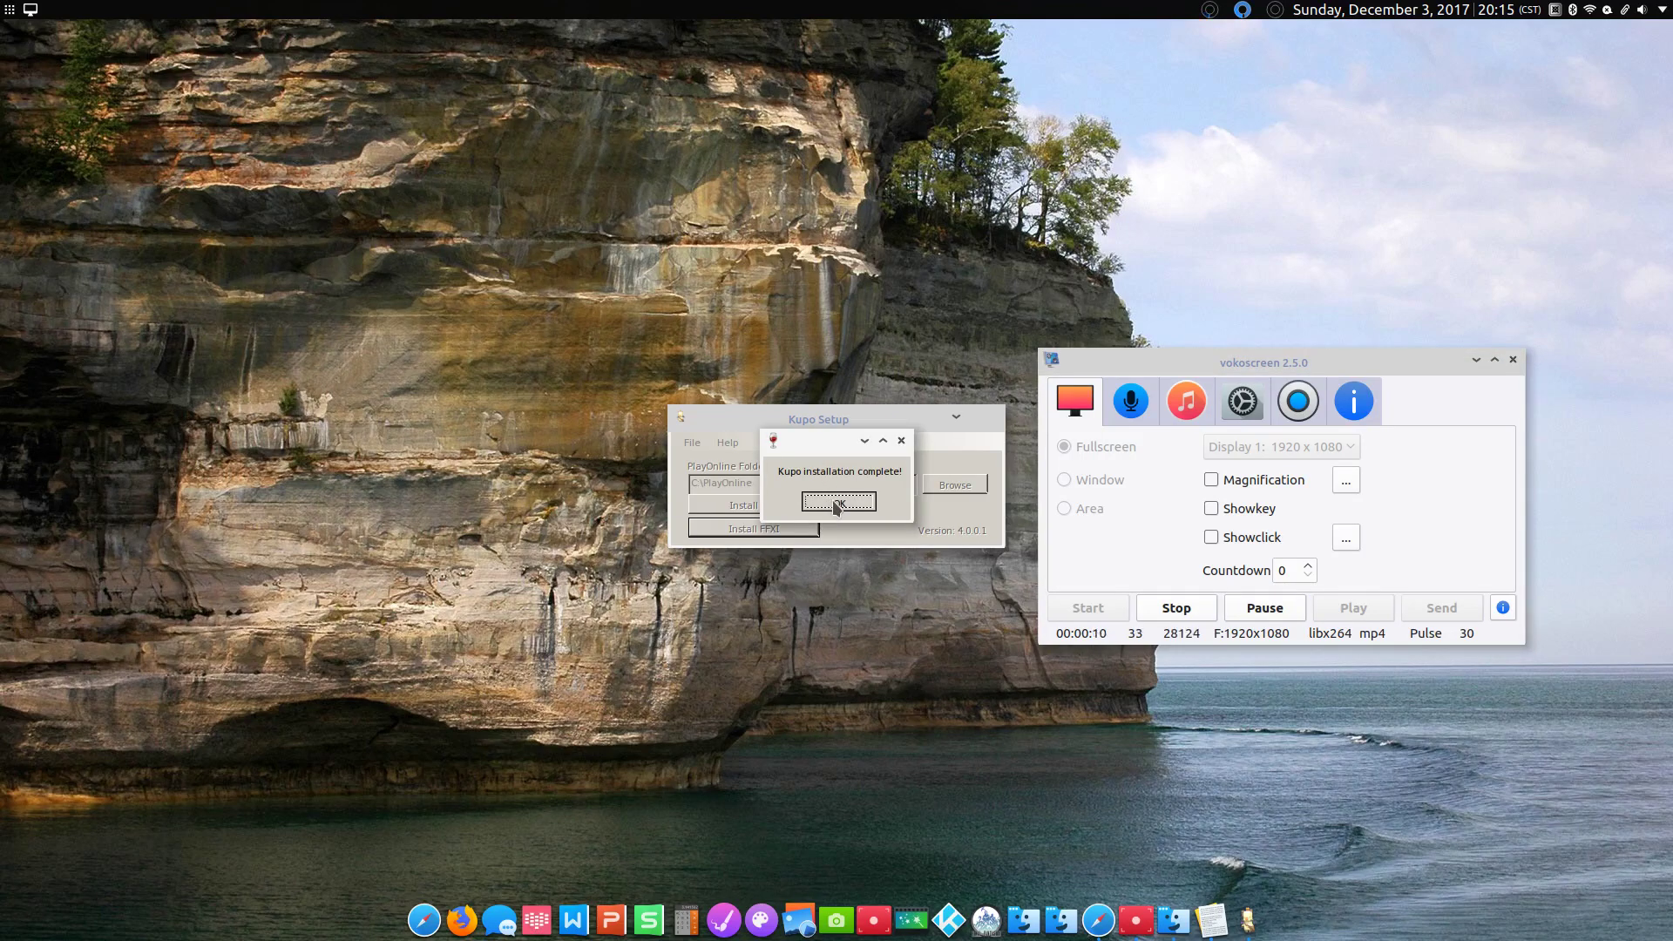
pyautogui.click(833, 502)
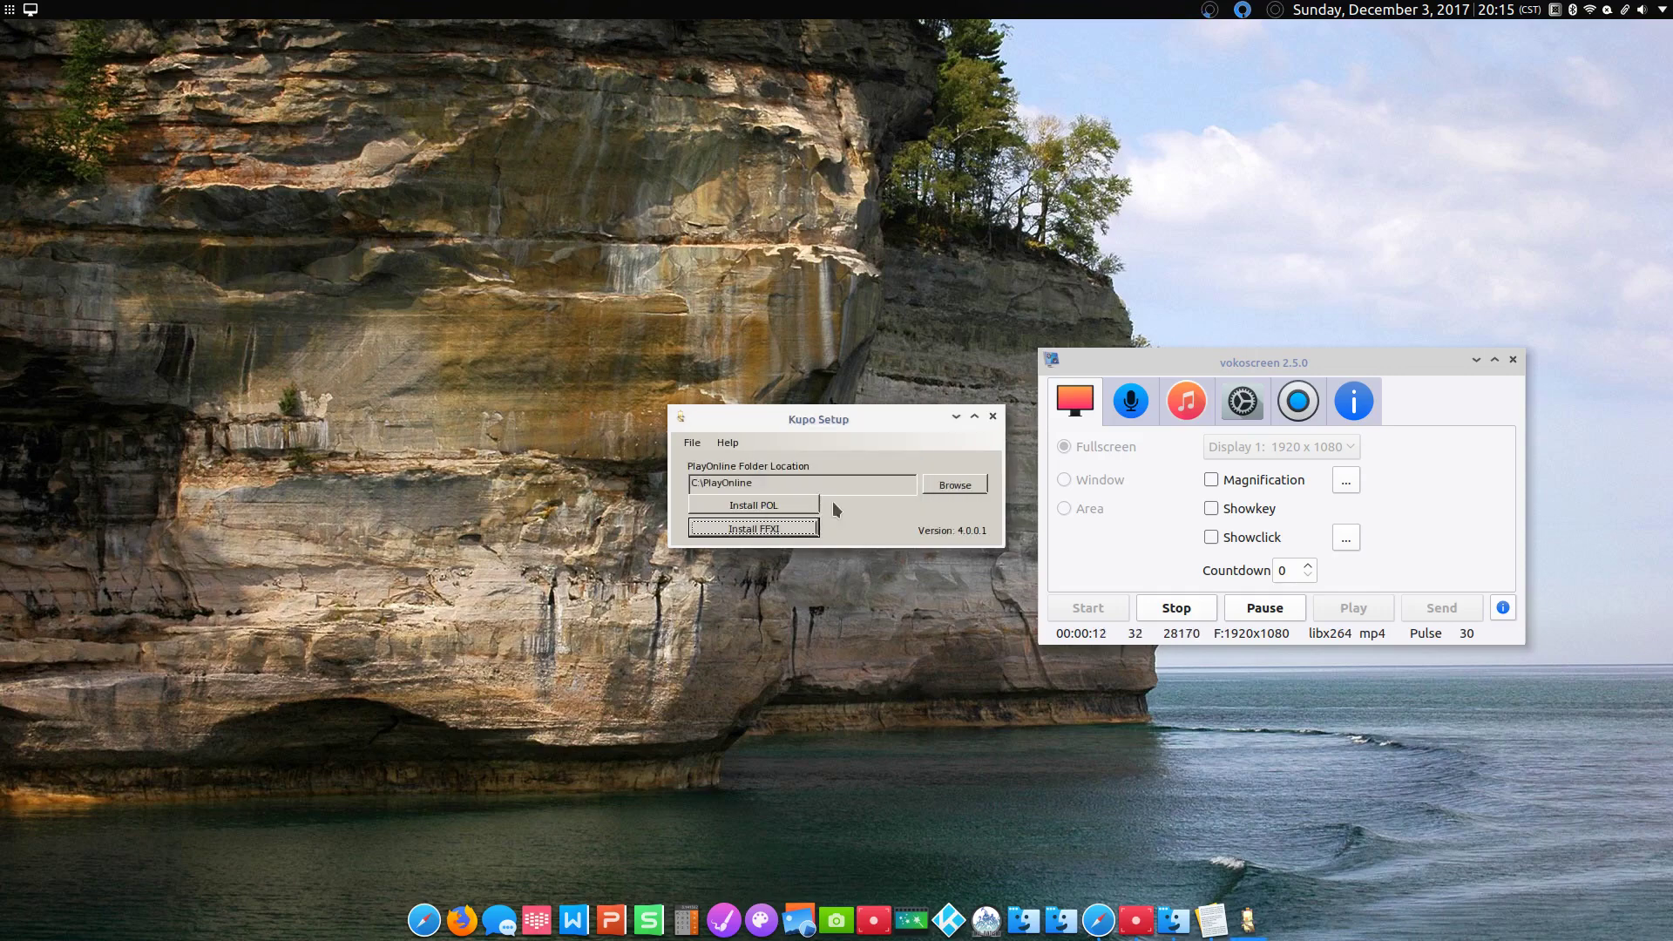
pyautogui.click(992, 415)
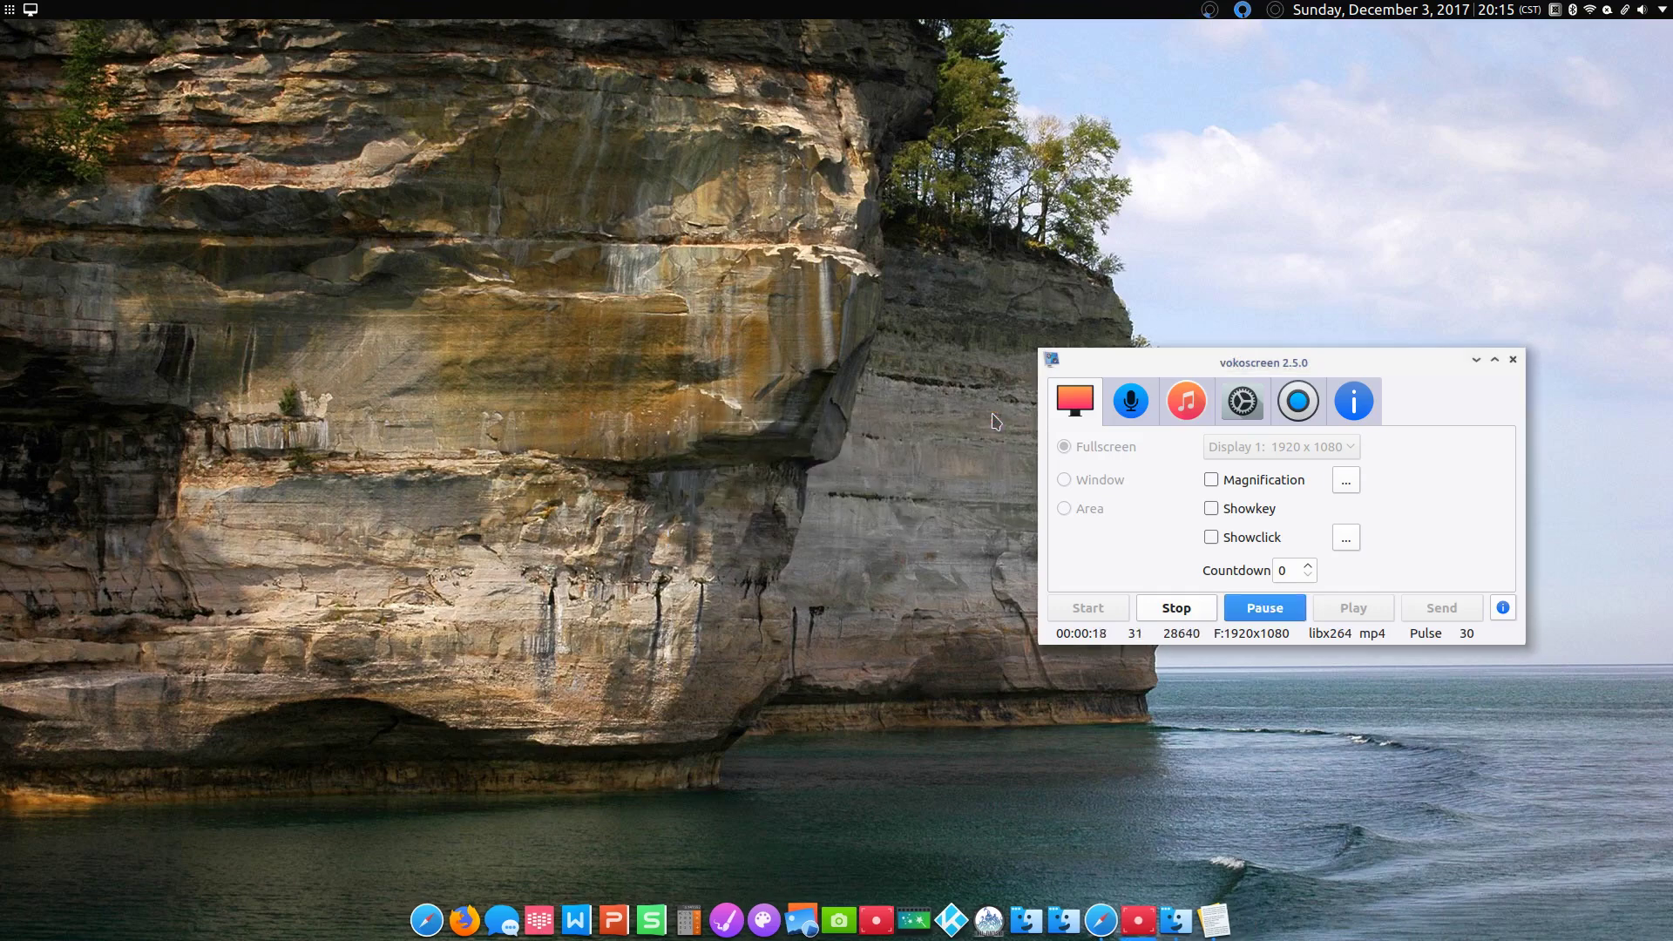
pyautogui.click(1476, 361)
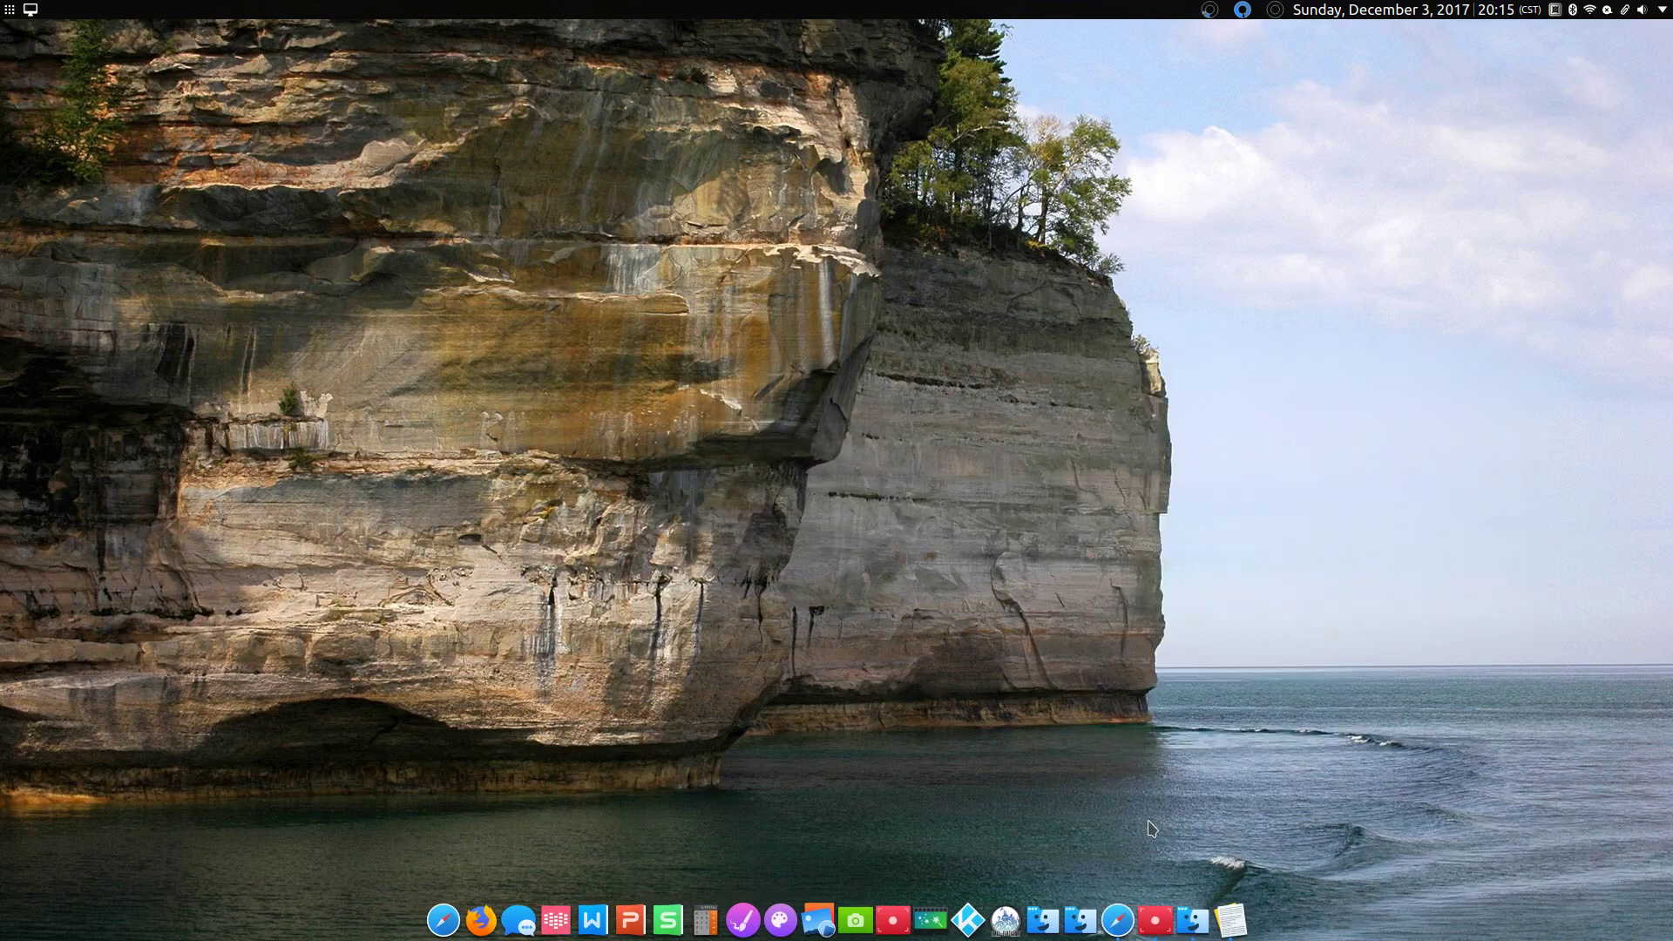
pyautogui.click(1231, 921)
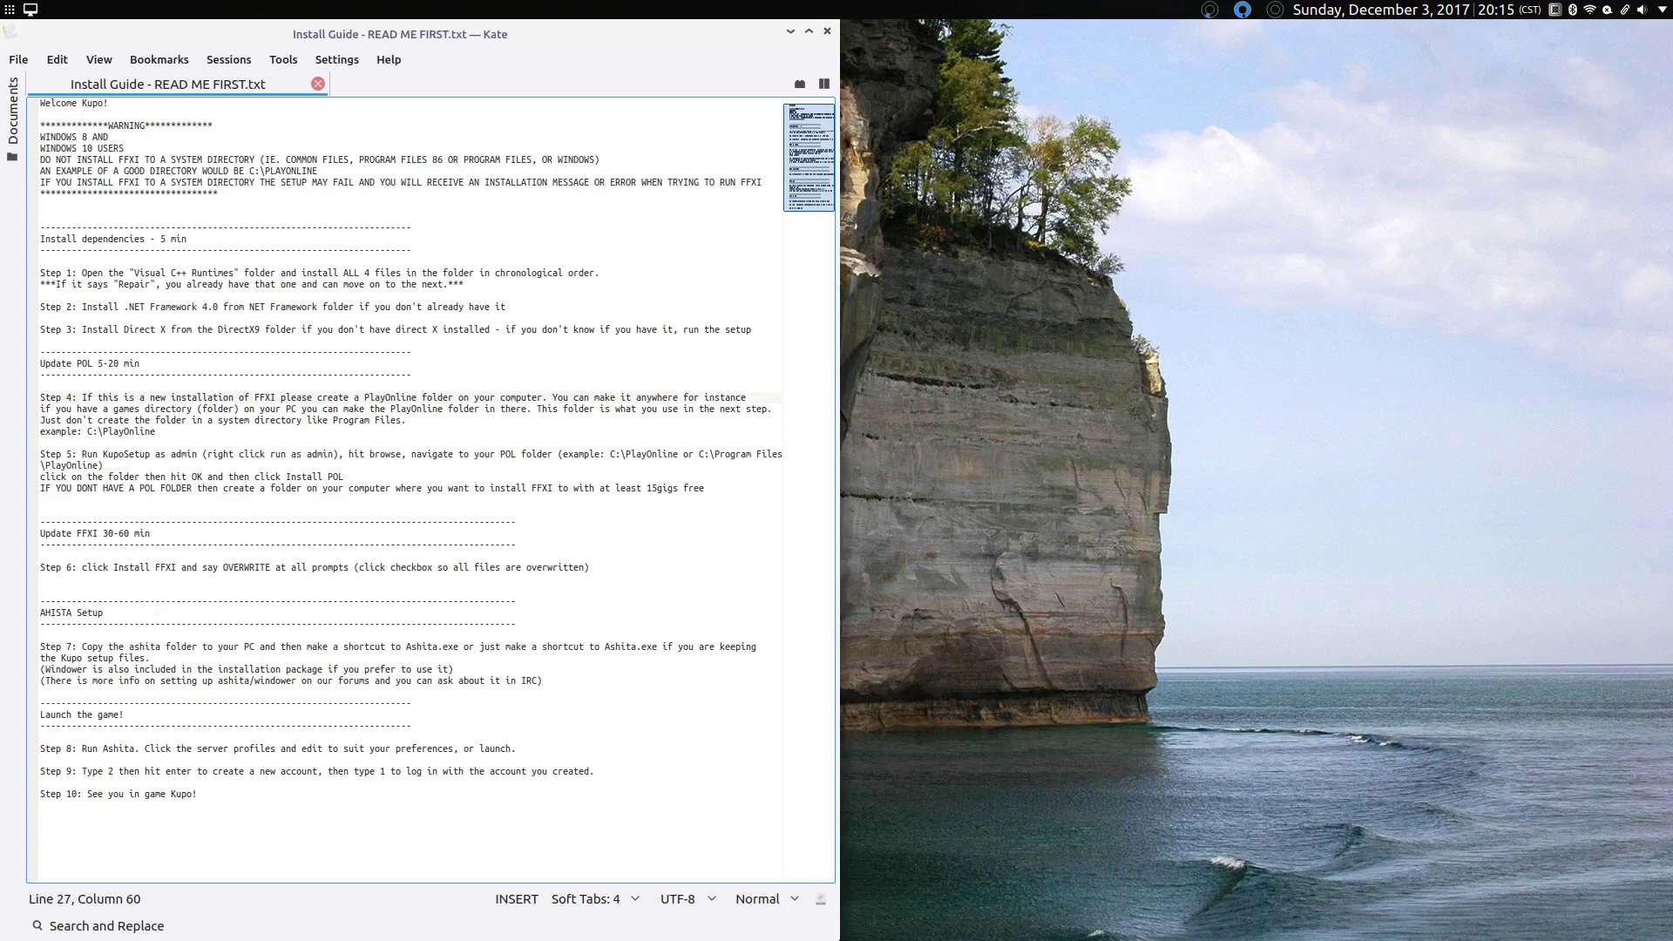
# Step: Highlight the guide's Step 7 Ashita folder line, then minimize Kate
pyautogui.tripleClick(163, 669)
pyautogui.tripleClick(191, 650)
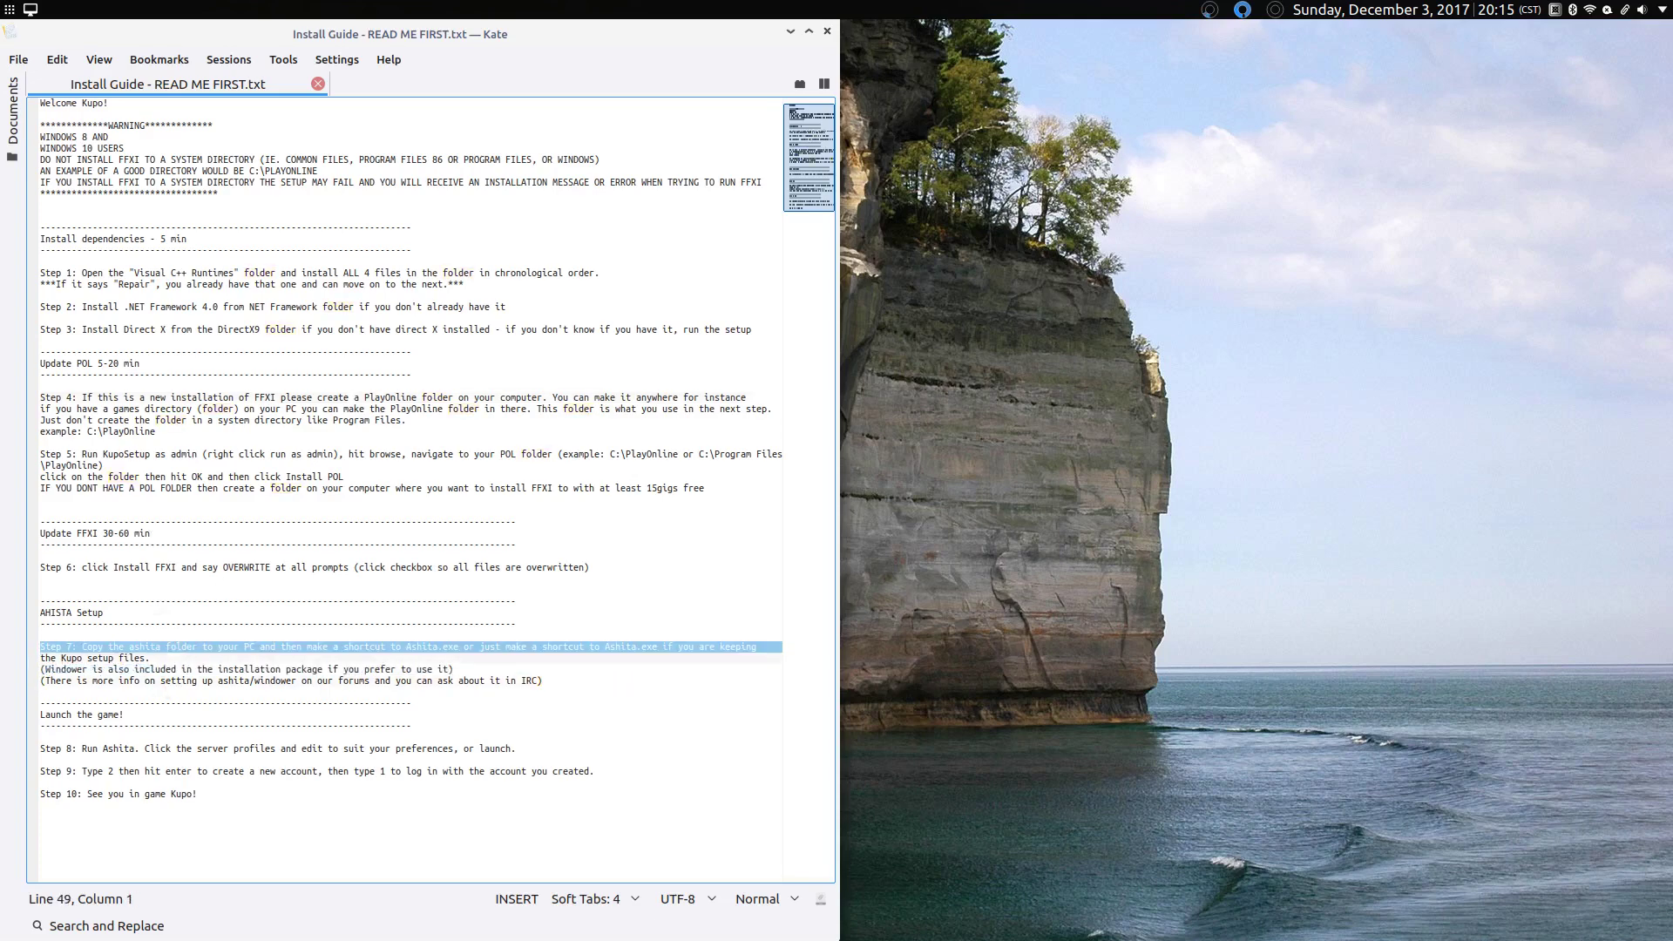
pyautogui.rightClick(188, 647)
pyautogui.rightClick(192, 656)
pyautogui.click(160, 647)
pyautogui.click(159, 647)
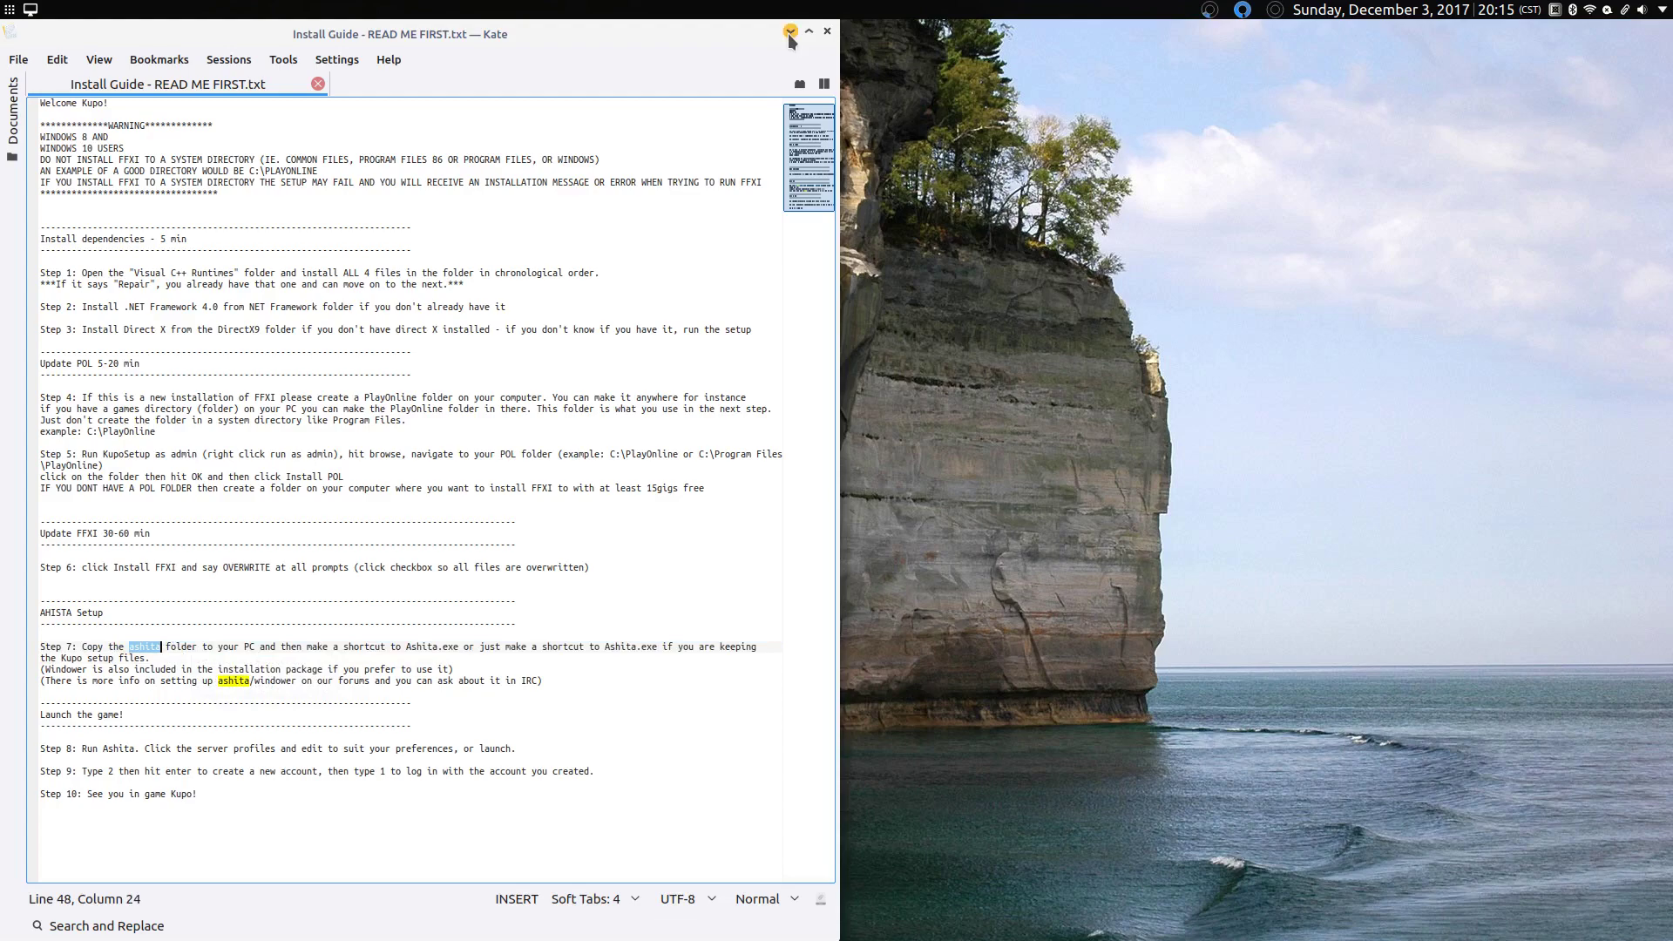
pyautogui.click(790, 33)
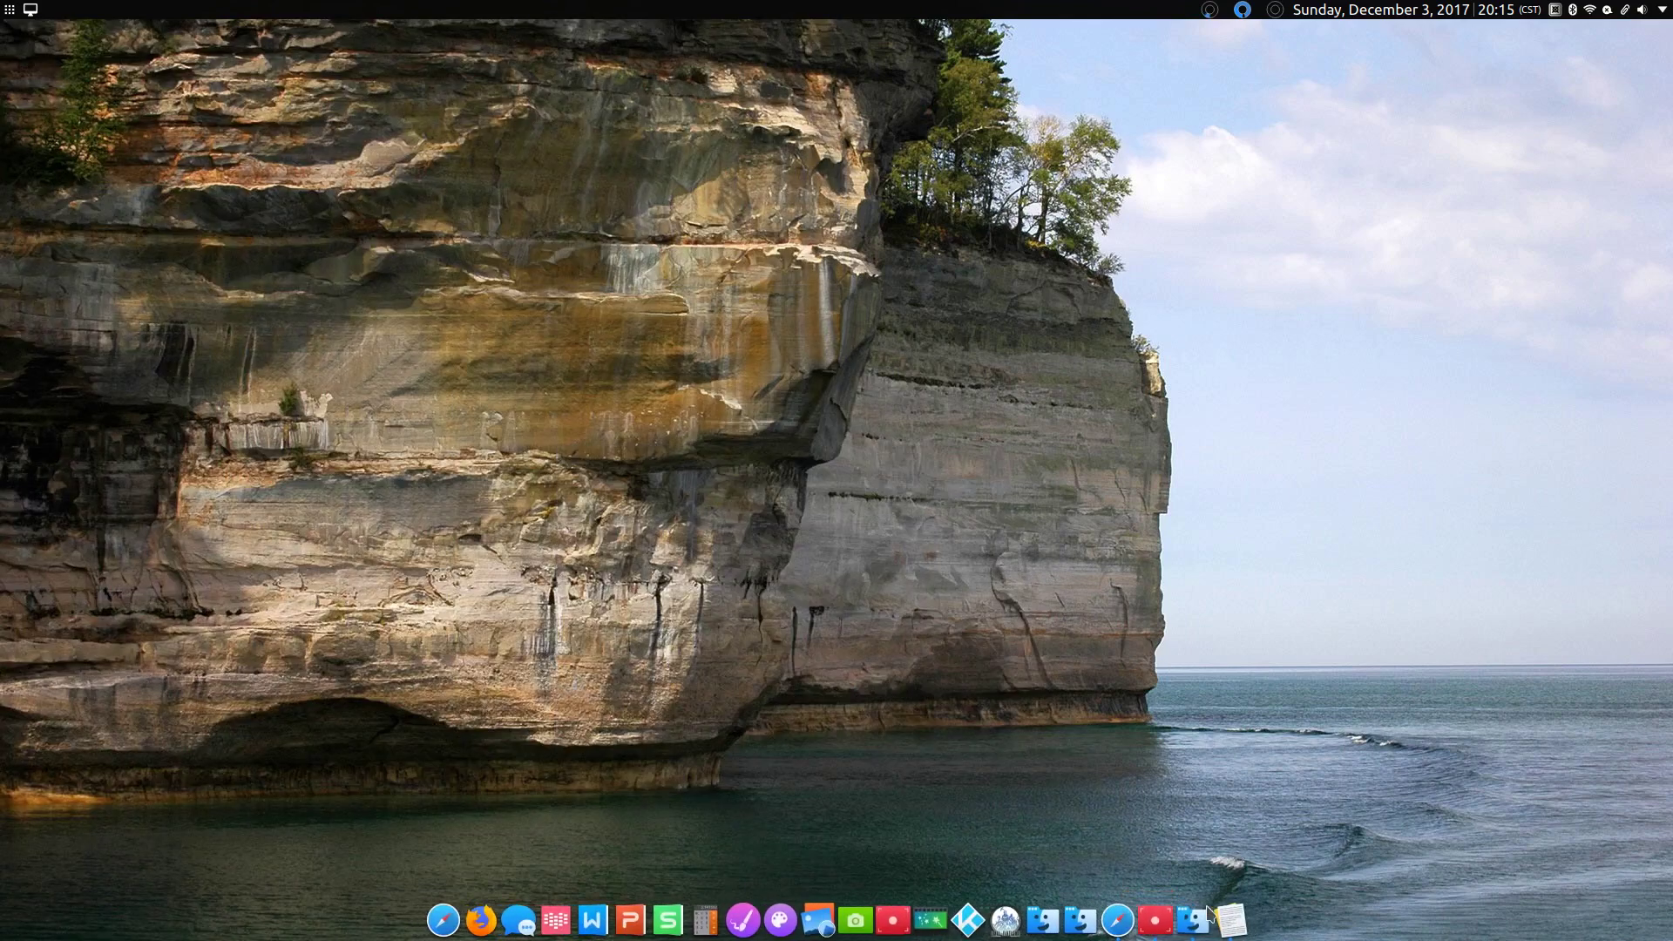
# Step: Restore Dolphin, go to the home folder, and show hidden files
pyautogui.moveTo(1199, 915)
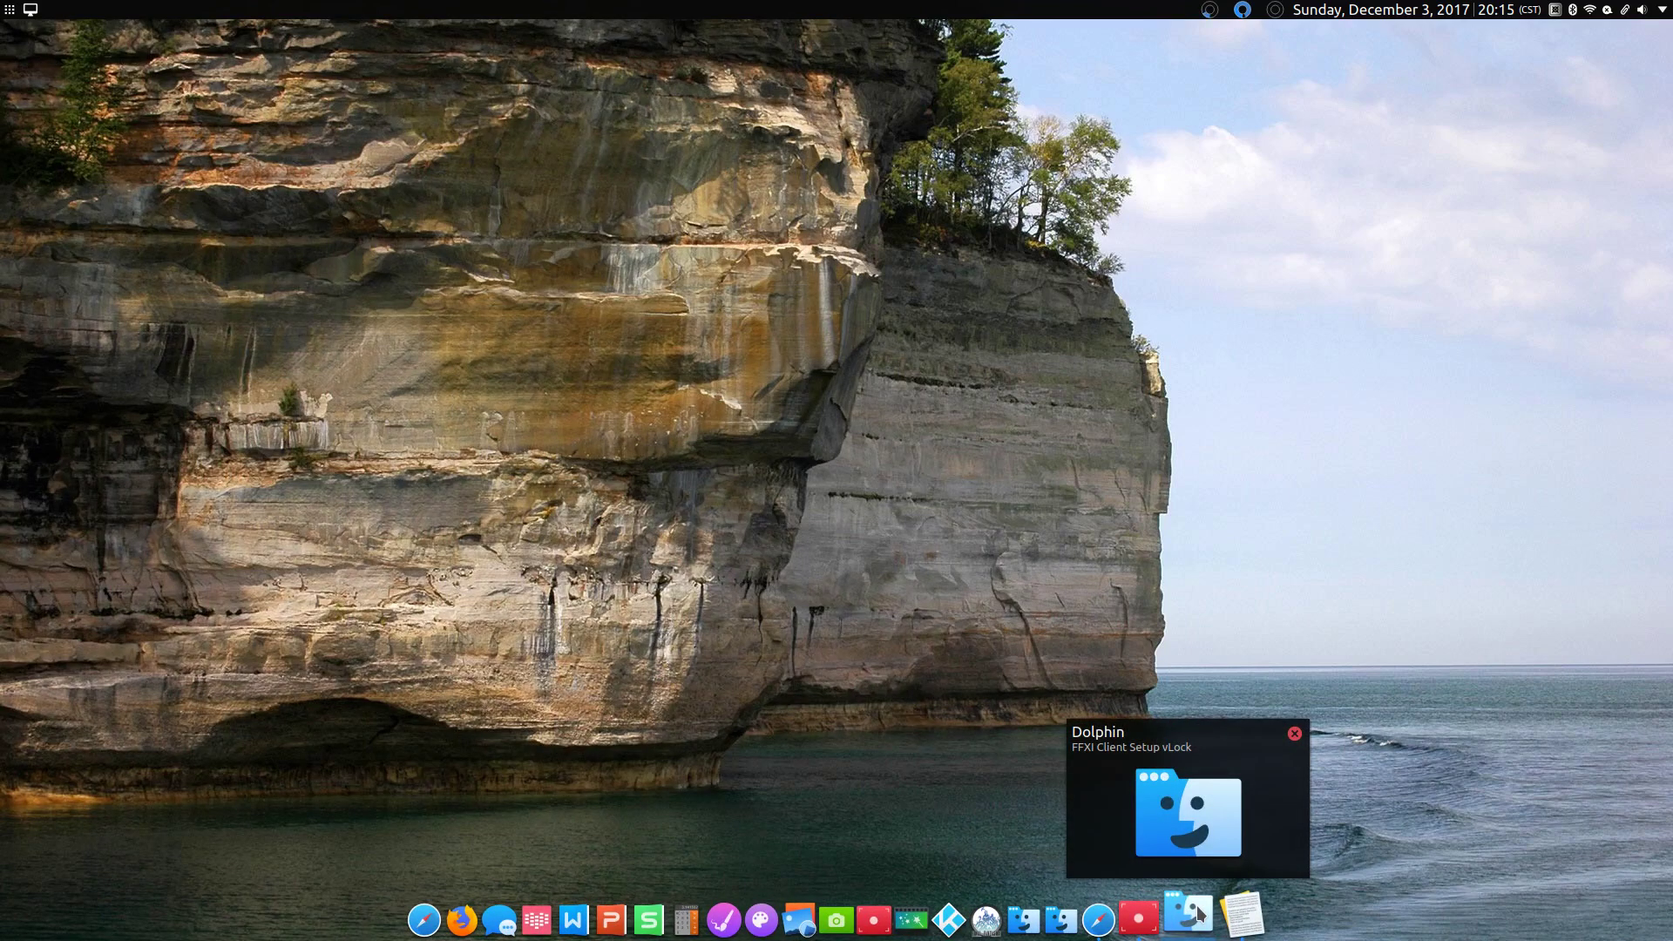
pyautogui.click(1199, 914)
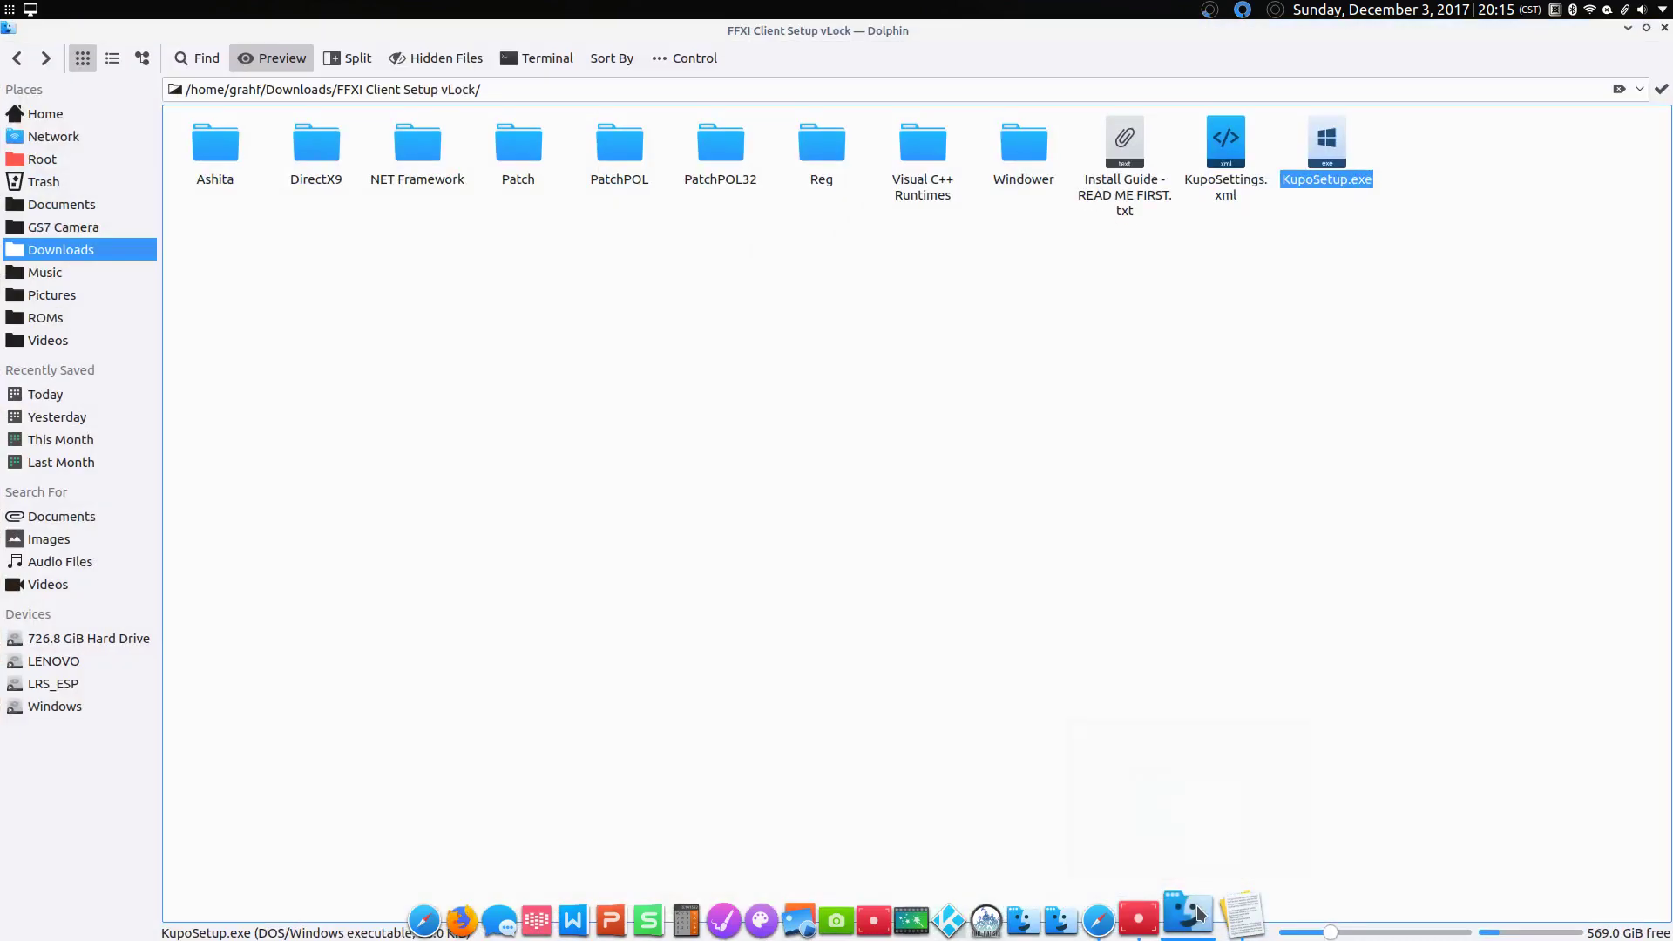
pyautogui.click(1190, 558)
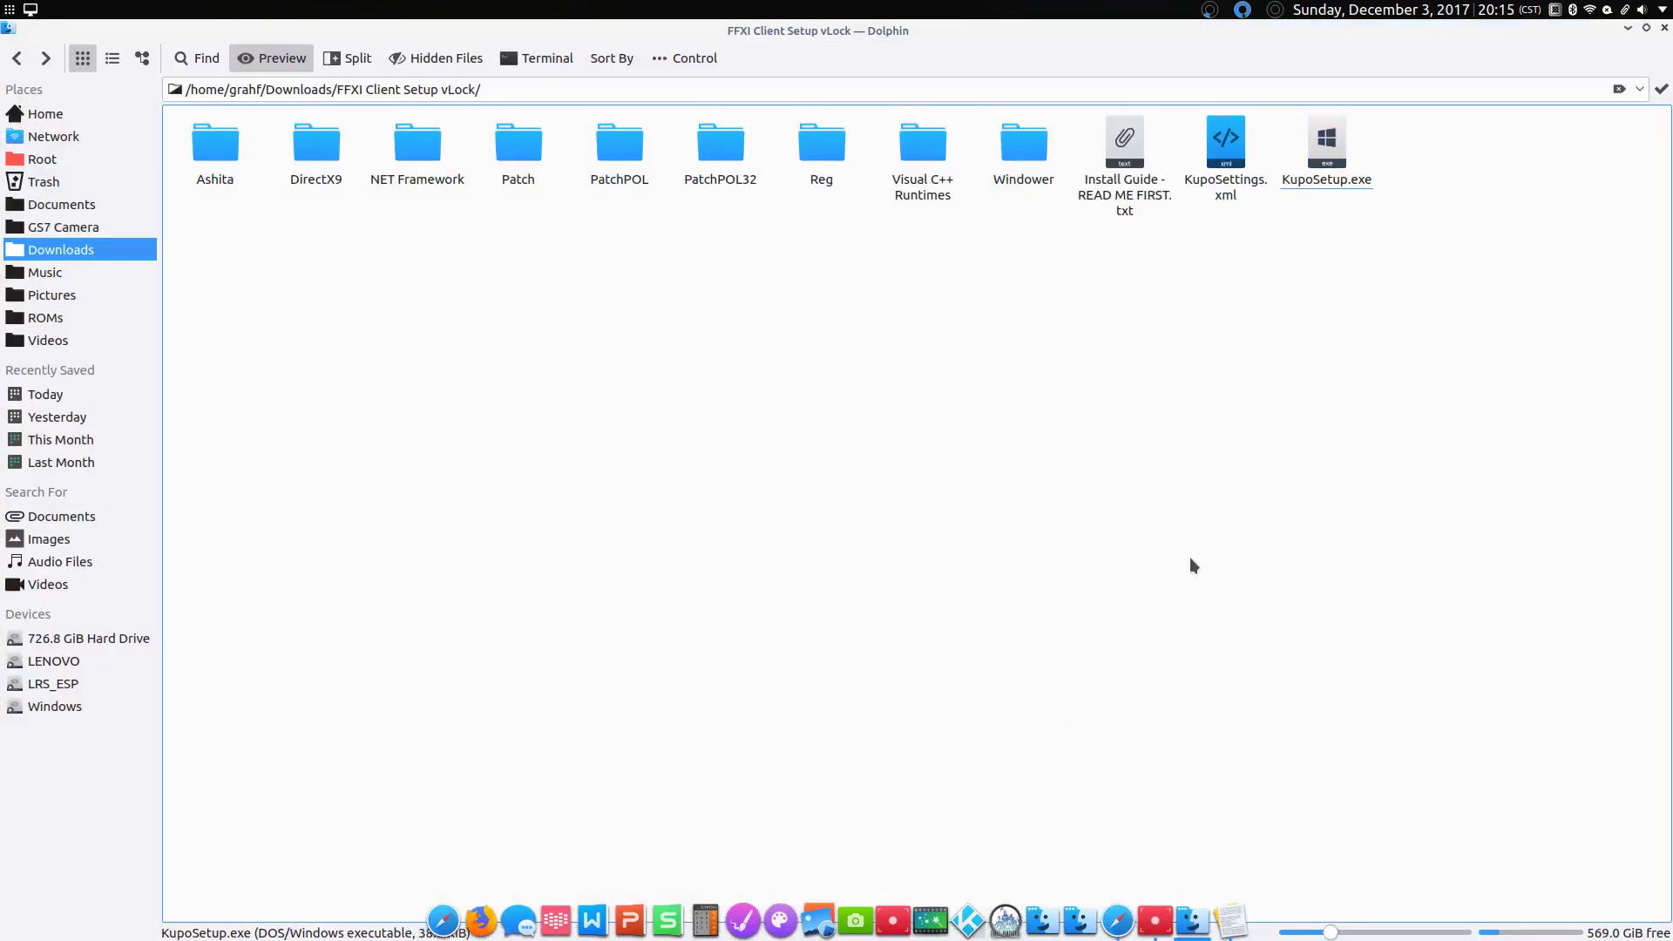
pyautogui.click(41, 117)
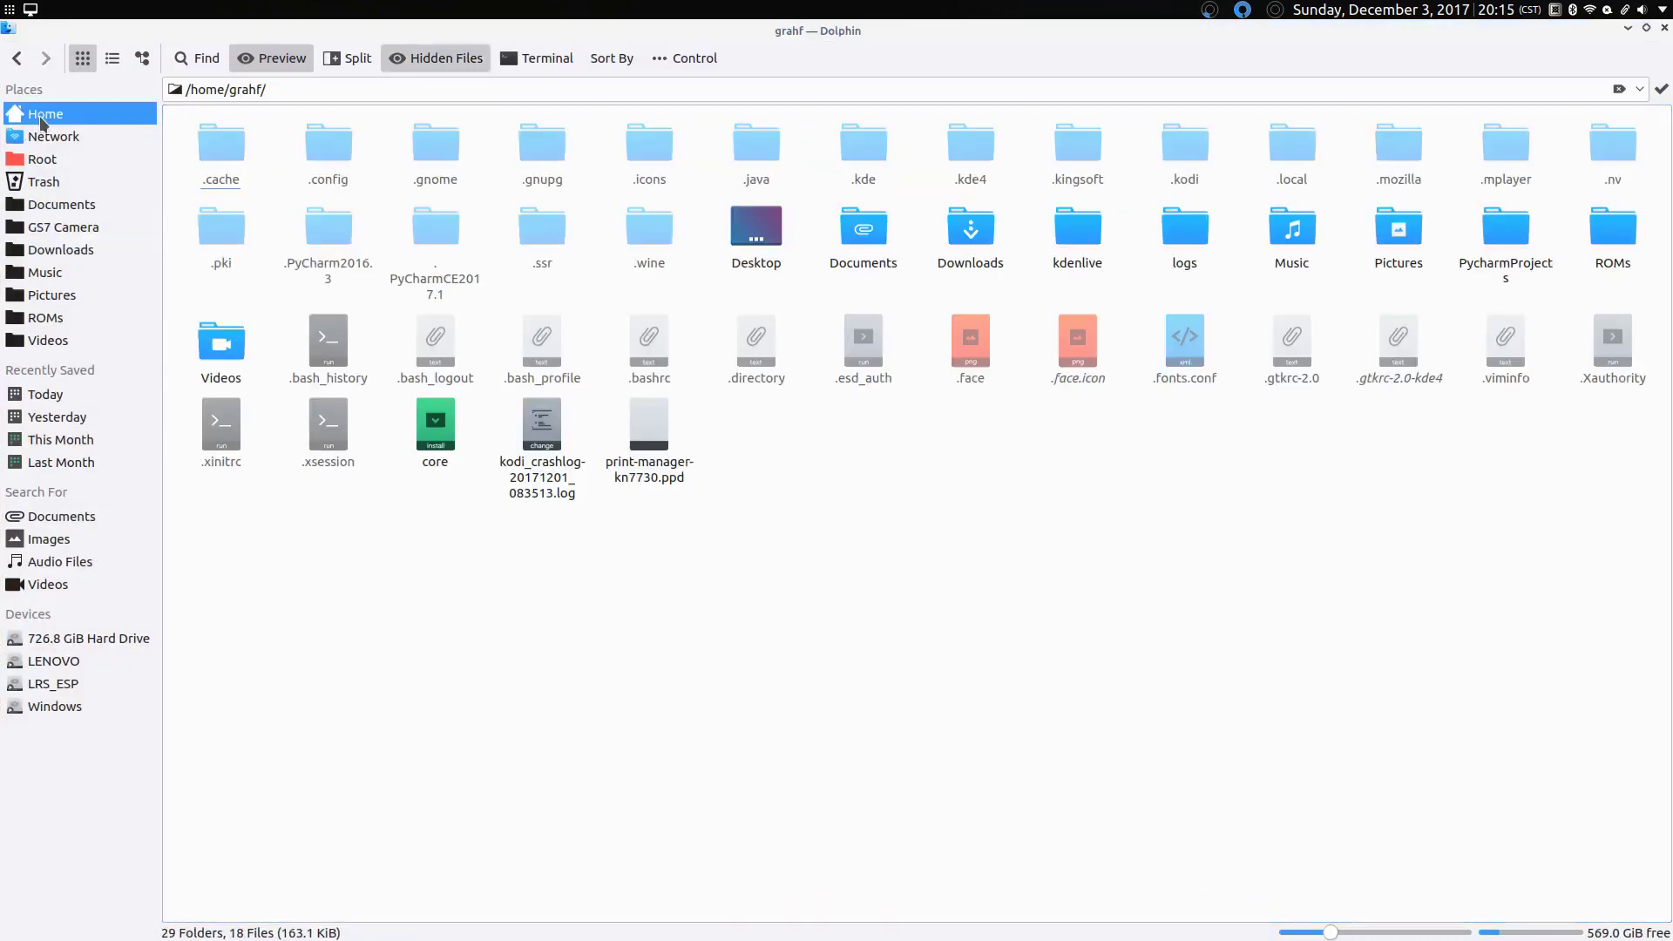
pyautogui.click(442, 60)
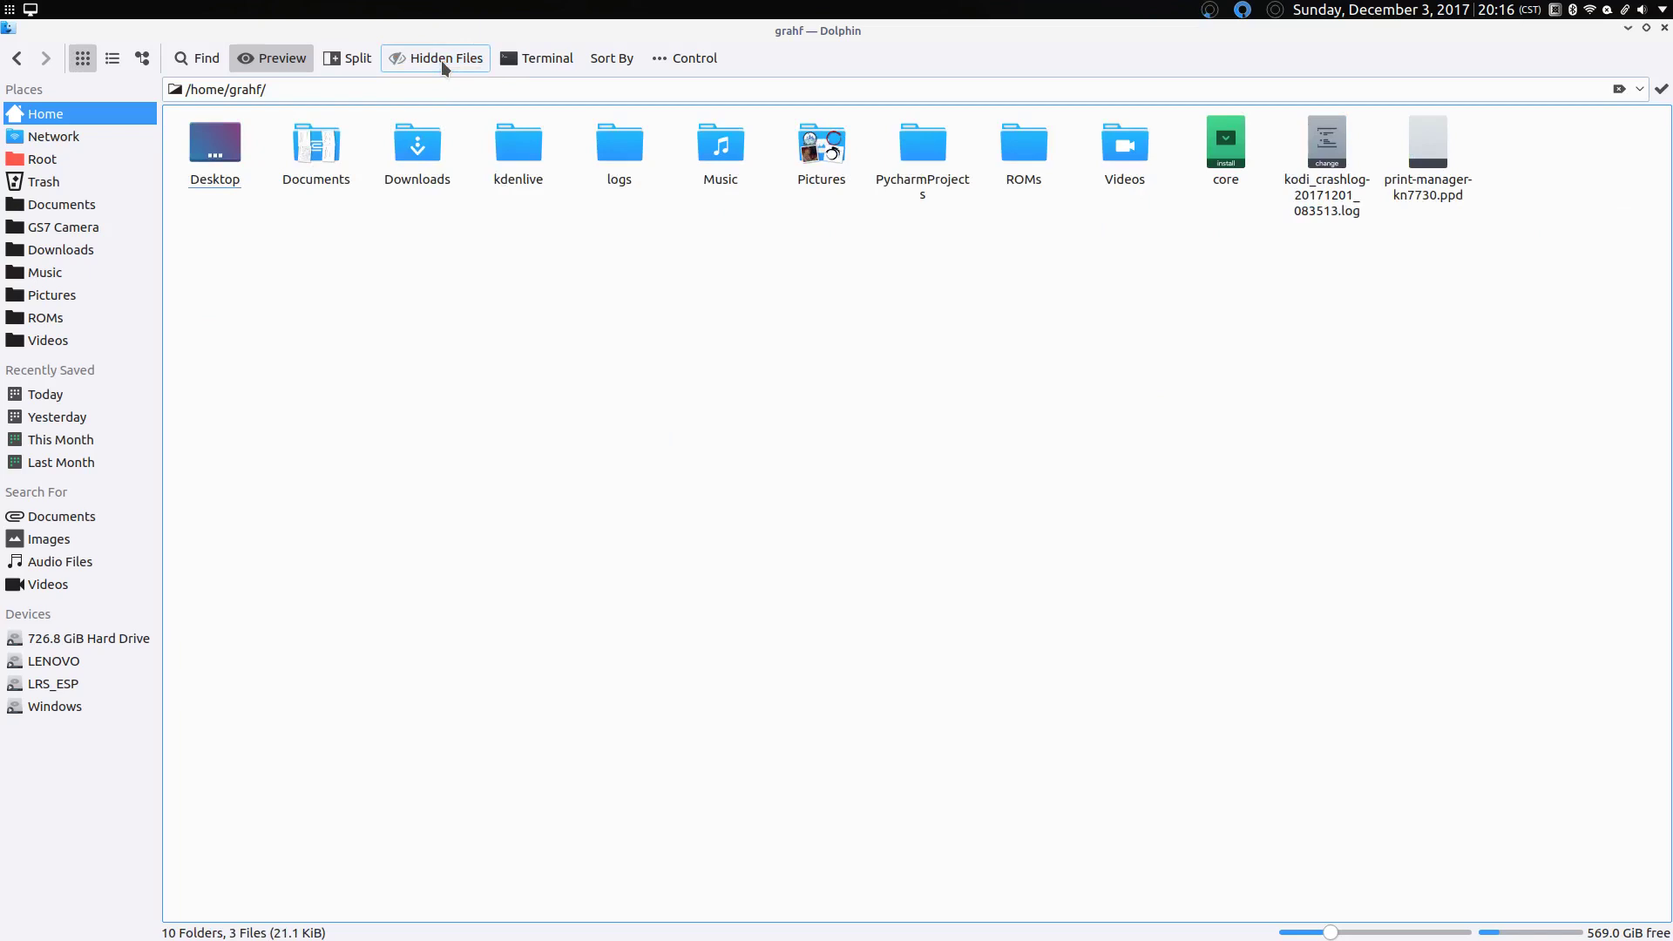
pyautogui.click(440, 60)
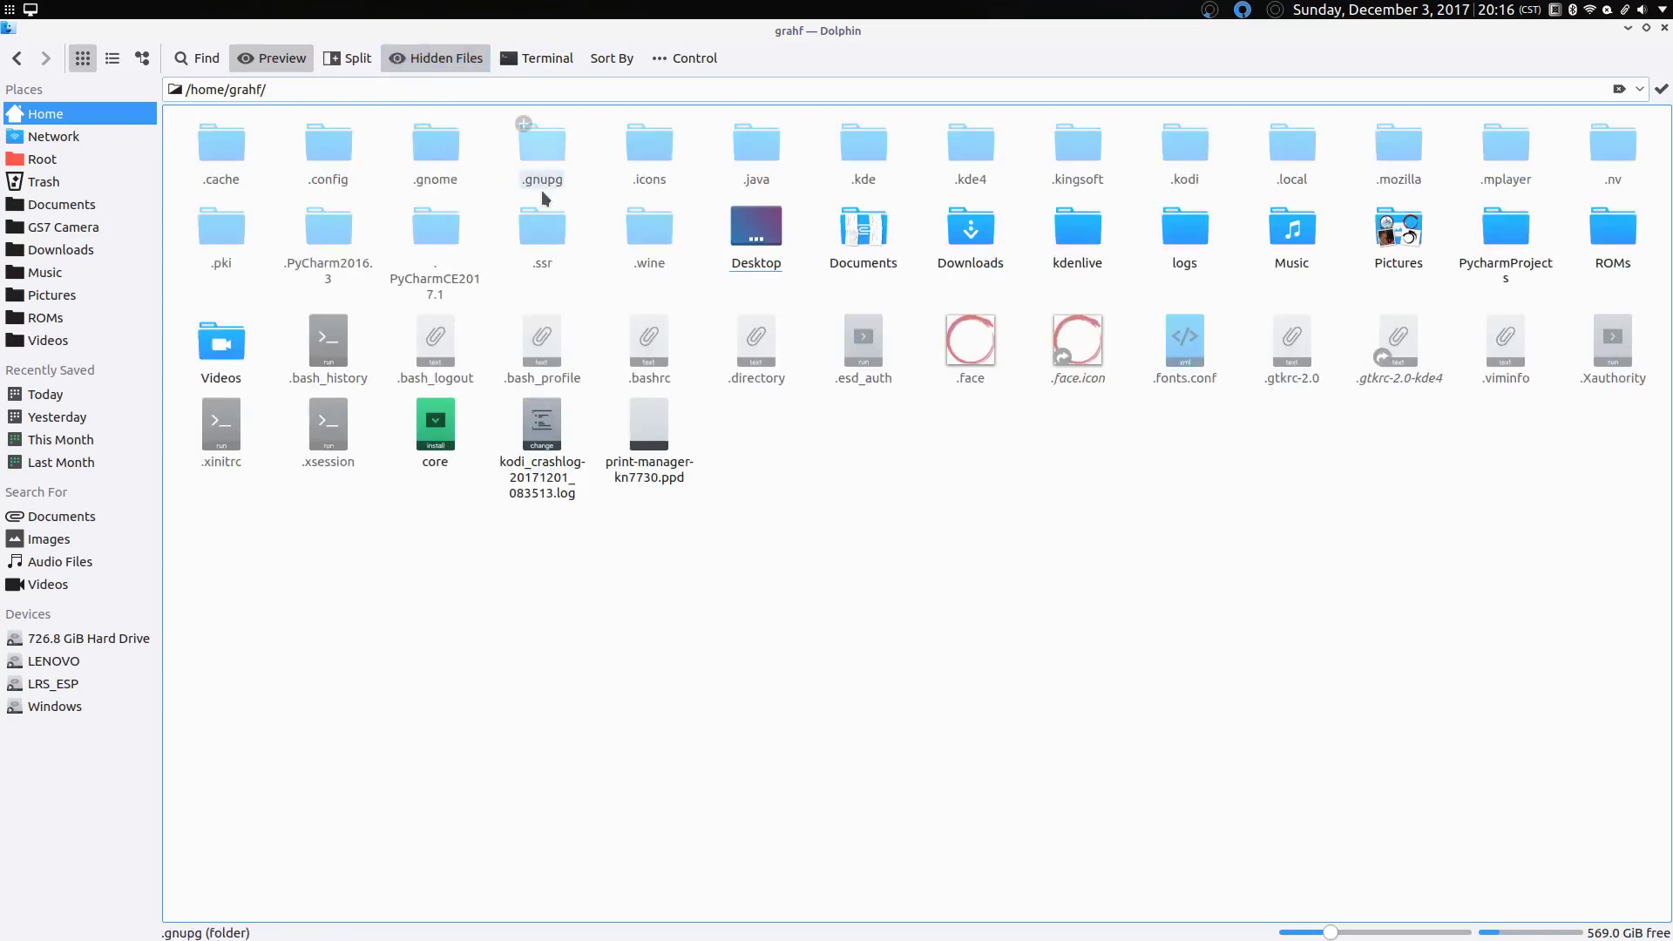
# Step: Open .wine > drive_c > PlayOnline > SquareEnix > PlayOnlineViewer and select pol.exe
pyautogui.click(657, 242)
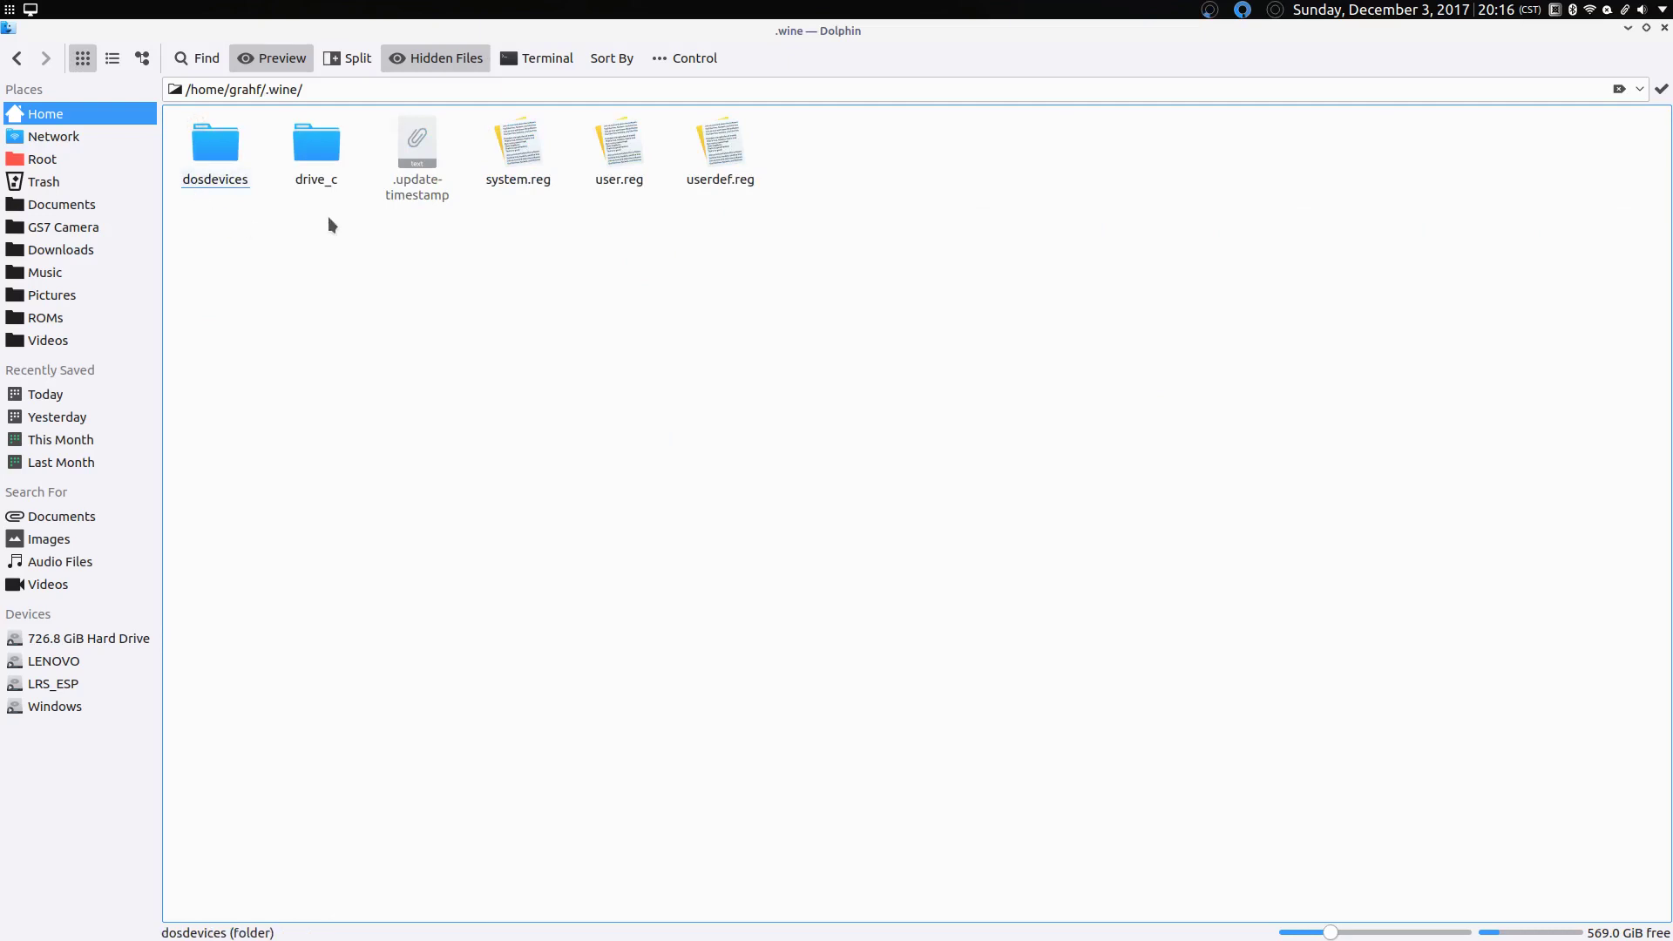
pyautogui.click(306, 171)
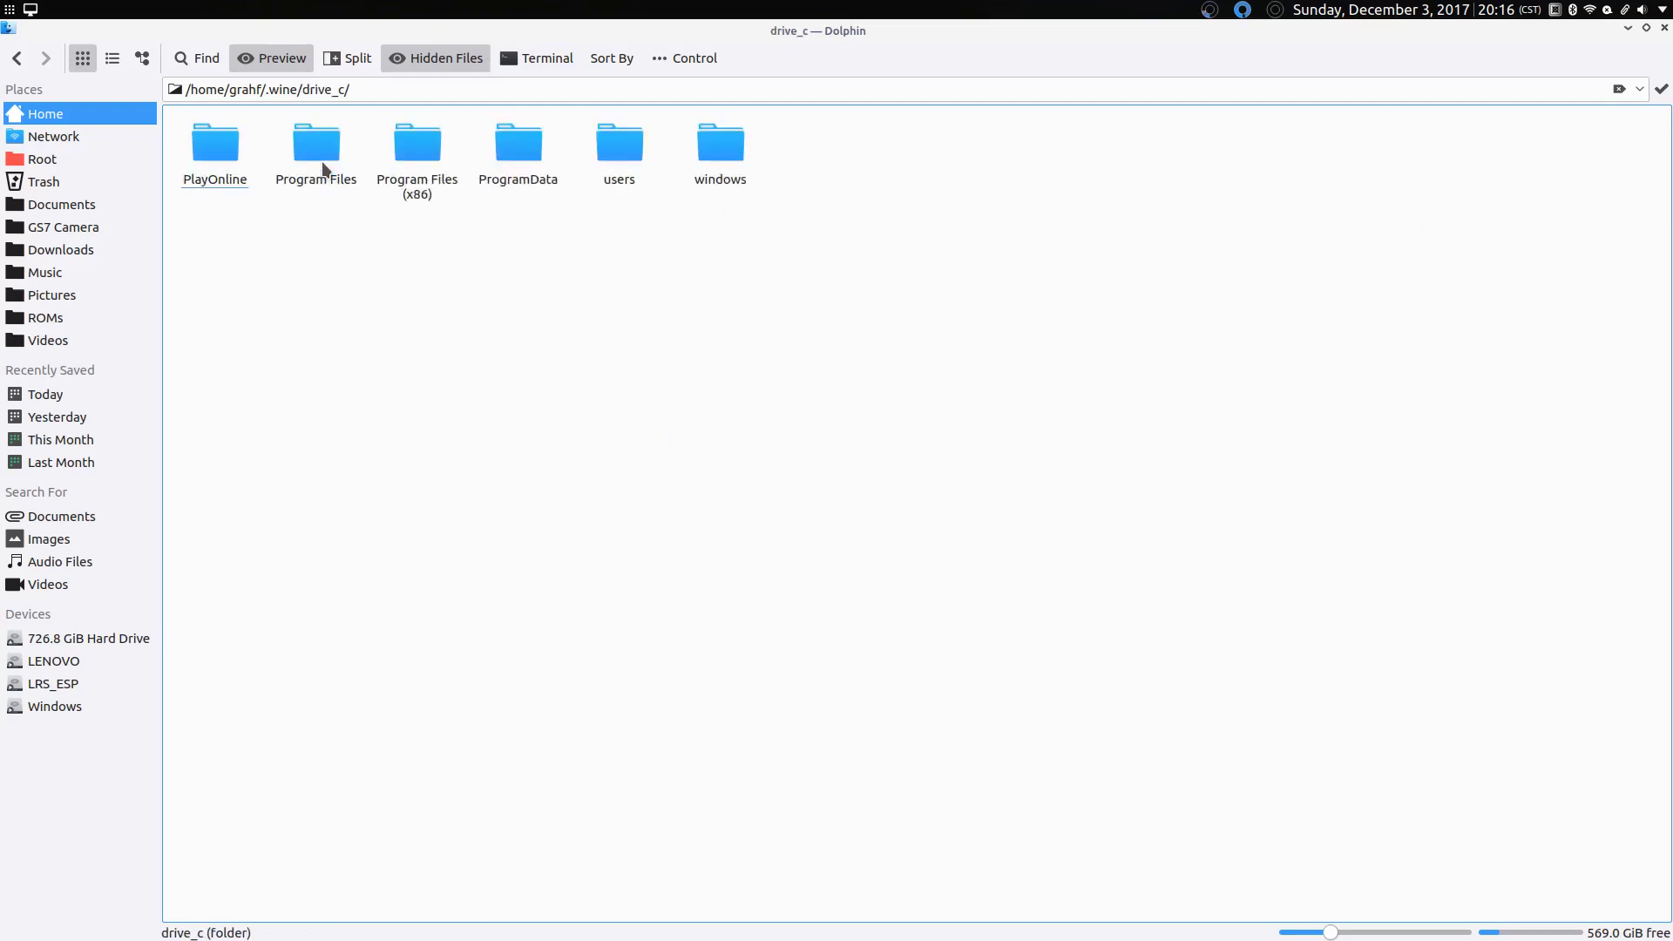
pyautogui.click(211, 187)
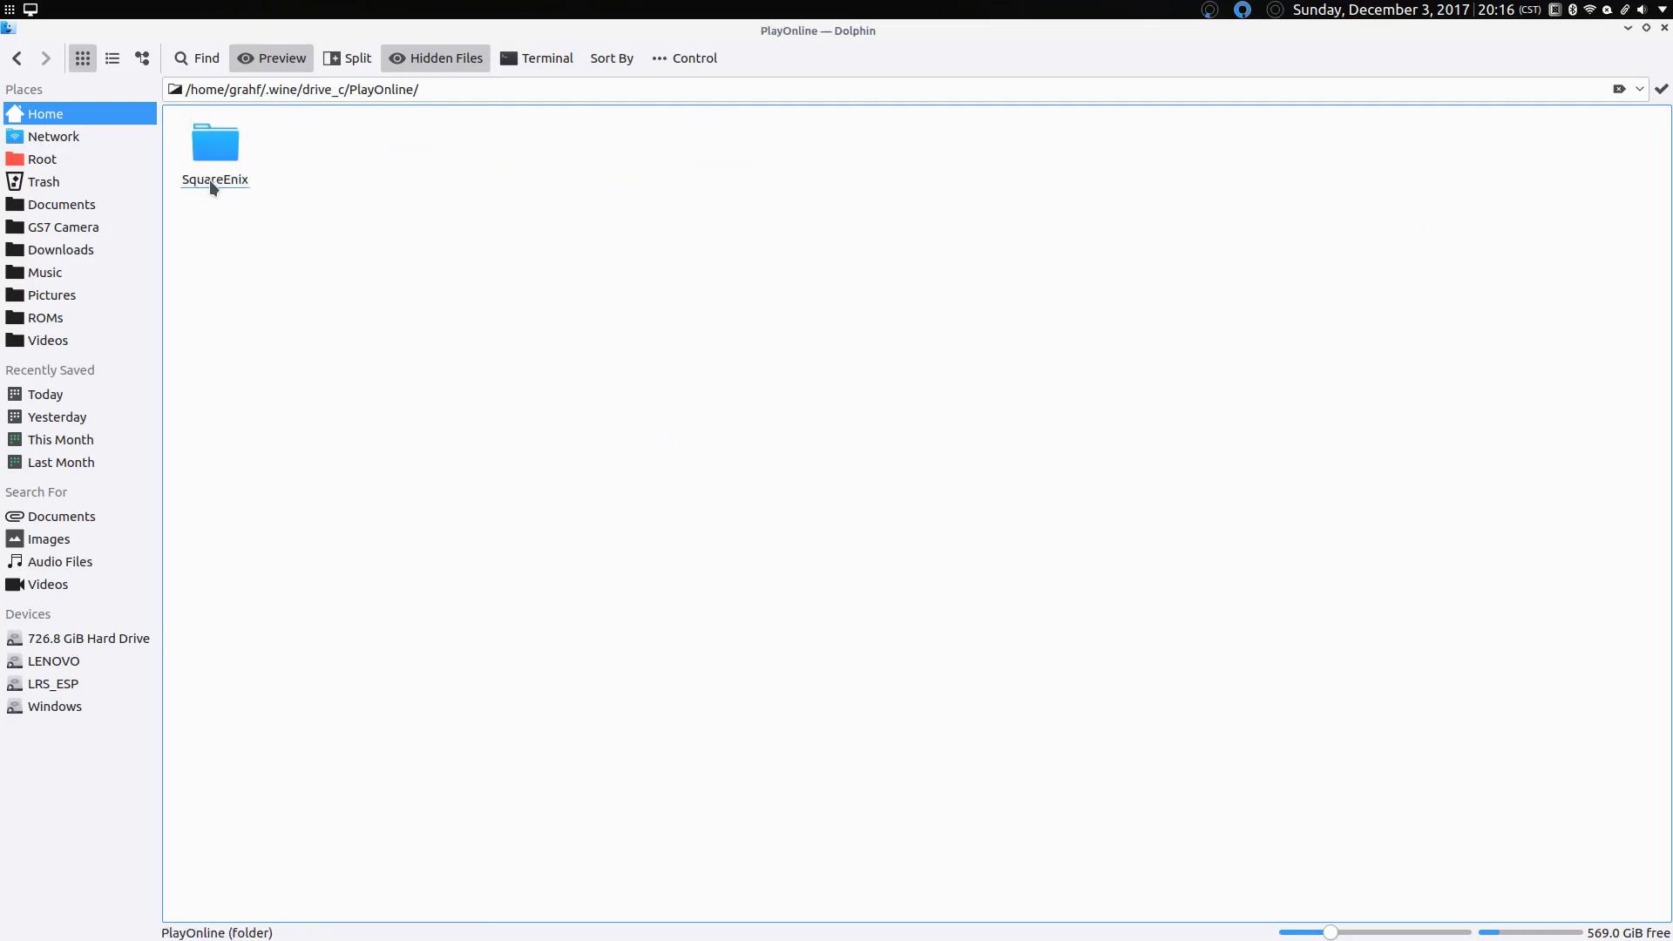
pyautogui.click(211, 184)
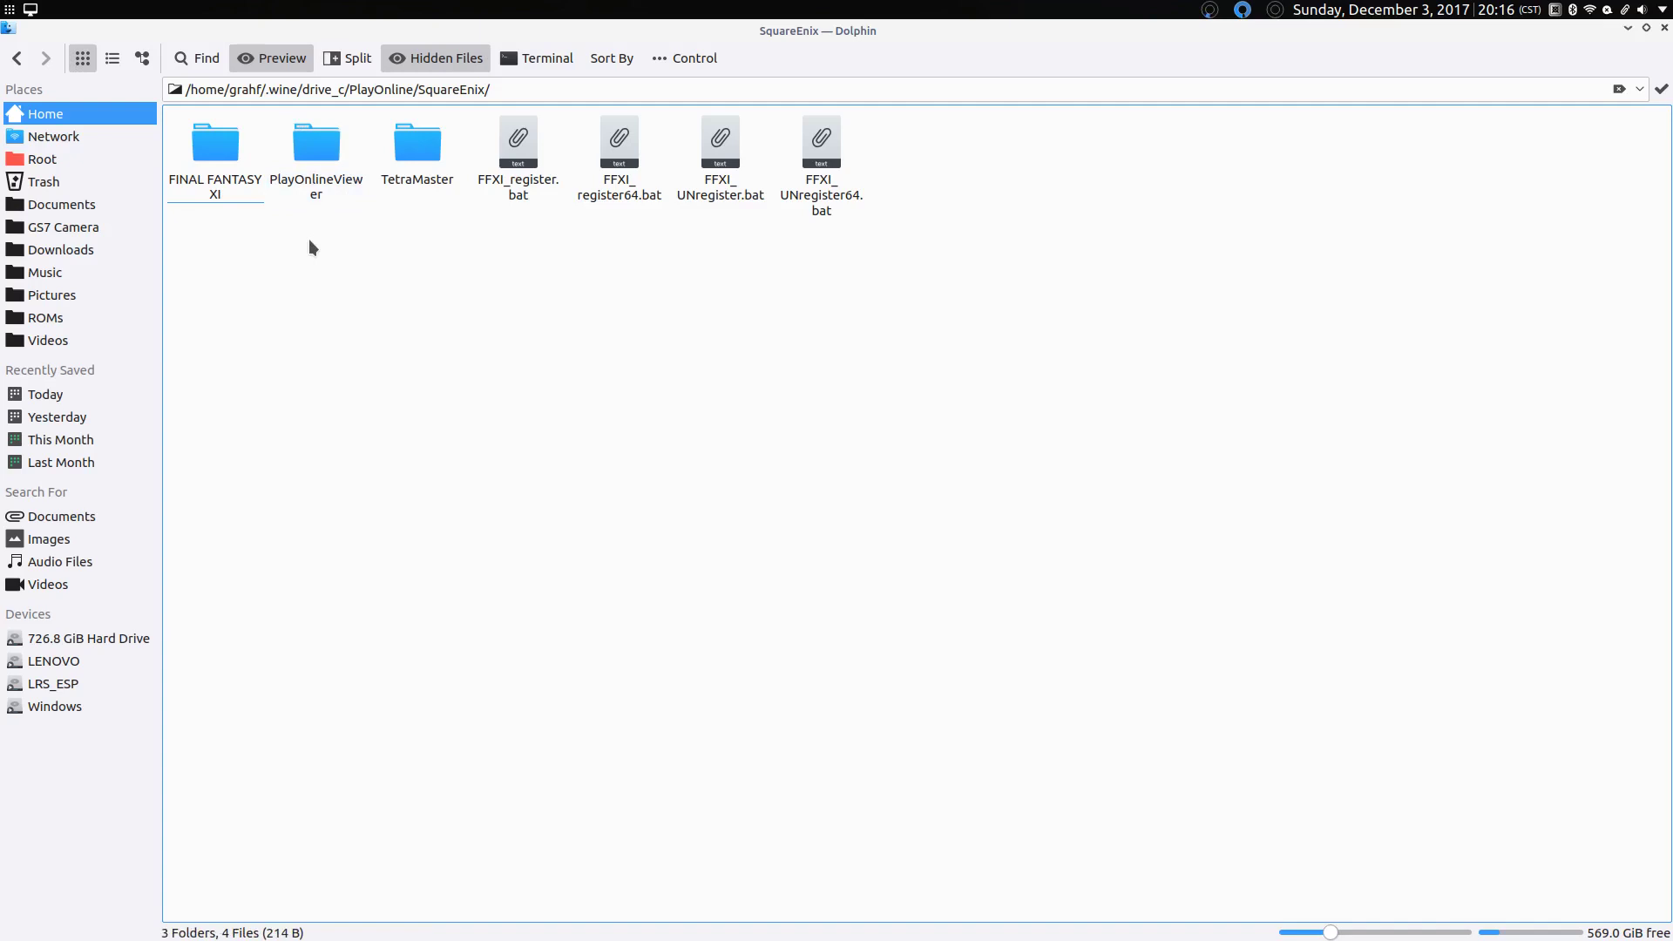
pyautogui.click(307, 183)
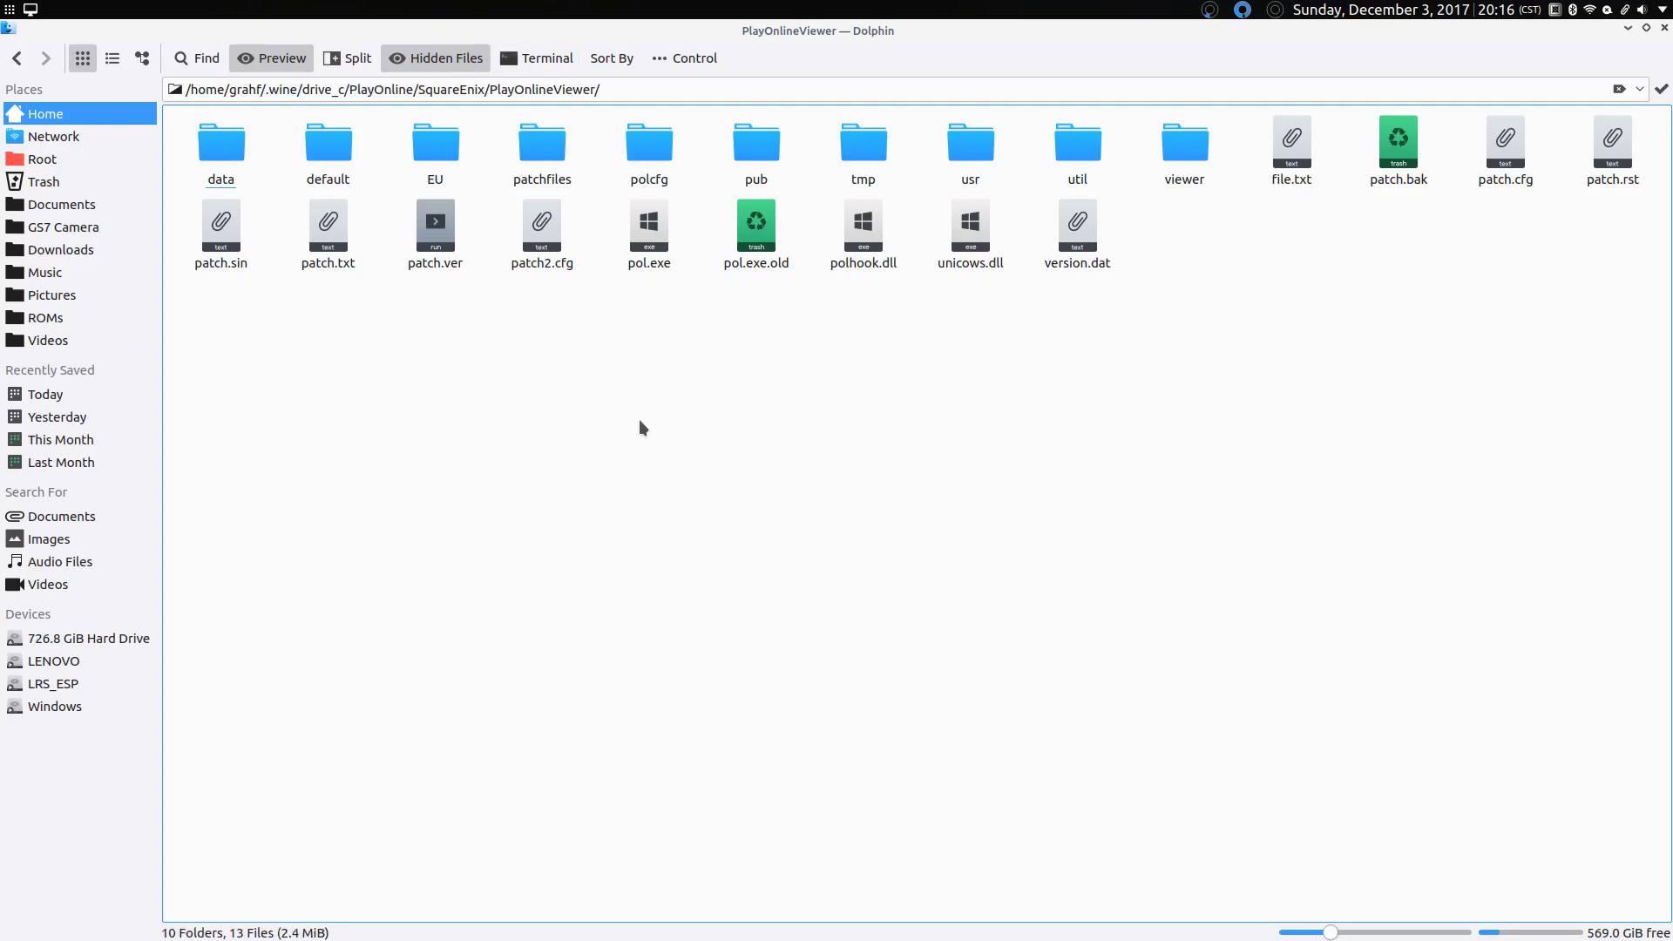
pyautogui.moveTo(678, 353); pyautogui.dragTo(614, 220)
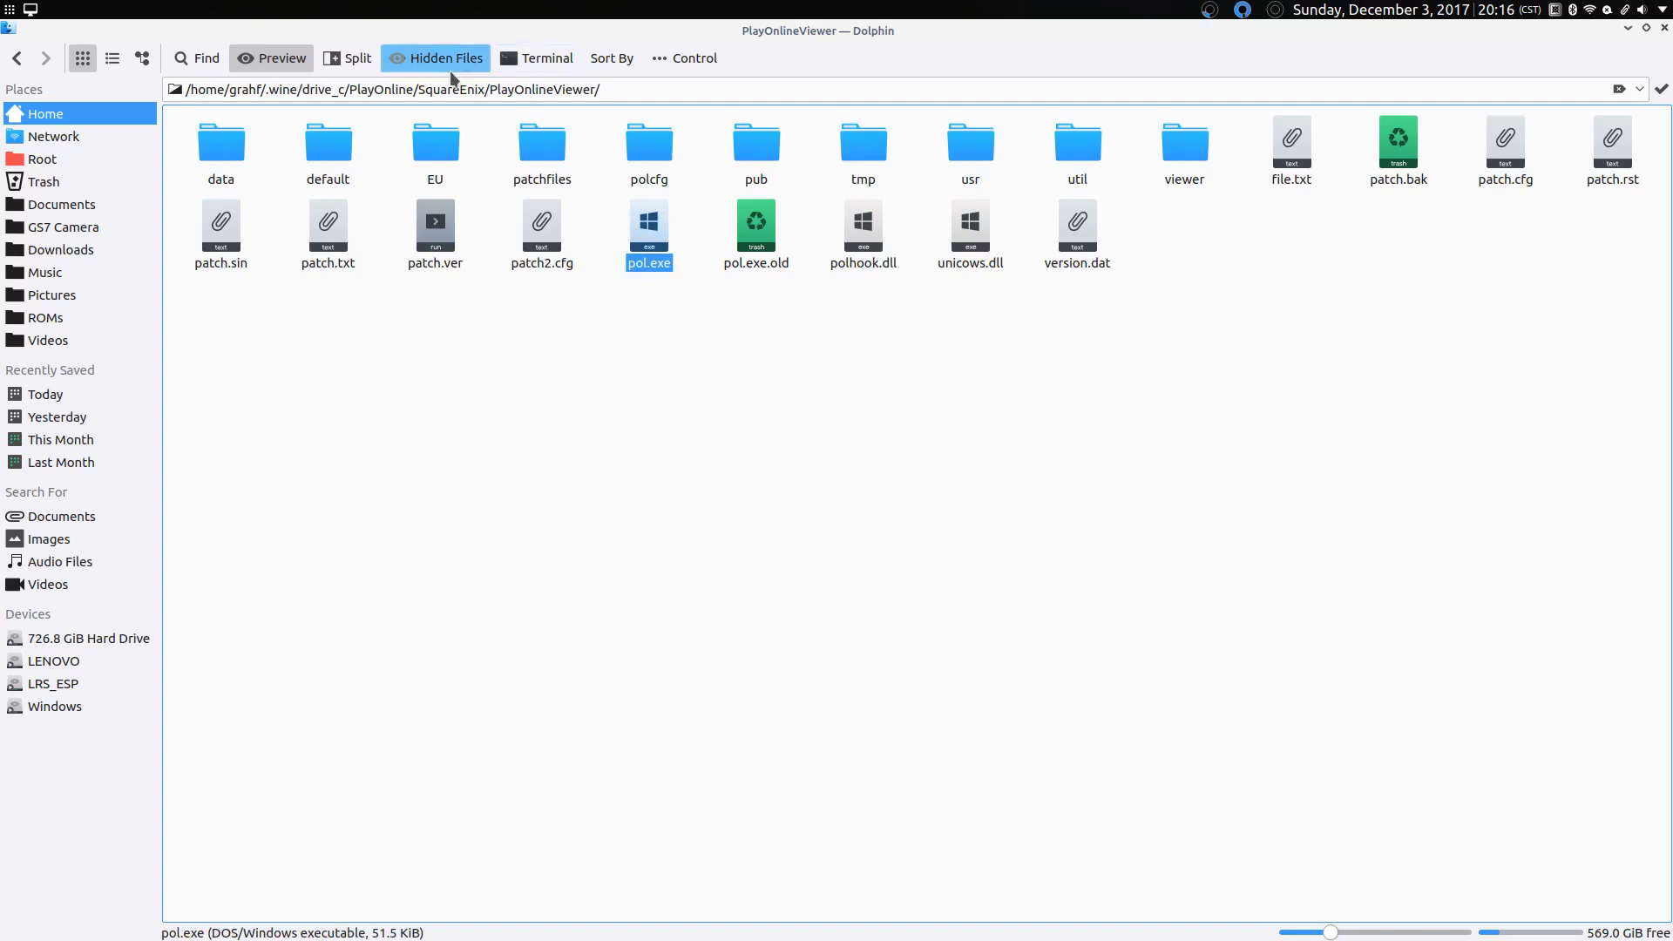
# Step: Split the view and open Downloads > FFXI Client Setup vLock > Ashita > KupoLoader on the right
pyautogui.click(331, 59)
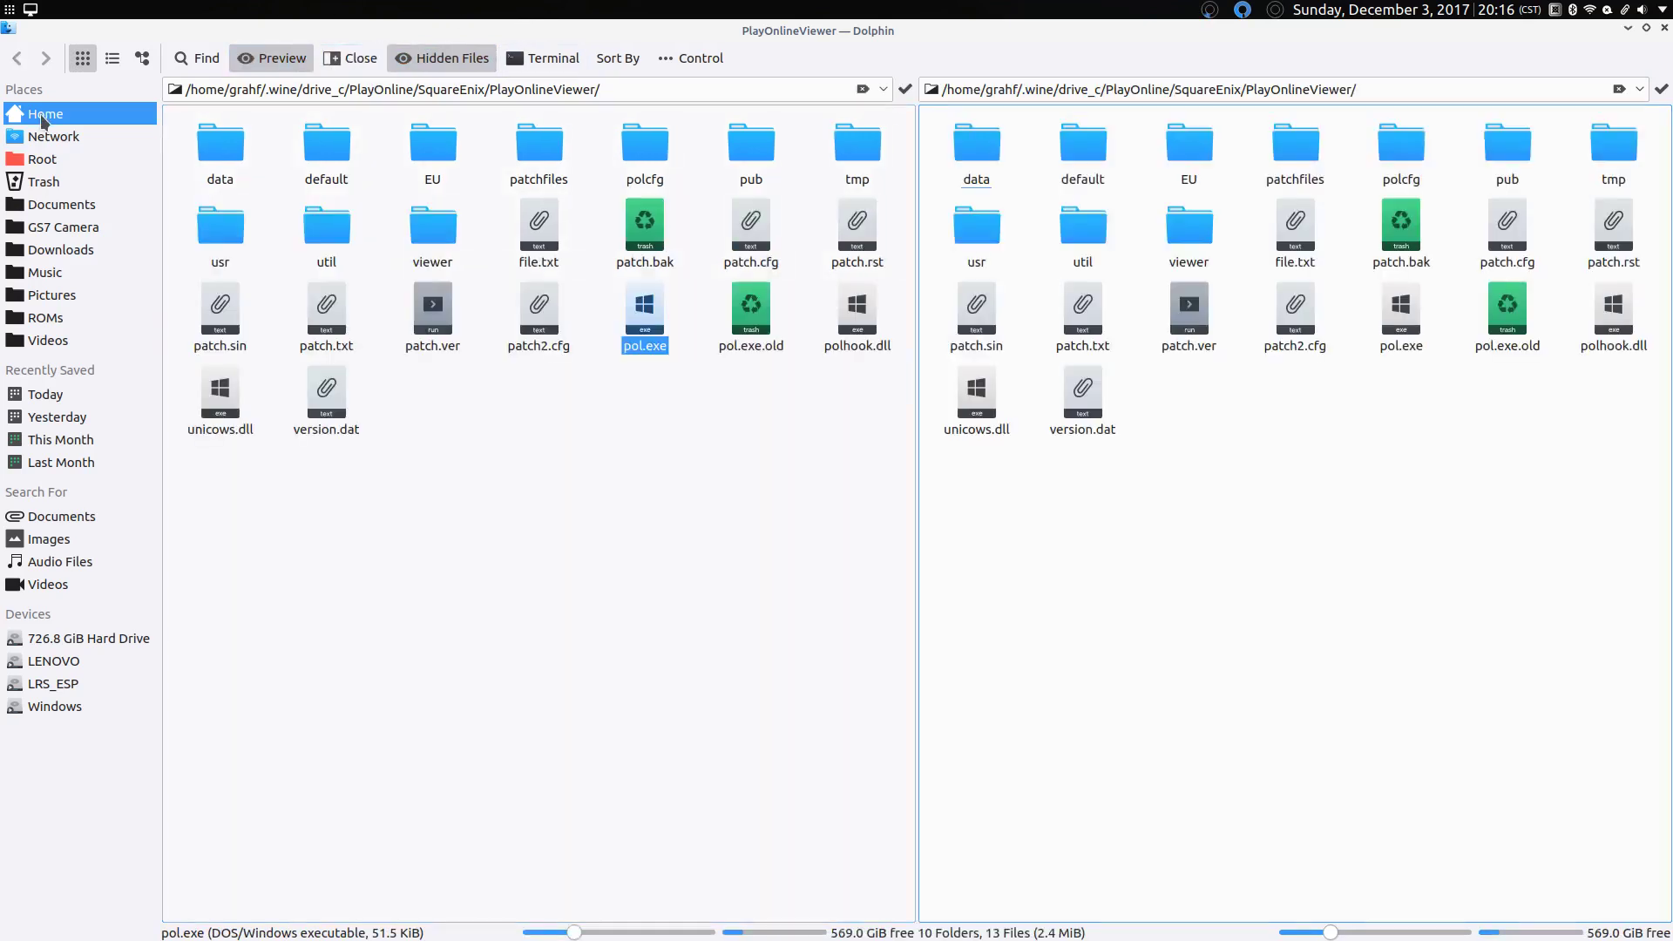
pyautogui.click(44, 115)
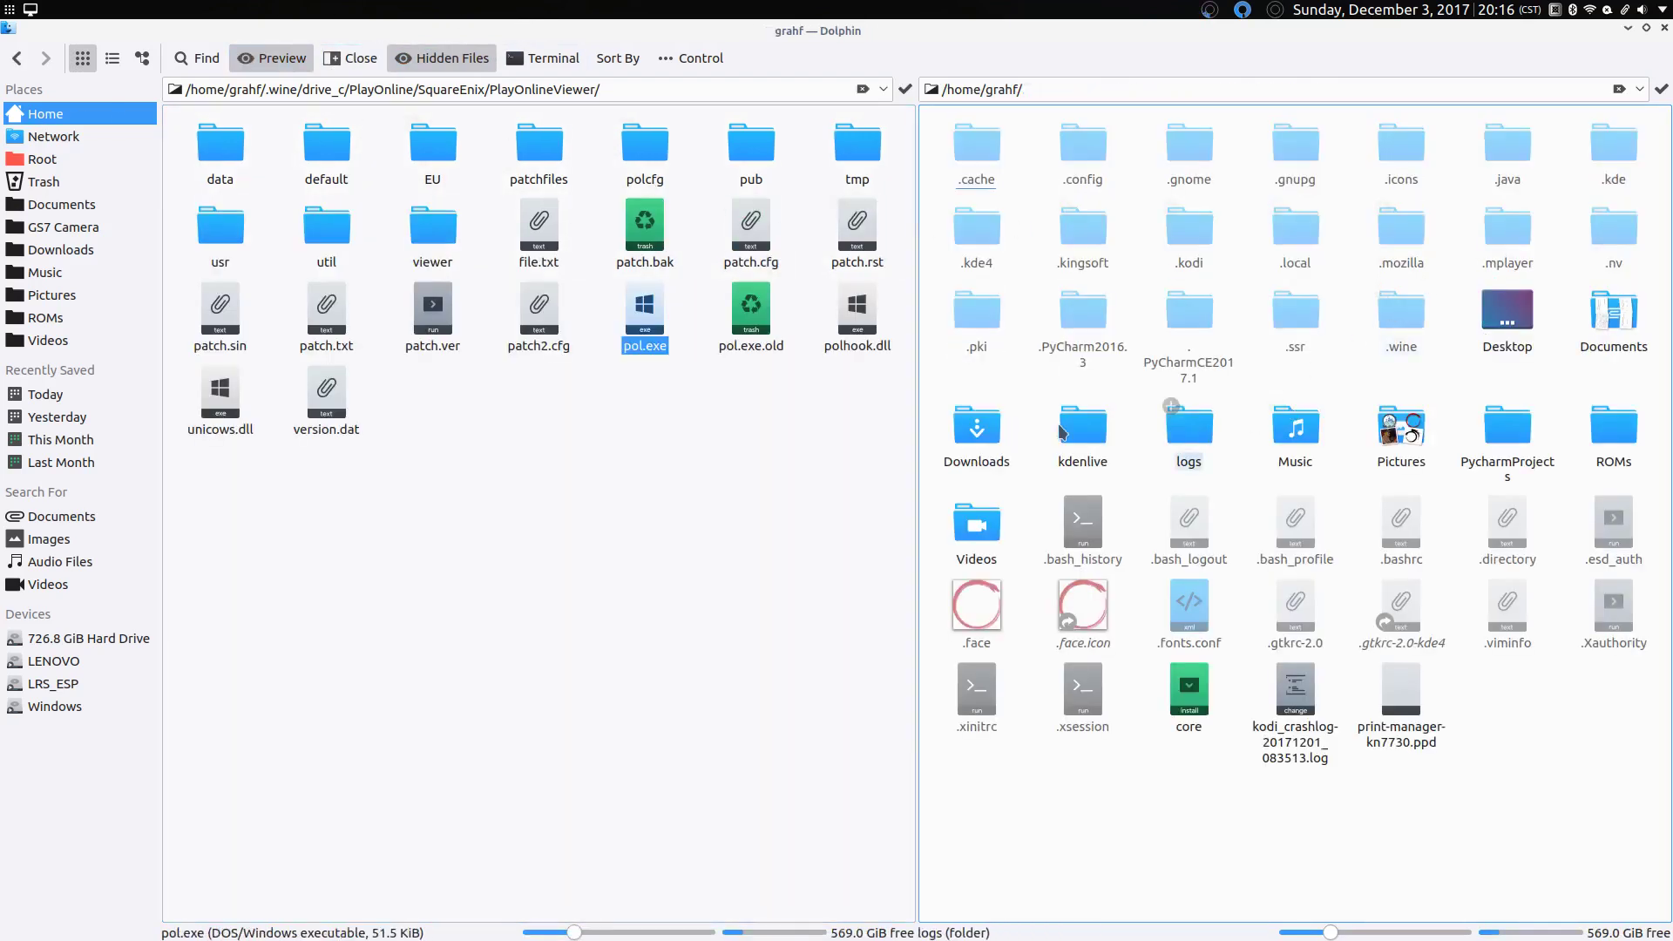
pyautogui.click(987, 441)
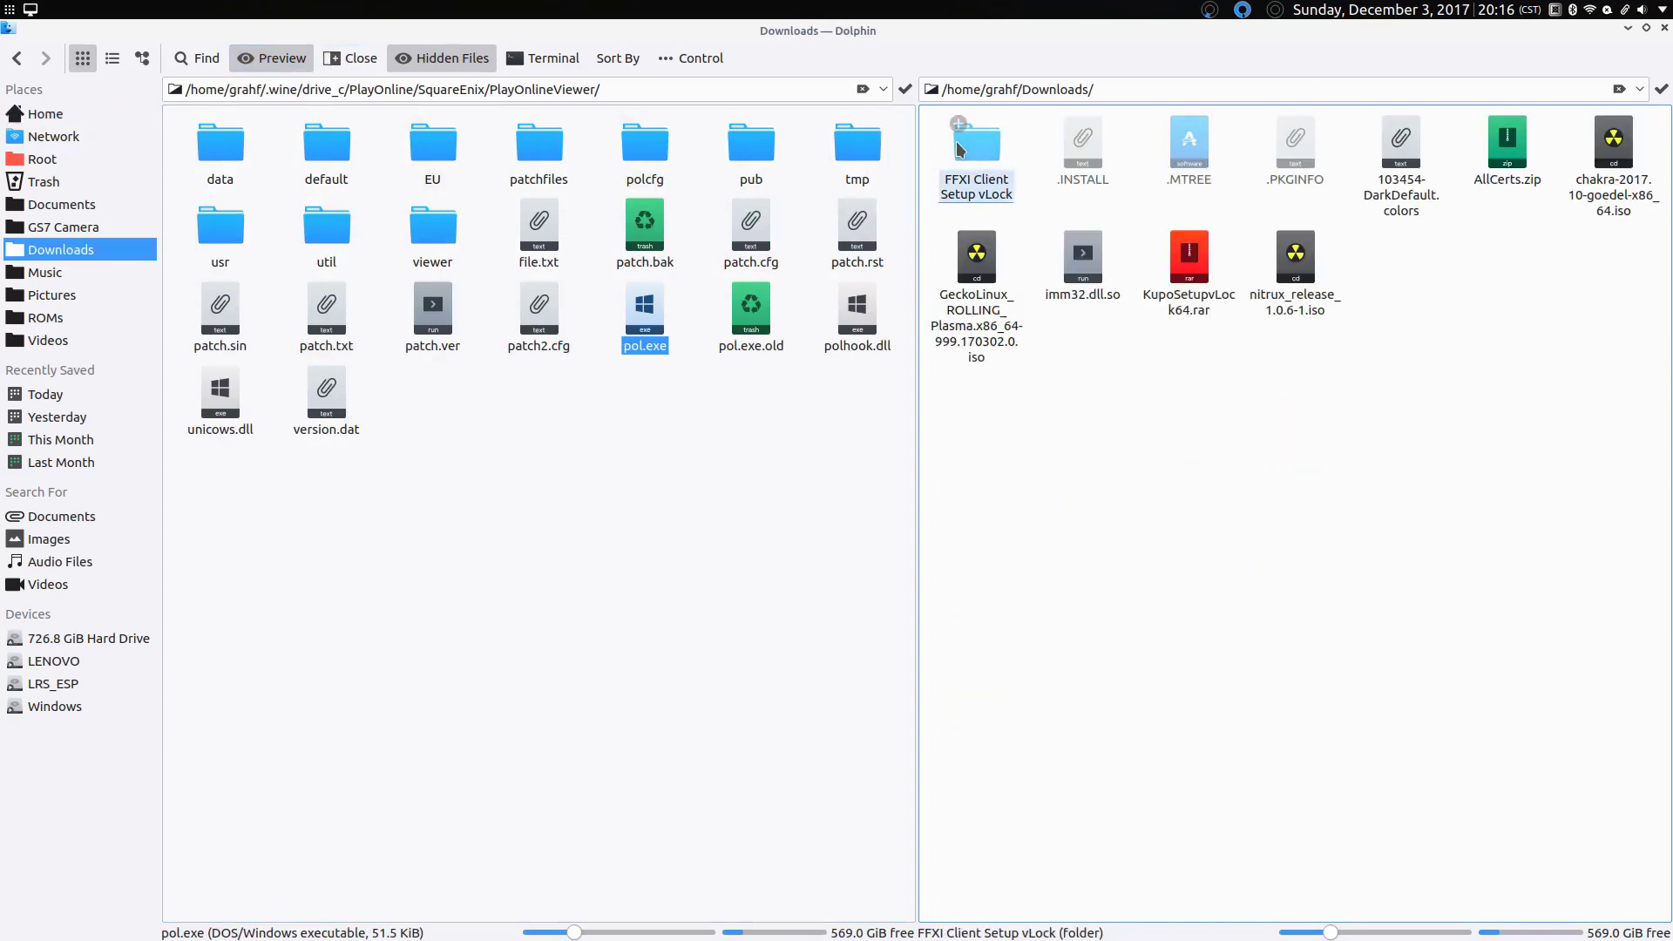
pyautogui.click(979, 180)
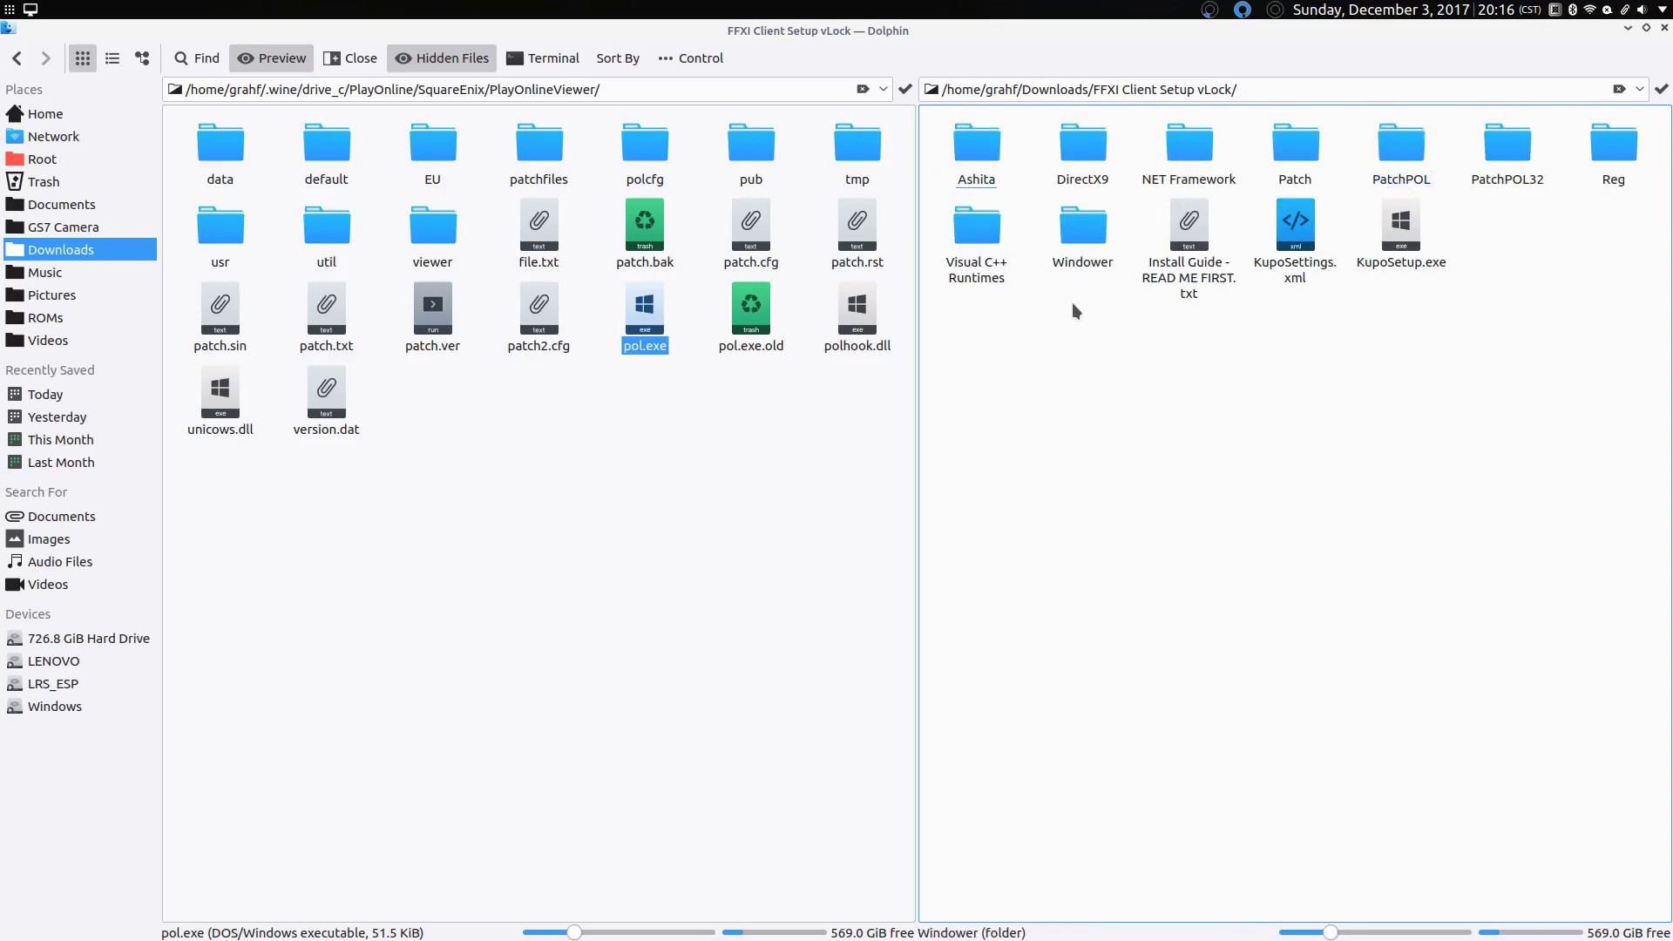
pyautogui.click(979, 174)
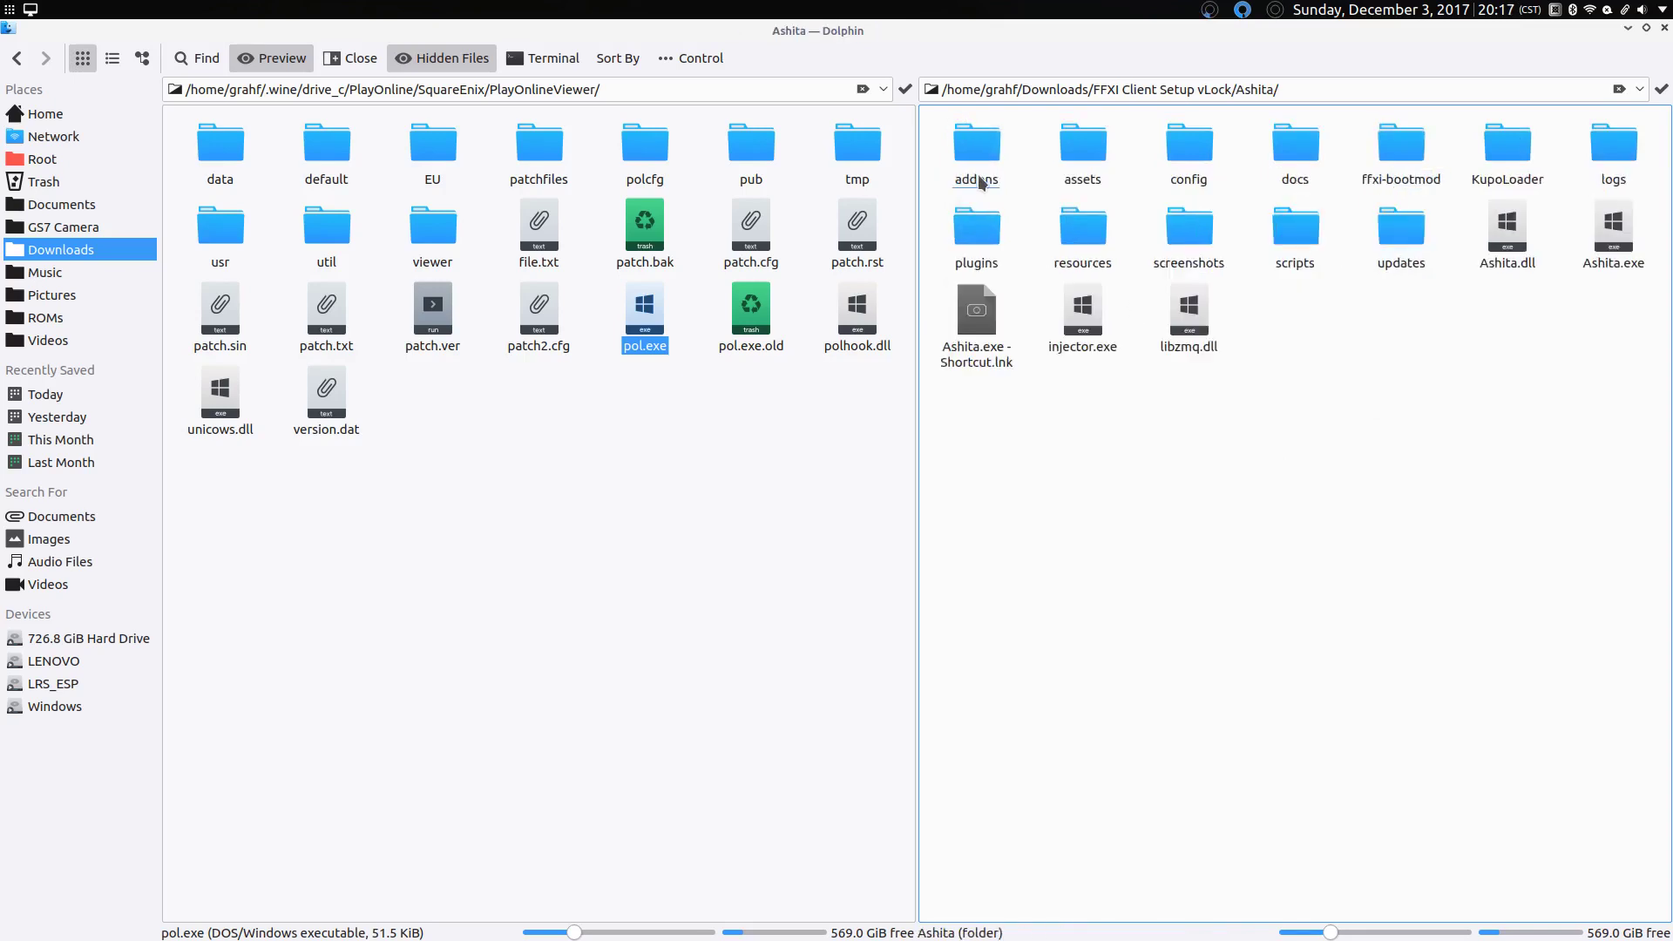
pyautogui.click(1531, 180)
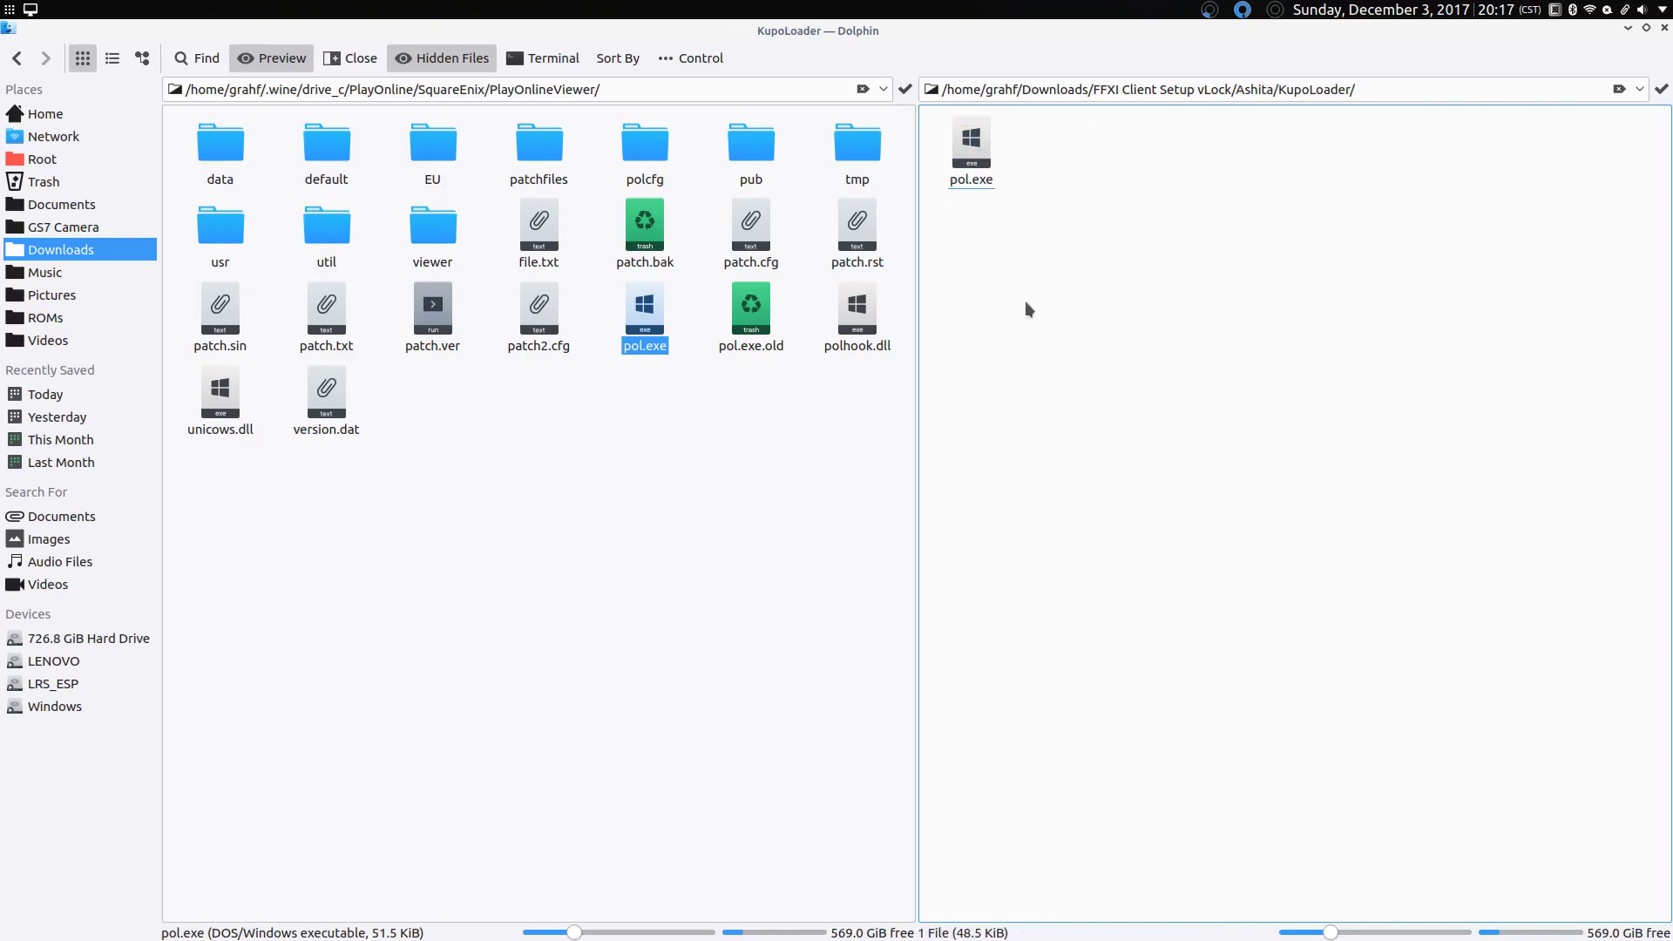
# Step: Rename the original pol.exe to polOriginal.exe via its Properties
pyautogui.rightClick(645, 353)
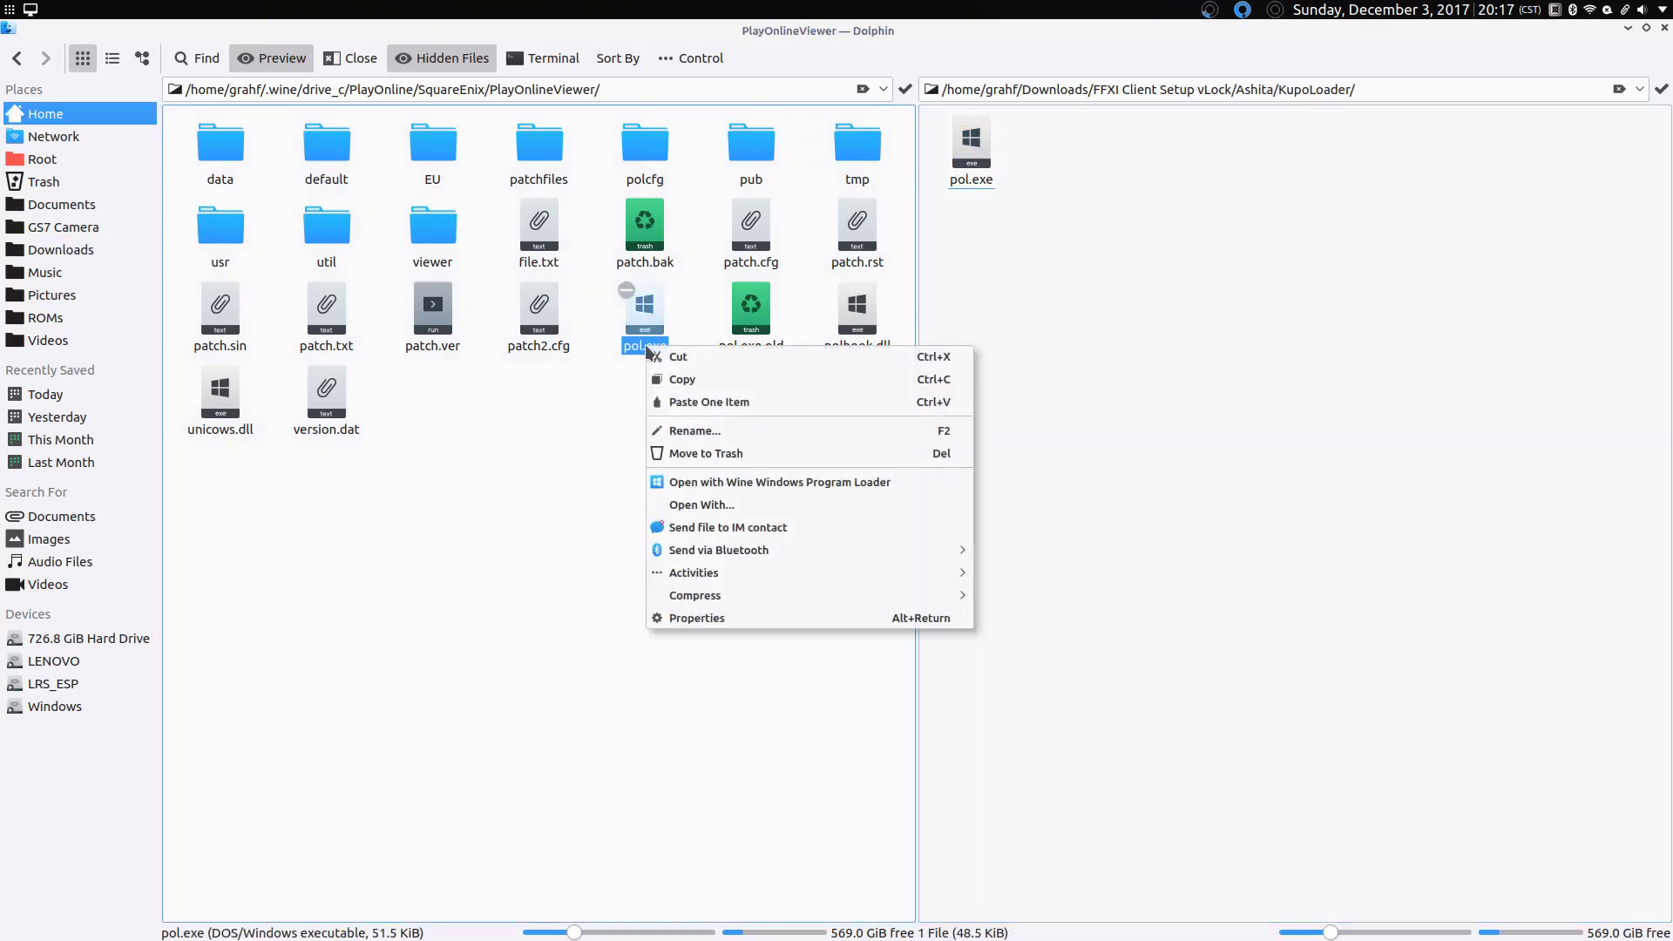
pyautogui.click(684, 617)
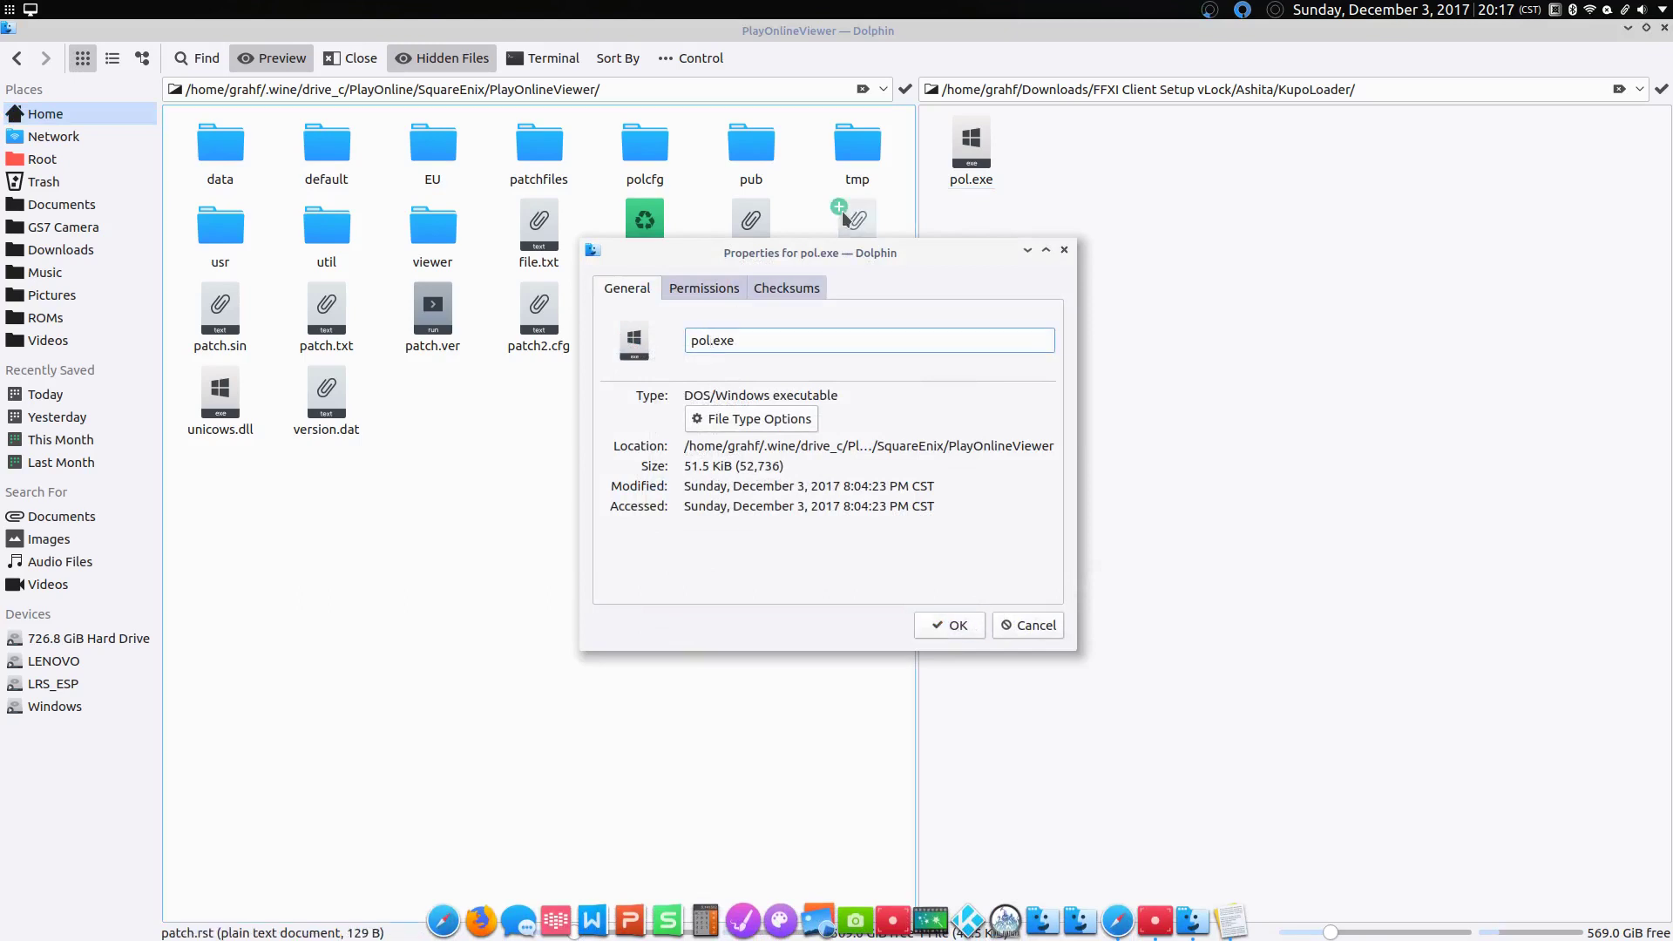
pyautogui.write('Orin')
pyautogui.write('inal')
pyautogui.click(980, 634)
# Step: Copy KupoLoader's pol.exe into the PlayOnlineViewer folder
pyautogui.moveTo(973, 199); pyautogui.dragTo(443, 474)
pyautogui.click(525, 506)
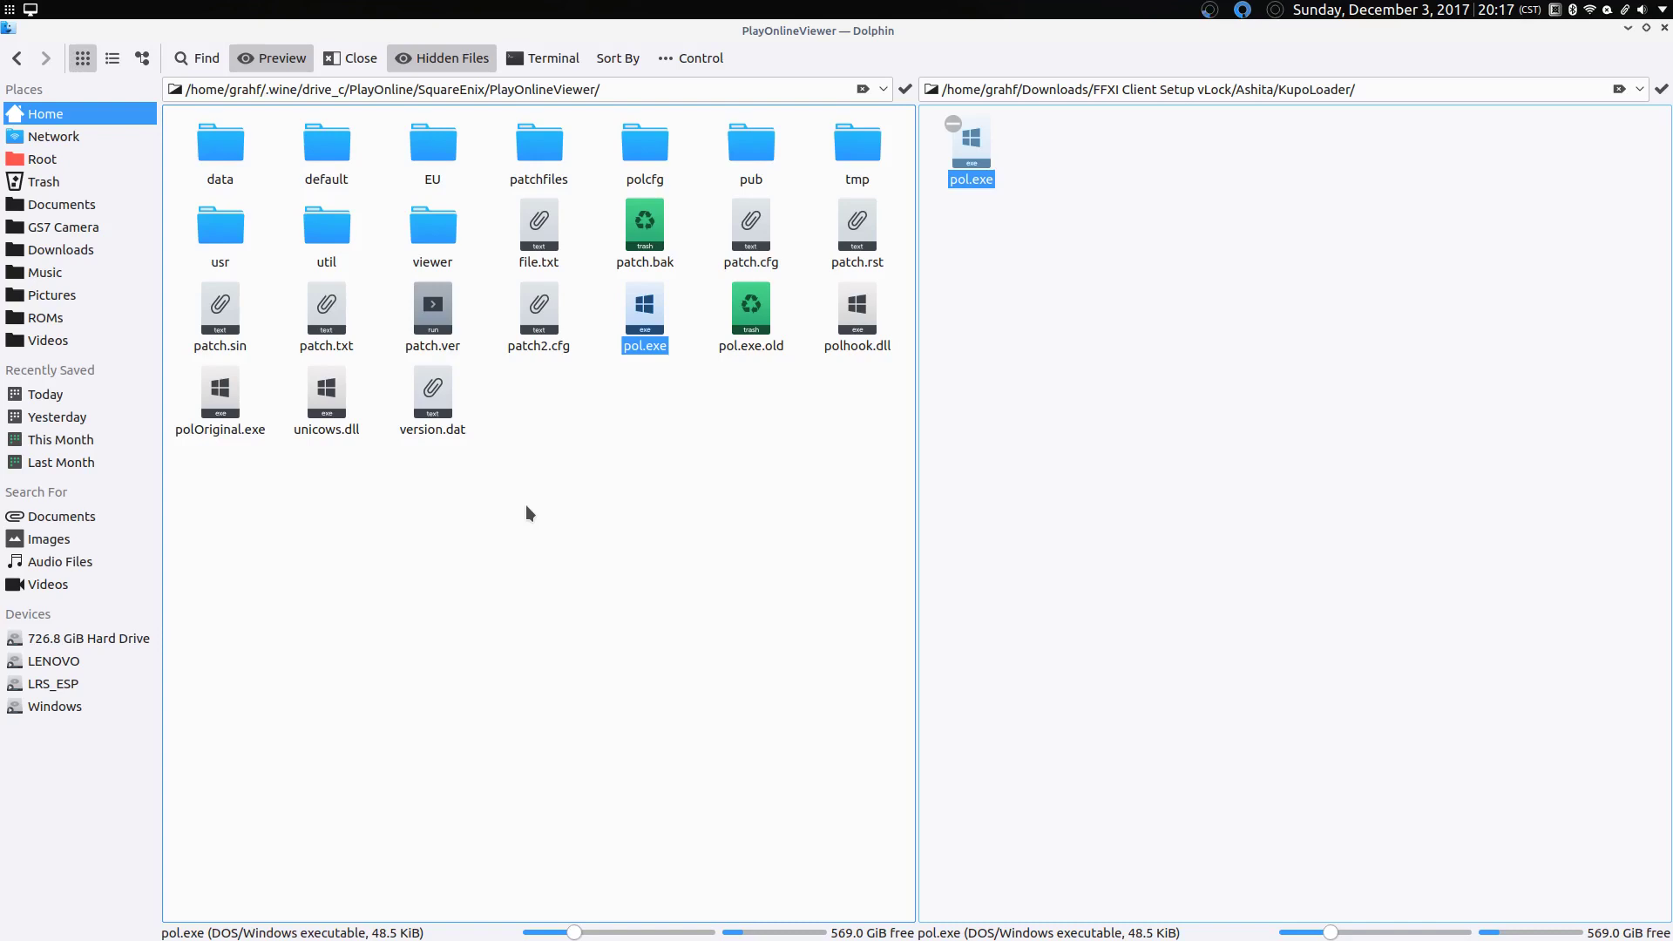
pyautogui.click(525, 504)
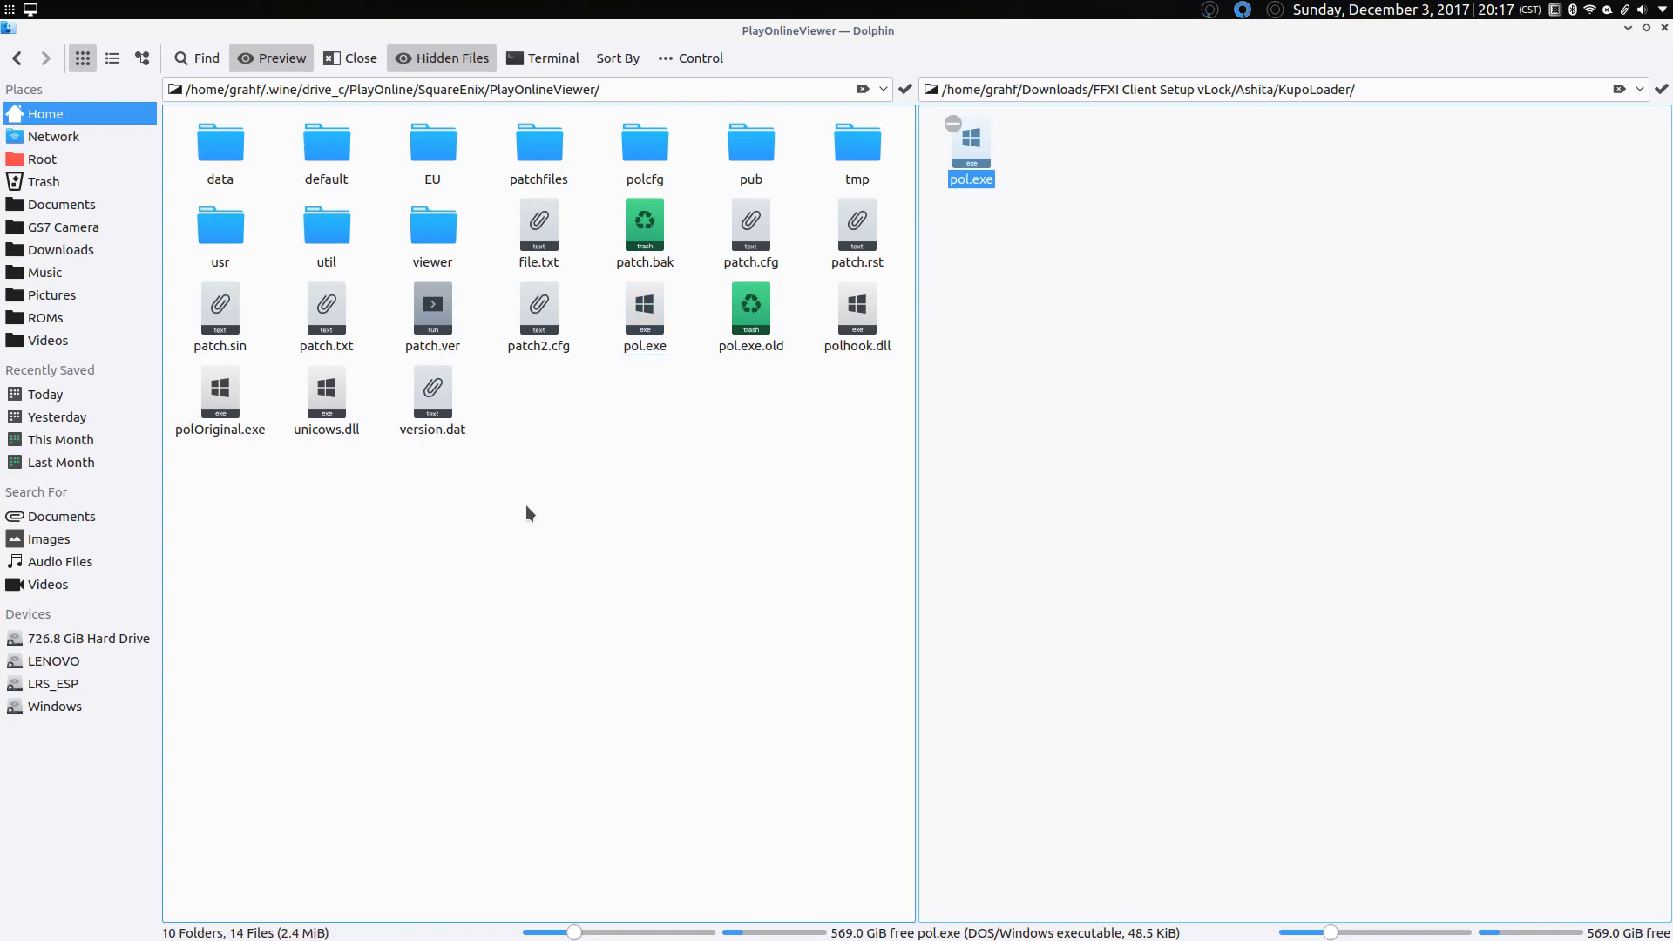
# Step: Close the KupoLoader split pane and open the embedded terminal in the PlayOnlineViewer folder
pyautogui.click(1032, 379)
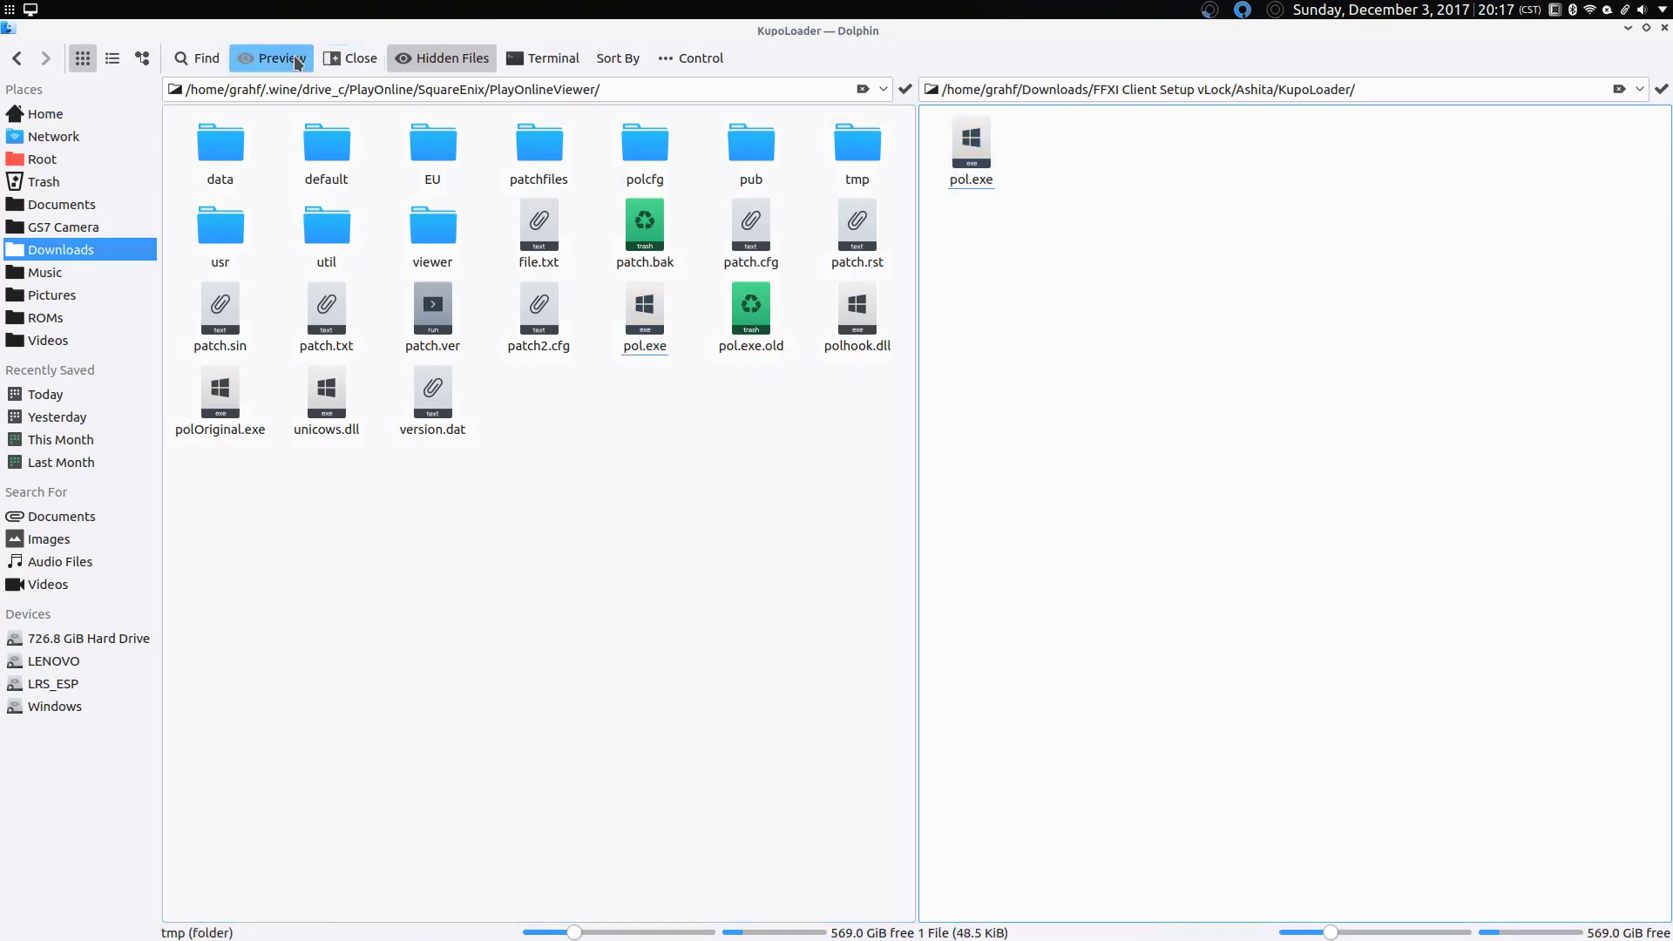
pyautogui.click(351, 58)
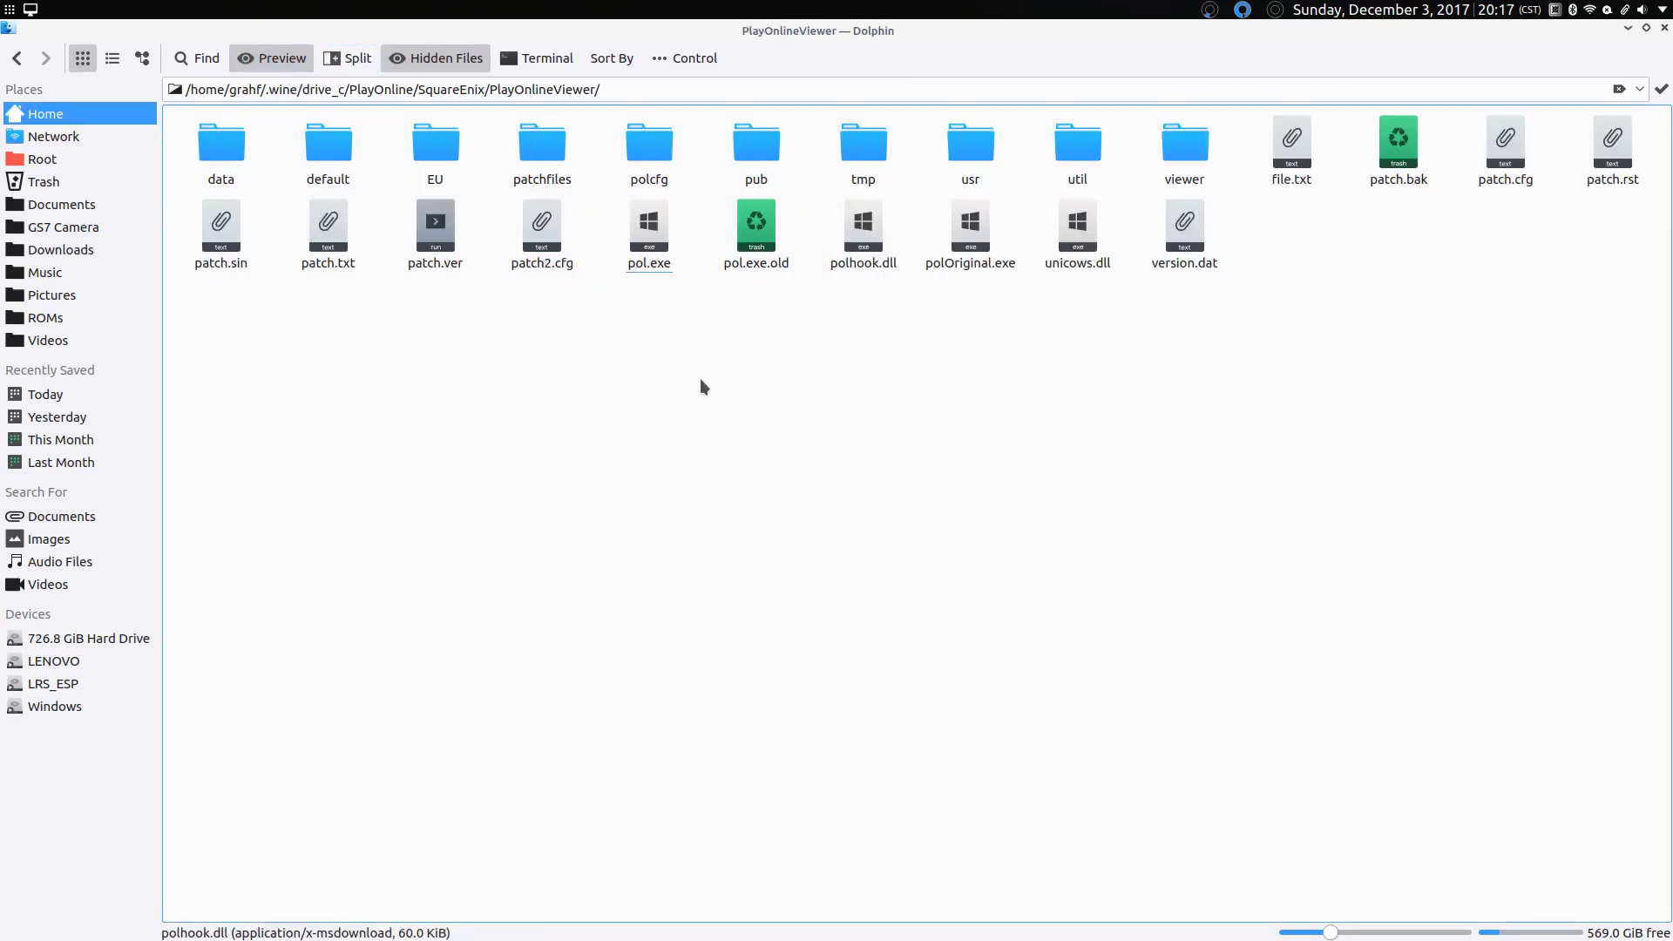
pyautogui.moveTo(664, 392); pyautogui.dragTo(629, 426)
pyautogui.click(535, 53)
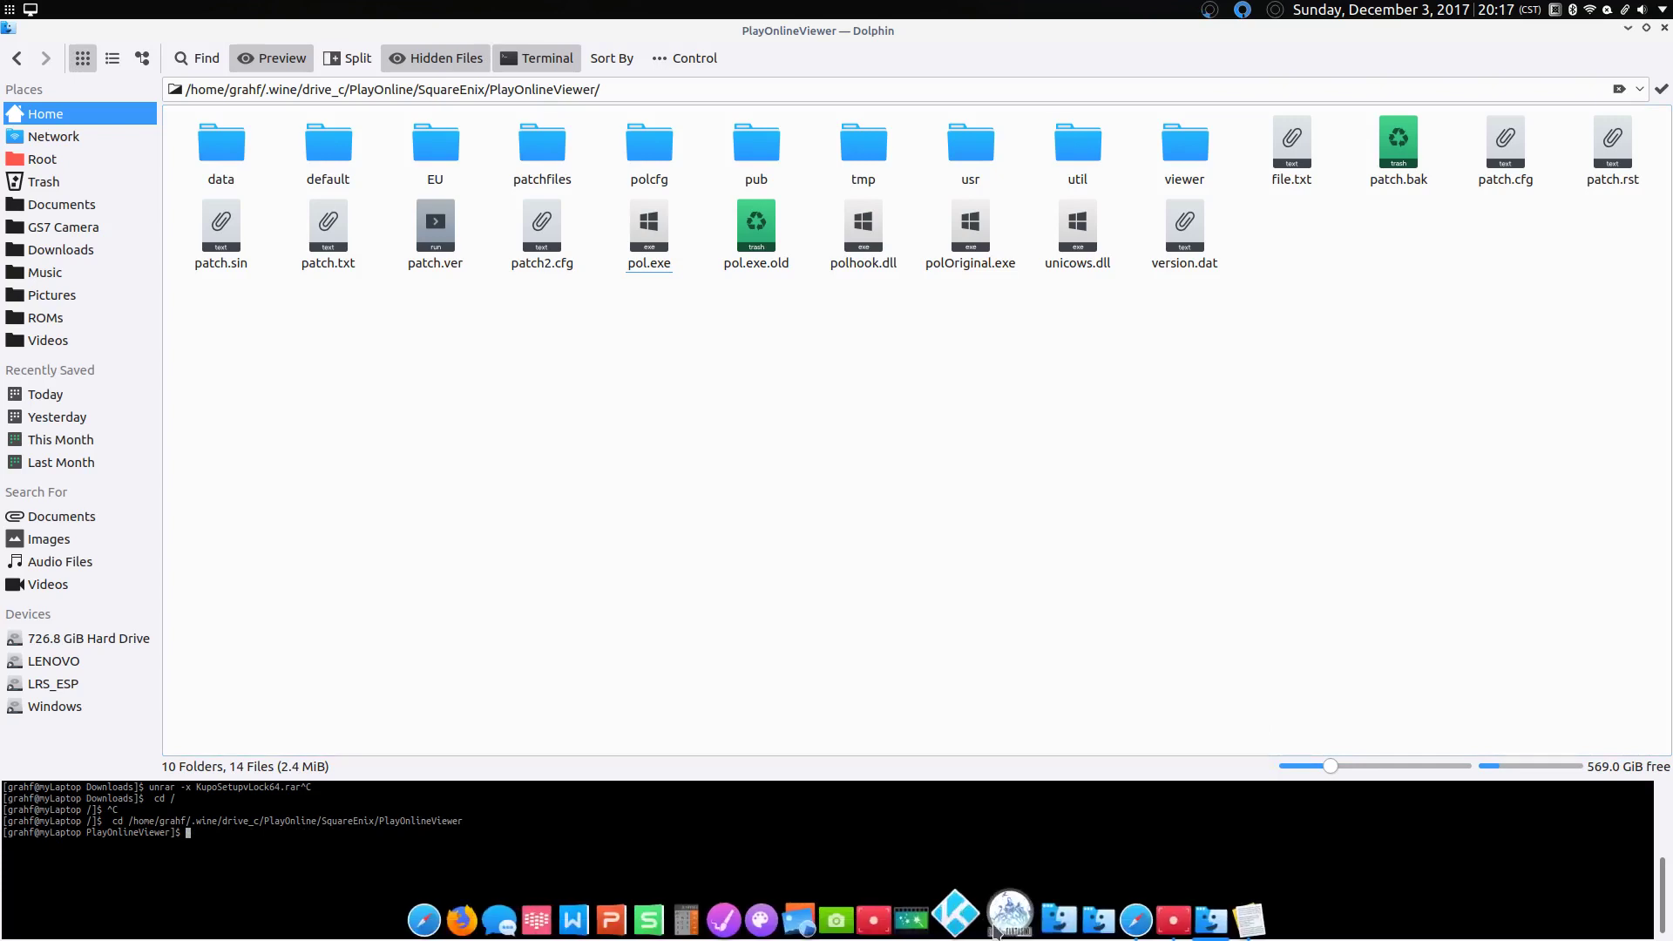
# Step: Open KDE Menu Editor from the application launcher's right-click menu
pyautogui.rightClick(27, 9)
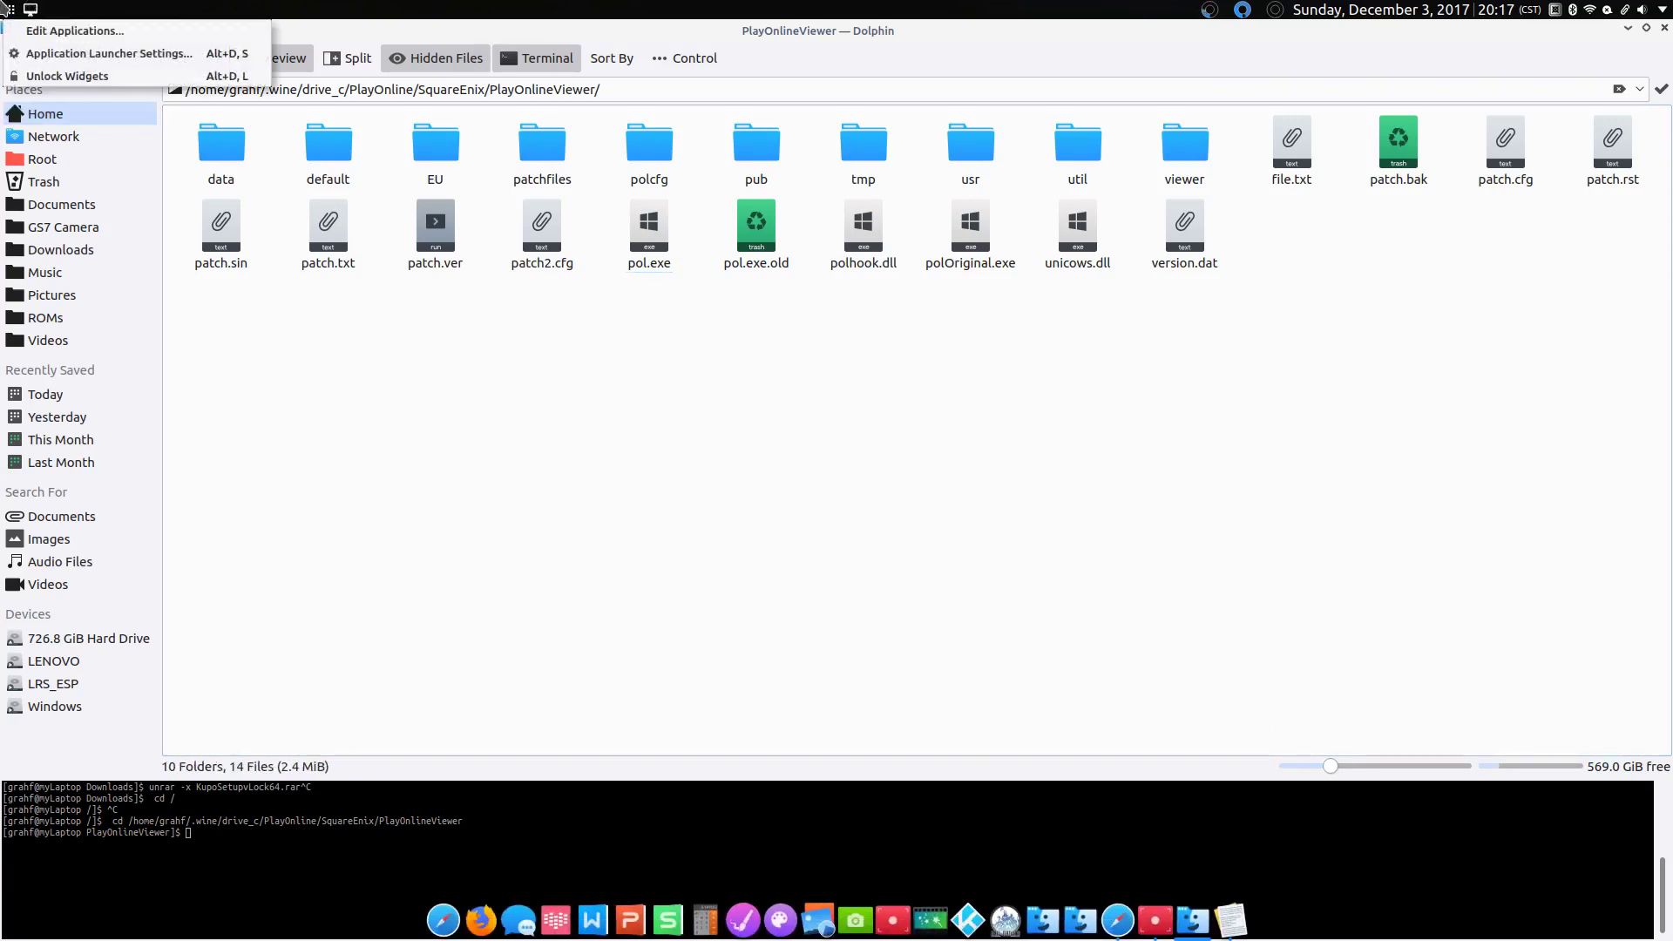
pyautogui.click(24, 12)
pyautogui.rightClick(25, 12)
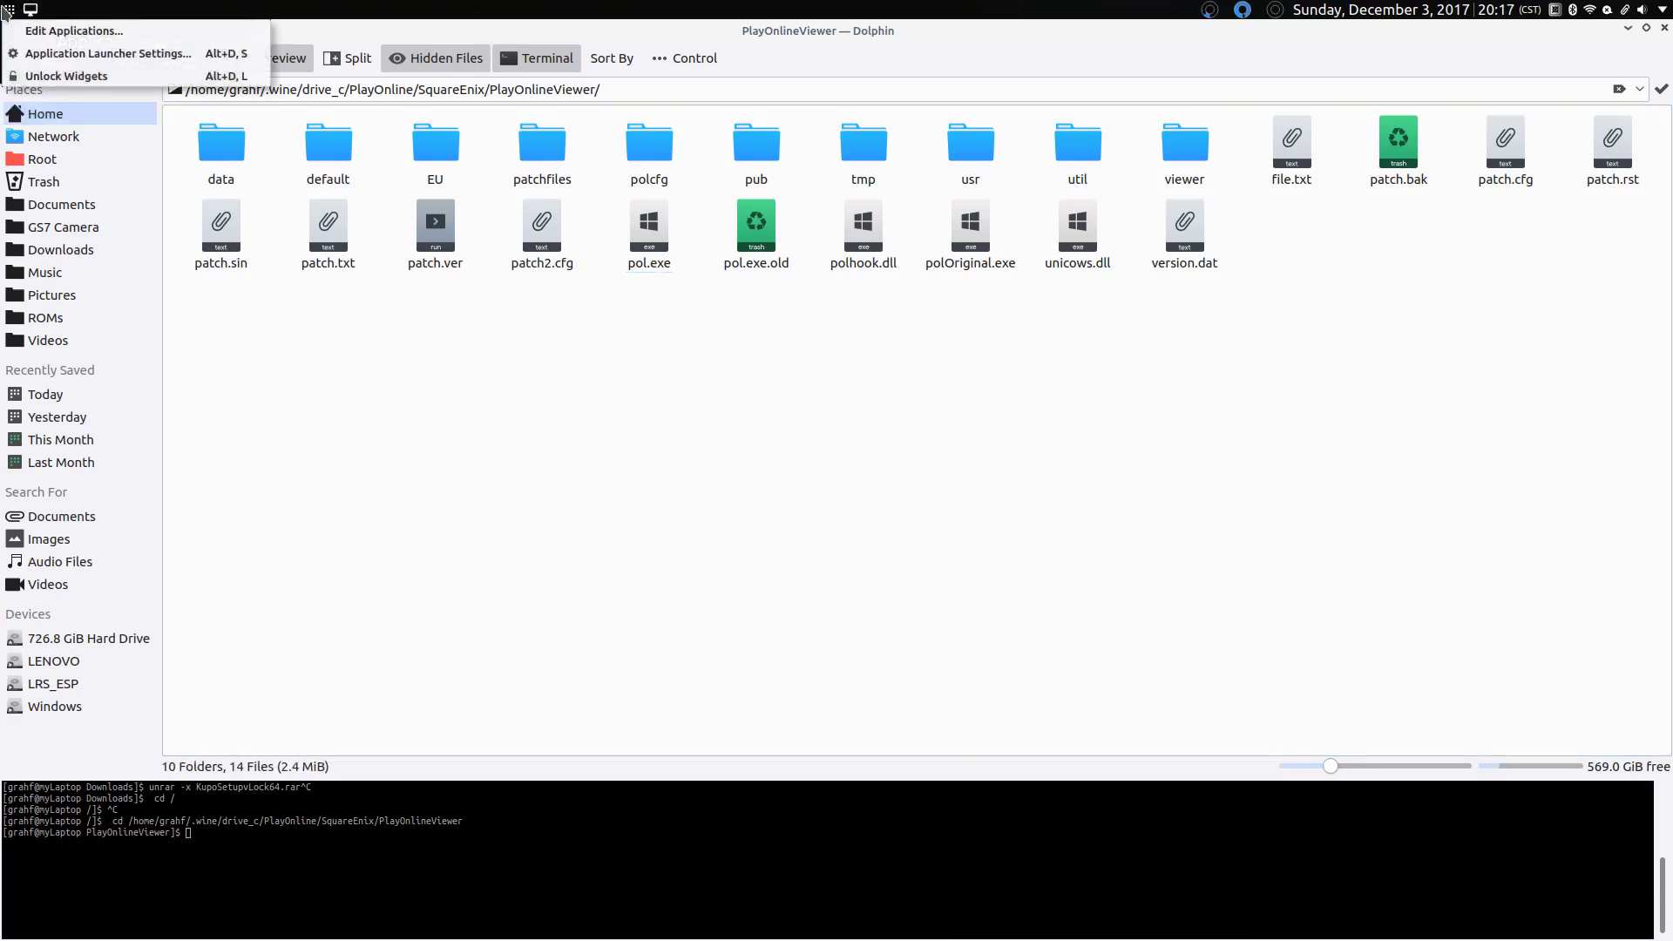
pyautogui.click(26, 33)
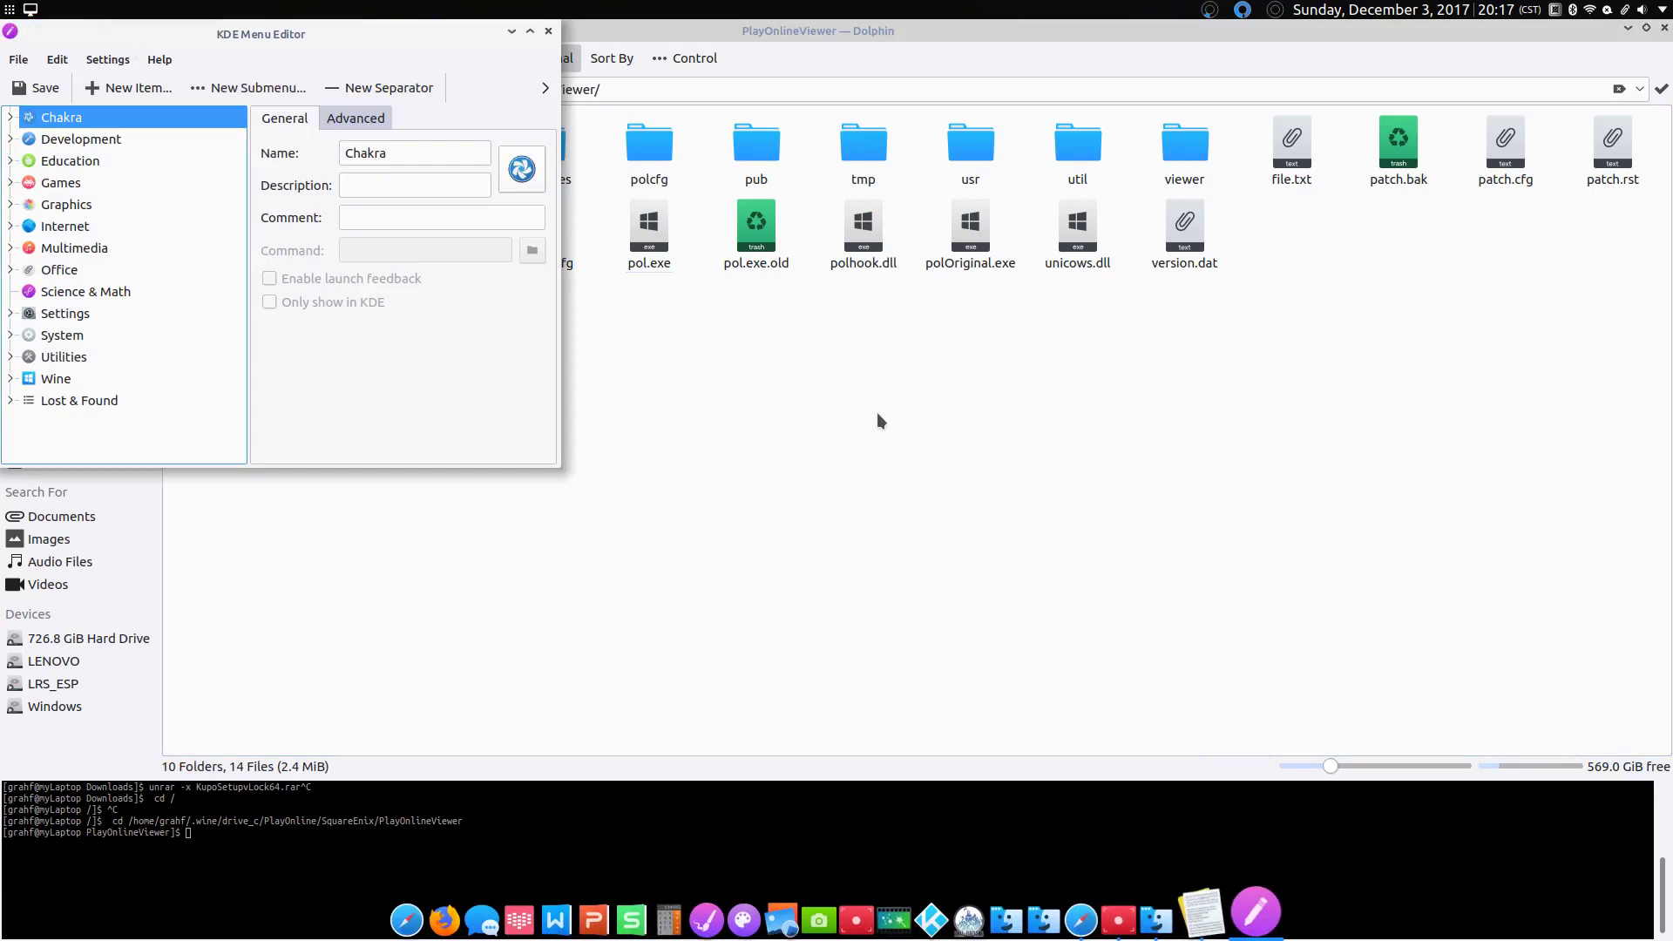
pyautogui.click(344, 120)
pyautogui.click(310, 126)
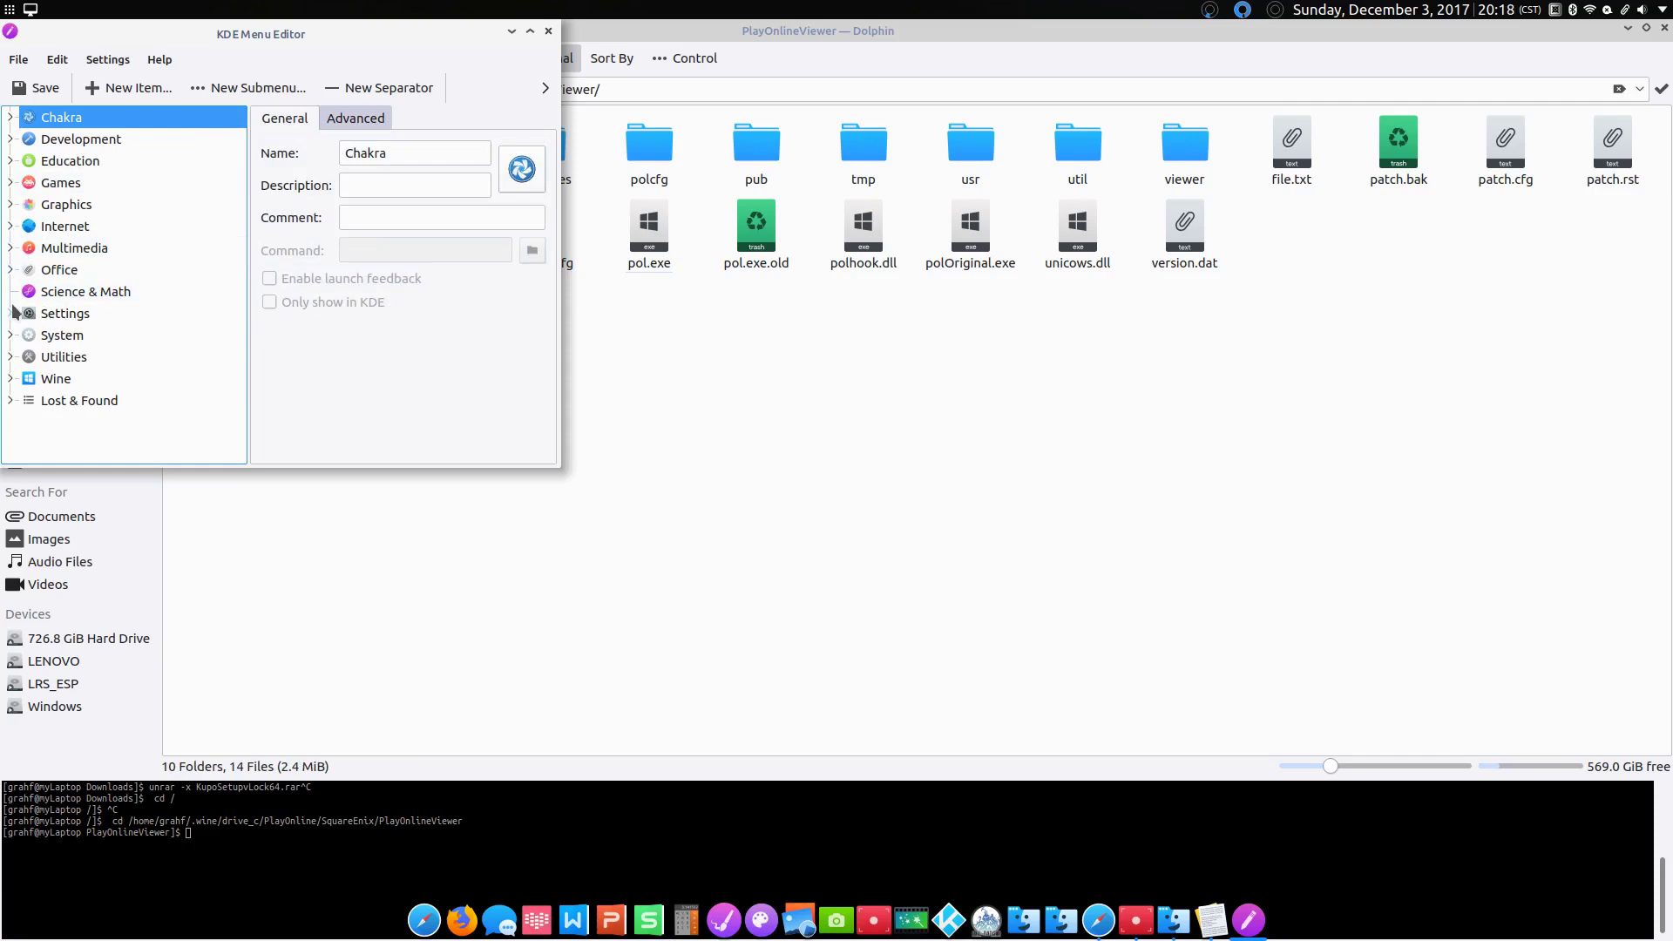
# Step: Copy the Kupo FFXI Server launch command from the Wine category and return to Dolphin's terminal
pyautogui.click(11, 379)
pyautogui.click(131, 422)
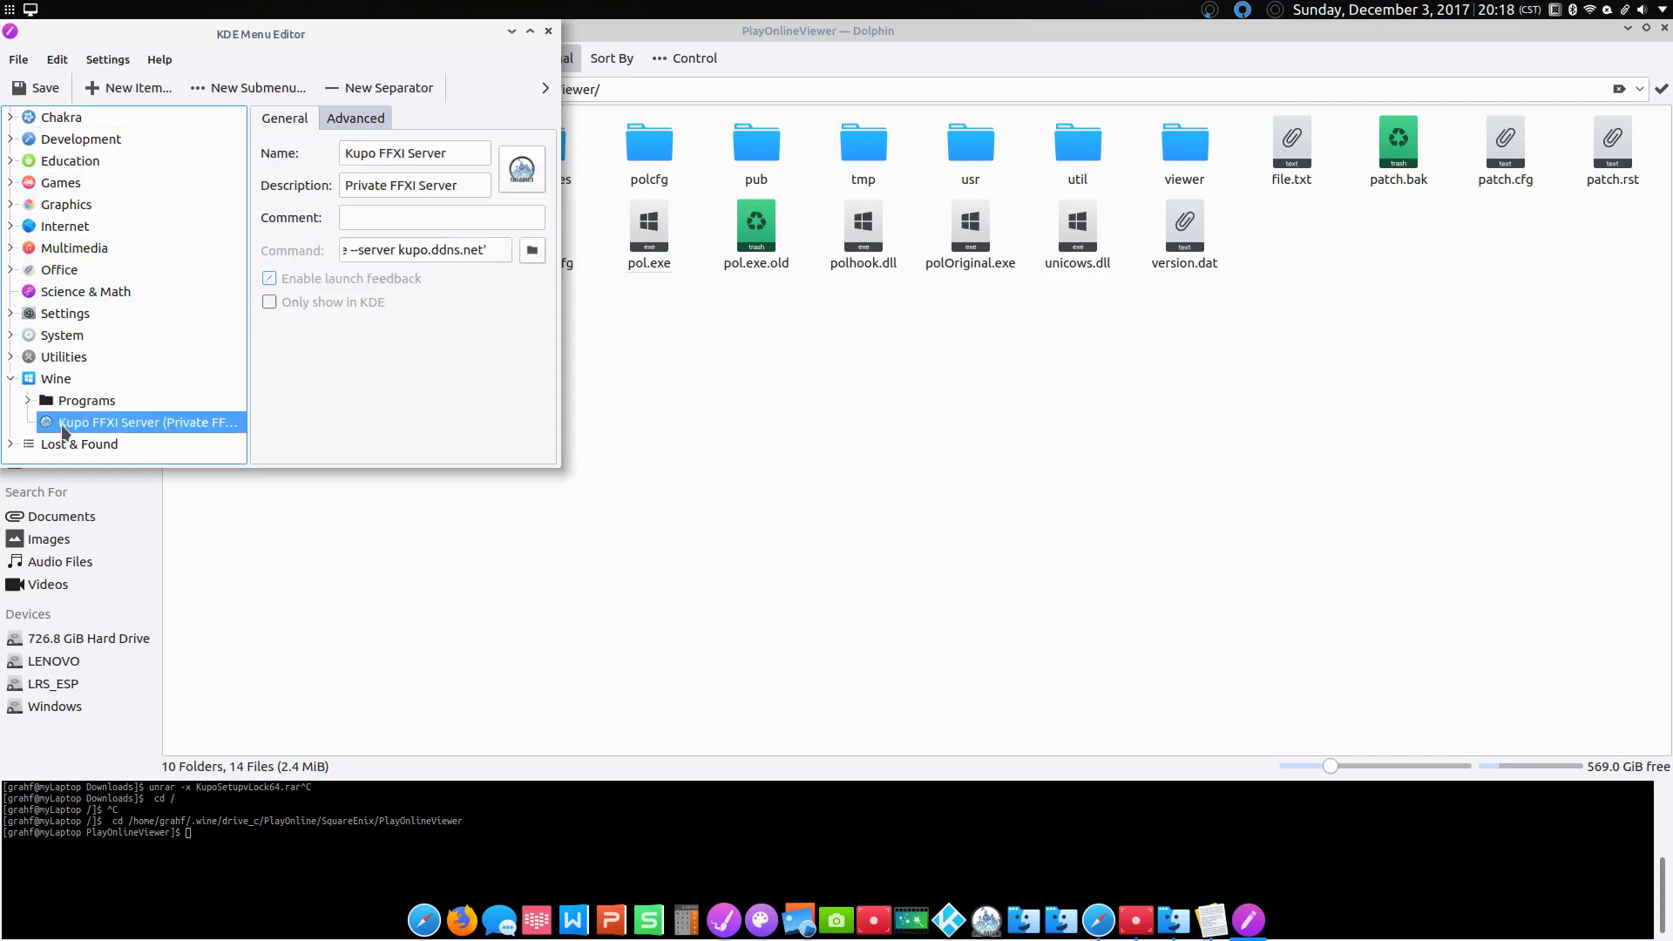
pyautogui.tripleClick(397, 245)
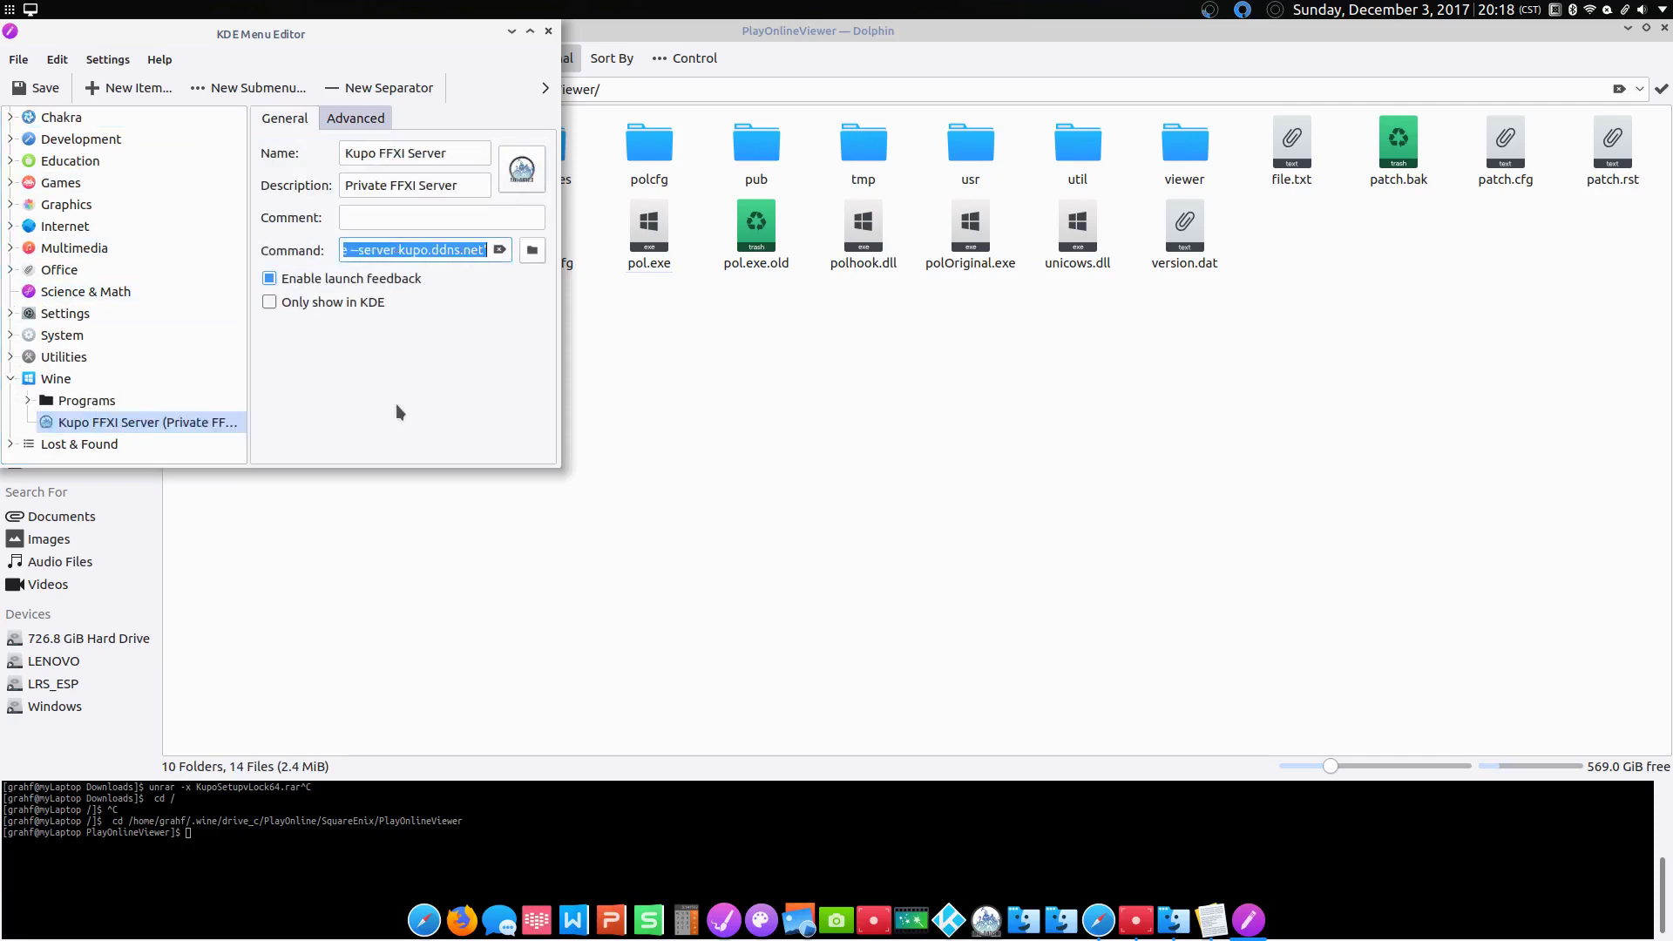
pyautogui.click(293, 857)
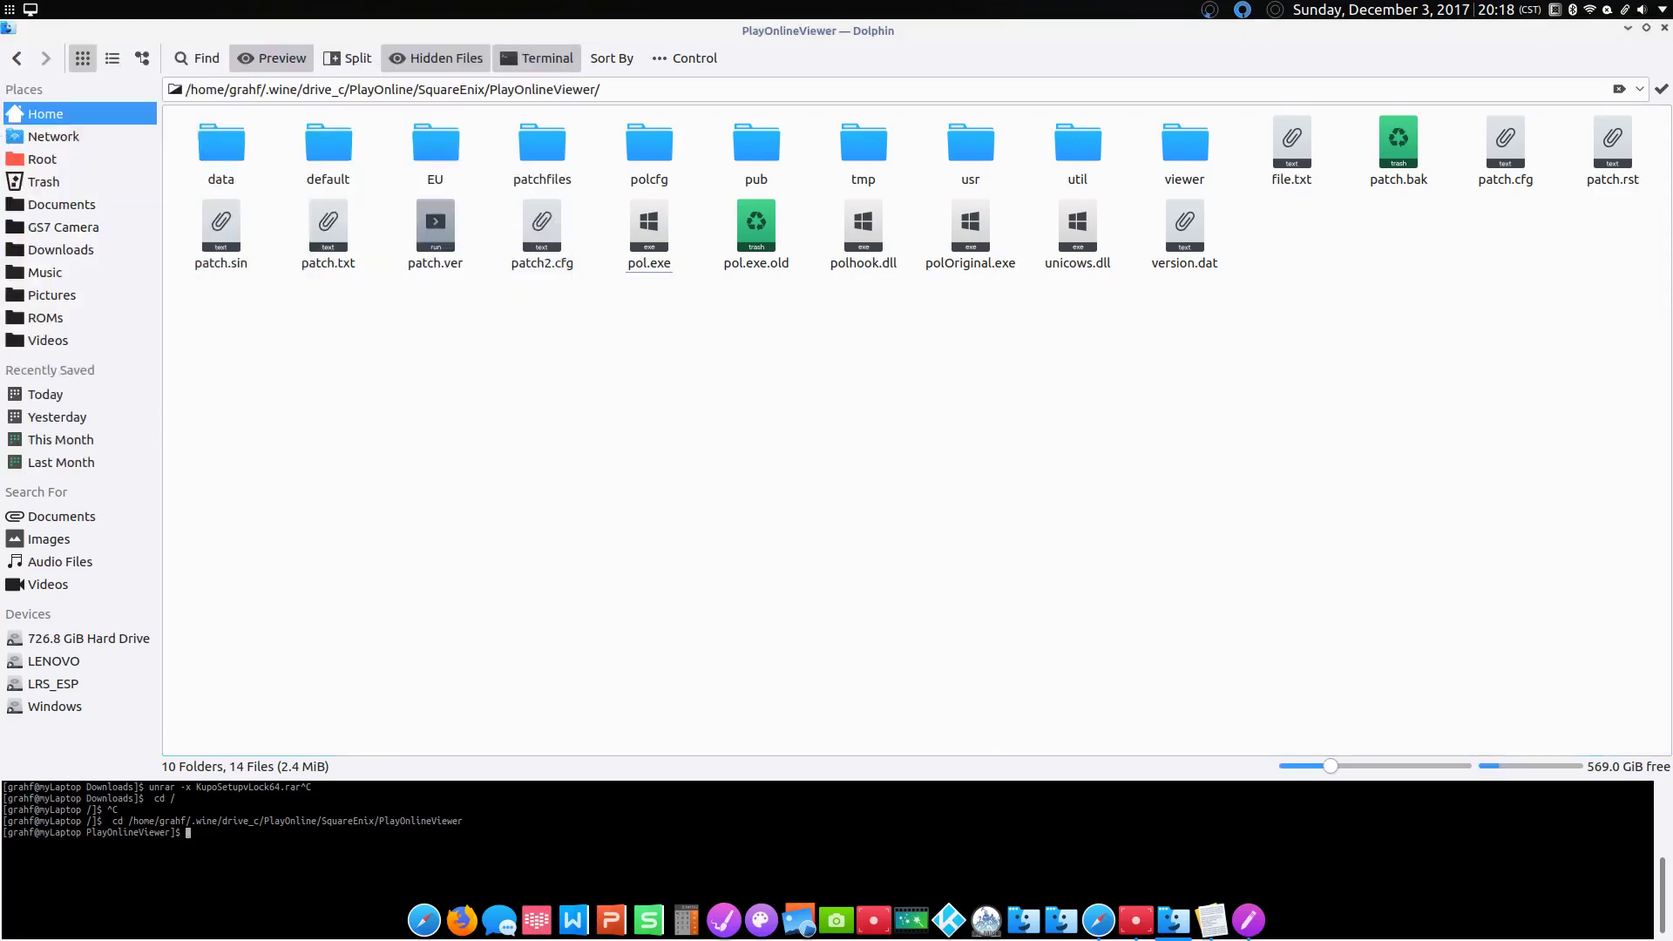
# Step: Paste and run konsole -e 'wine pol.exe --server kupo.ddns.net' at the terminal prompt
pyautogui.write("konsole -e 'wine pol.exe --server kupo.ddns.net'")
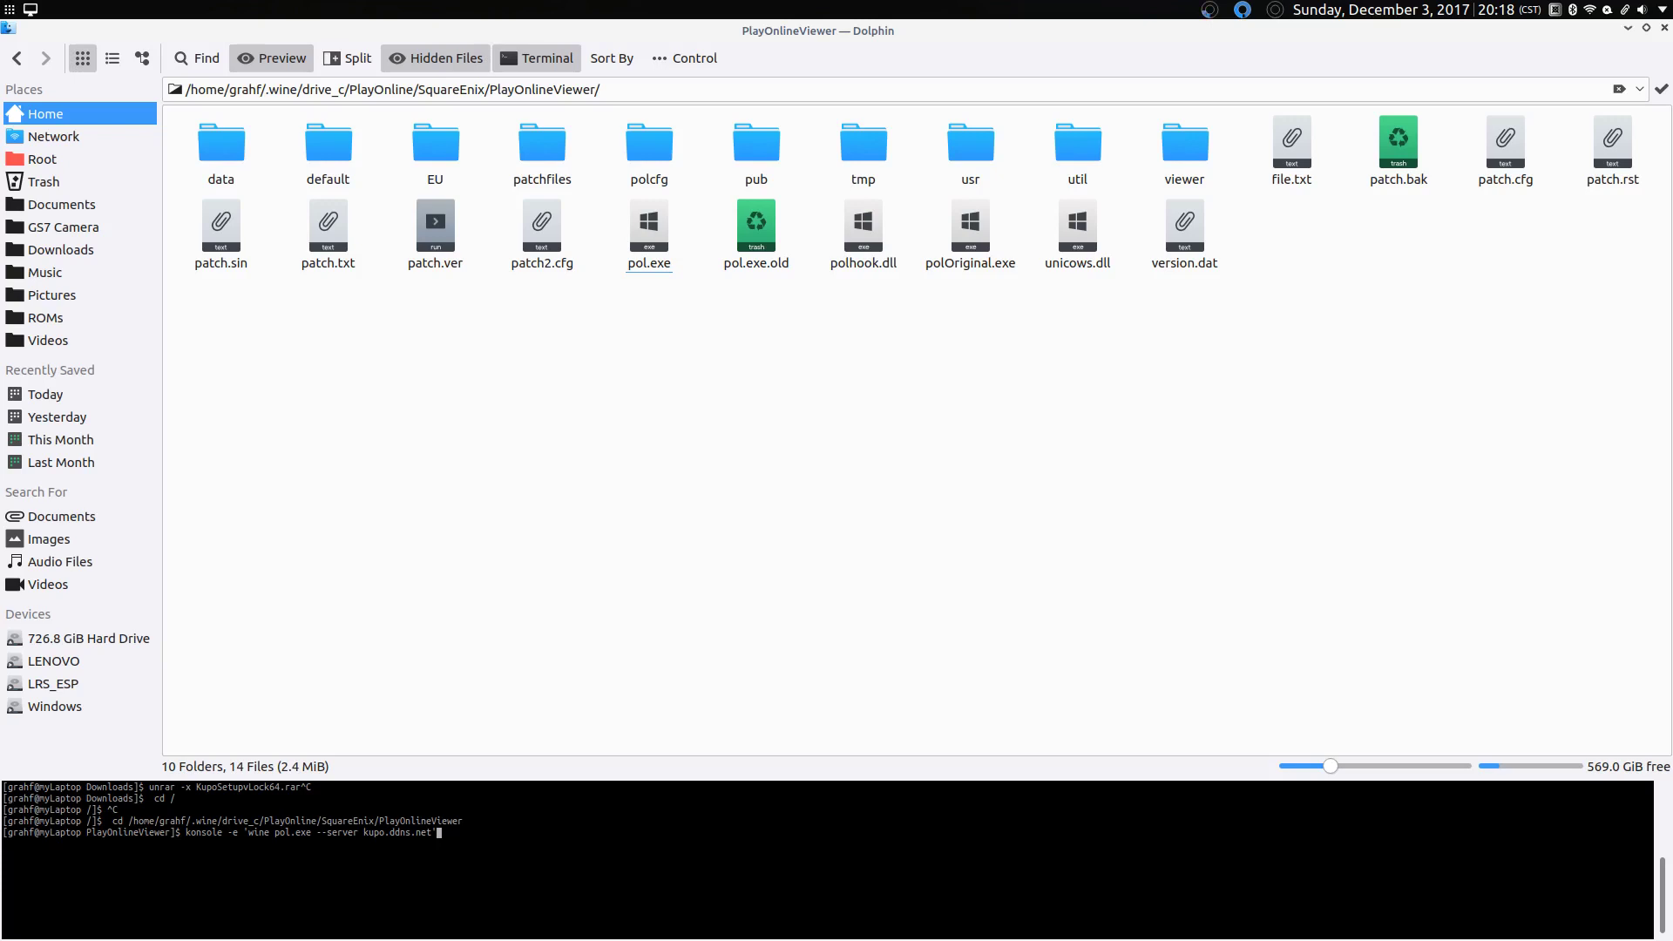
pyautogui.press('Return')
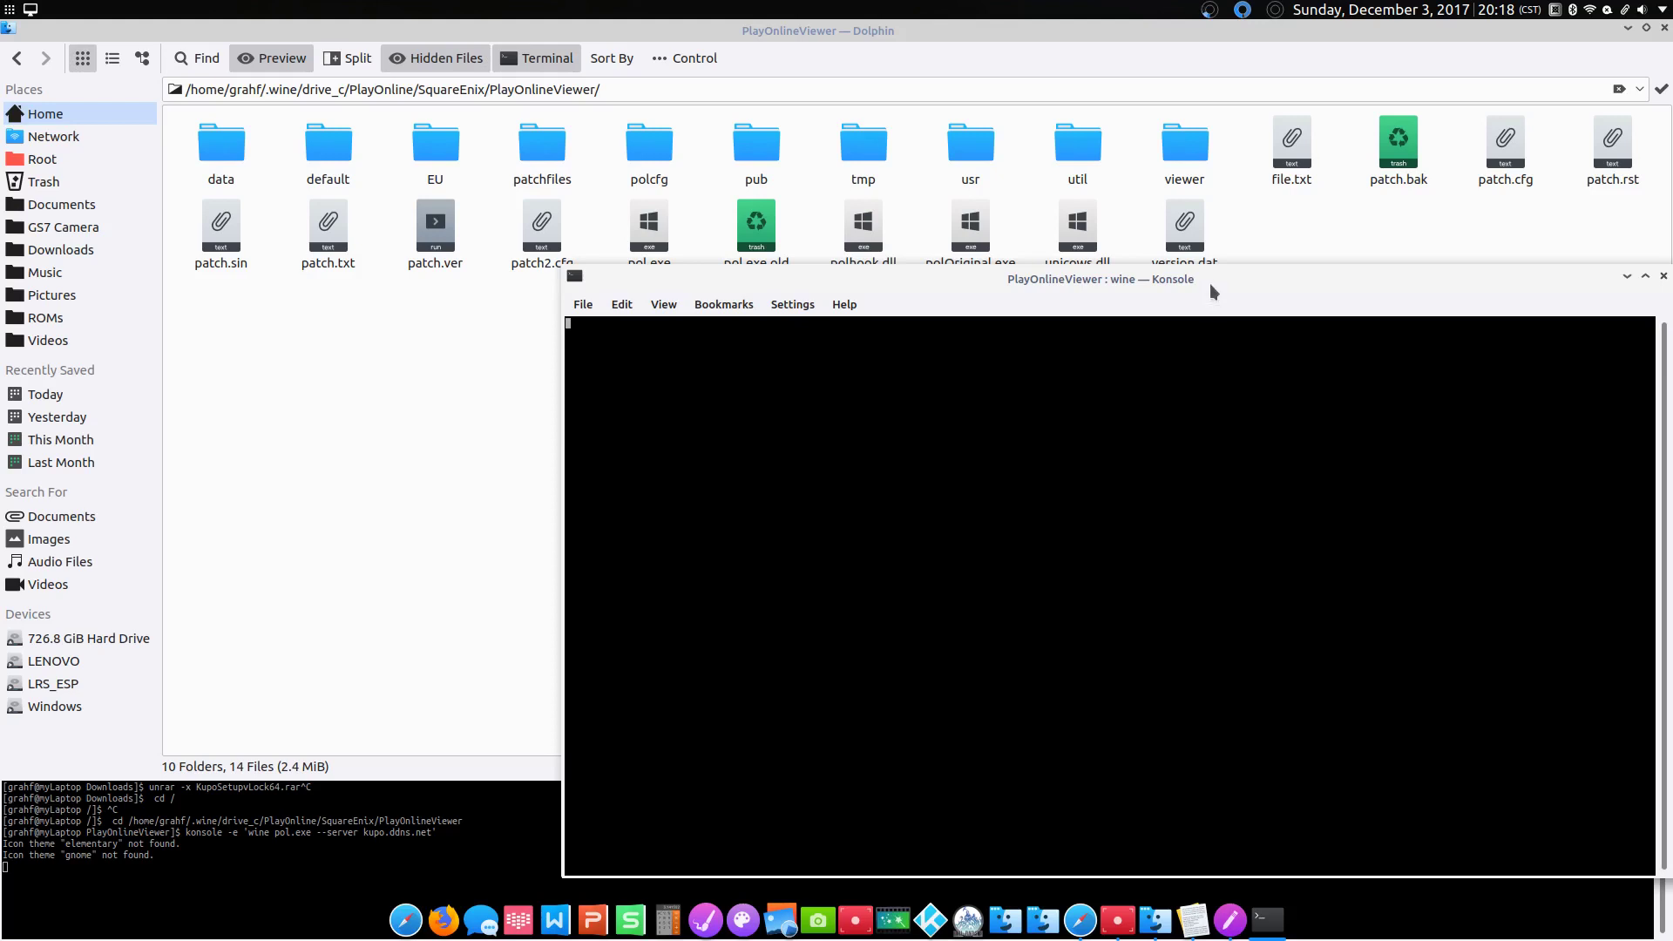
pyautogui.moveTo(1210, 284); pyautogui.dragTo(983, 186)
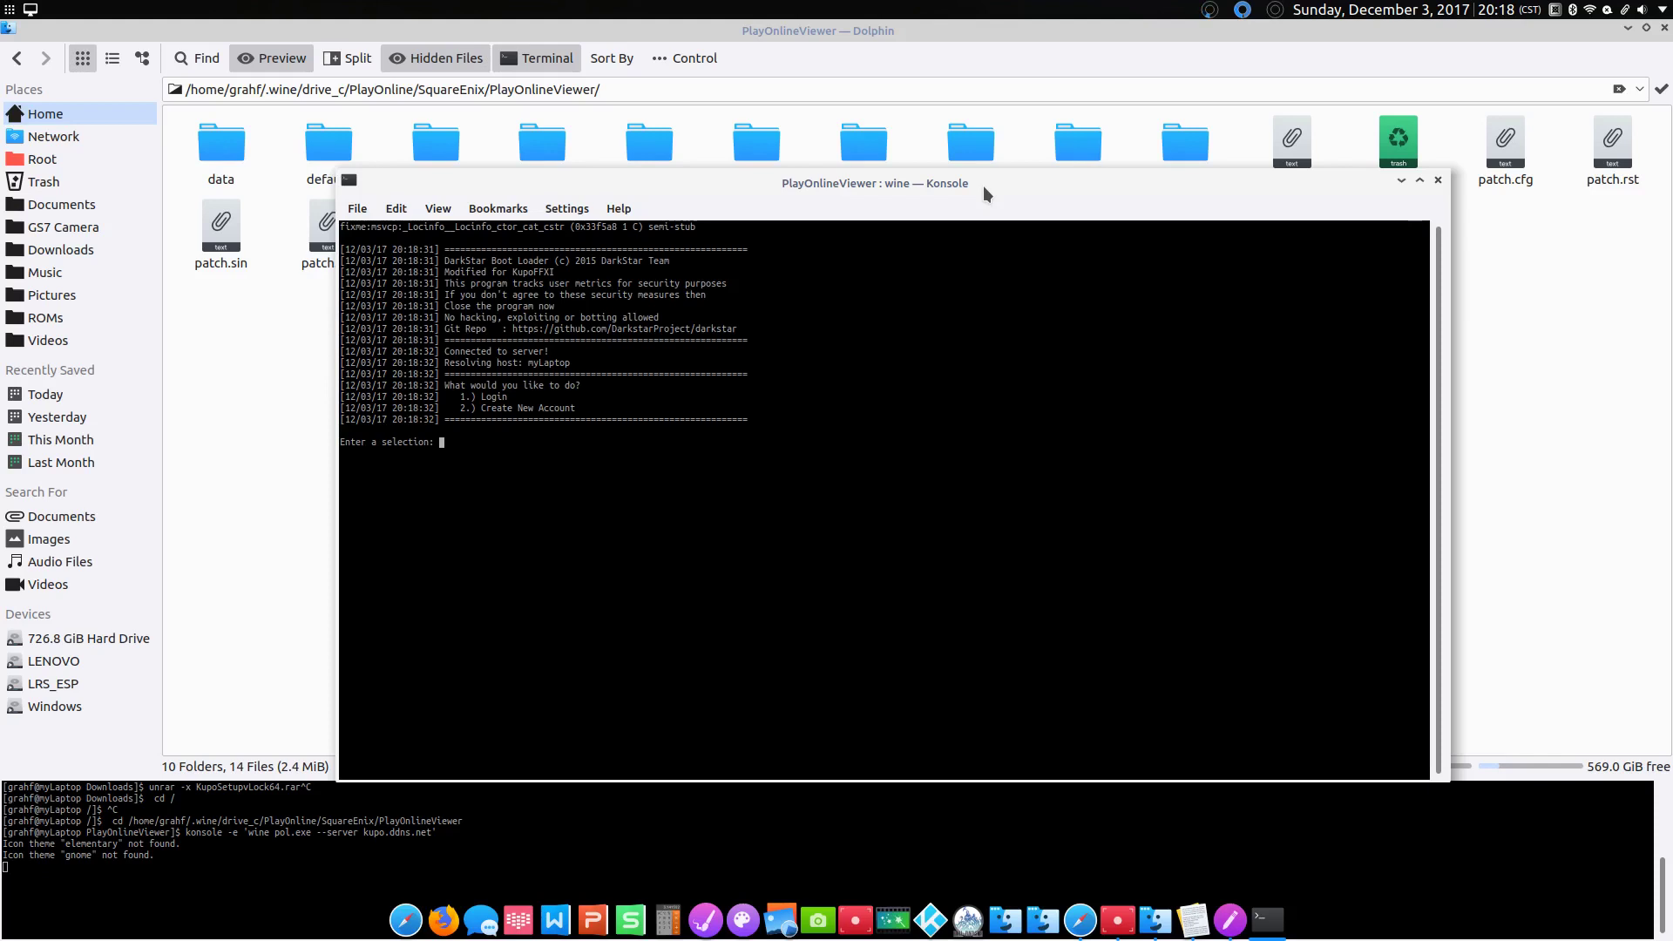
# Step: Choose option 1 (Login) and enter the account username and password
pyautogui.write('1')
pyautogui.press('Return')
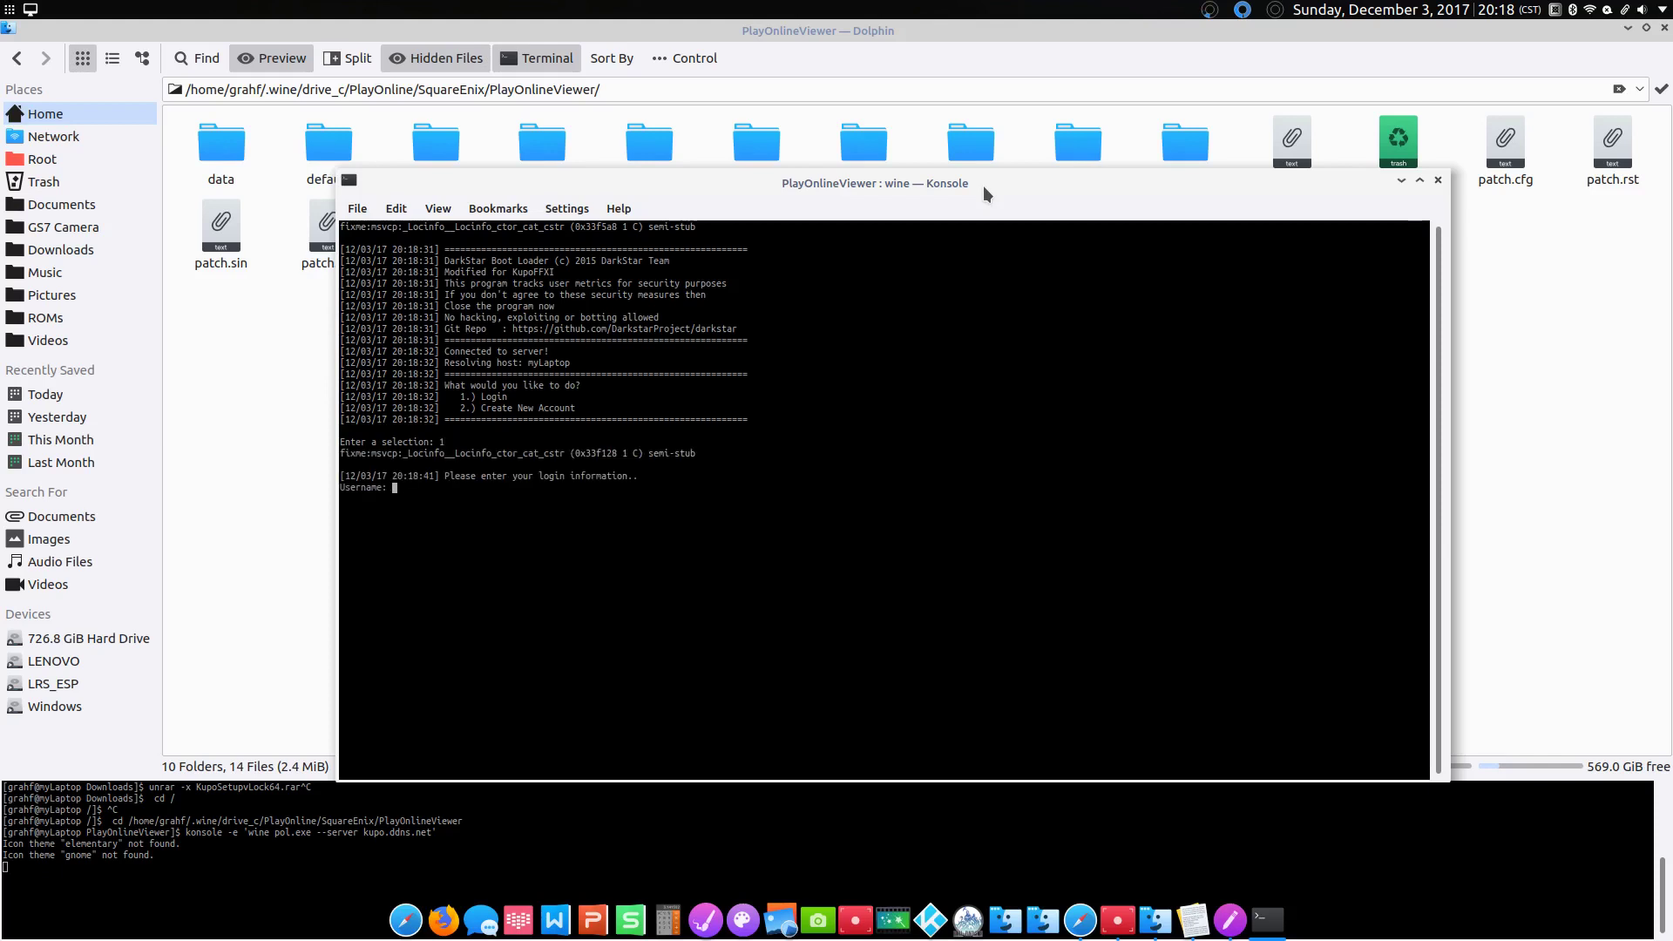
pyautogui.write('Grahf')
pyautogui.press('Return')
pyautogui.write('***********')
pyautogui.press('Return')
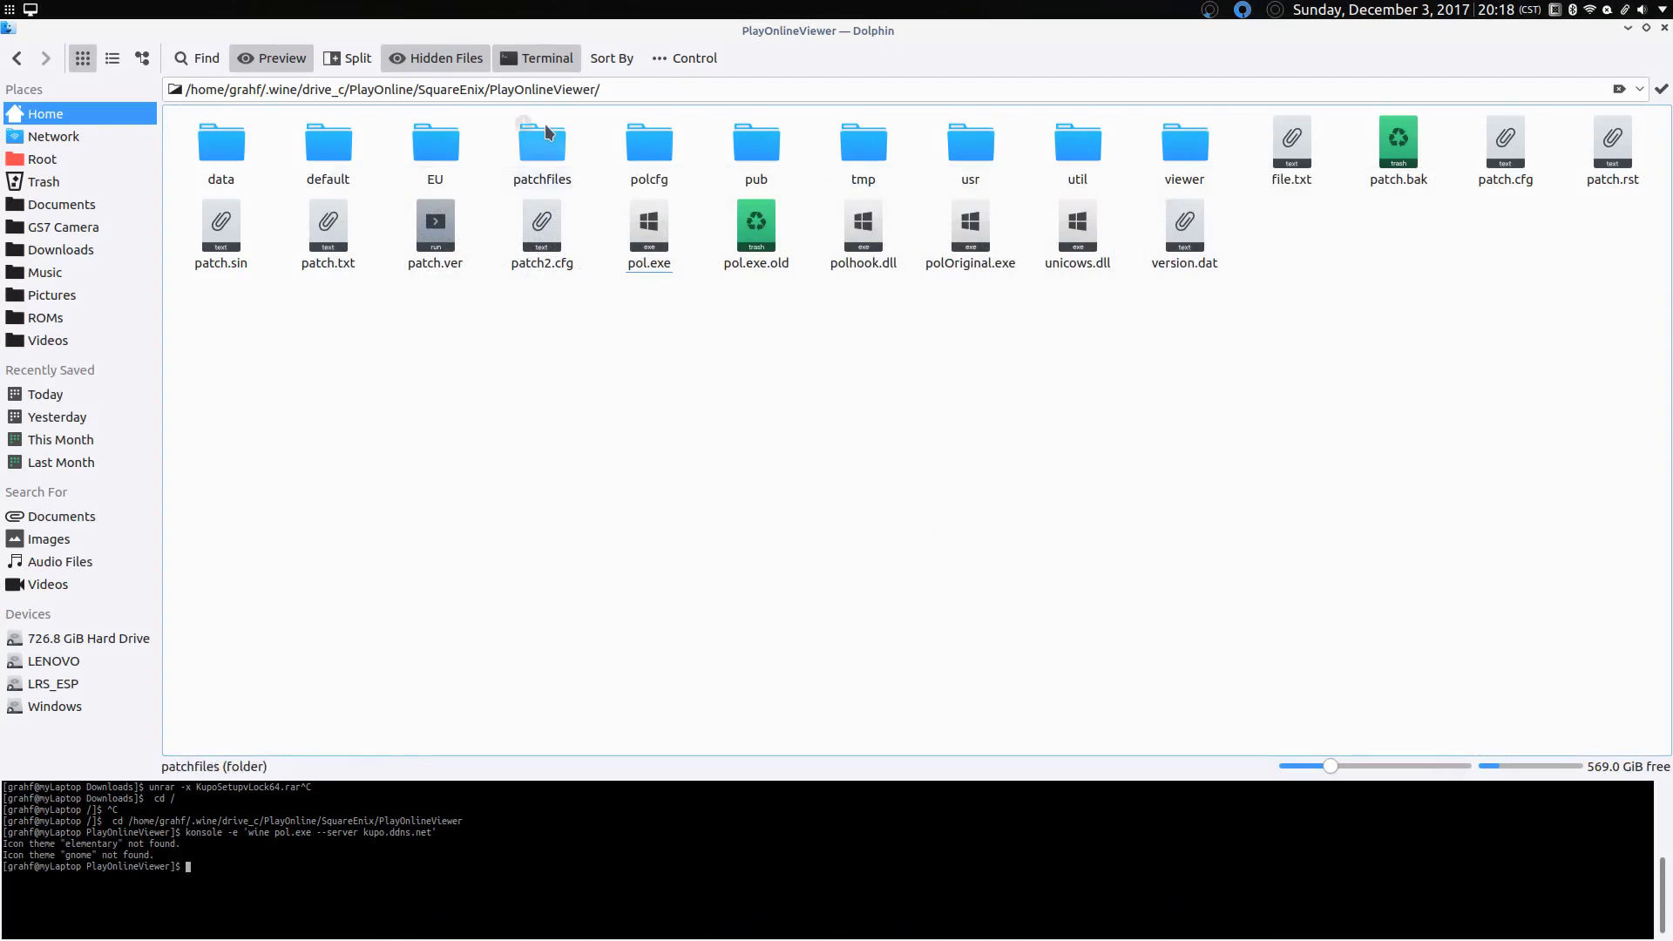
# Step: Go back to SquareEnix, then open FINAL FANTASY XI and its ToolsUS subfolder
pyautogui.click(17, 58)
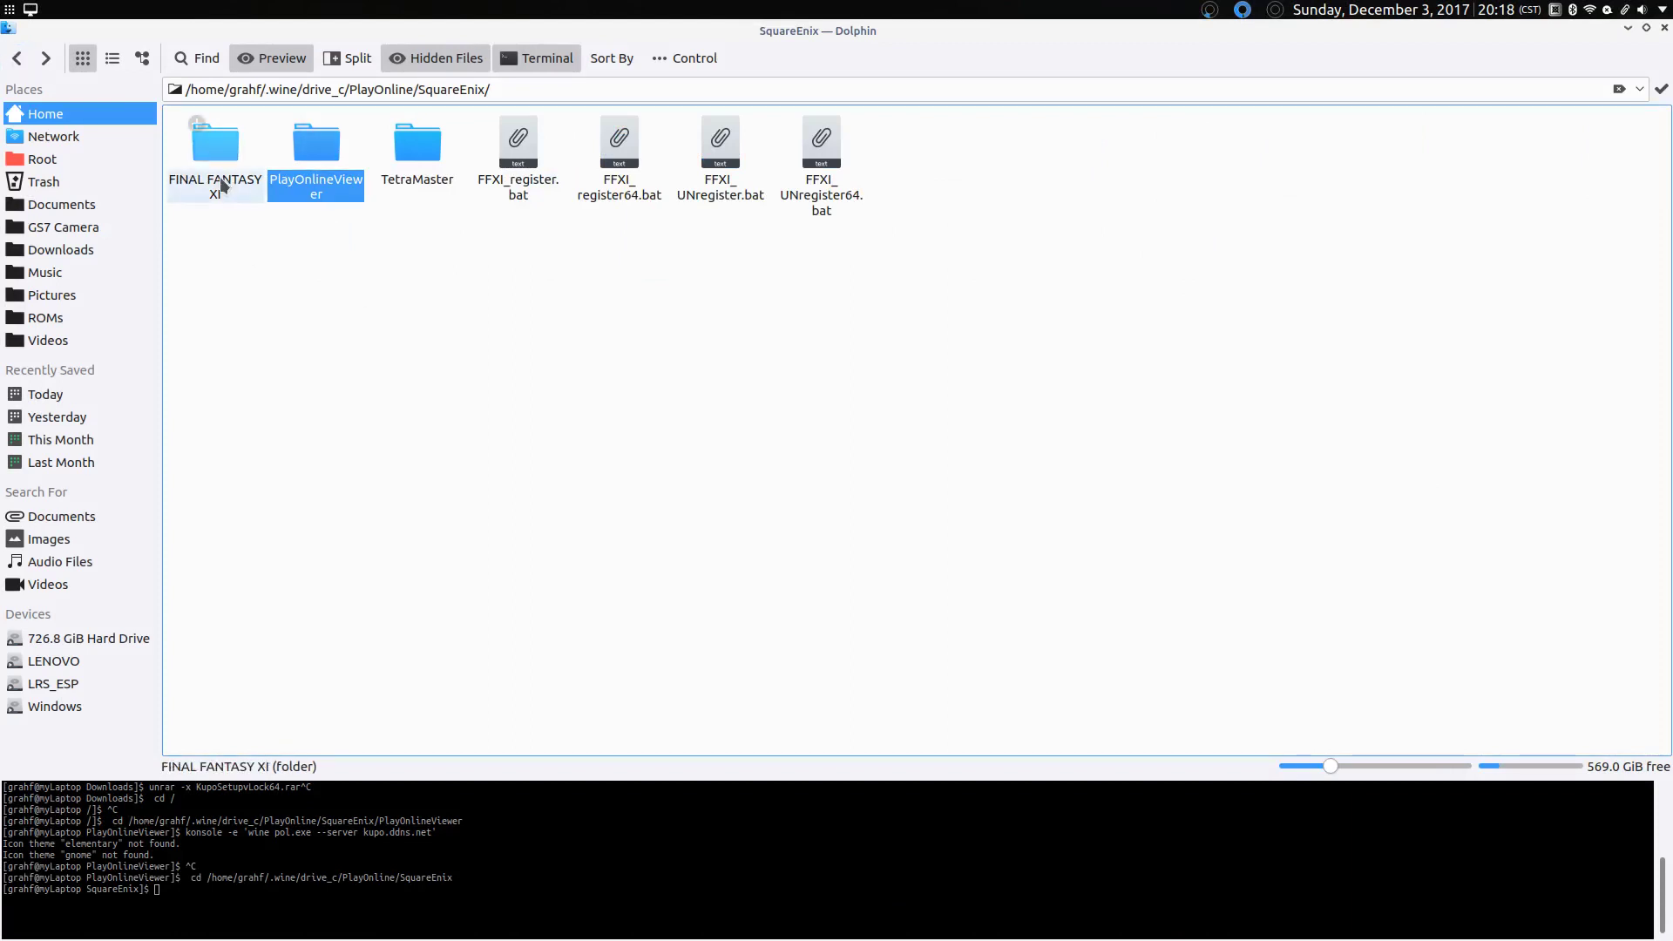
pyautogui.doubleClick(220, 176)
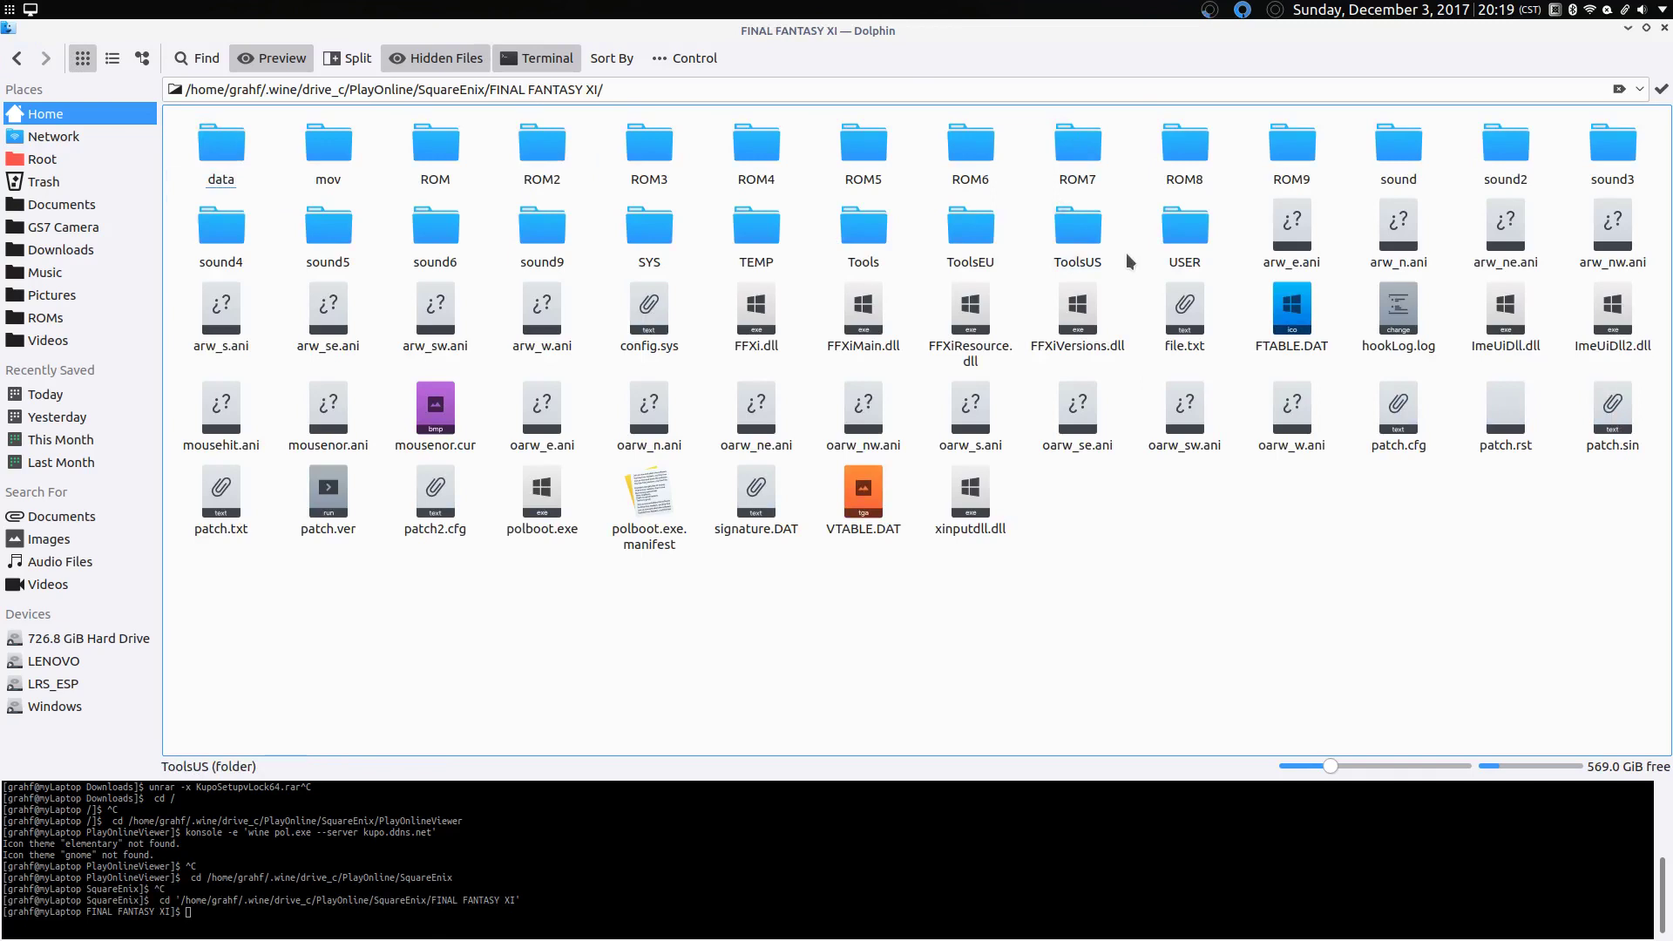
pyautogui.moveTo(1126, 253); pyautogui.dragTo(912, 197)
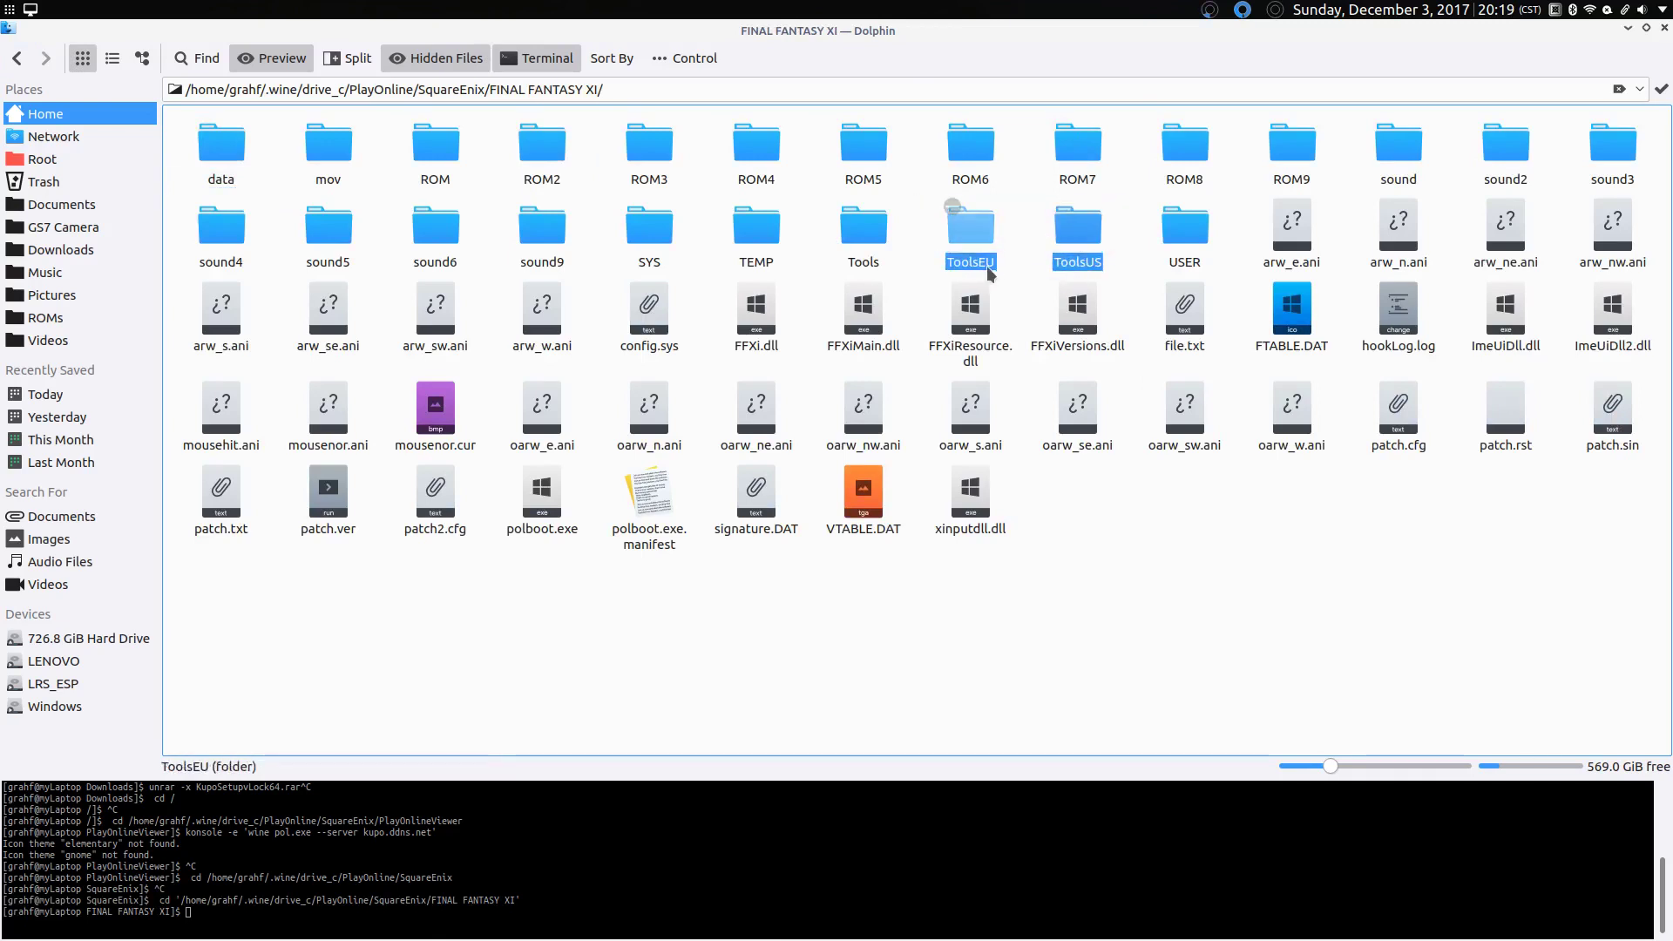
pyautogui.doubleClick(1086, 243)
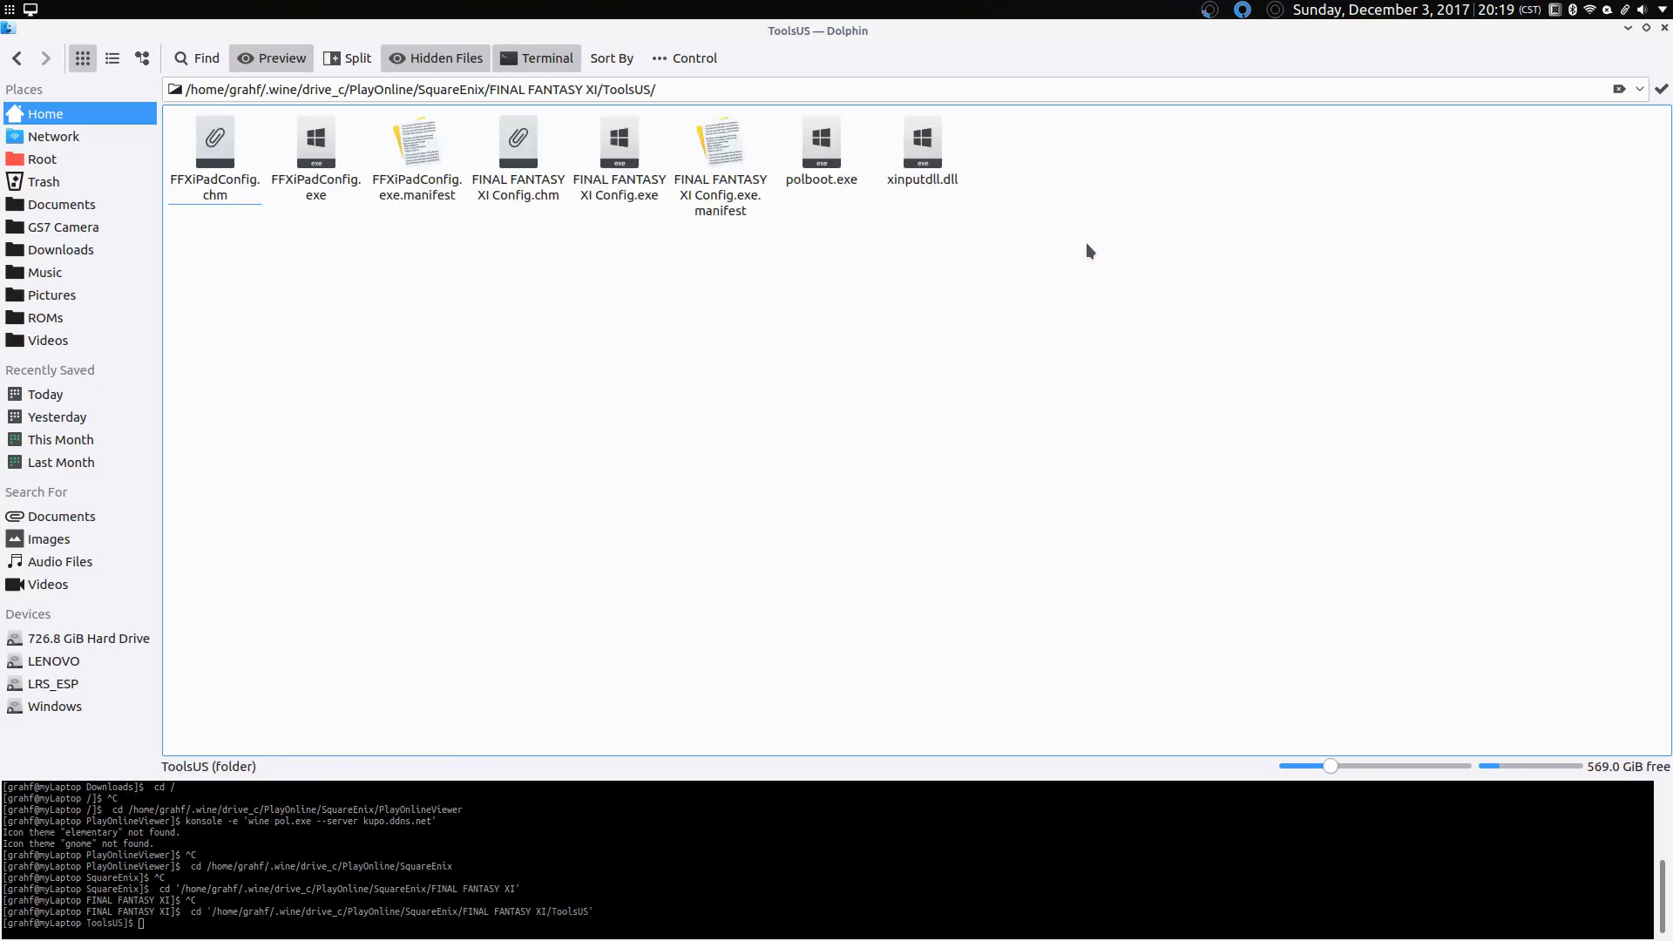
# Step: Start FINAL FANTASY XI Config and switch the display mode to Windowed, accepting the warning
pyautogui.click(645, 195)
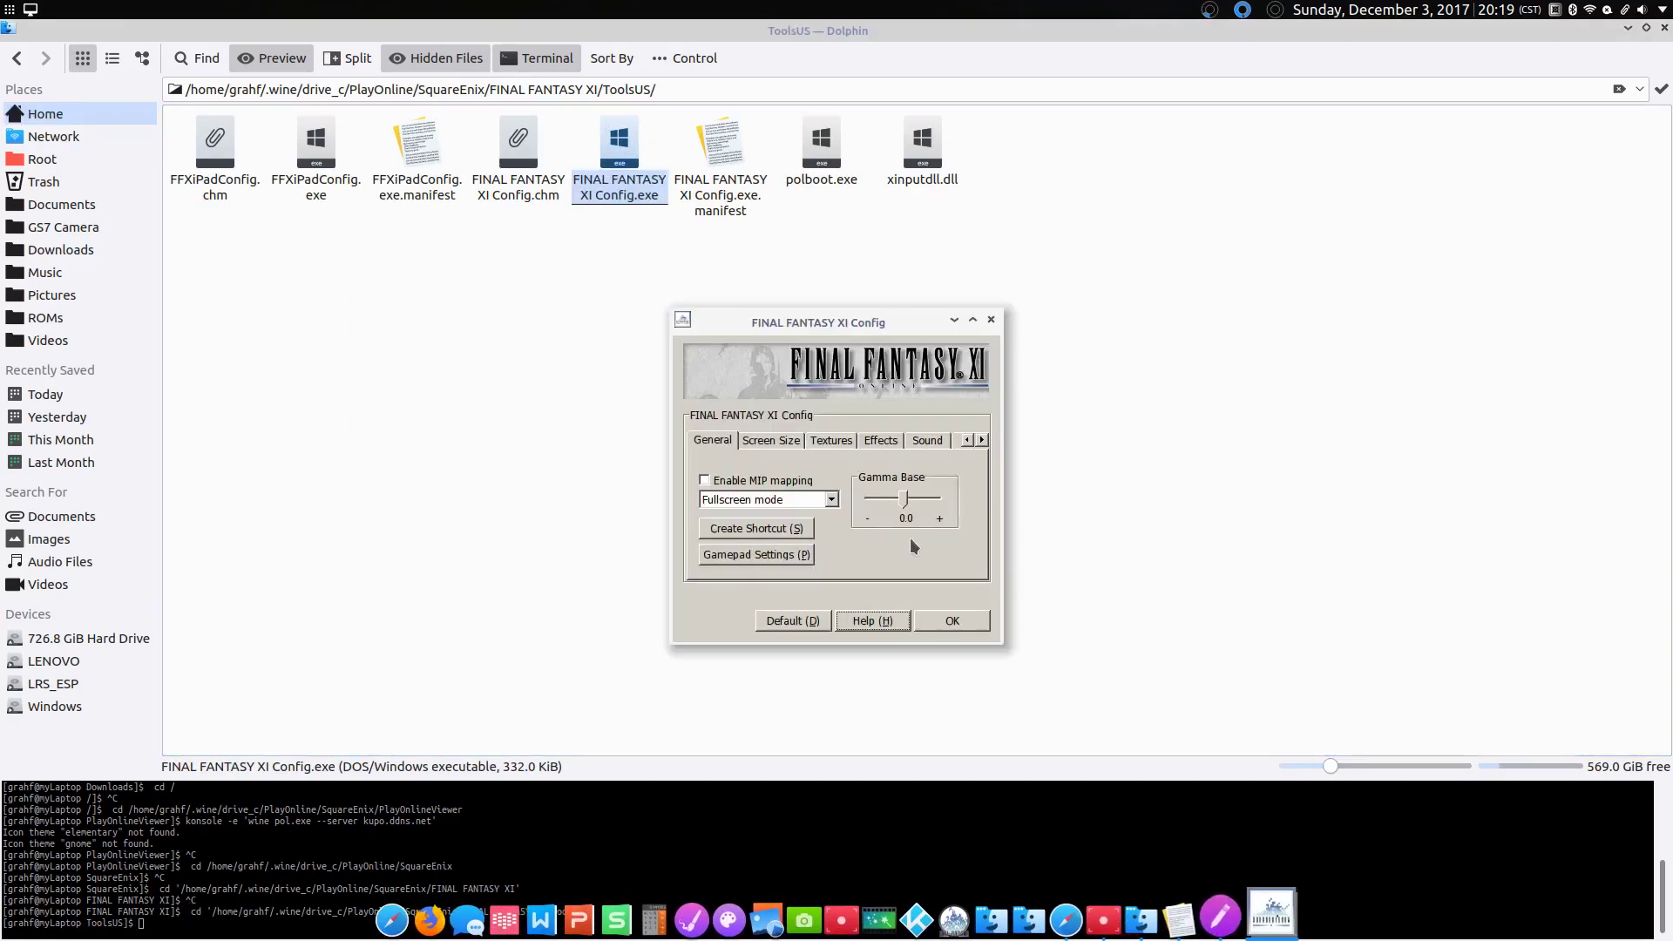
pyautogui.click(770, 492)
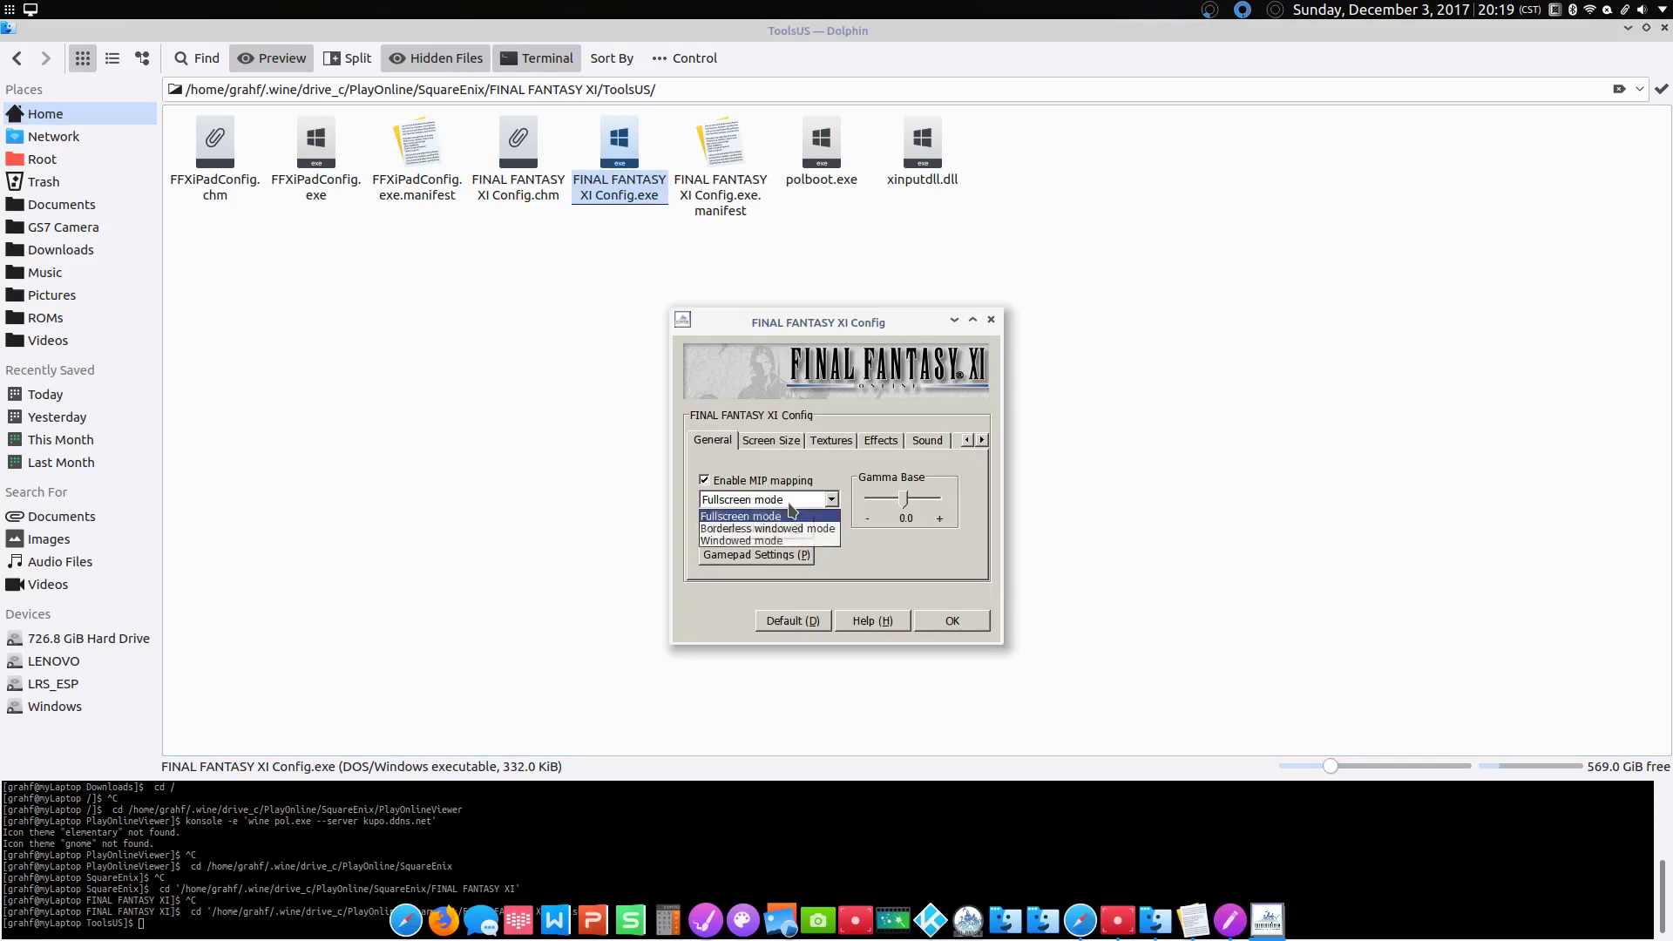
pyautogui.click(778, 541)
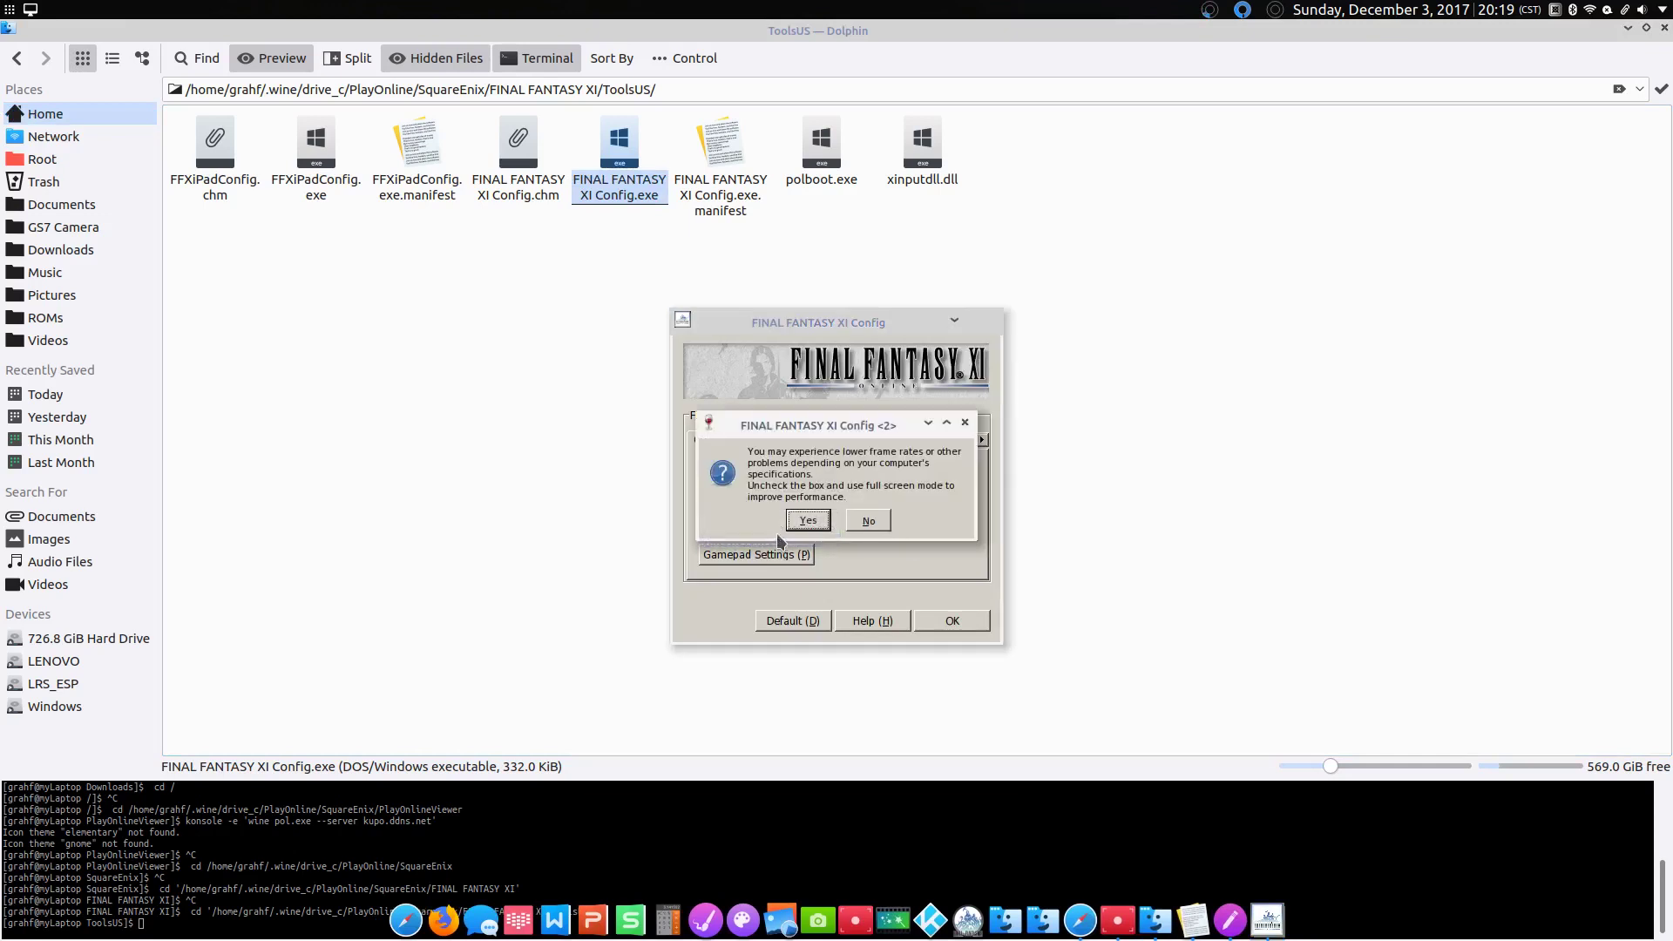
pyautogui.click(809, 521)
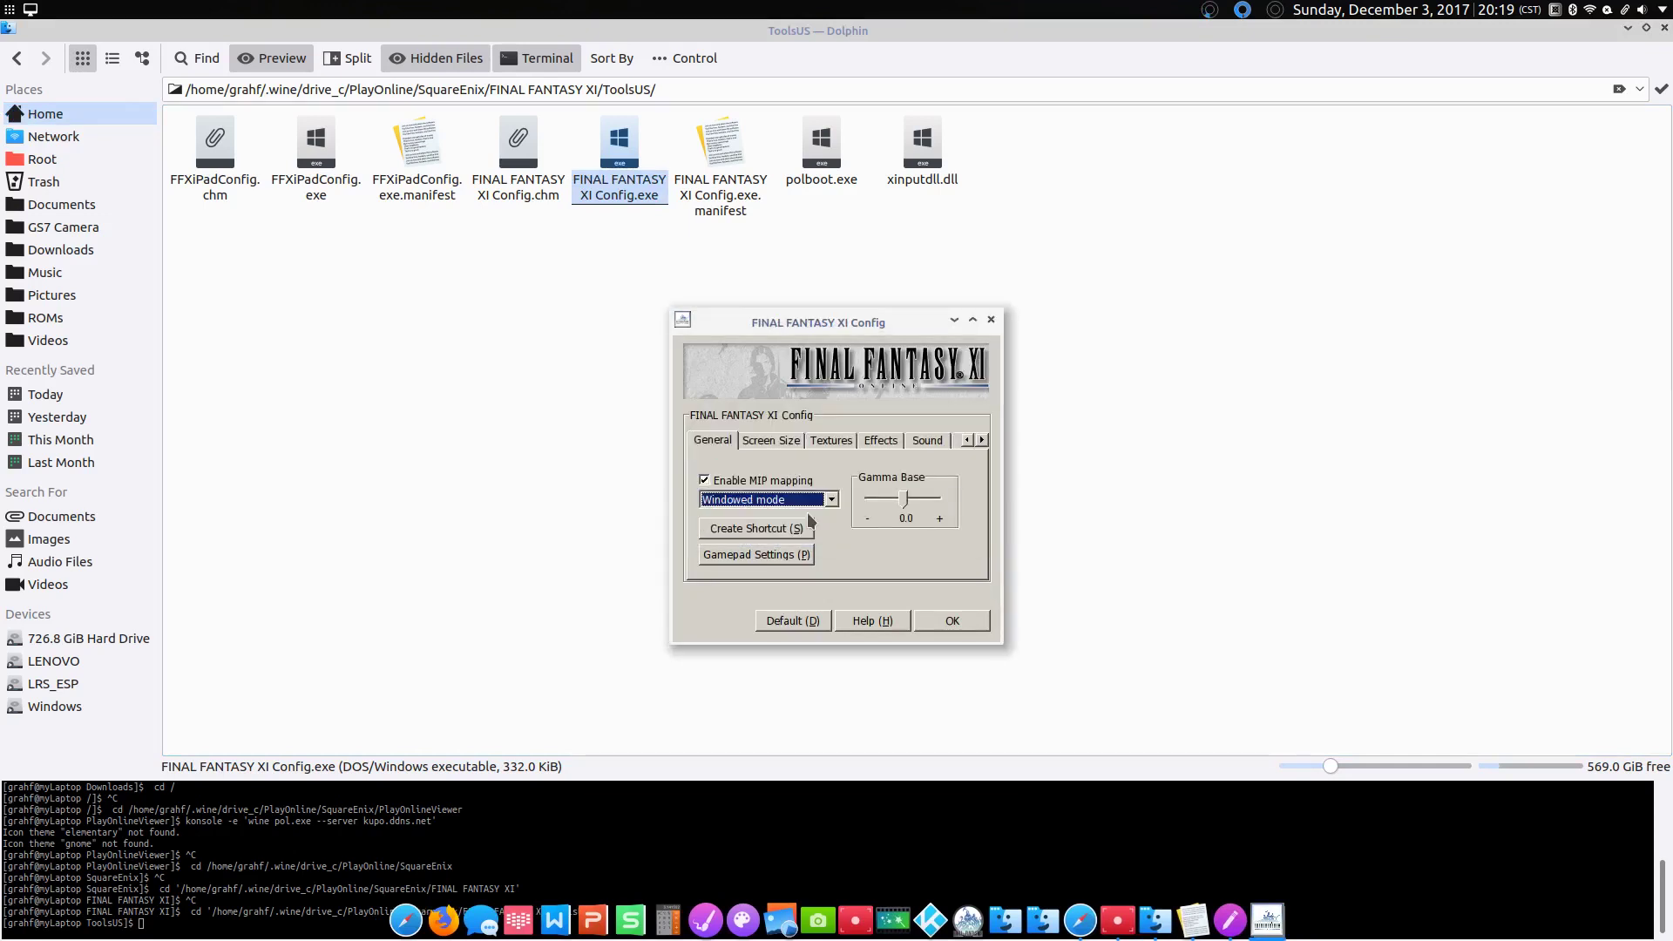
# Step: Set overlay, background and menu resolutions all to 1920 x 1080
pyautogui.click(772, 441)
pyautogui.click(801, 493)
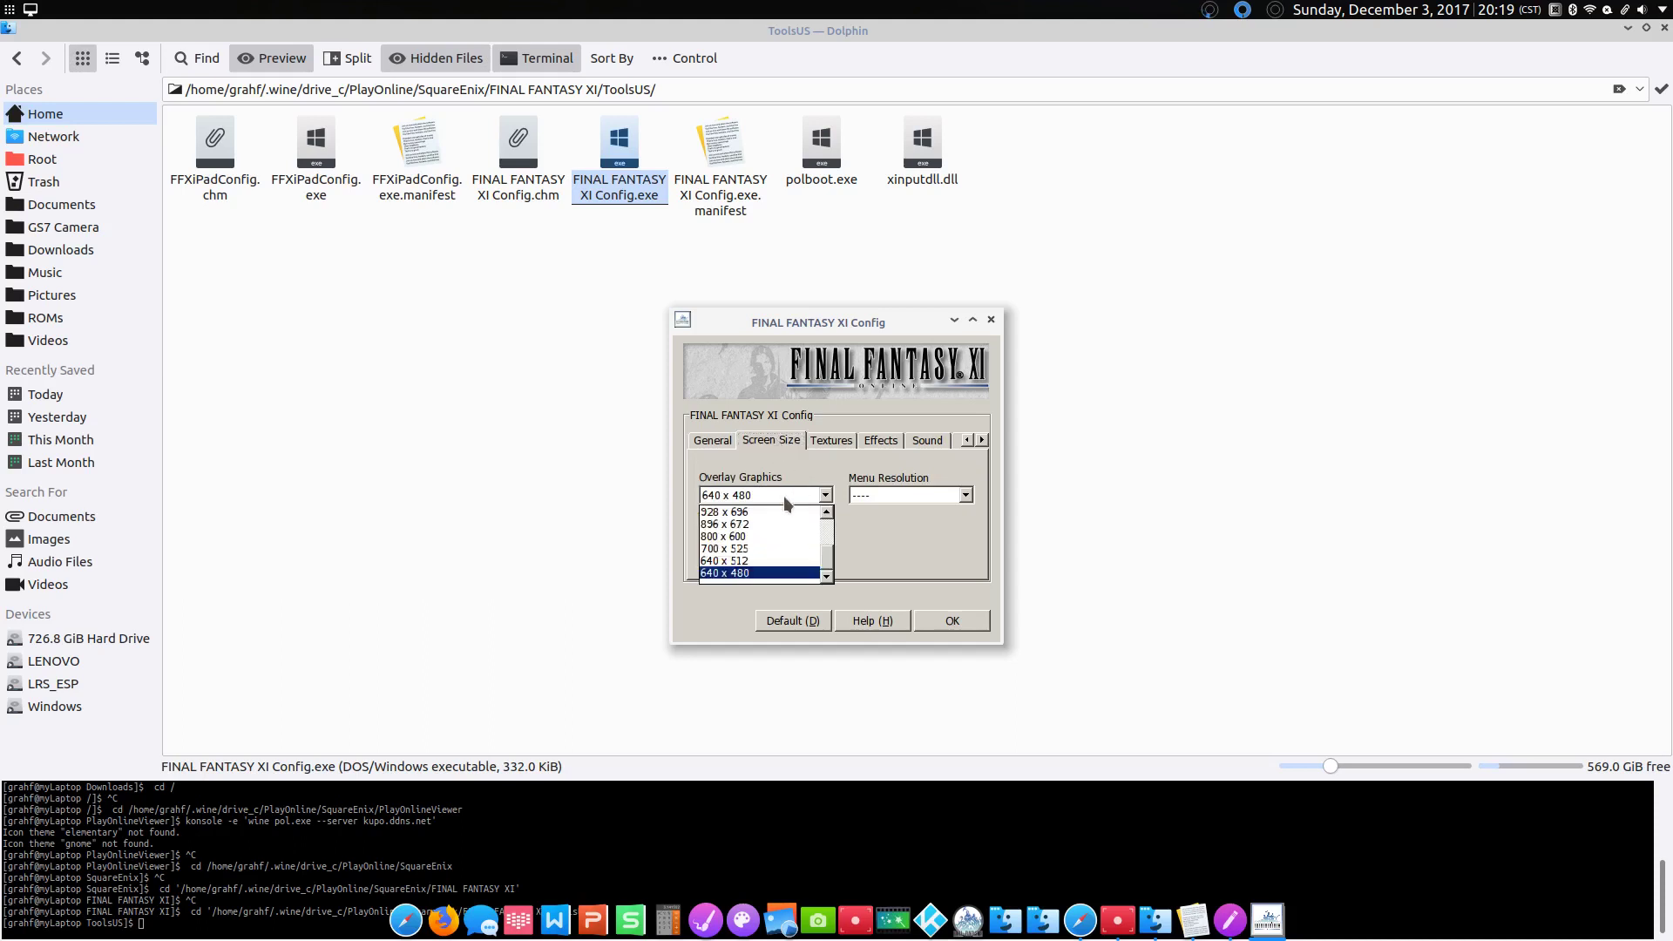
pyautogui.moveTo(827, 519)
pyautogui.mouseDown()
pyautogui.moveTo(827, 558)
pyautogui.moveTo(828, 543)
pyautogui.mouseUp()
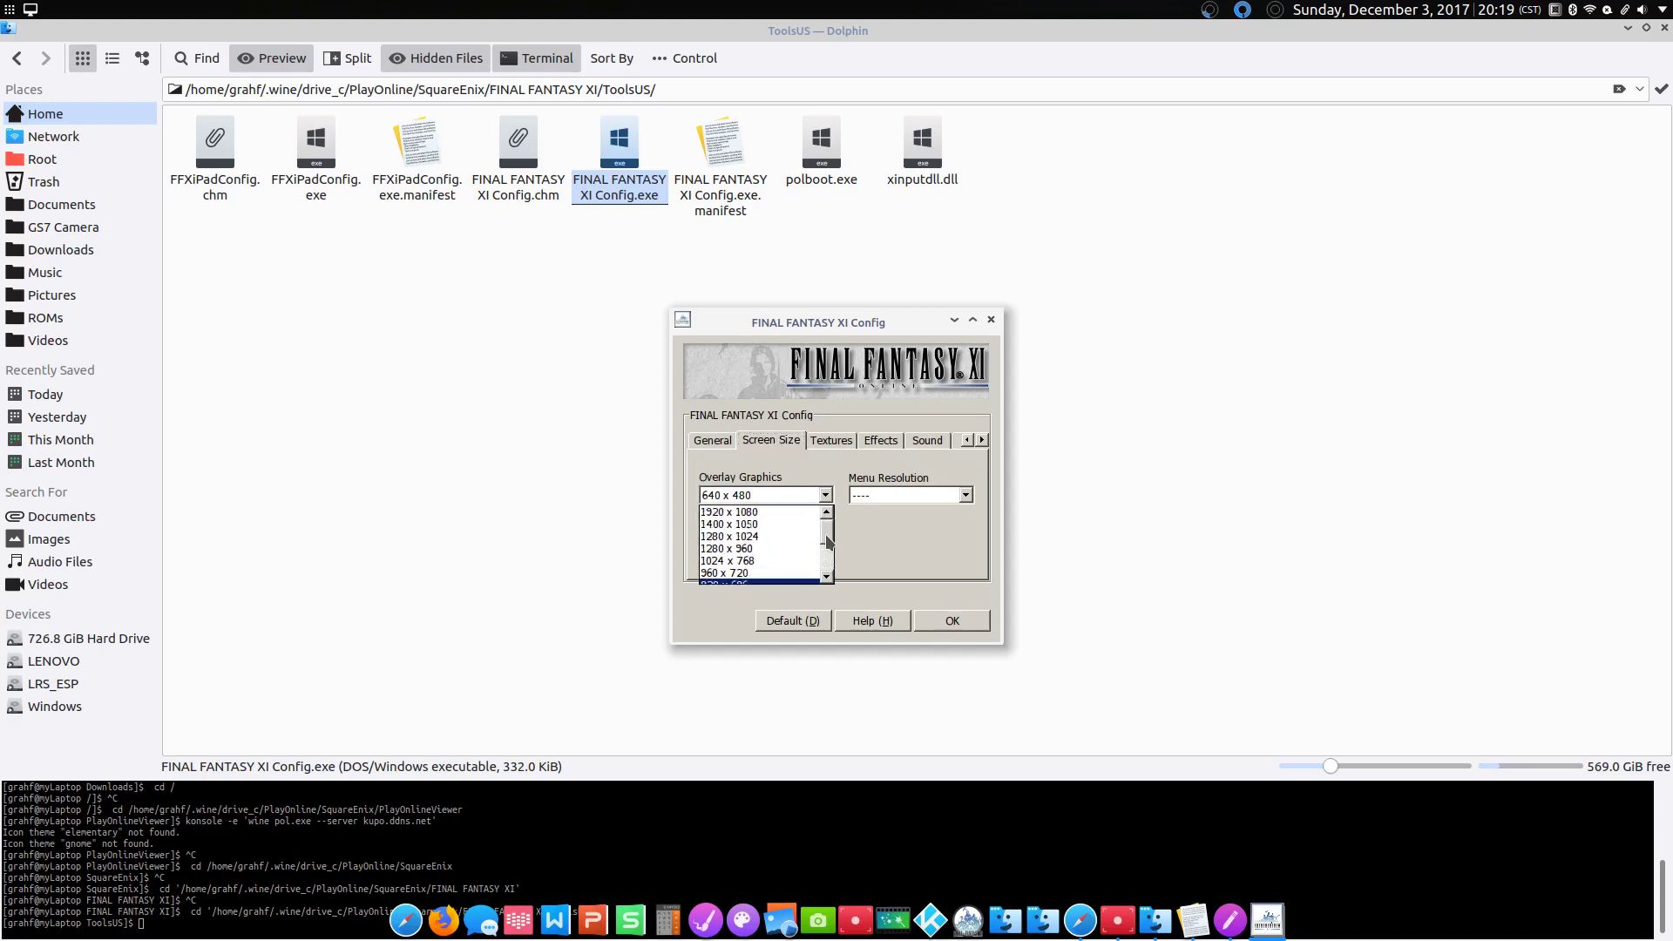
pyautogui.click(774, 512)
pyautogui.click(773, 535)
pyautogui.scroll(1, 828, 560)
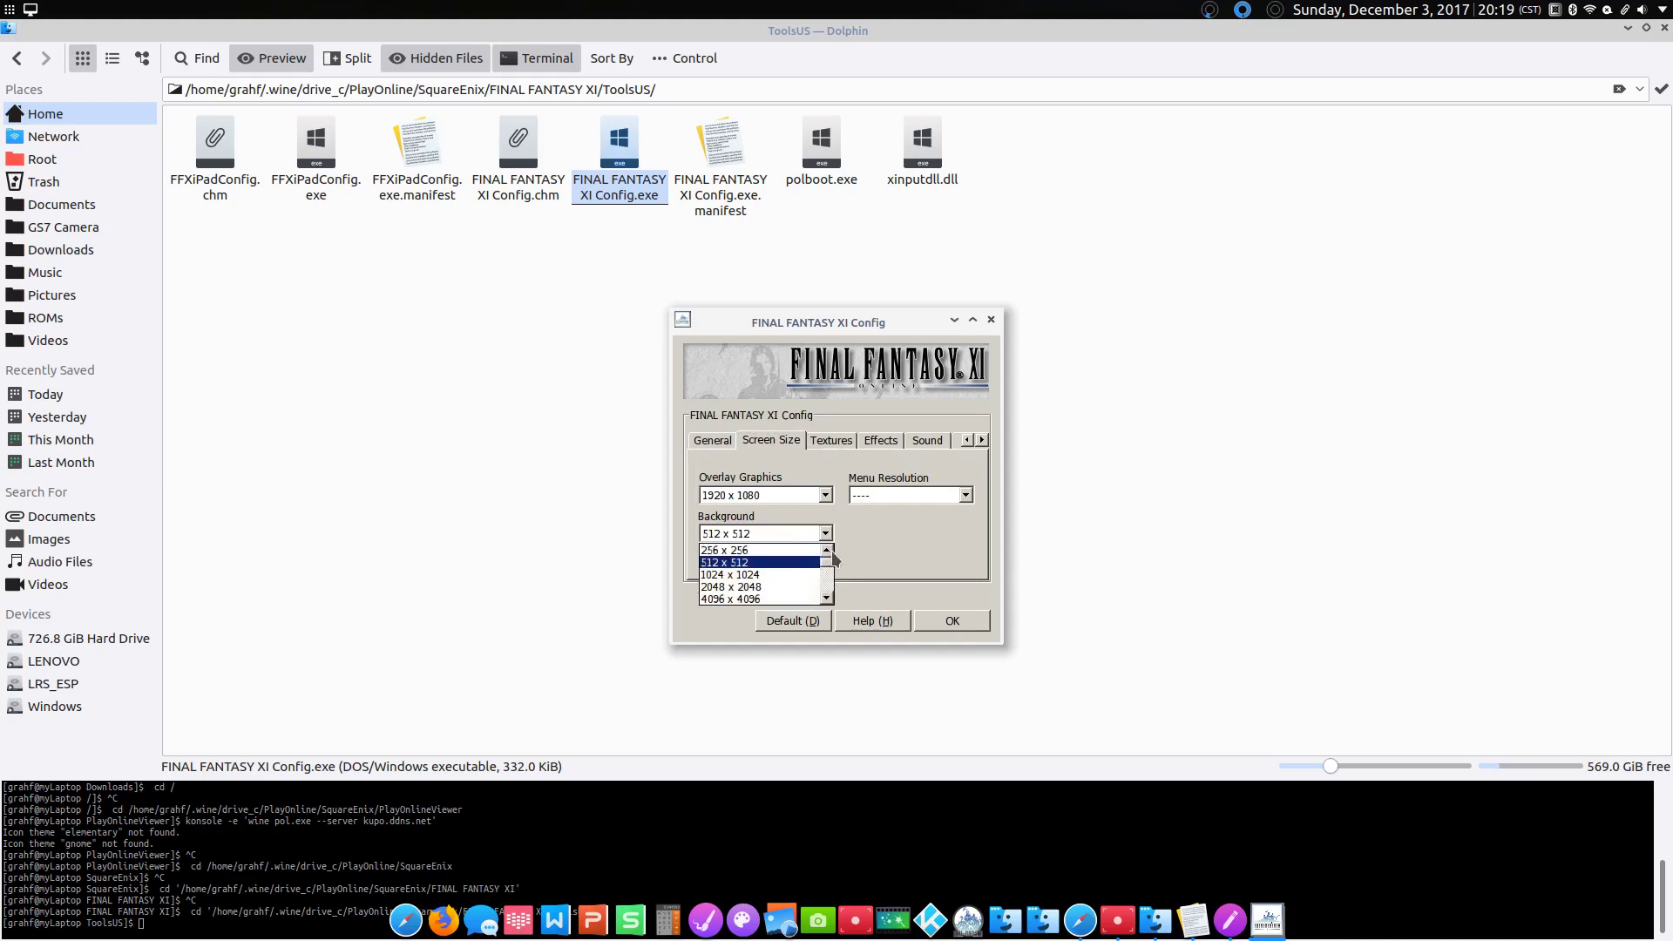
pyautogui.click(826, 599)
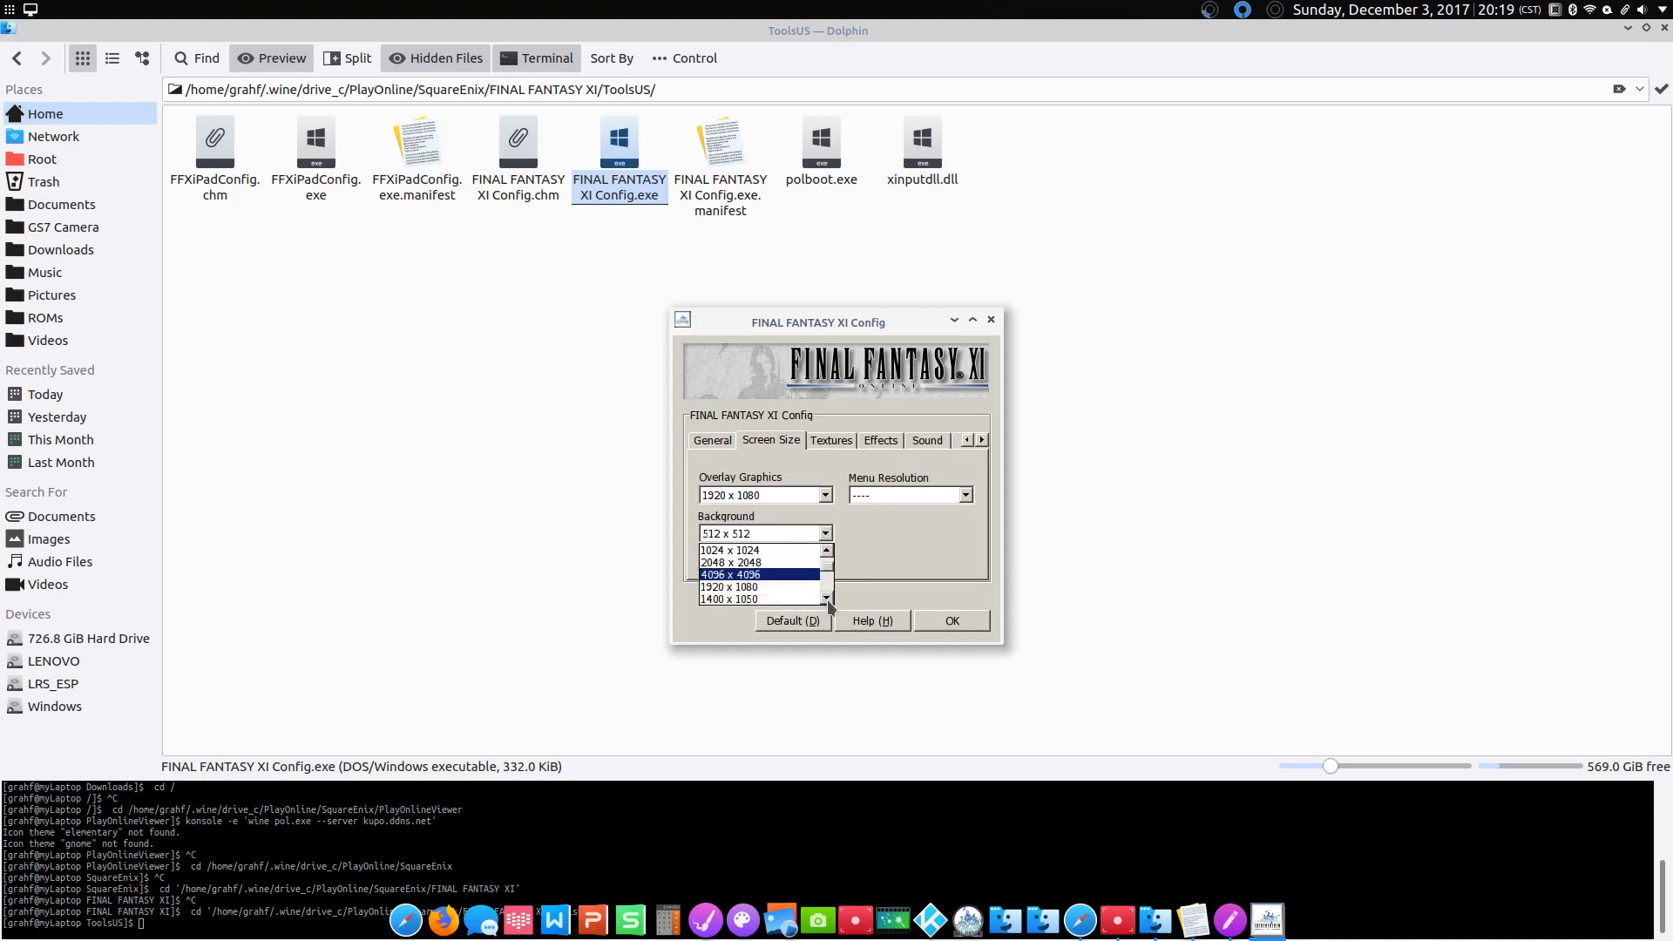
pyautogui.click(826, 599)
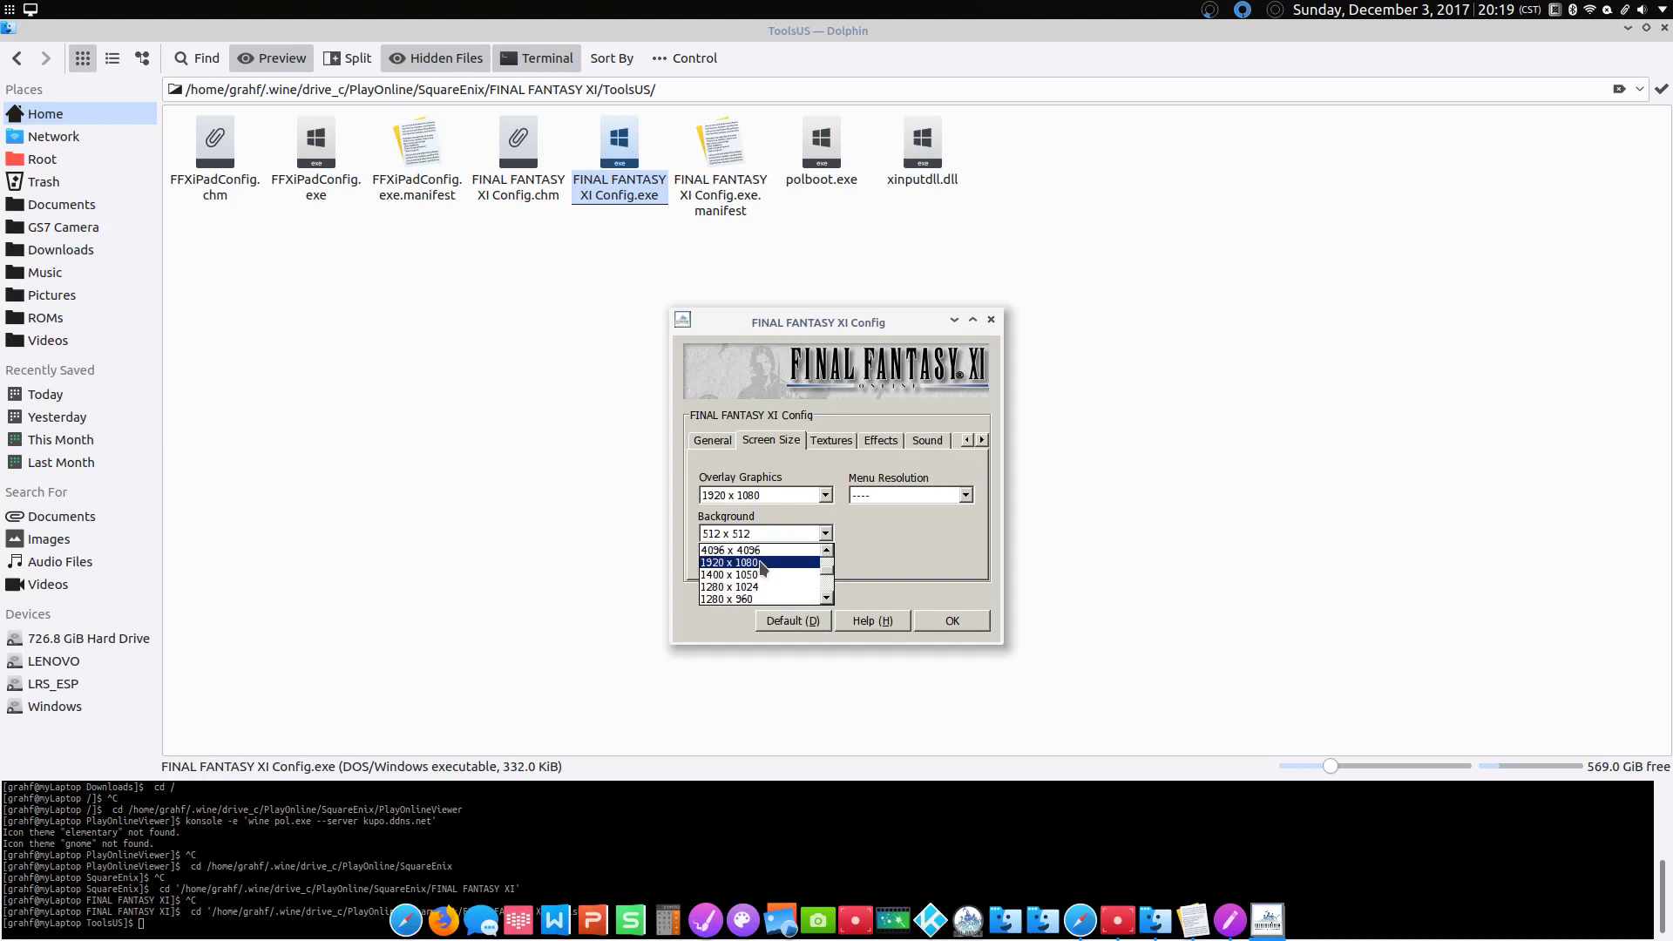
pyautogui.click(732, 563)
pyautogui.click(950, 497)
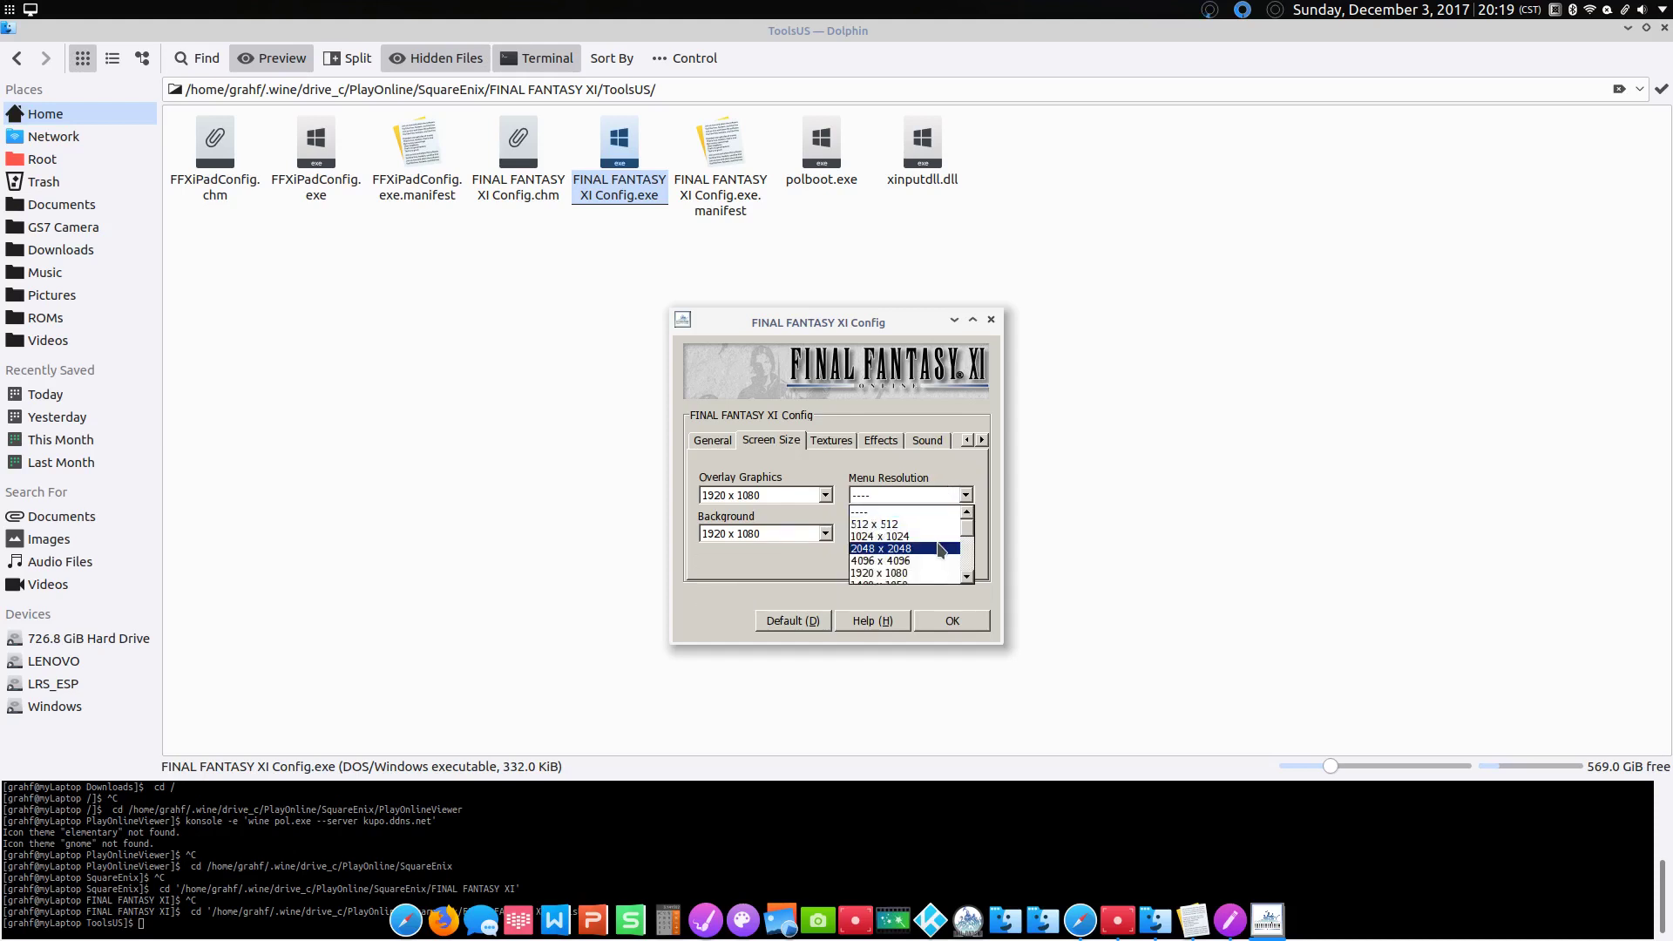
pyautogui.click(929, 573)
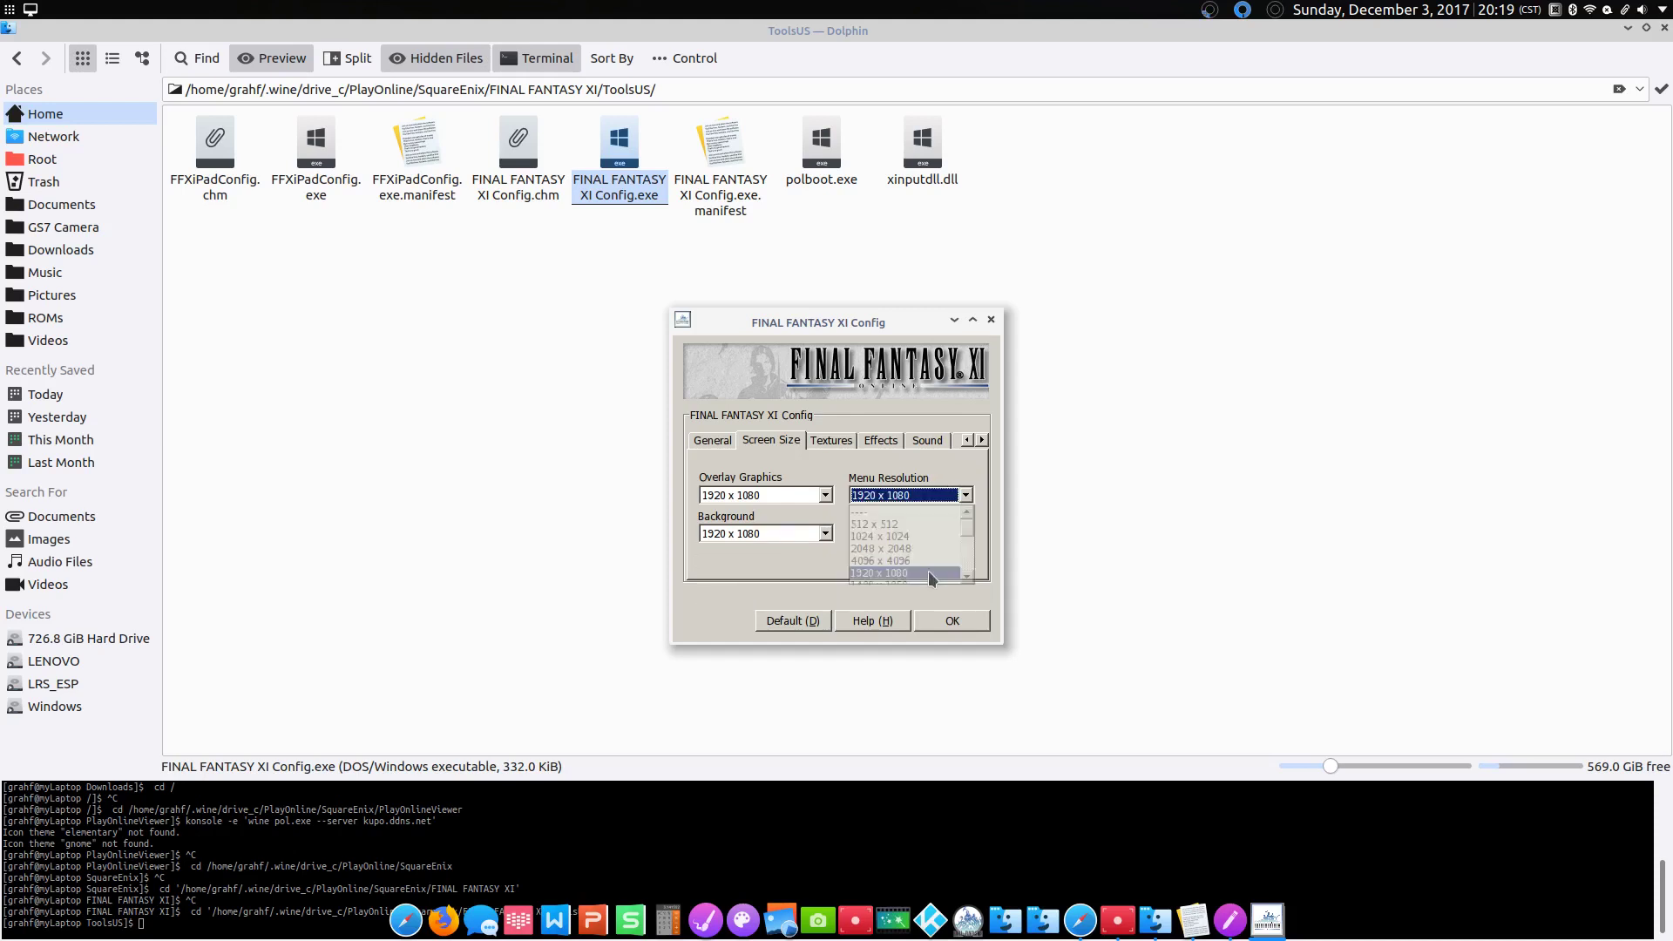
# Step: Set fonts to High Quality and keep texture compression Uncompressed
pyautogui.click(832, 440)
pyautogui.click(869, 496)
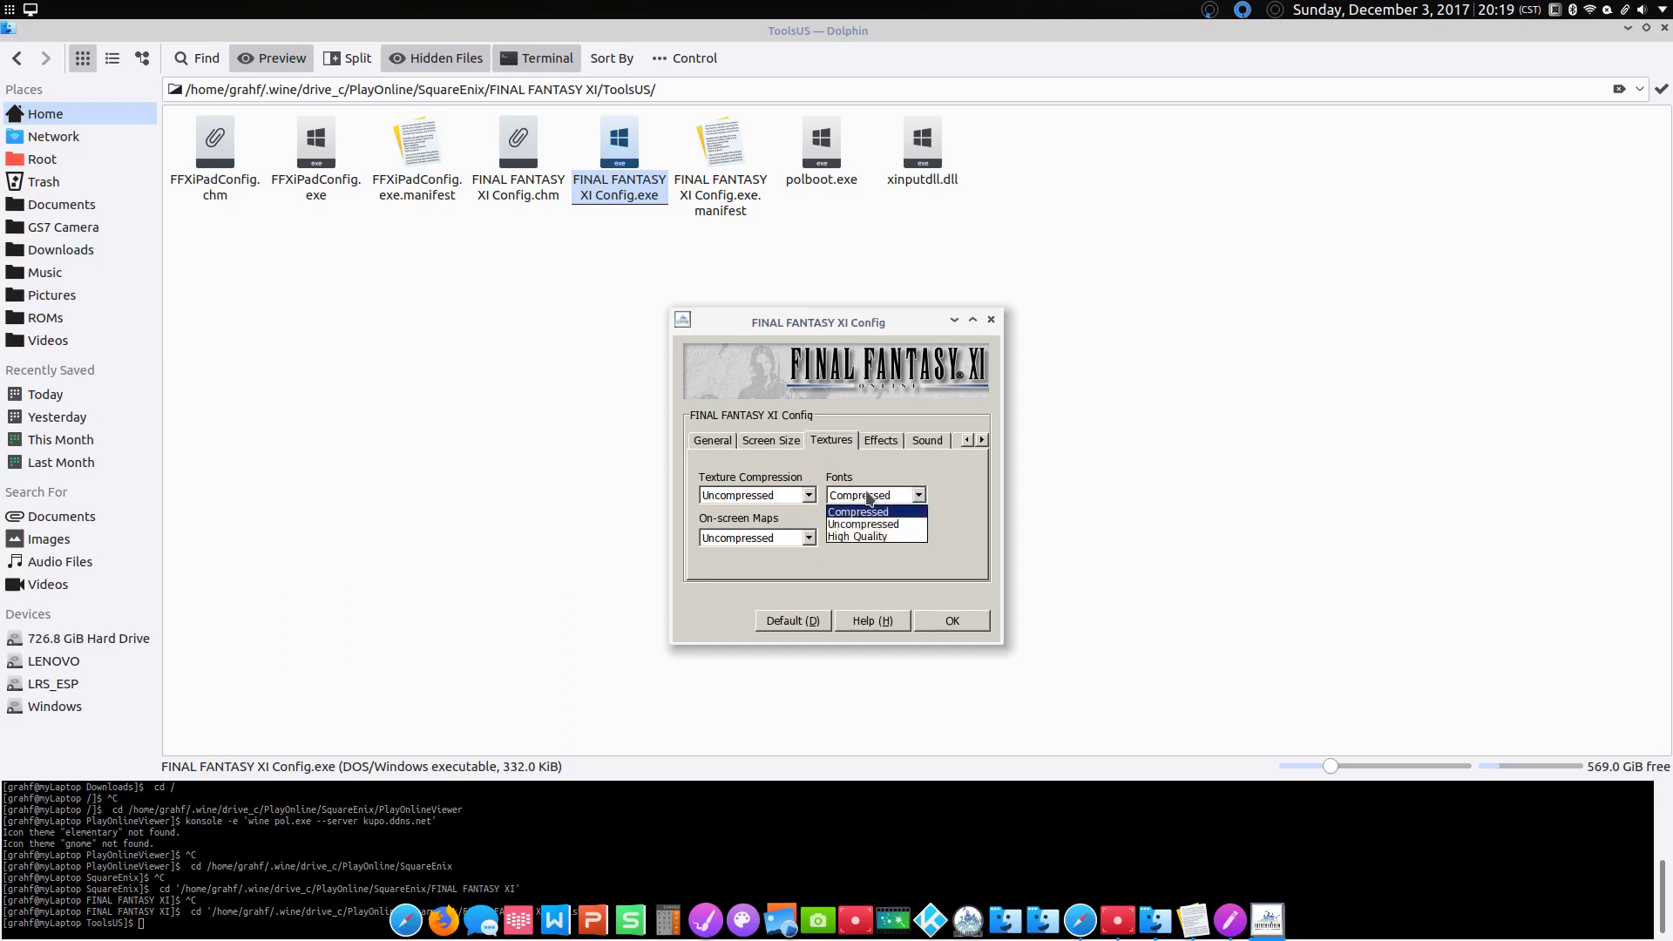
pyautogui.click(858, 536)
pyautogui.click(763, 538)
pyautogui.click(767, 495)
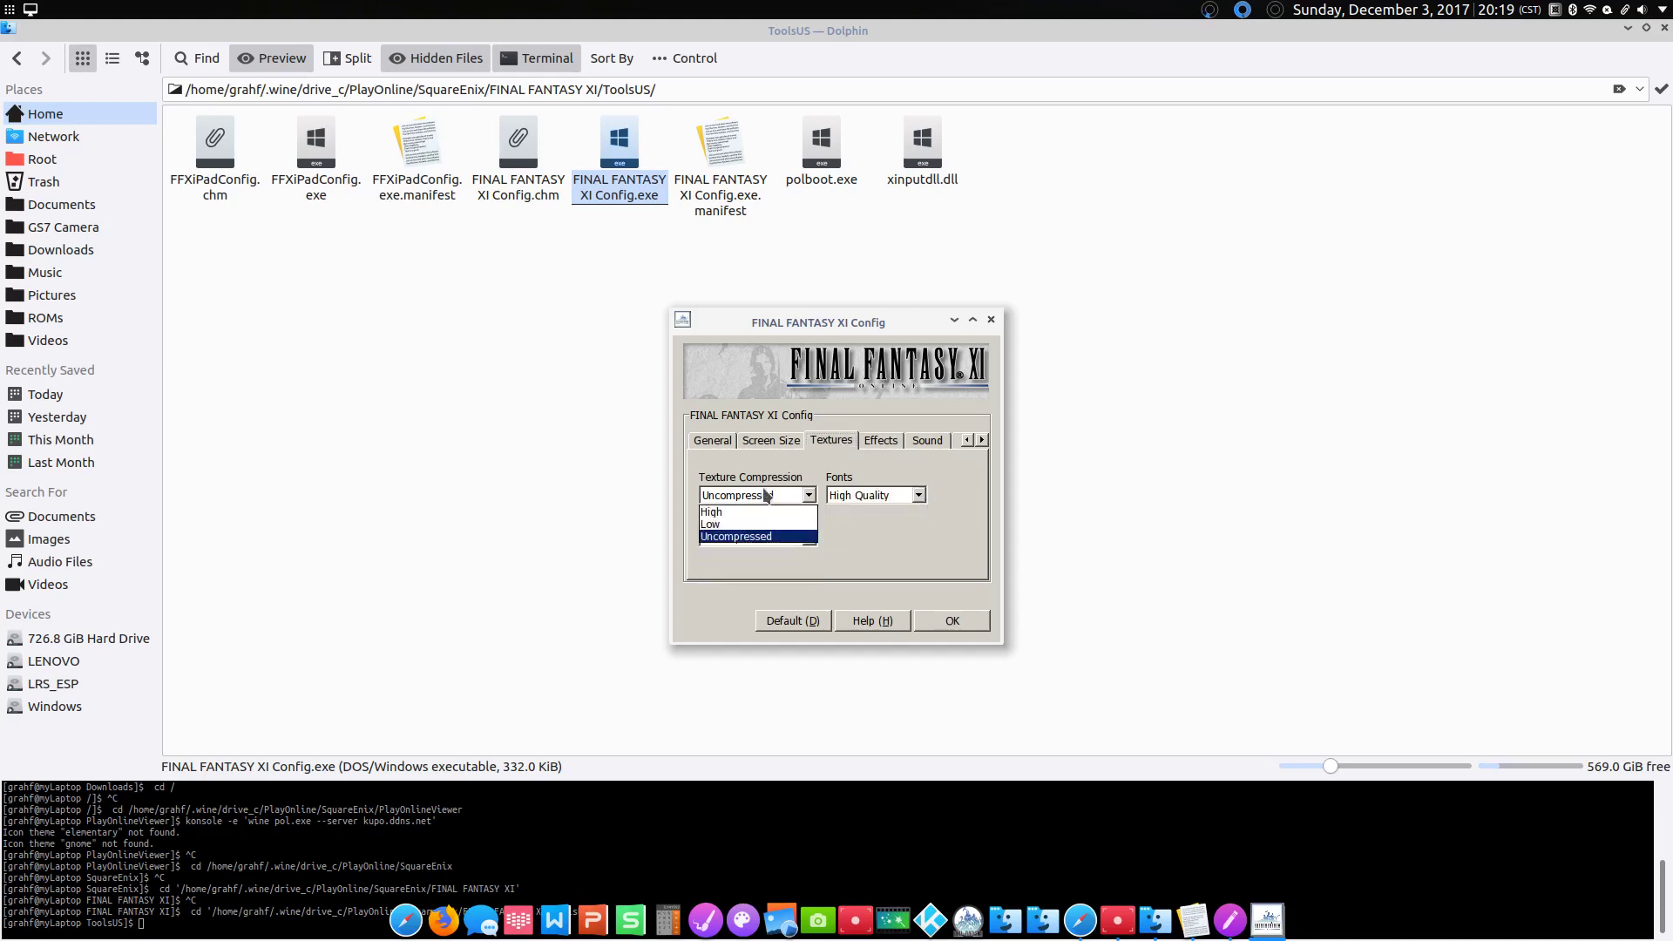
pyautogui.click(761, 502)
# Step: Turn on bump mapping and keep environmental animation at Smooth
pyautogui.click(882, 440)
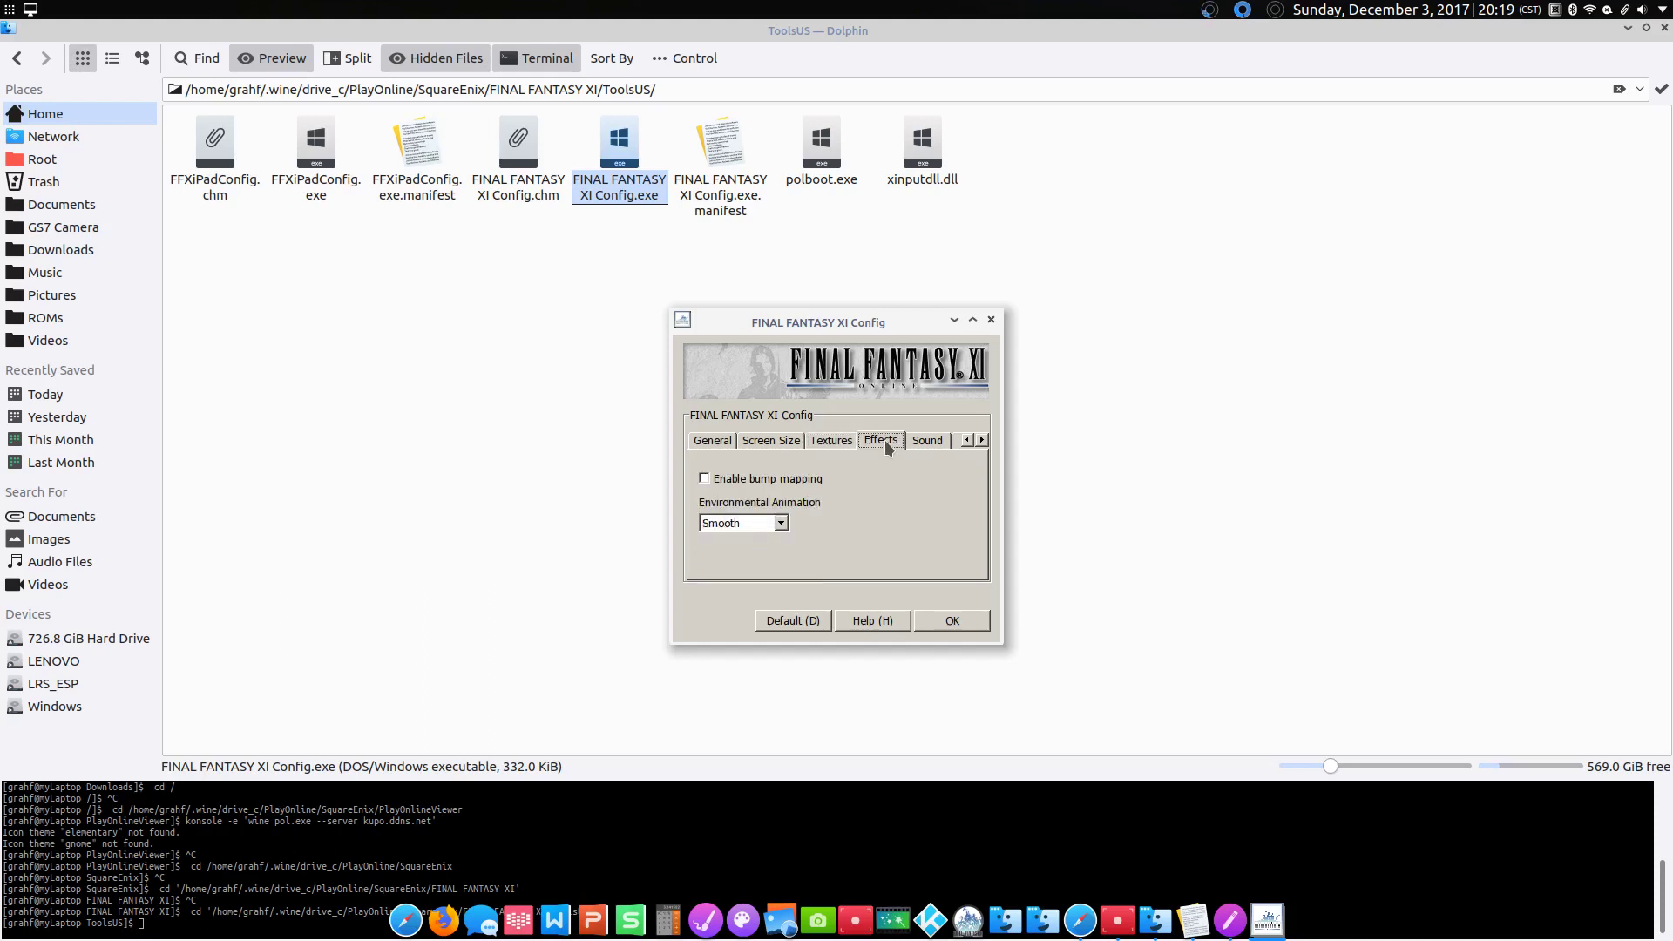
pyautogui.click(767, 524)
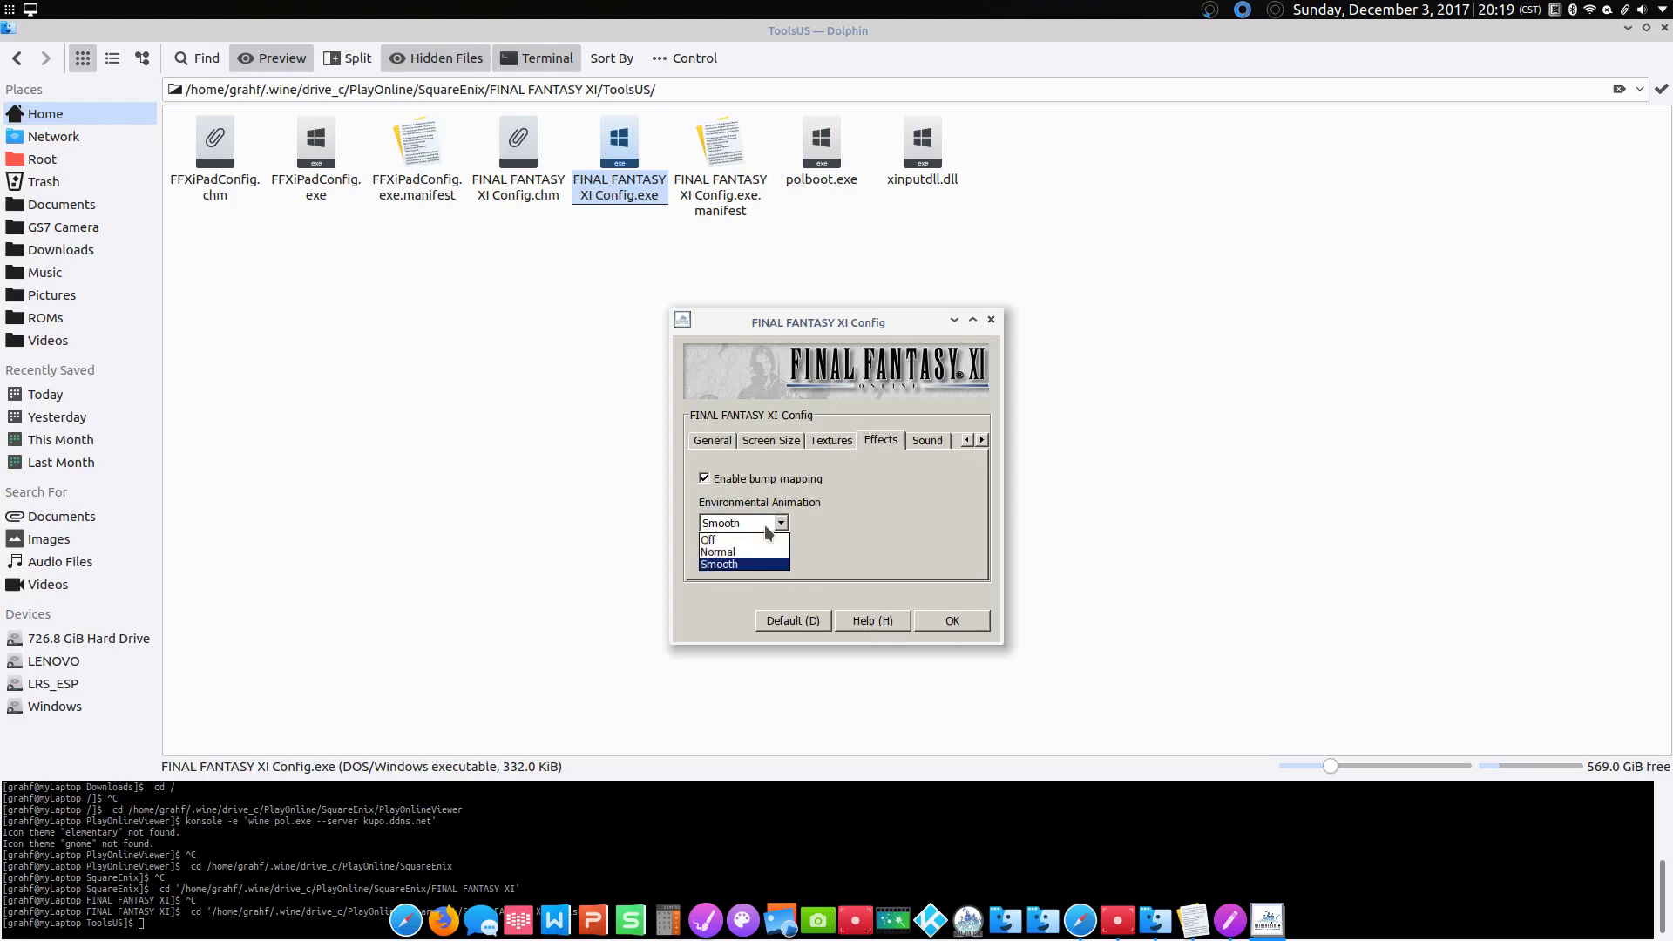
pyautogui.click(766, 550)
# Step: Raise the sound effect count to 20 and keep sound playing always
pyautogui.click(929, 440)
pyautogui.click(931, 515)
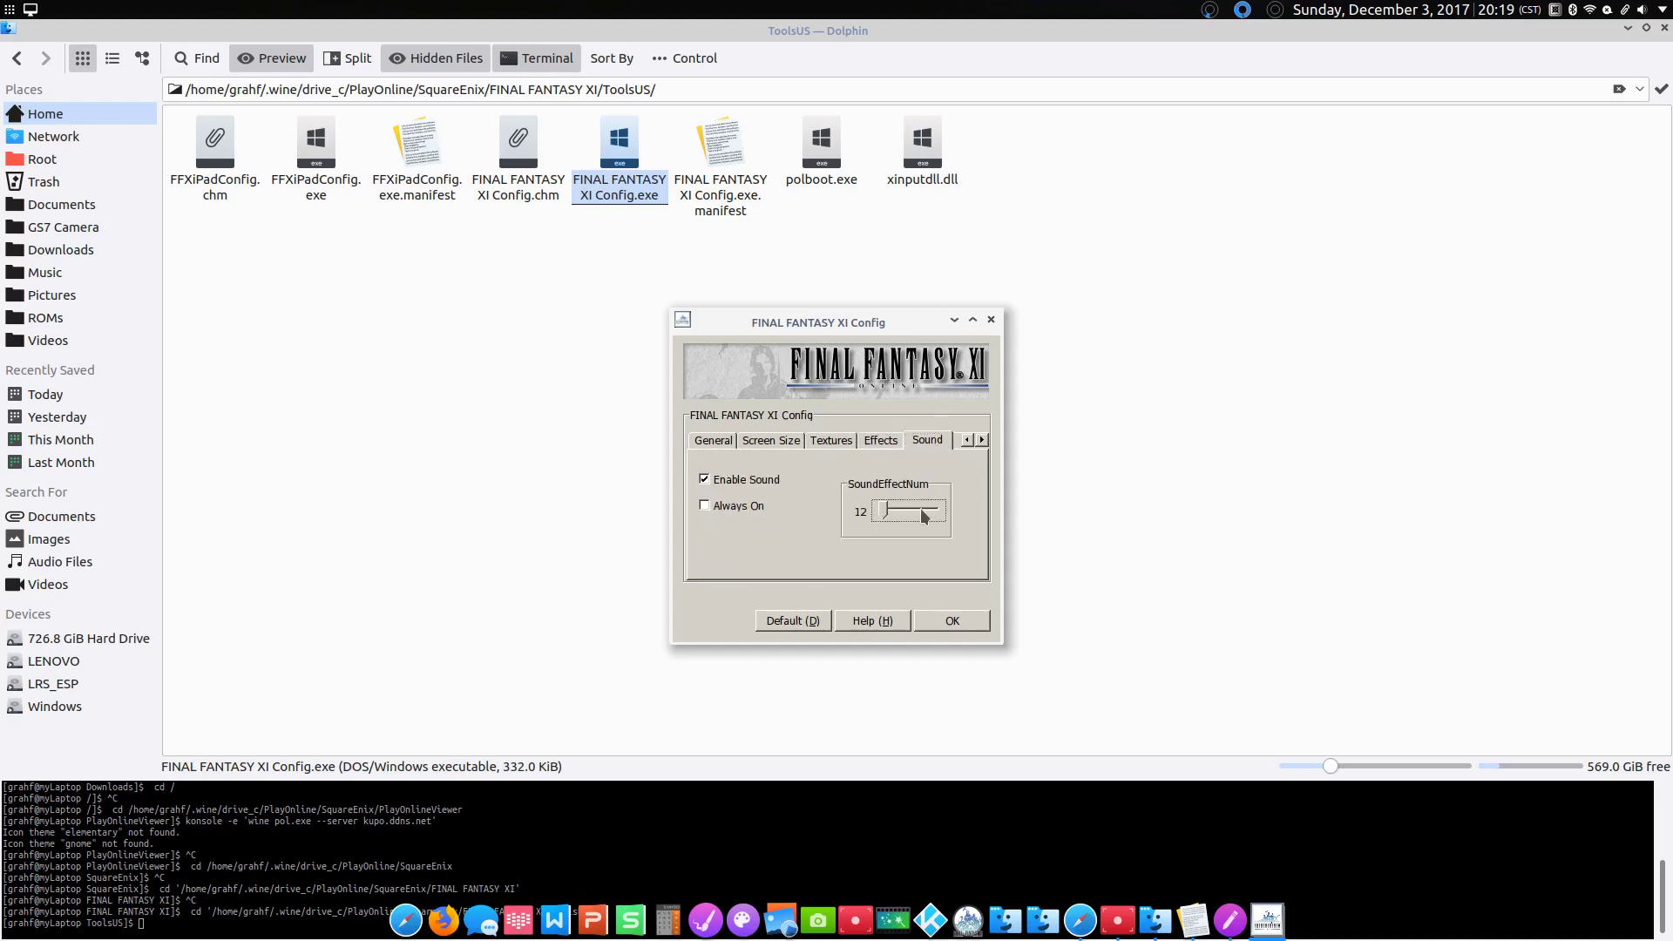
pyautogui.moveTo(885, 516); pyautogui.dragTo(974, 527)
pyautogui.click(711, 505)
# Step: Turn on Graphics Stabilization, save the configuration, then return to the SquareEnix folder
pyautogui.click(983, 440)
pyautogui.click(936, 441)
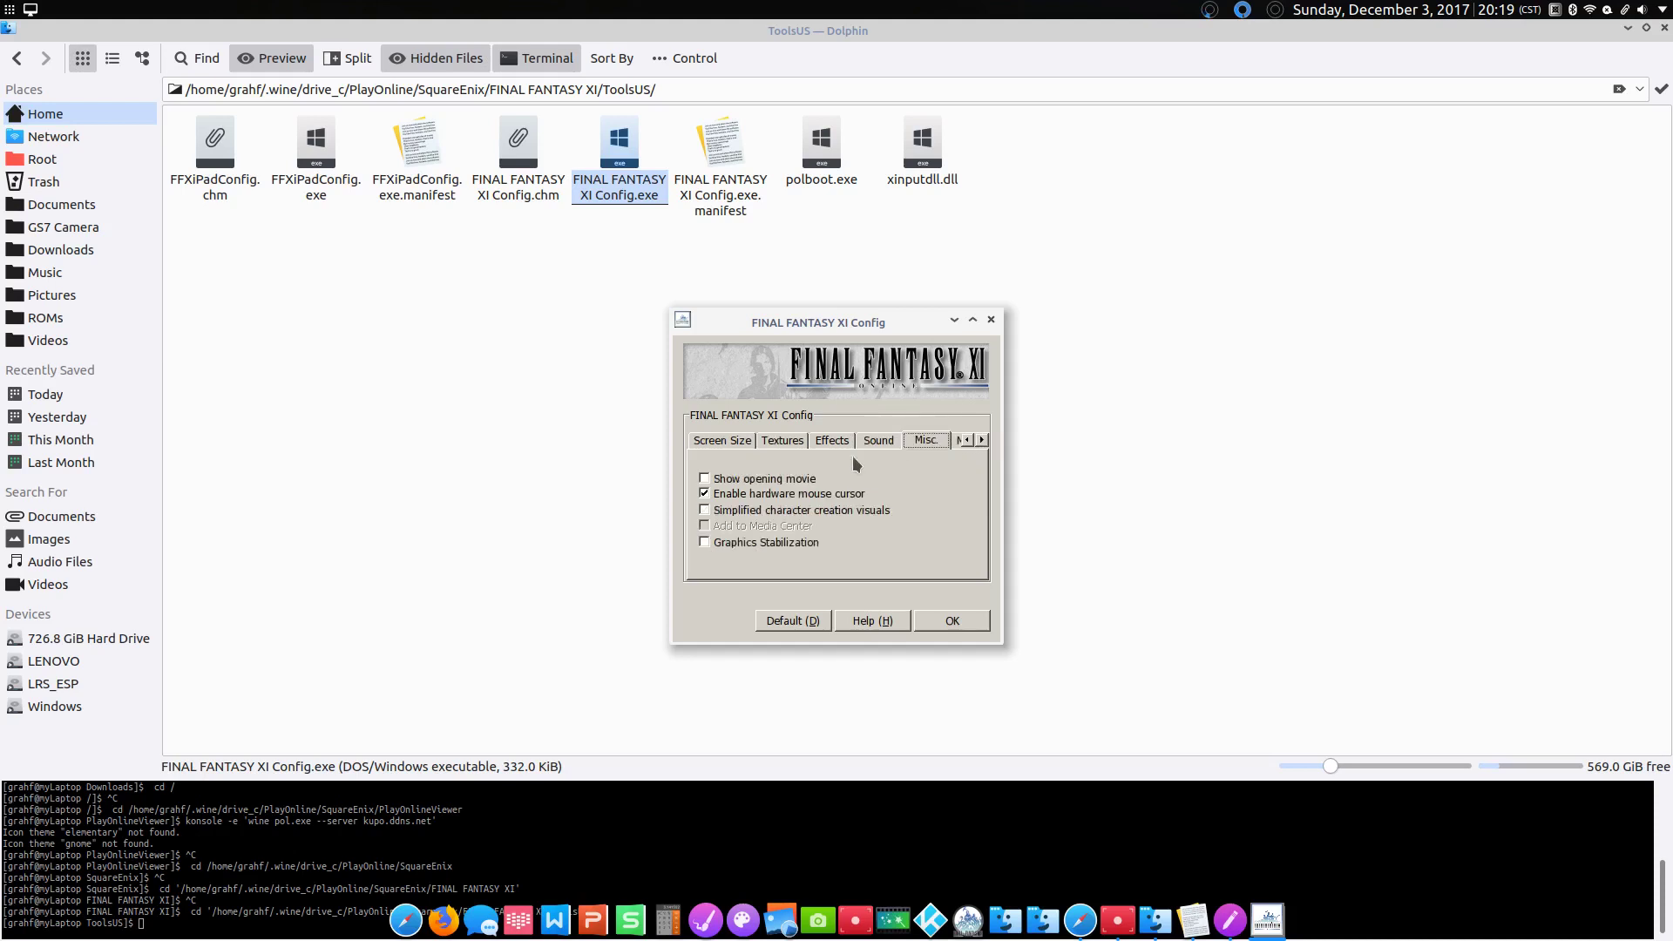
pyautogui.click(764, 544)
pyautogui.click(937, 618)
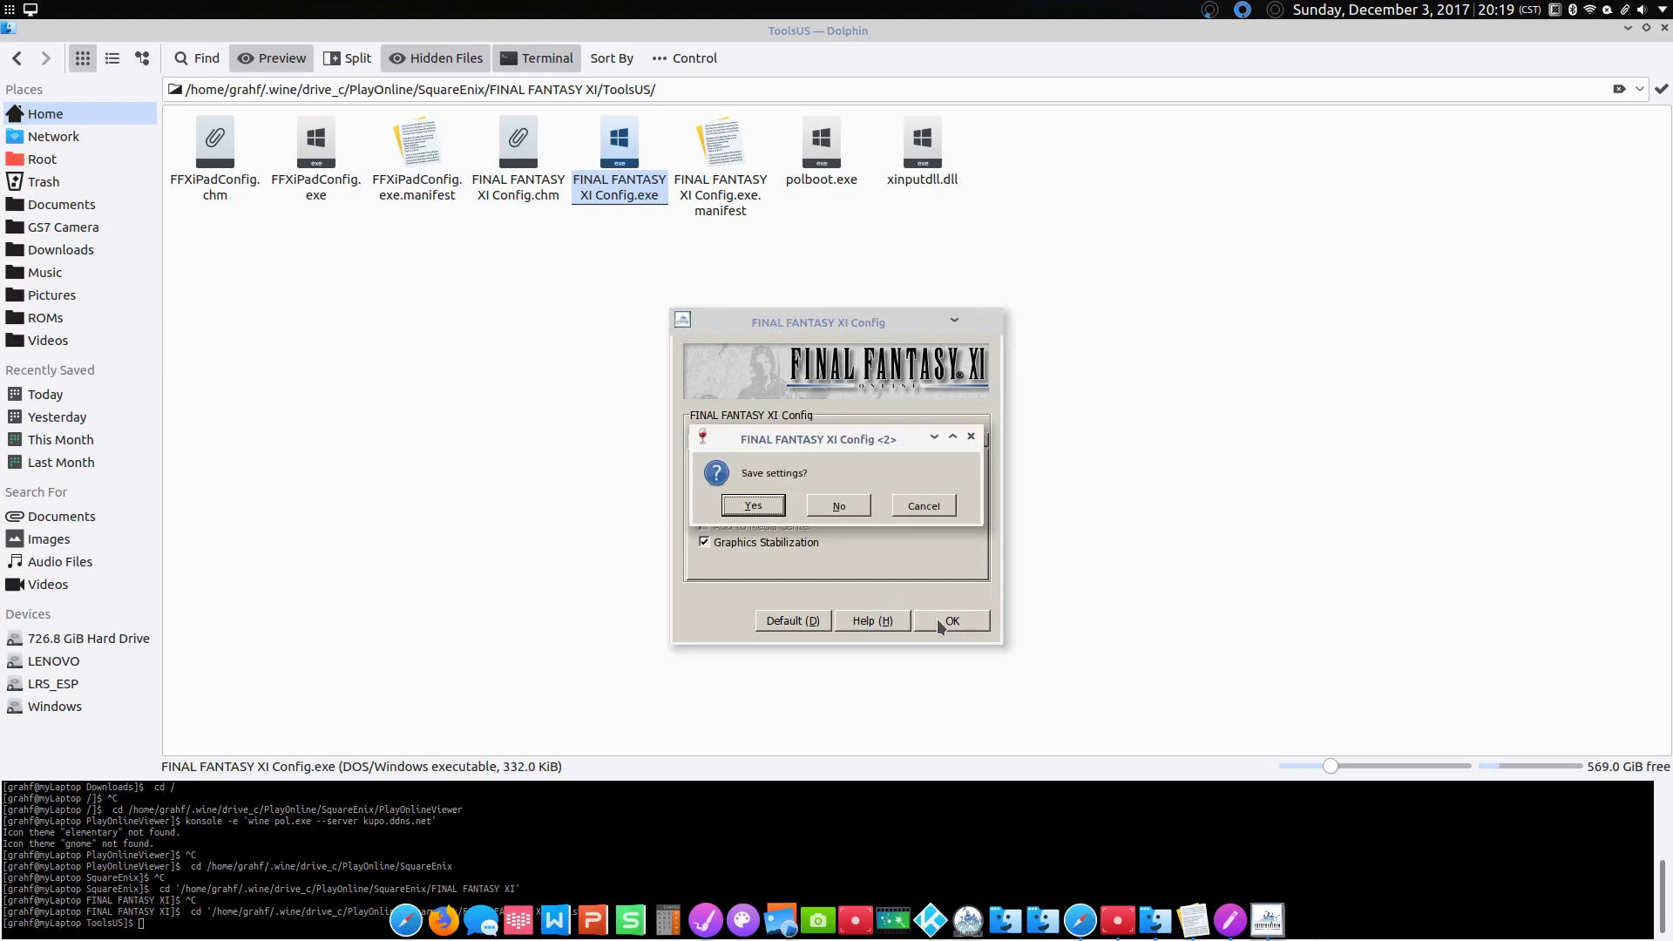
pyautogui.click(778, 508)
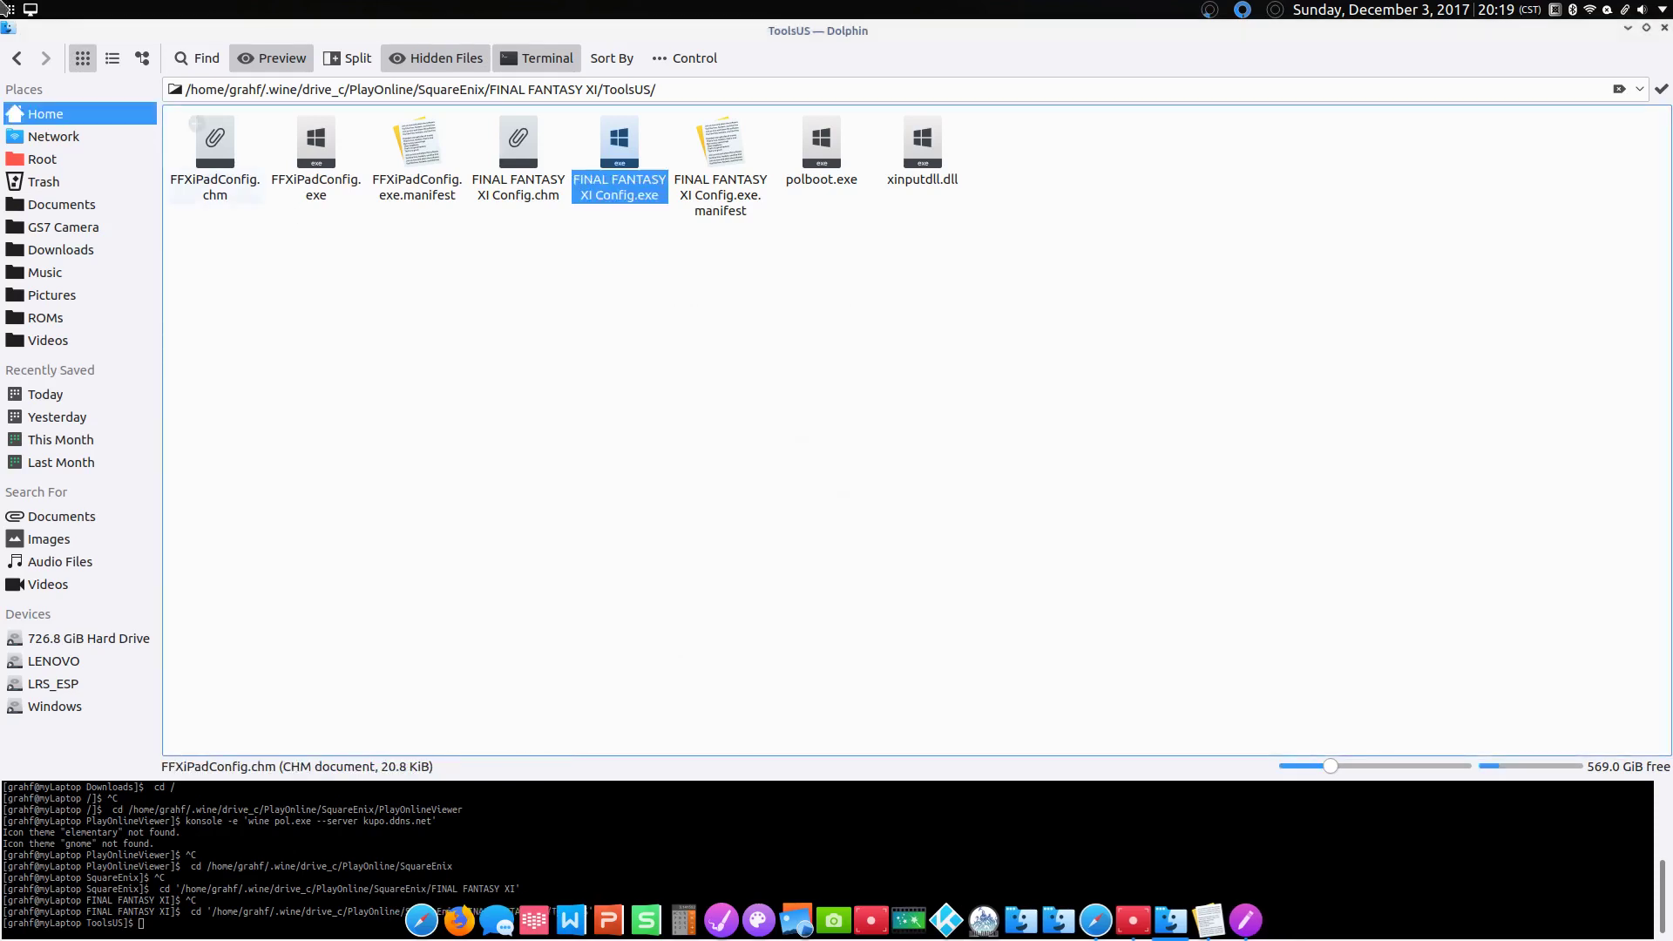
pyautogui.press('BackSpace')
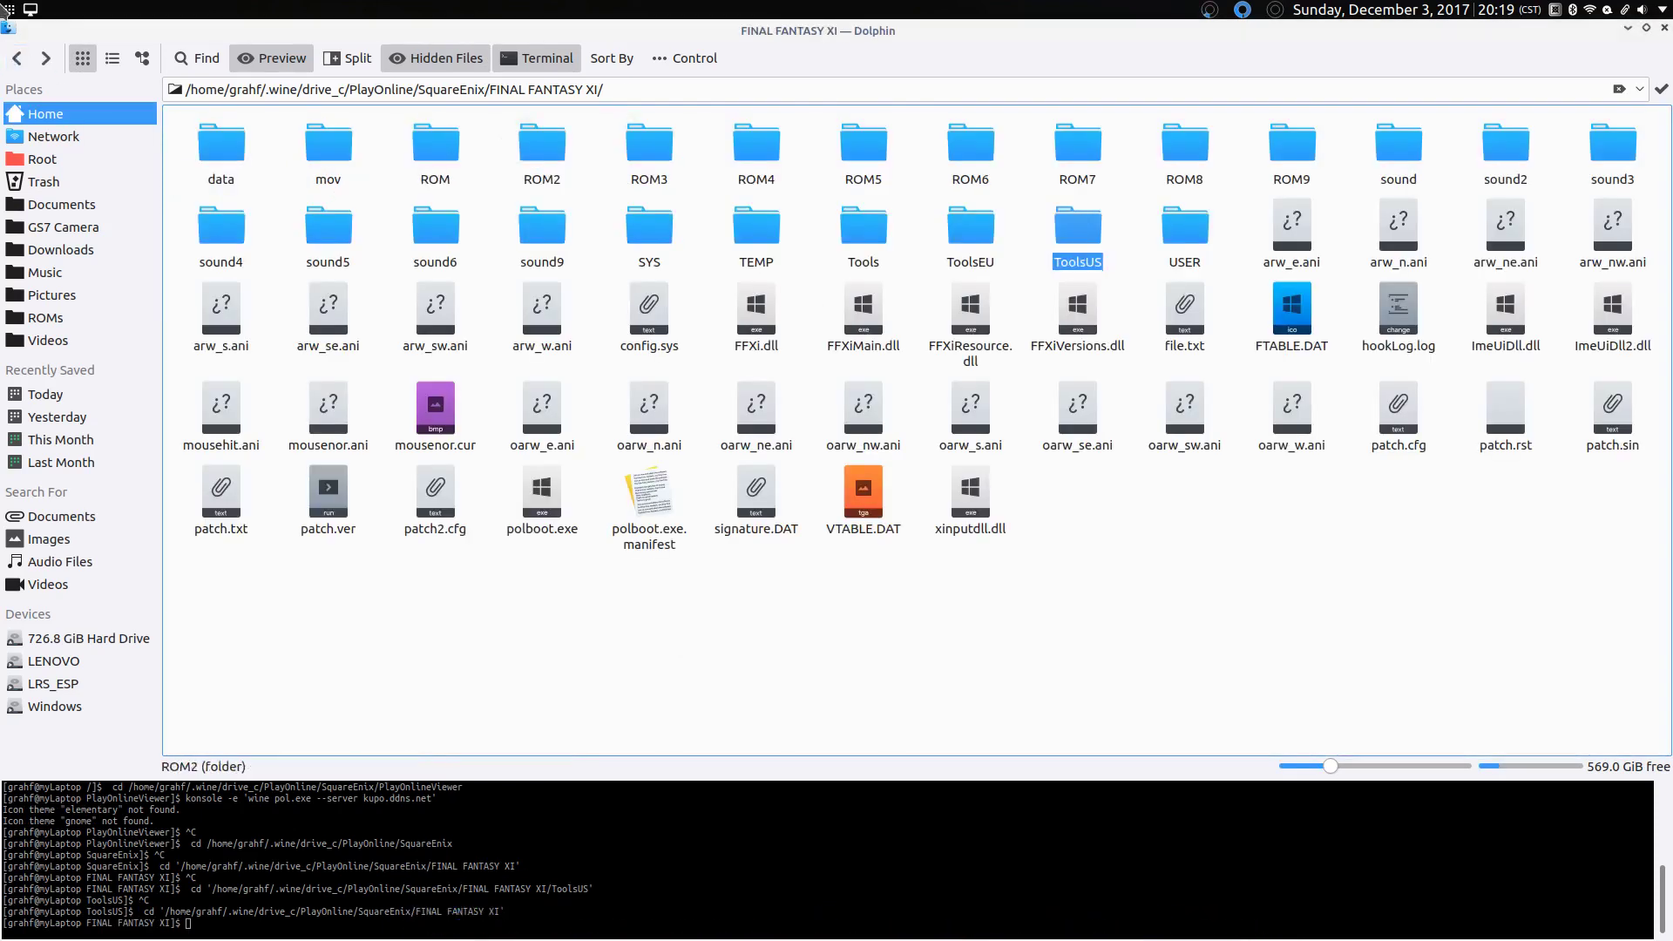
pyautogui.click(17, 57)
# Step: Open PlayOnlineViewer and rerun the kupo.ddns.net pol.exe launch command from terminal history
pyautogui.click(359, 181)
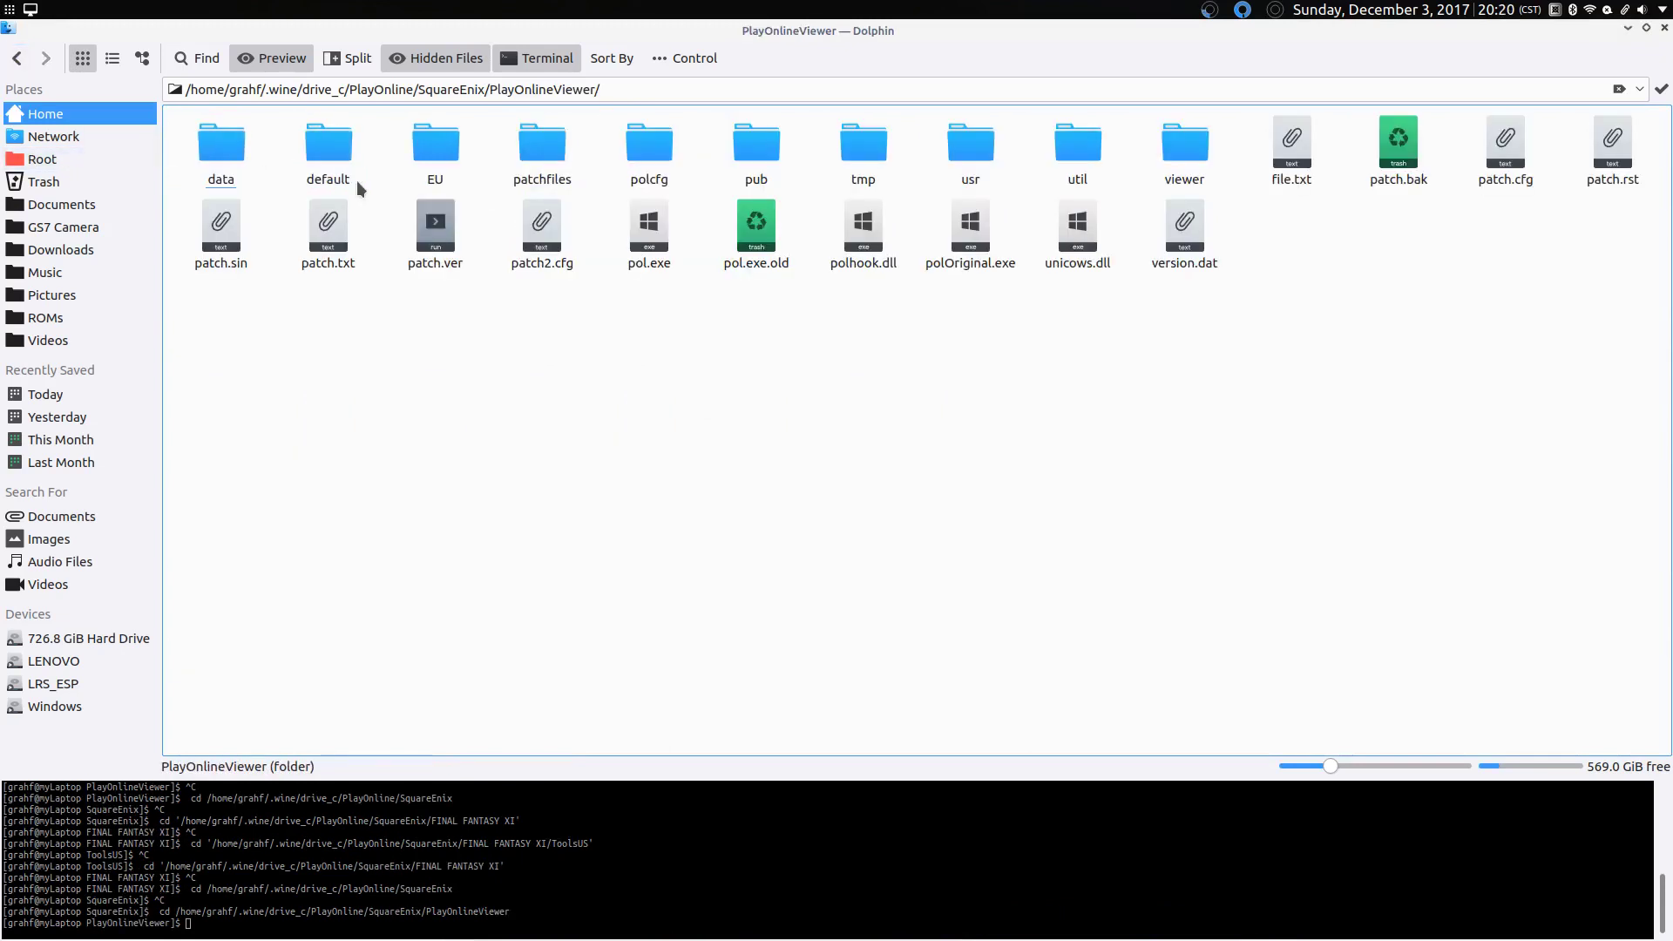
pyautogui.click(550, 893)
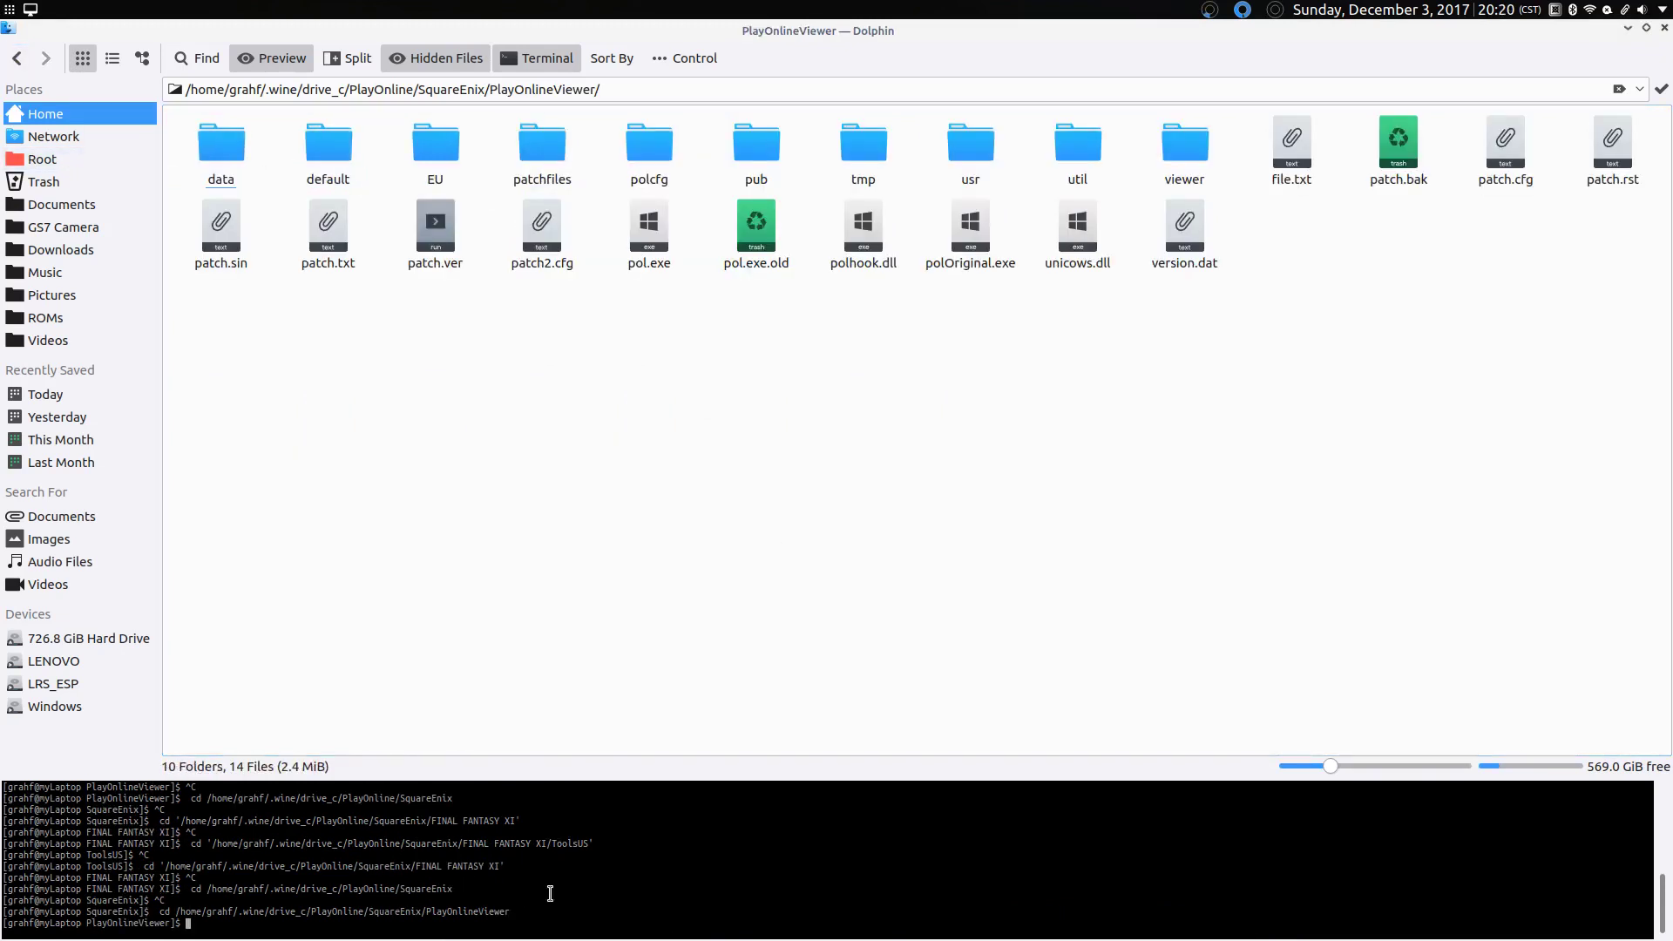
pyautogui.press('Up')
pyautogui.press('Return')
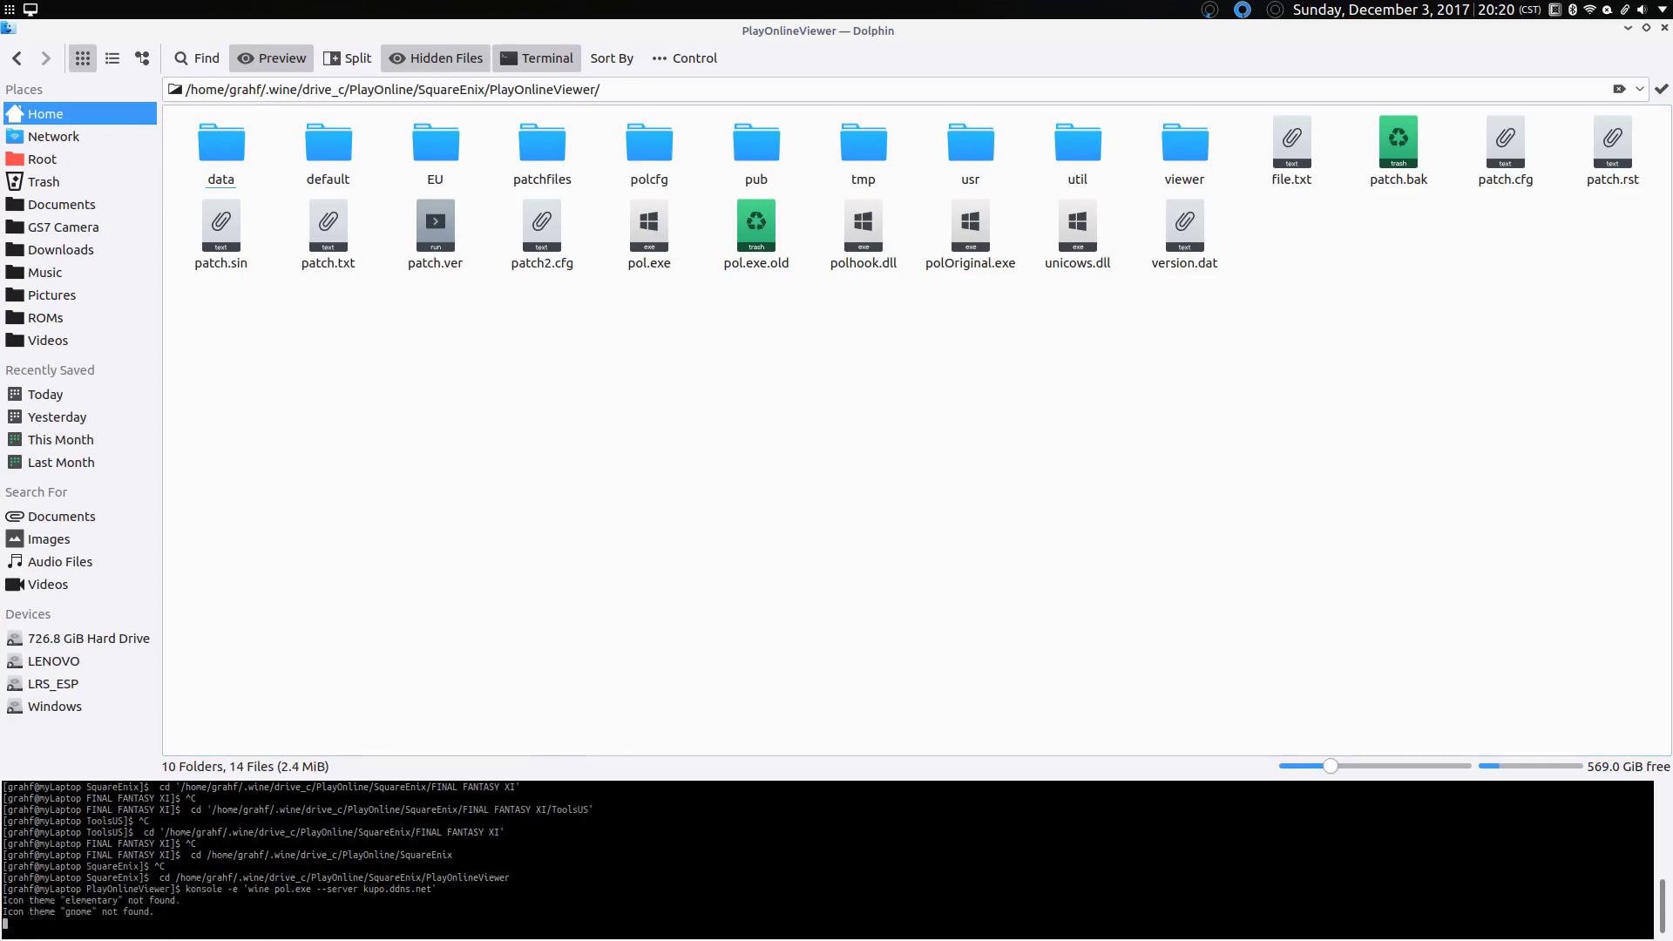
# Step: Choose option 1 (Login) and enter the account username and password
pyautogui.write('1')
pyautogui.press('Return')
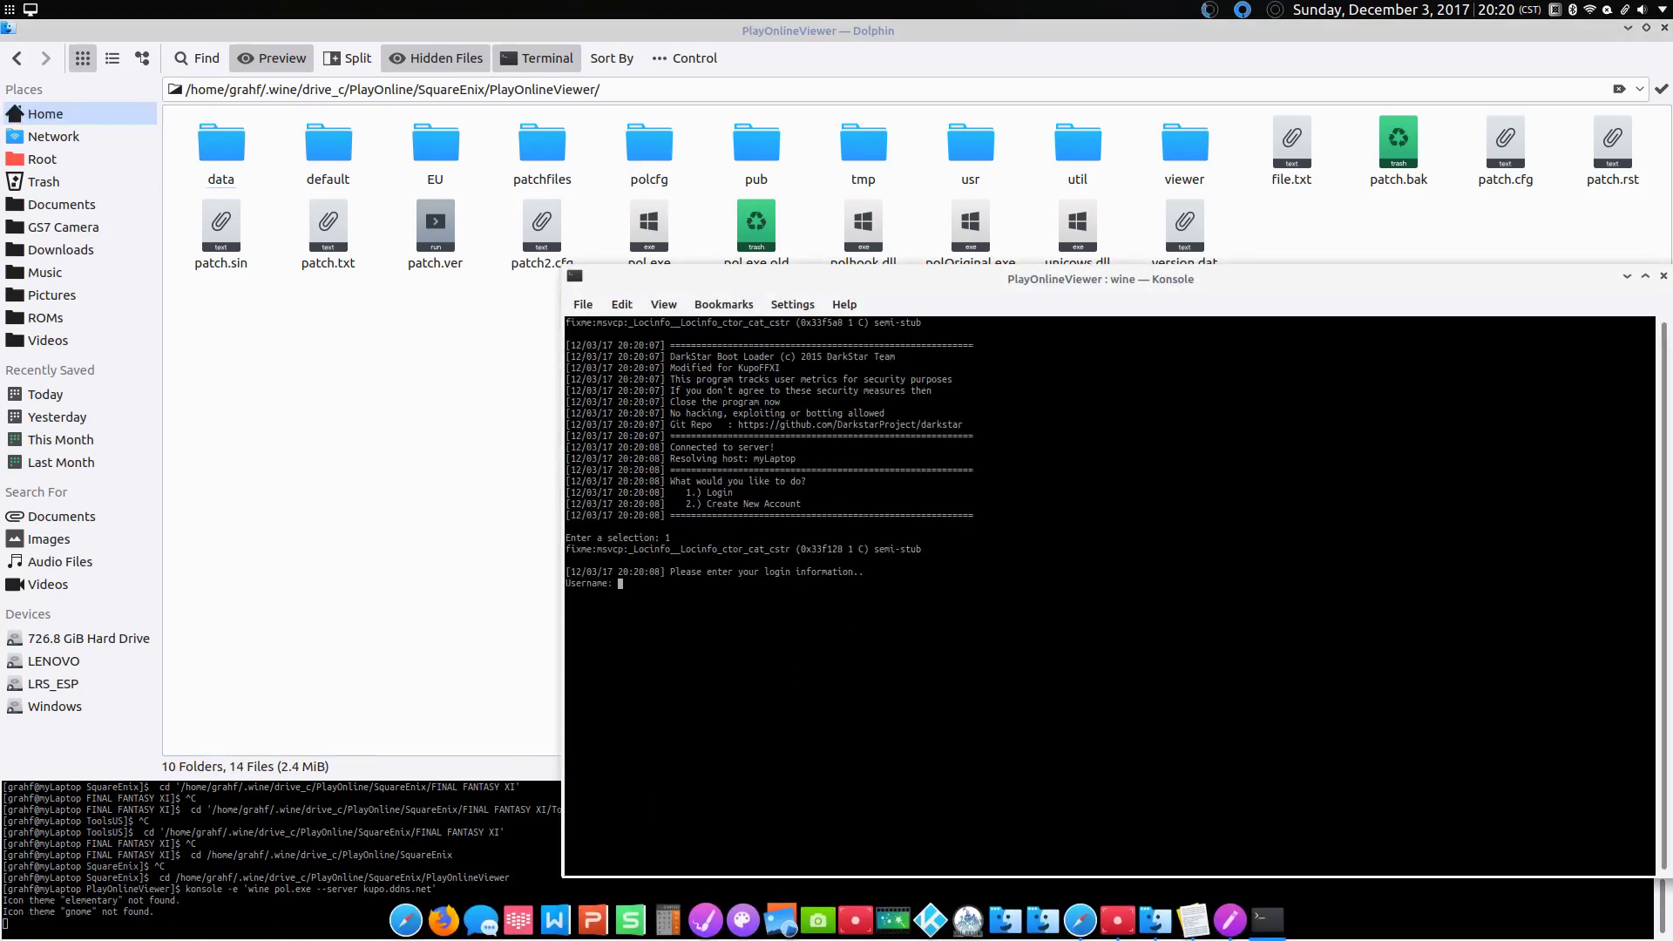
pyautogui.write('Grahf')
pyautogui.press('Return')
pyautogui.write('**********')
pyautogui.press('Return')
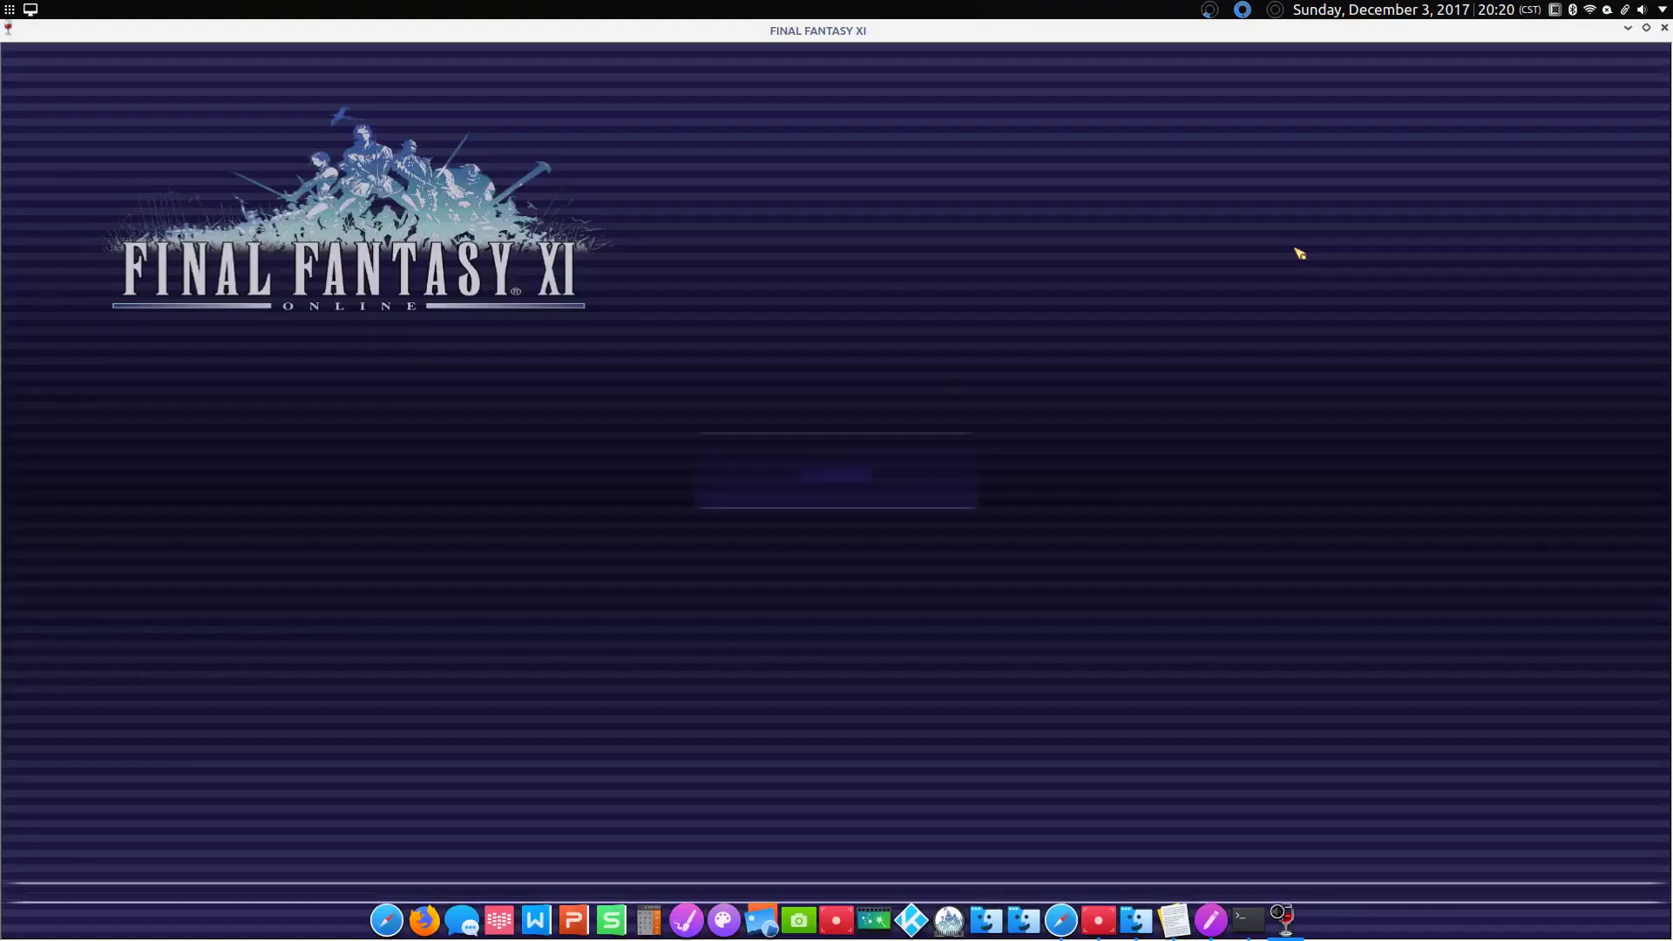
# Step: Raise the volume, accept the user agreement, and close the pol.exe Program Error dialog
pyautogui.press('XF86AudioRaiseVolume')
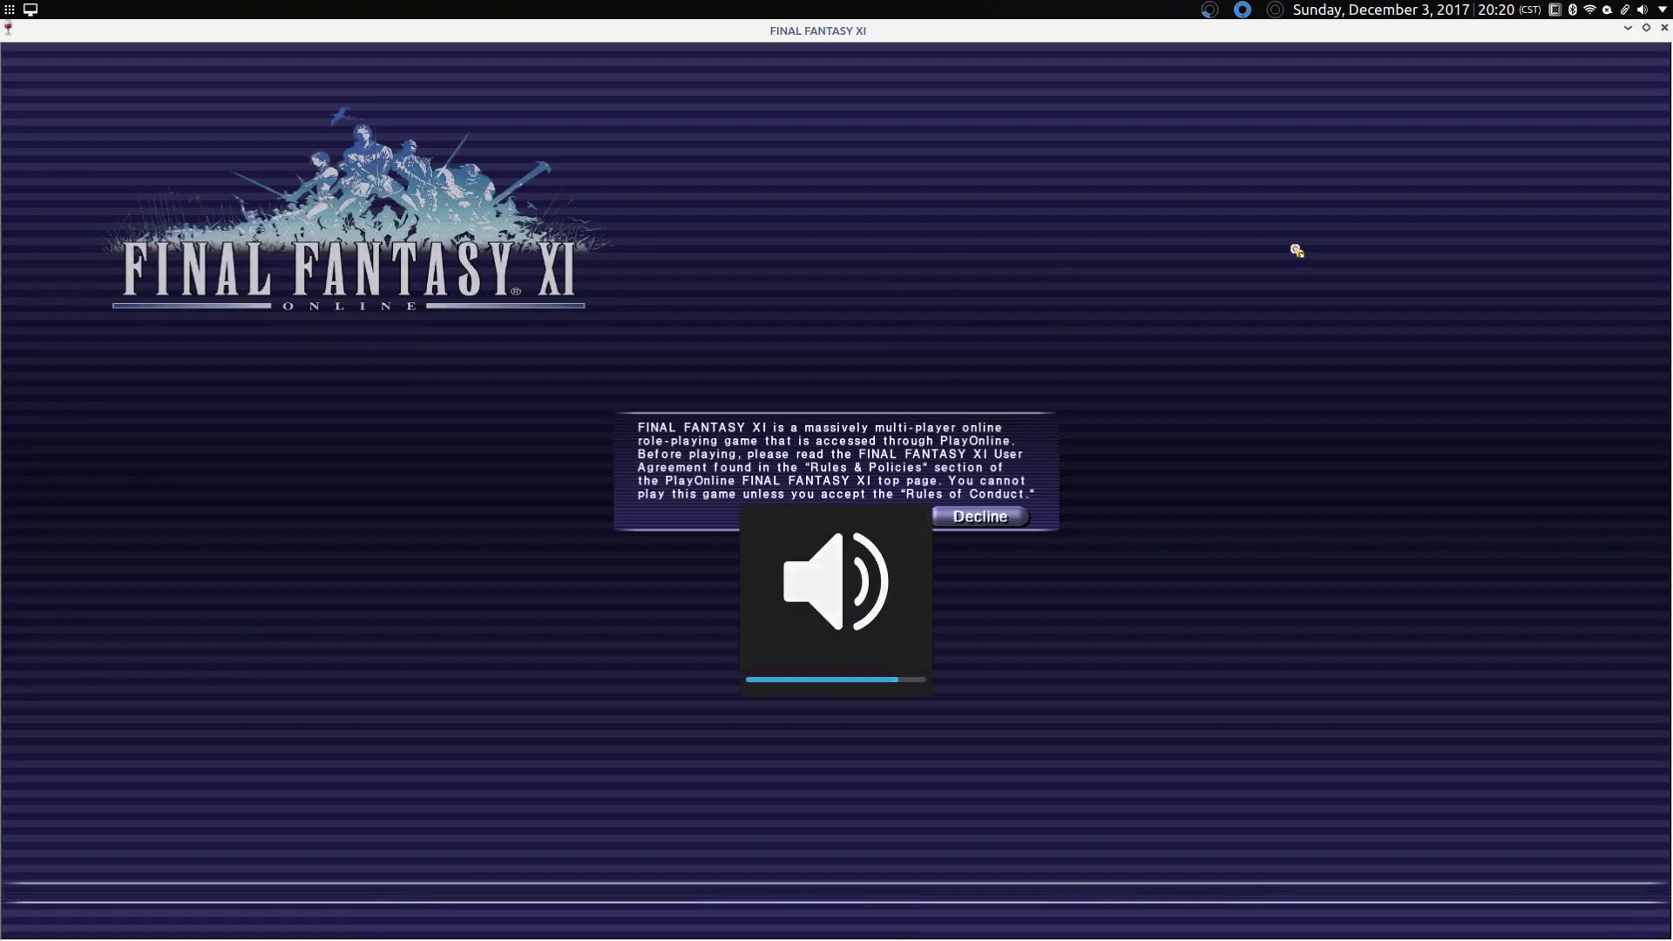
pyautogui.press('Return')
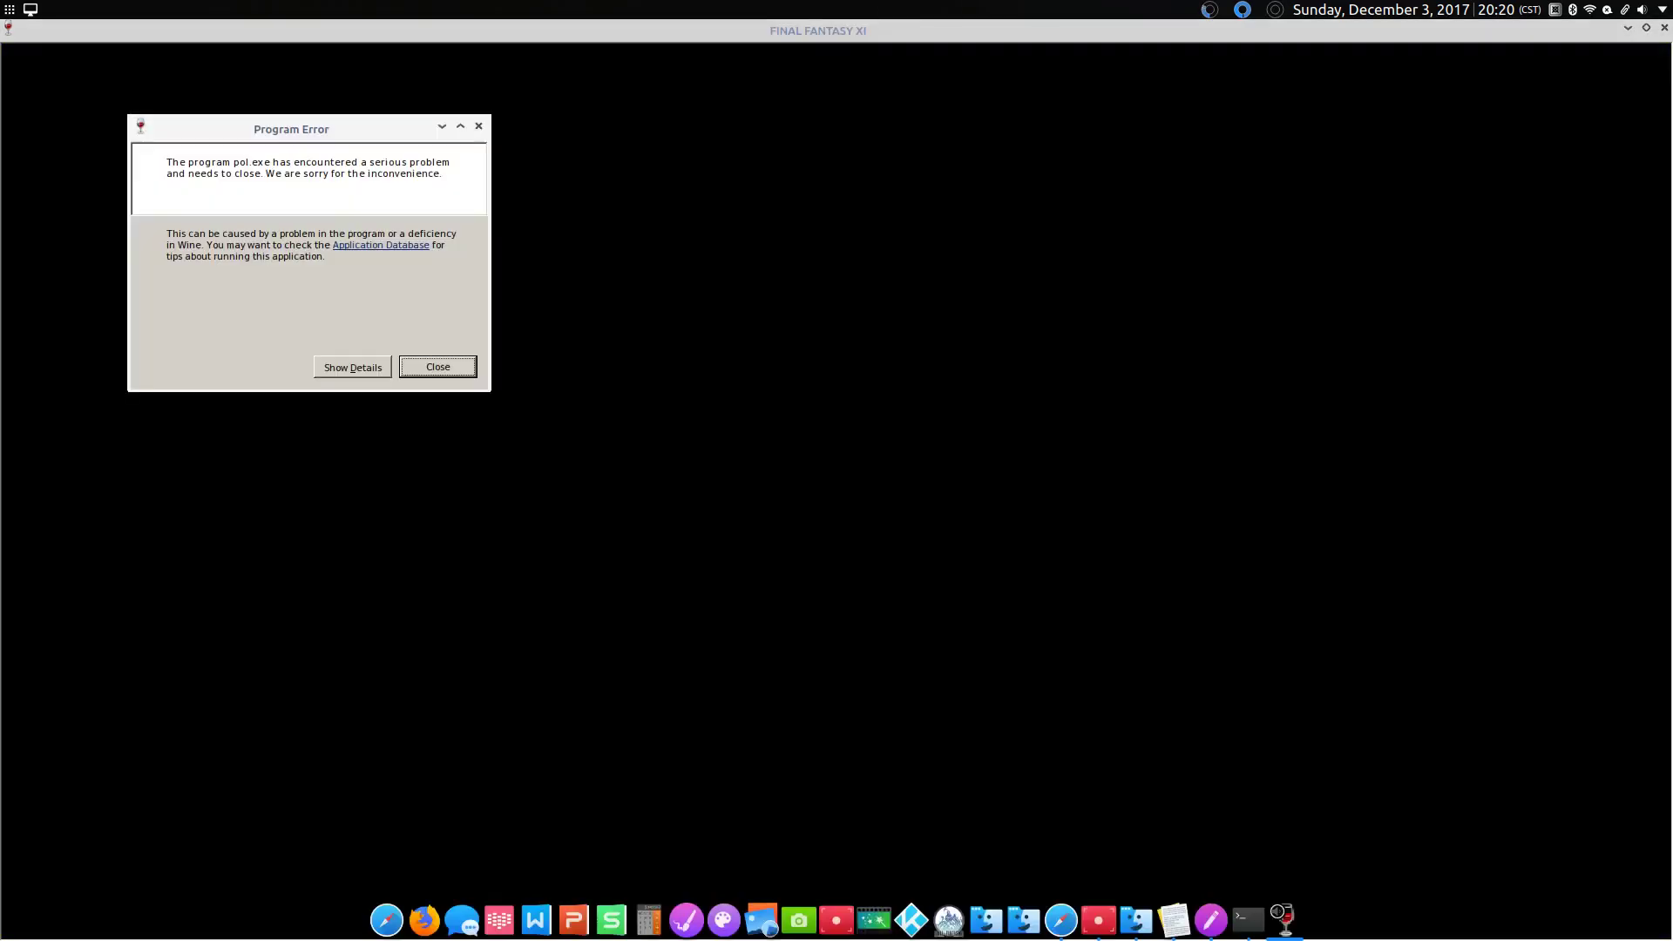
pyautogui.click(428, 368)
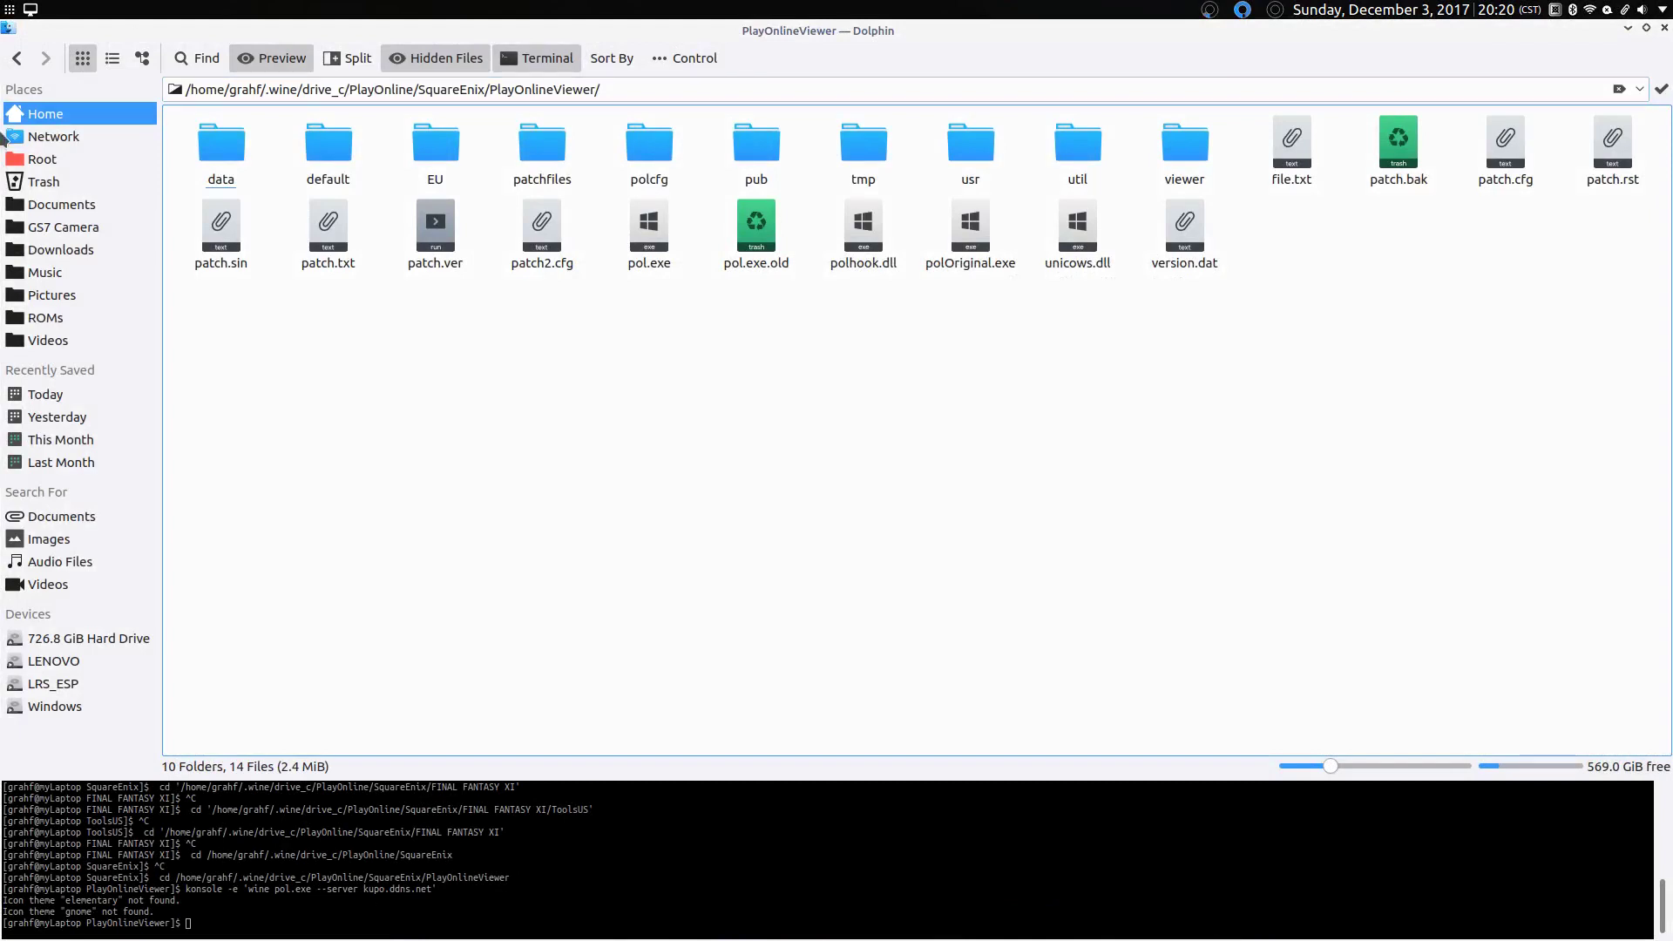
# Step: Go to the Downloads folder and select imm32.dll.so
pyautogui.click(66, 118)
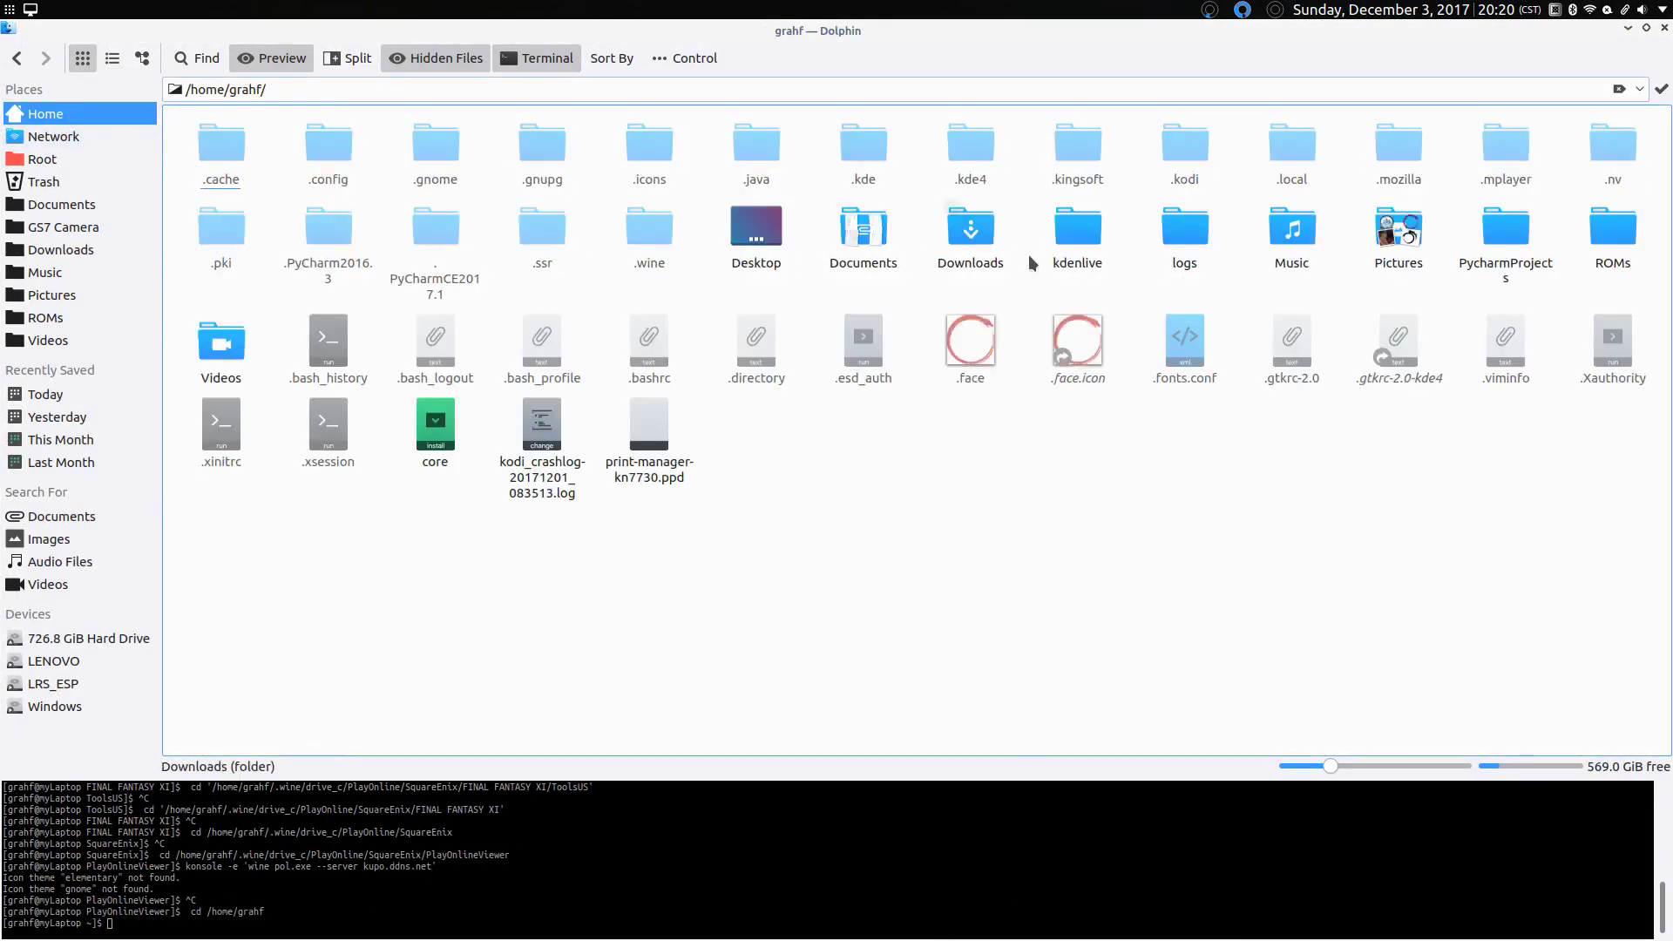
pyautogui.click(981, 253)
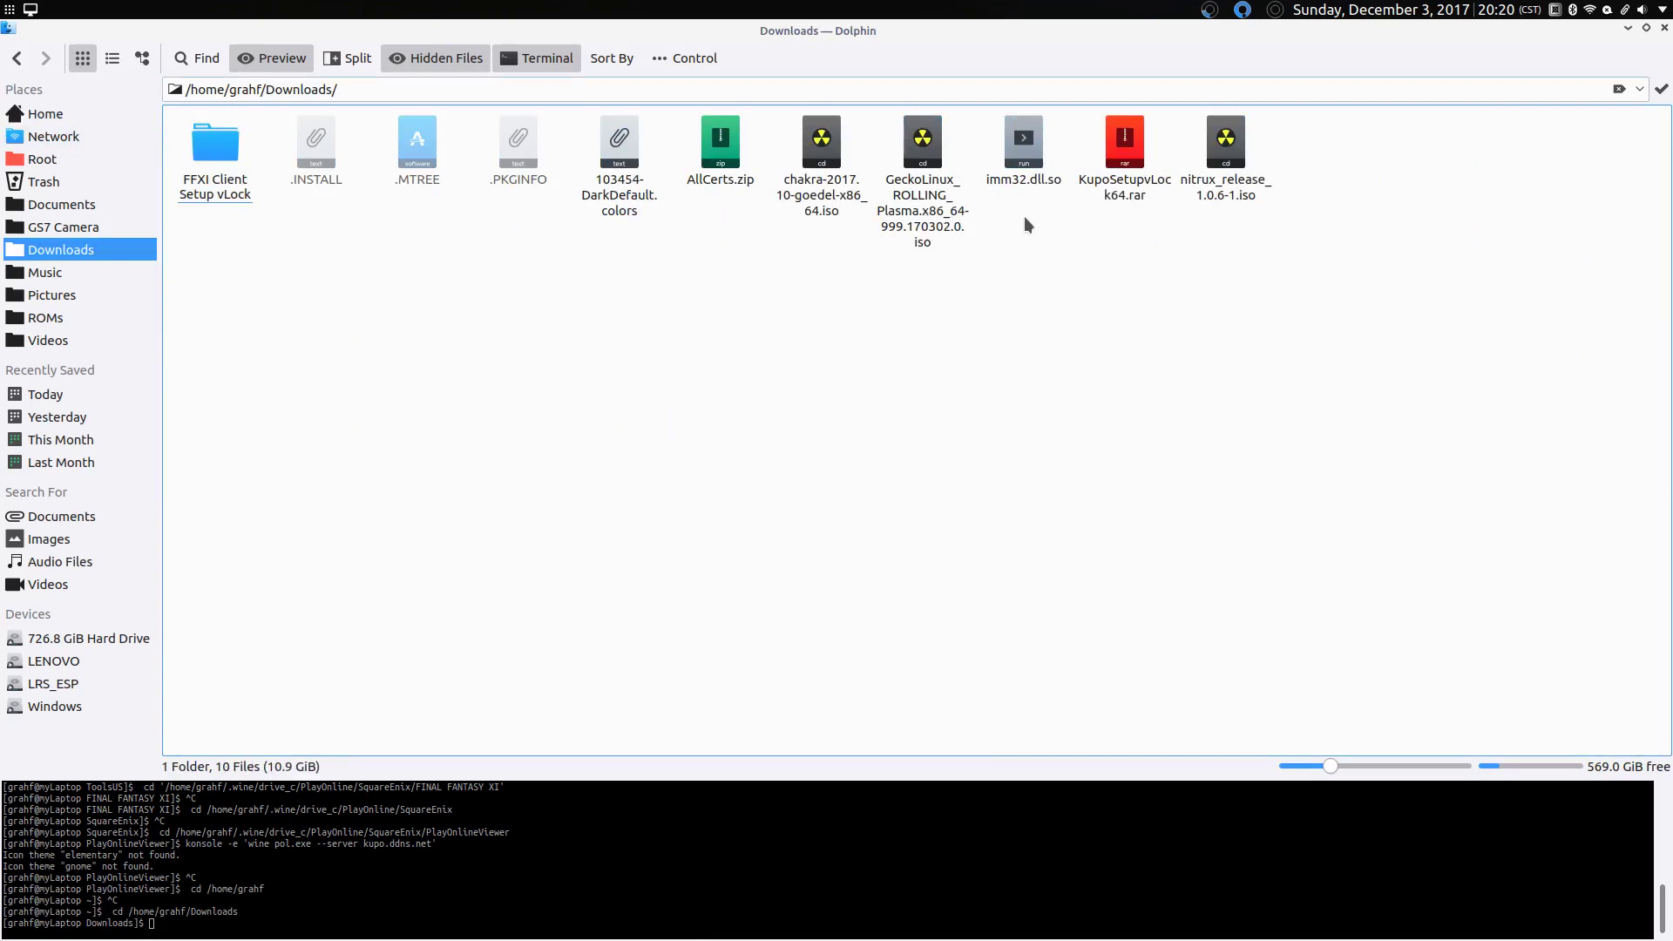
pyautogui.moveTo(1031, 212); pyautogui.dragTo(987, 126)
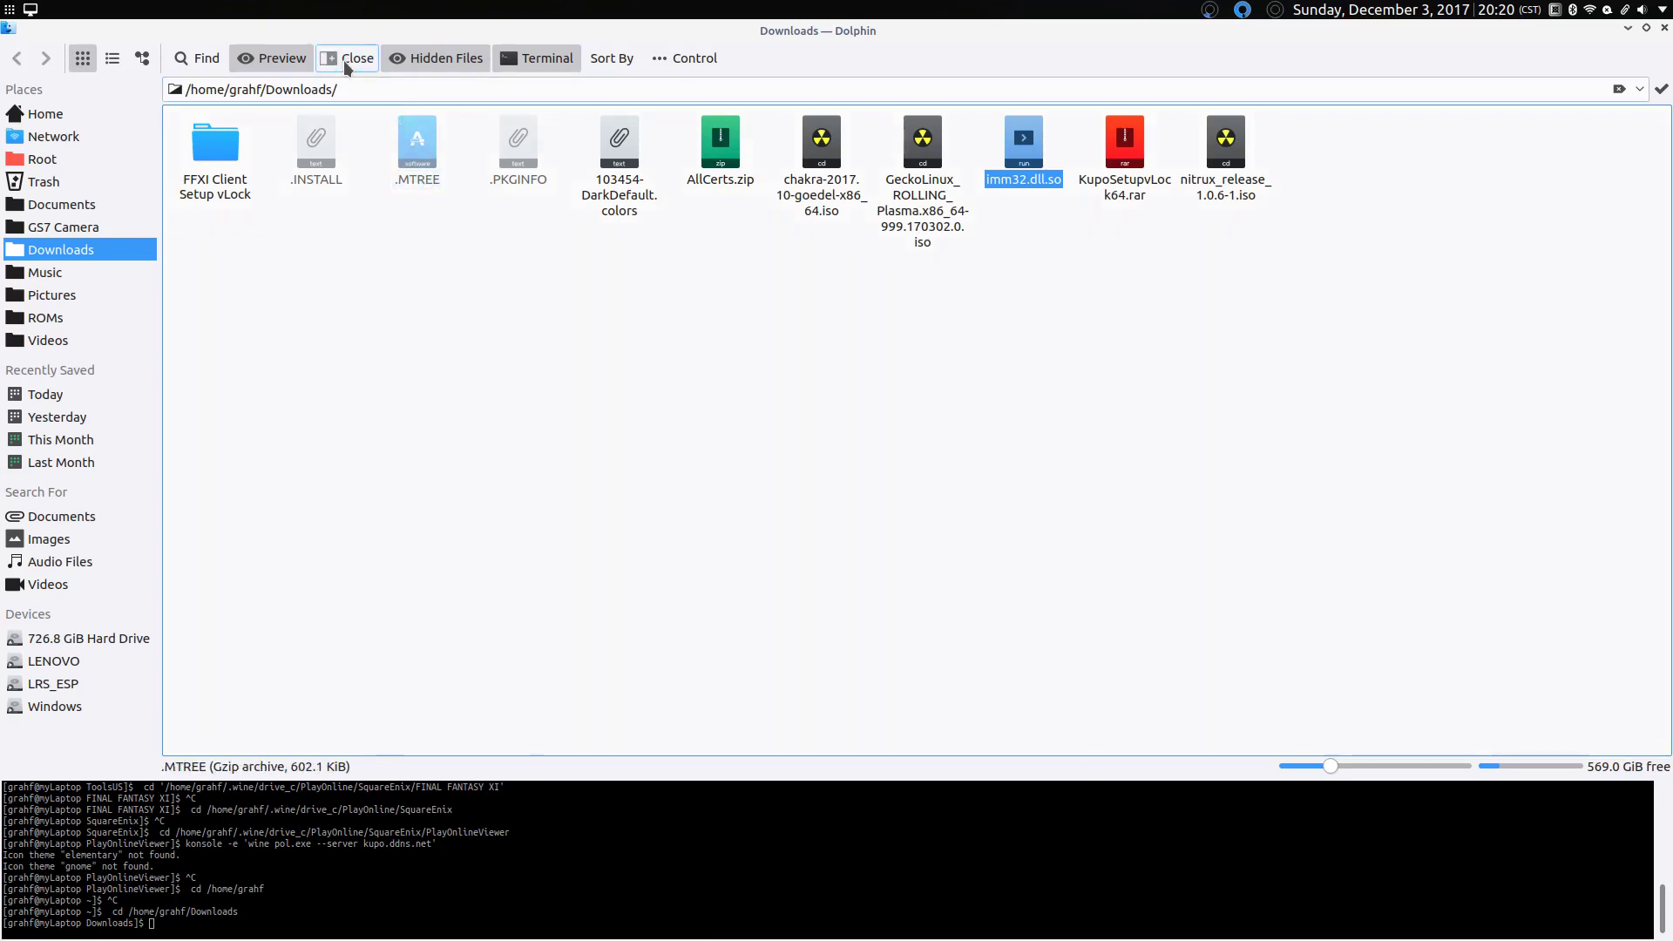
# Step: Split the view and browse the second pane to /usr/lib32/wine
pyautogui.click(344, 60)
pyautogui.click(43, 160)
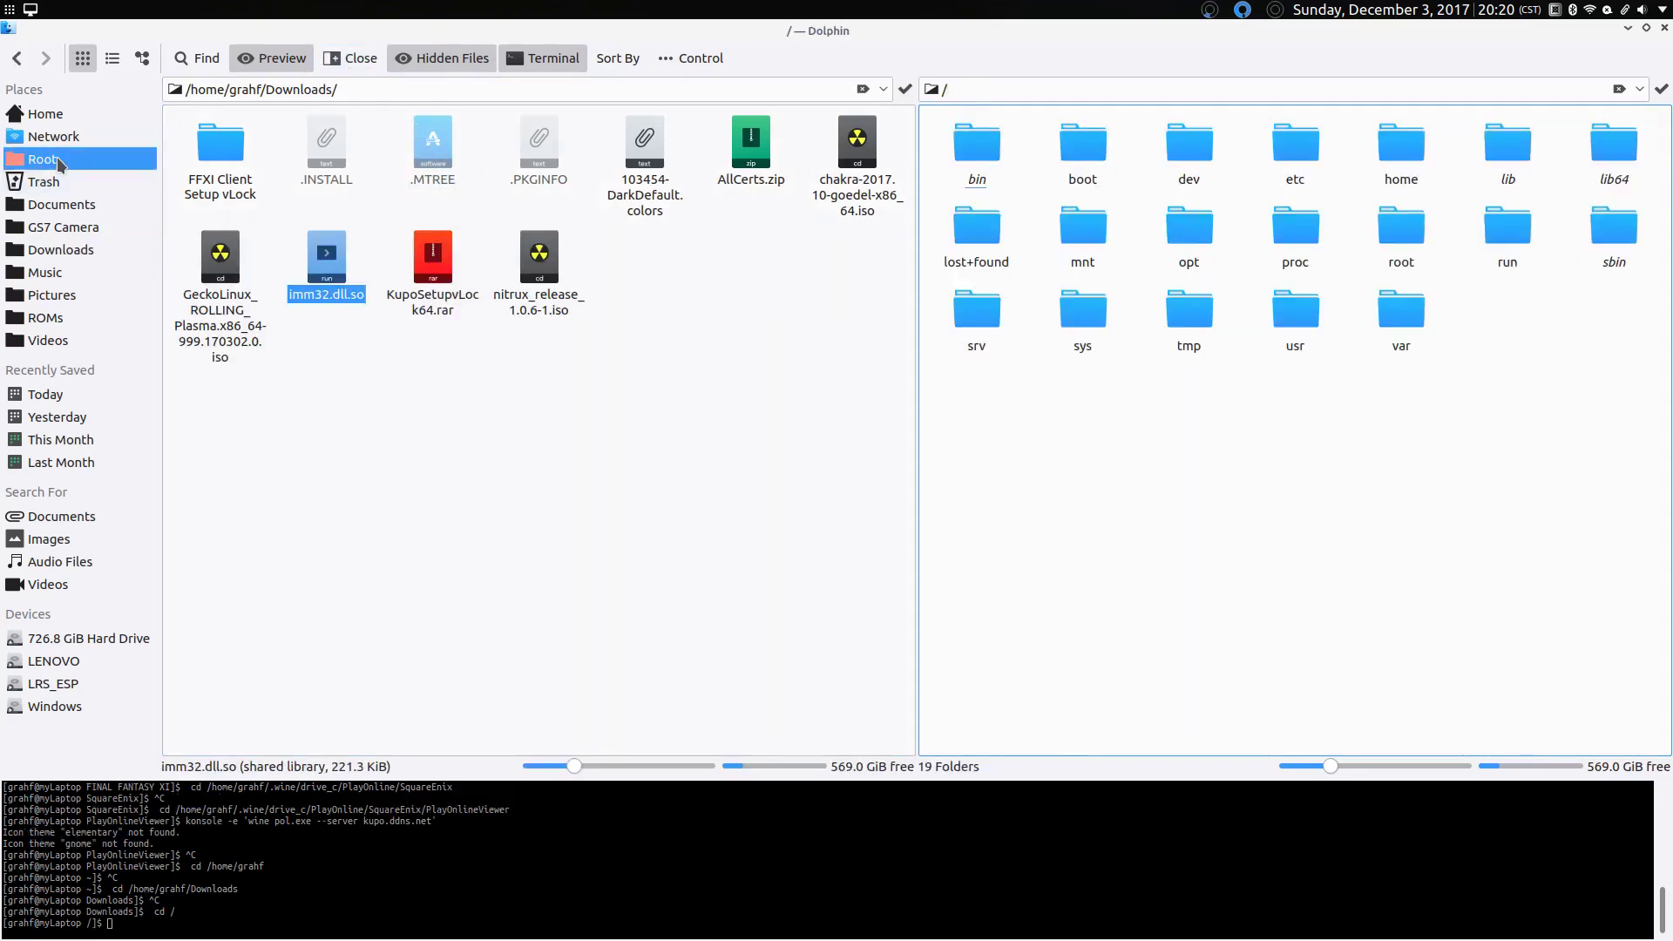
pyautogui.click(1311, 333)
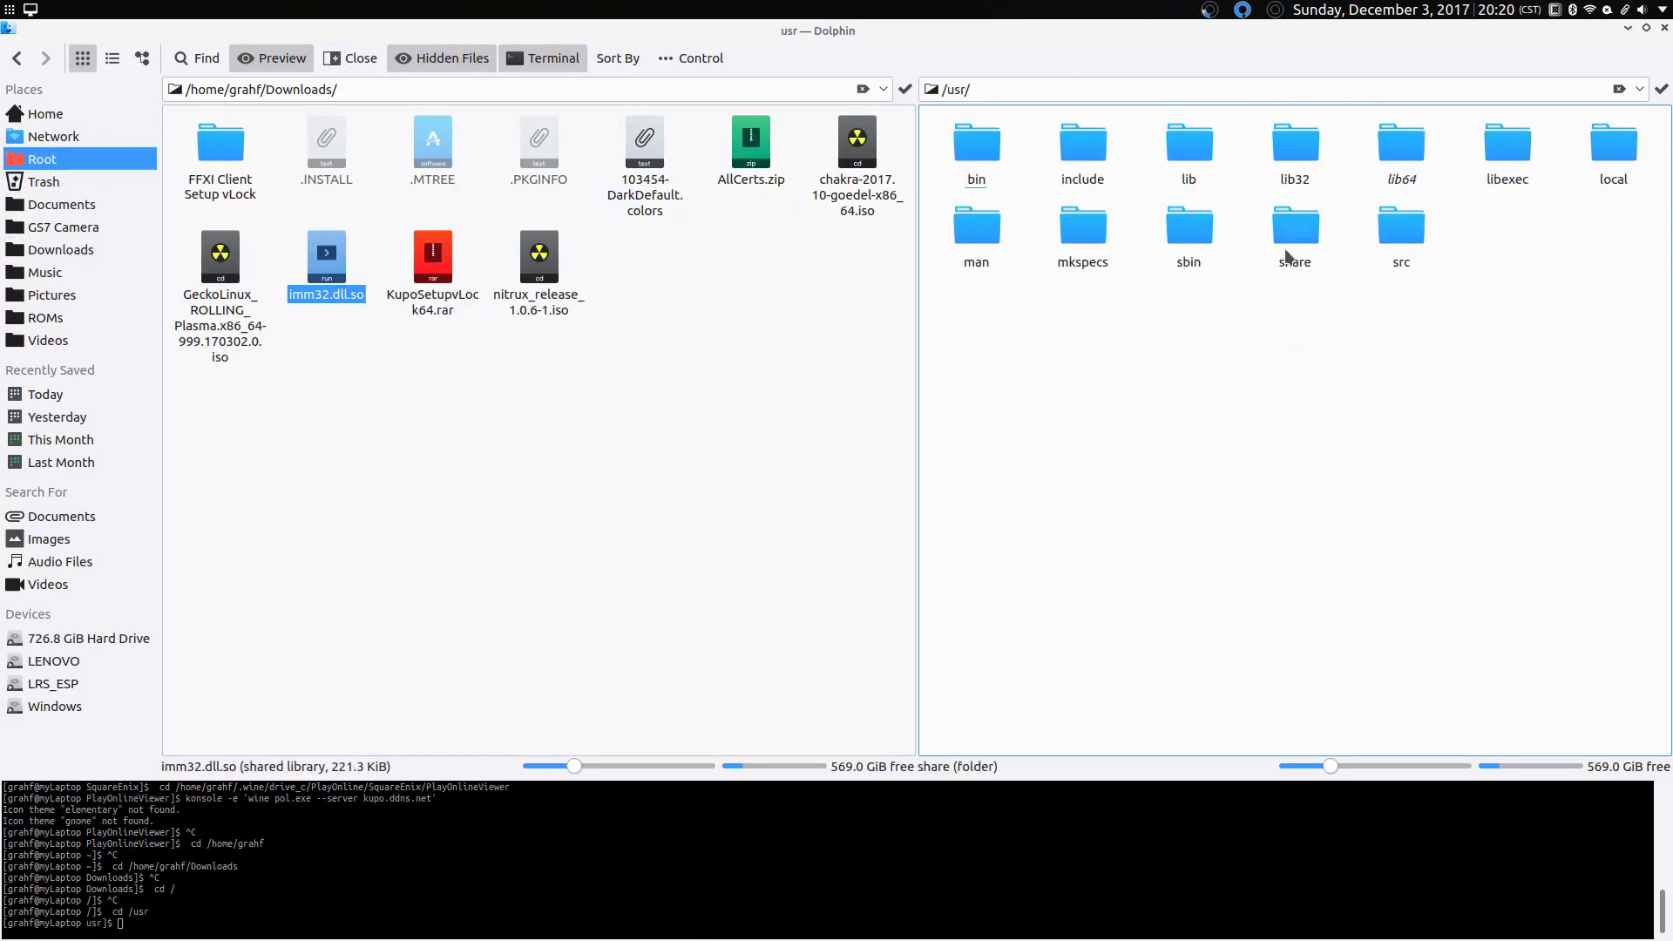
pyautogui.click(1299, 170)
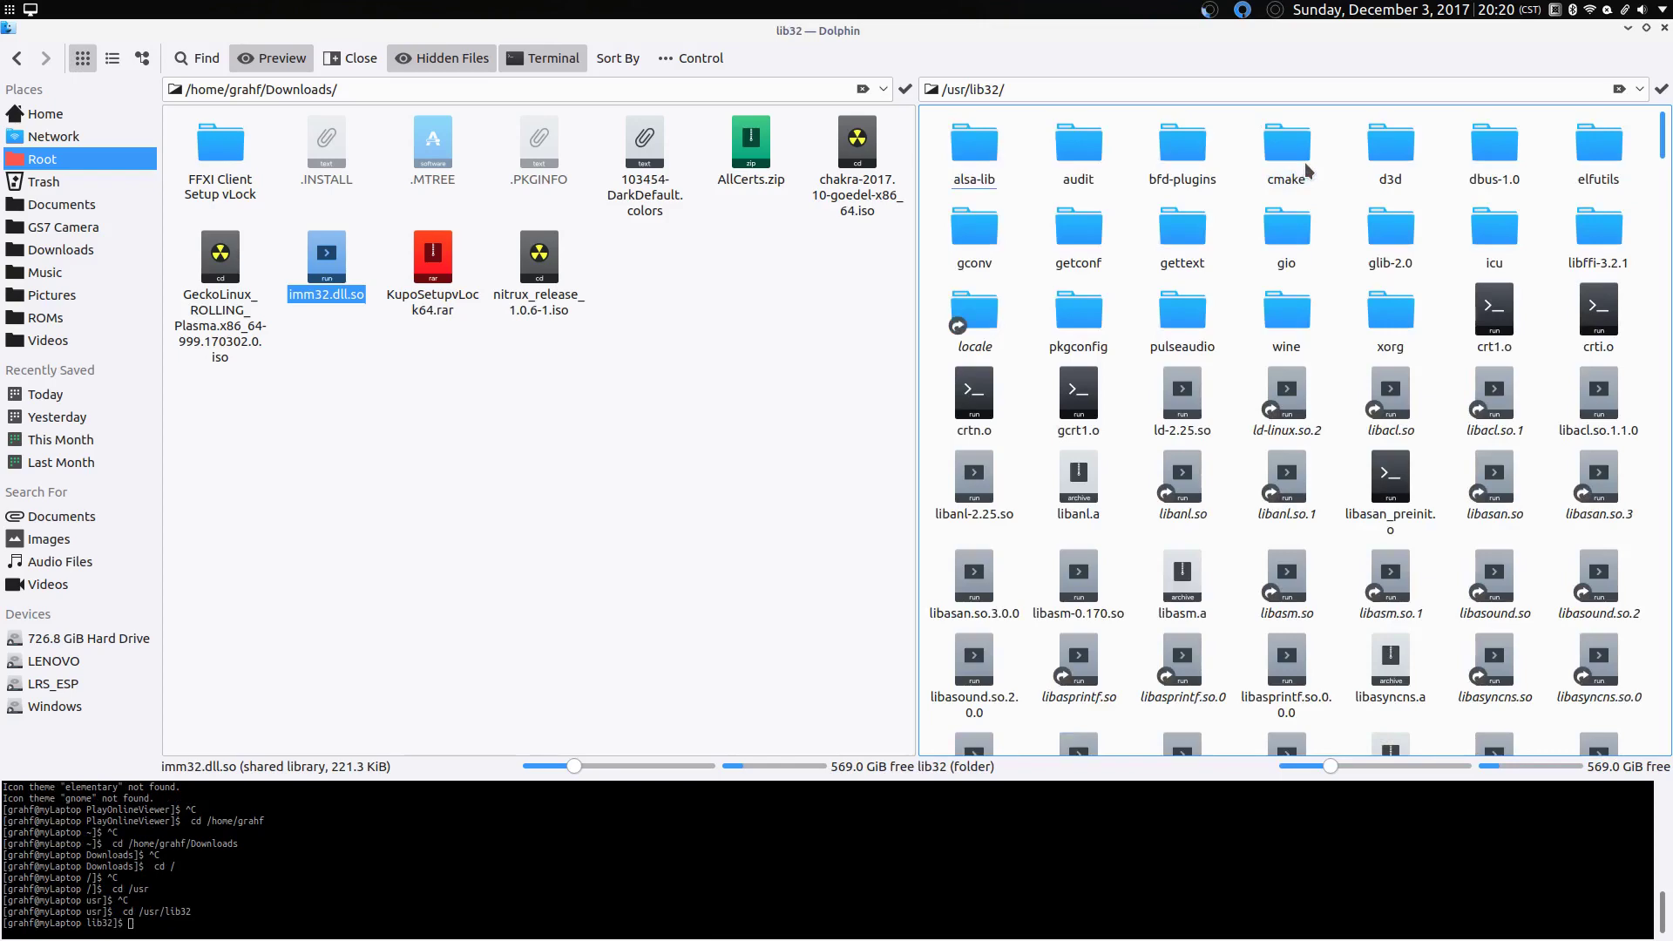
pyautogui.click(1291, 332)
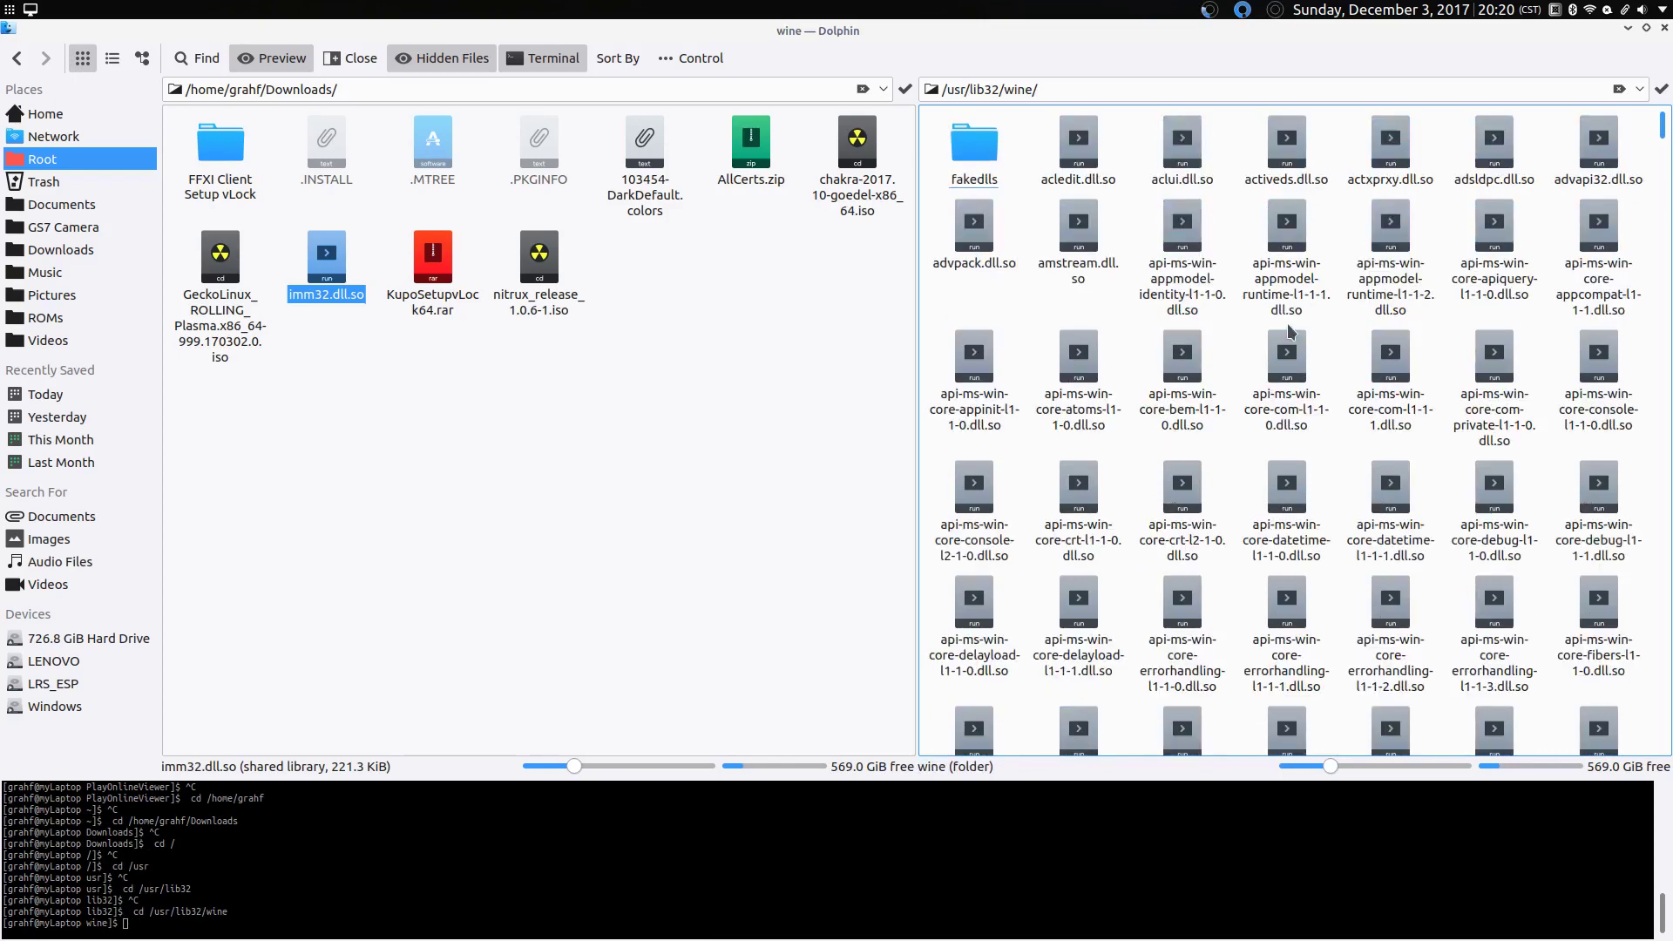
pyautogui.click(663, 575)
# Step: Run 'sudo cp immm32.dll.so /usr/lib32/wine' in the terminal with the administrator password
pyautogui.click(354, 912)
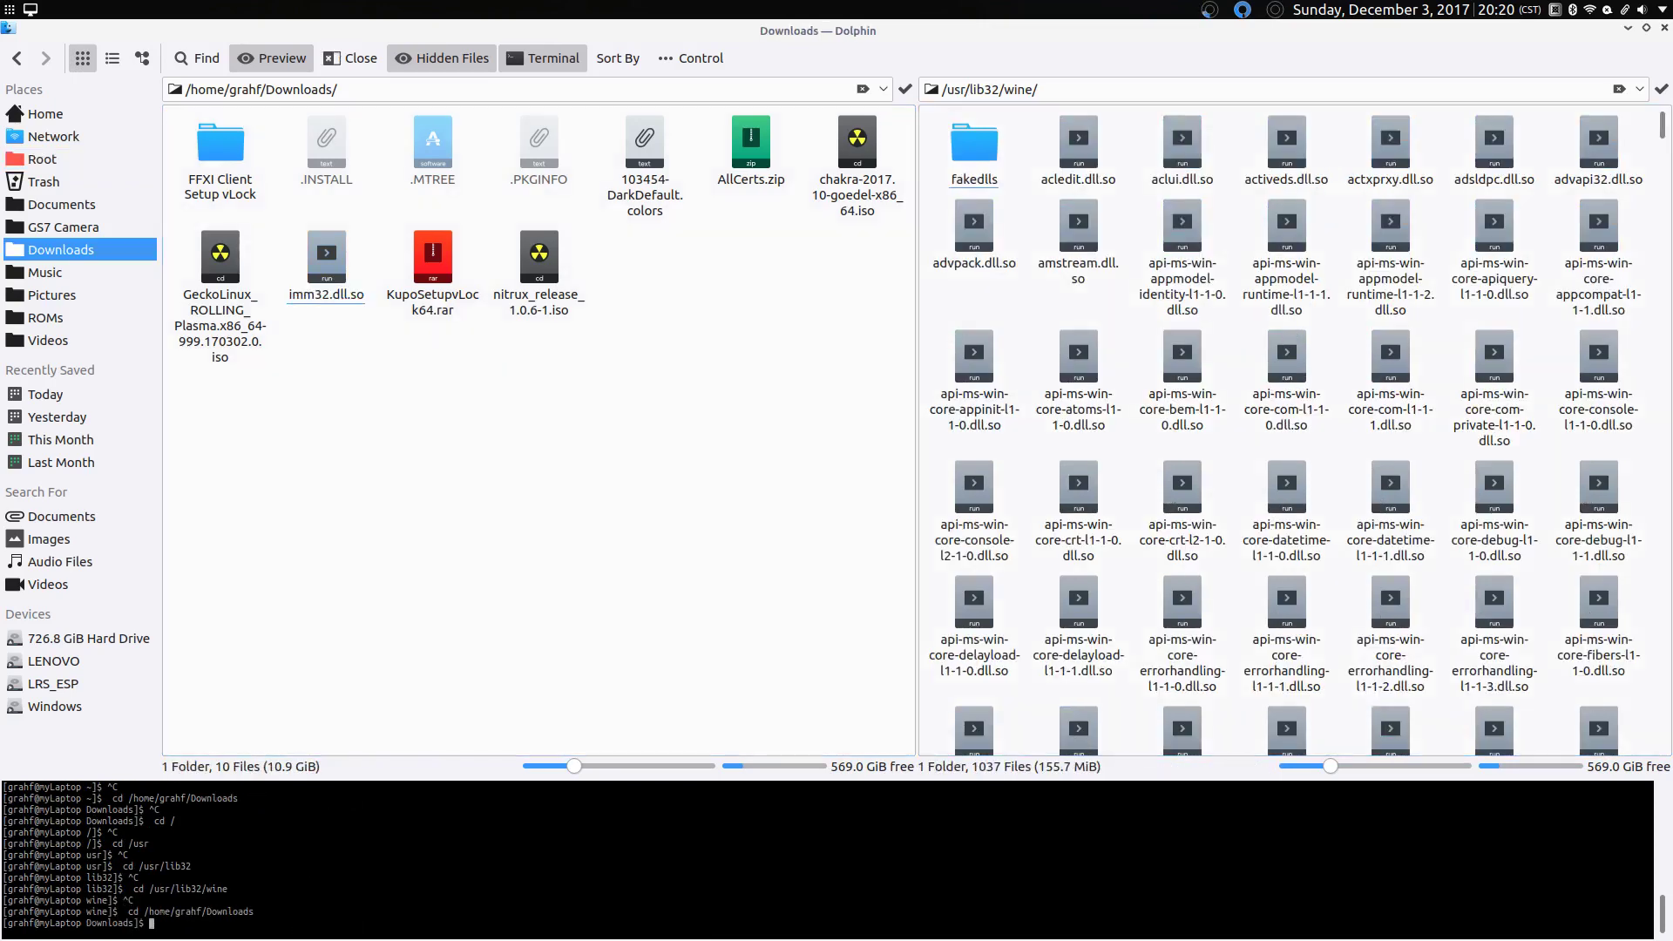
pyautogui.write('sudo cp immm32.dll.so /usr/lib32/wine')
pyautogui.press('Return')
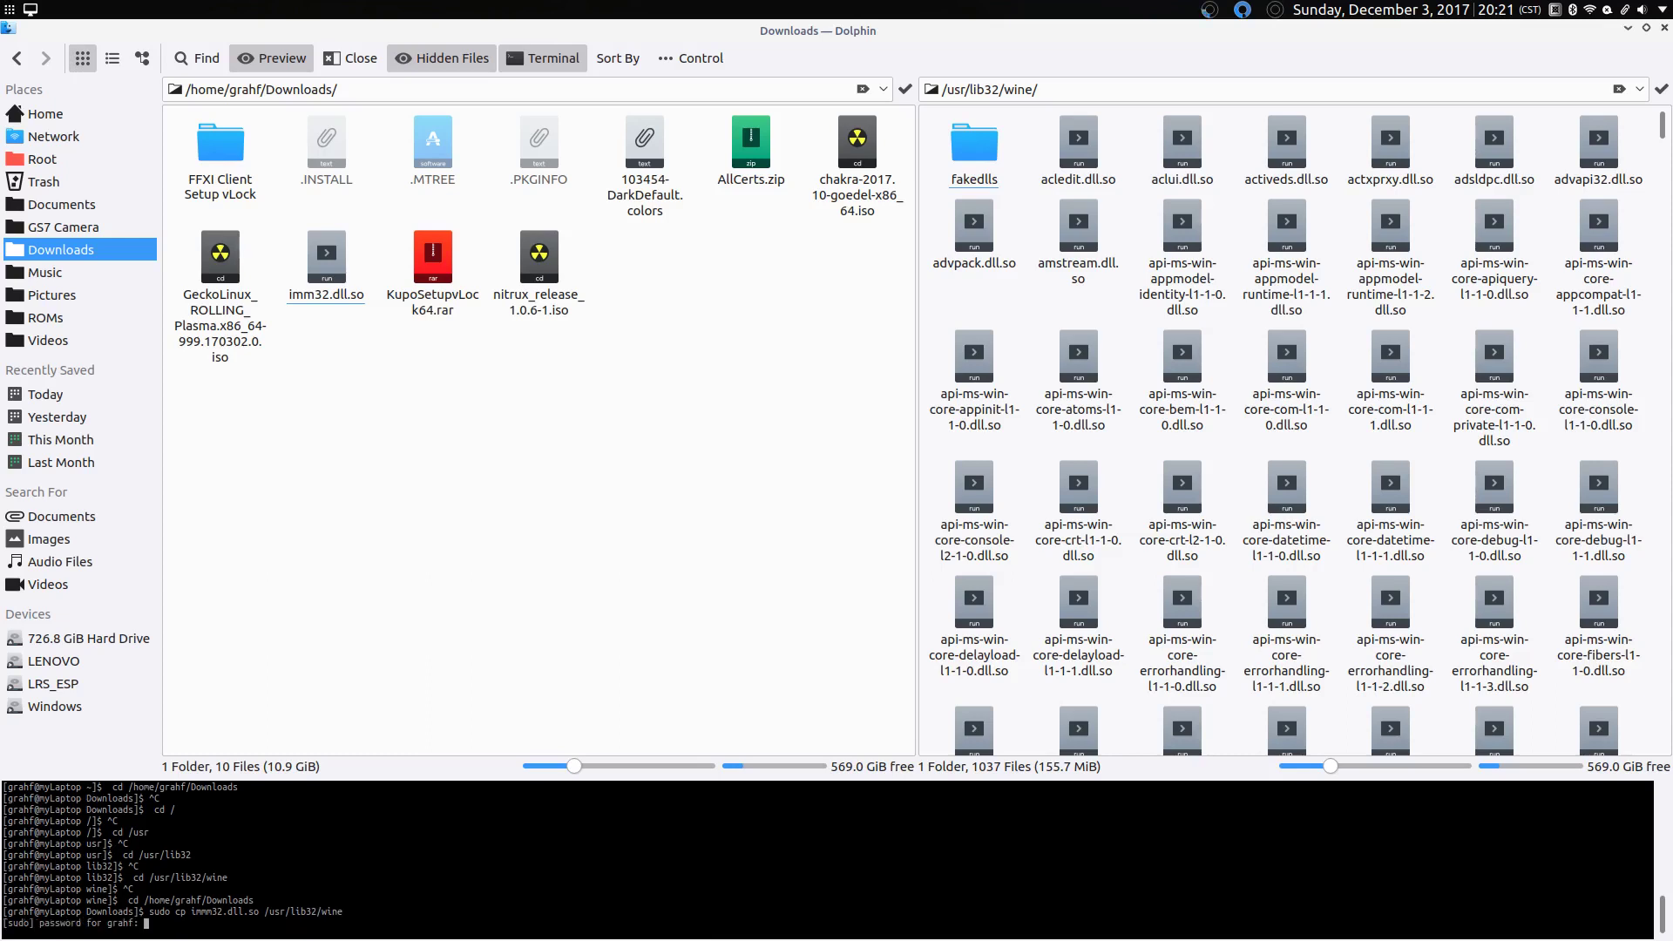
pyautogui.press('Return')
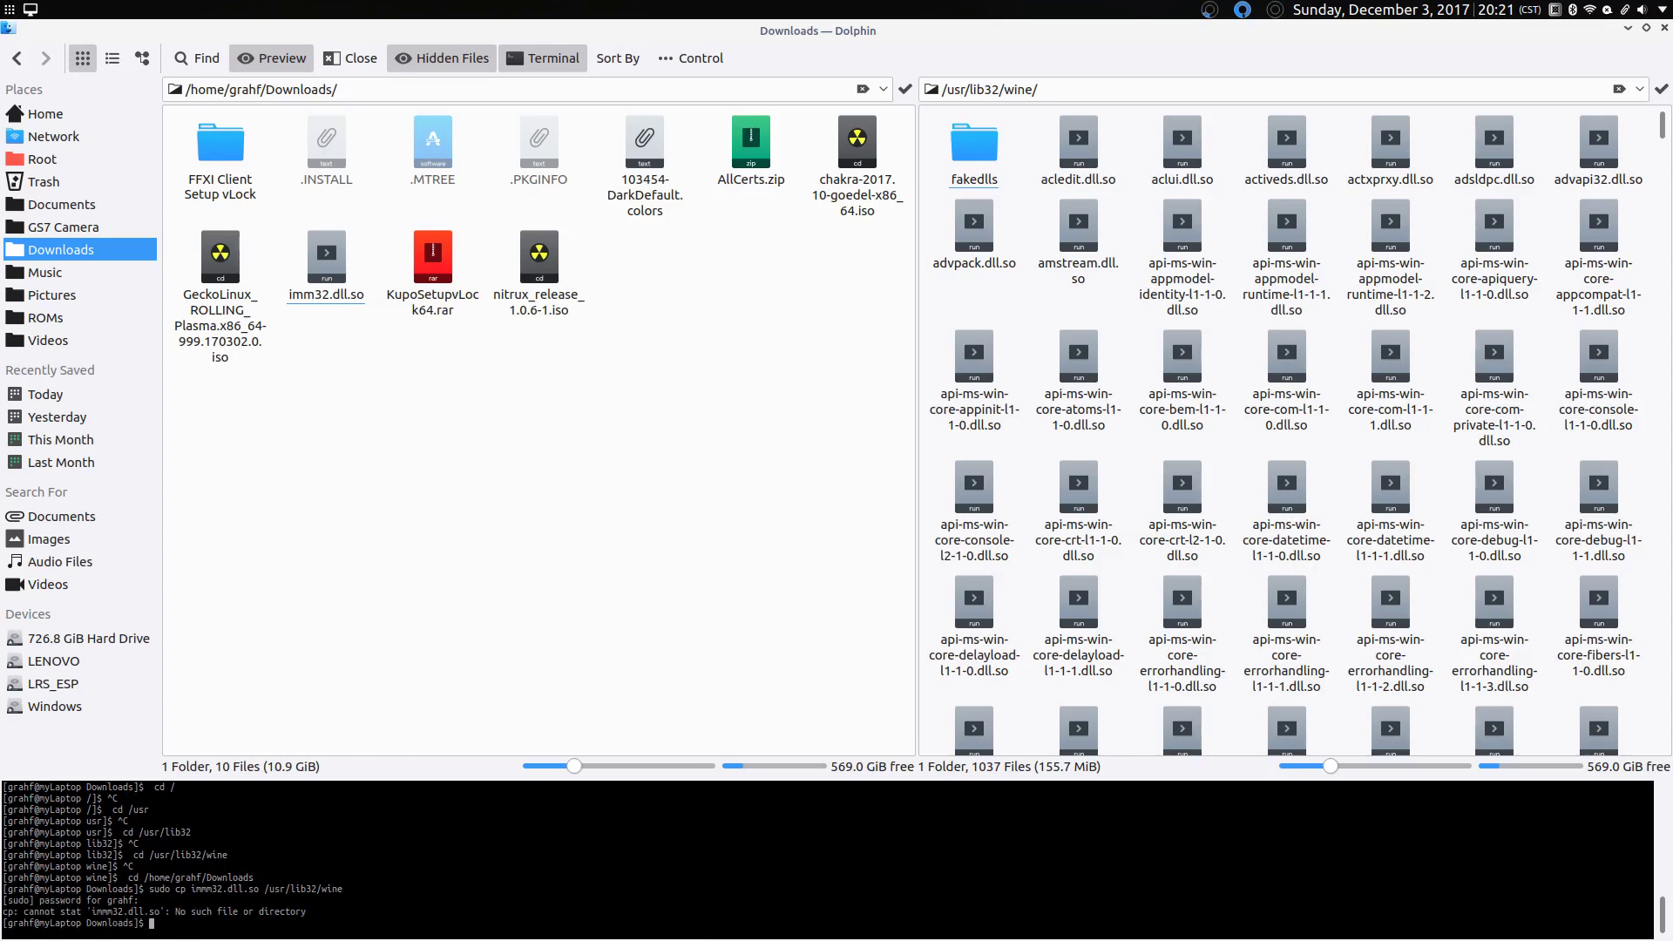
# Step: Correct the file name to imm32.dll.so in the recalled command and rerun the copy
pyautogui.press('Up')
pyautogui.press('Left')
pyautogui.press('Left')
pyautogui.press('Left')
pyautogui.press('Left')
pyautogui.press('BackSpace')
pyautogui.press('Return')
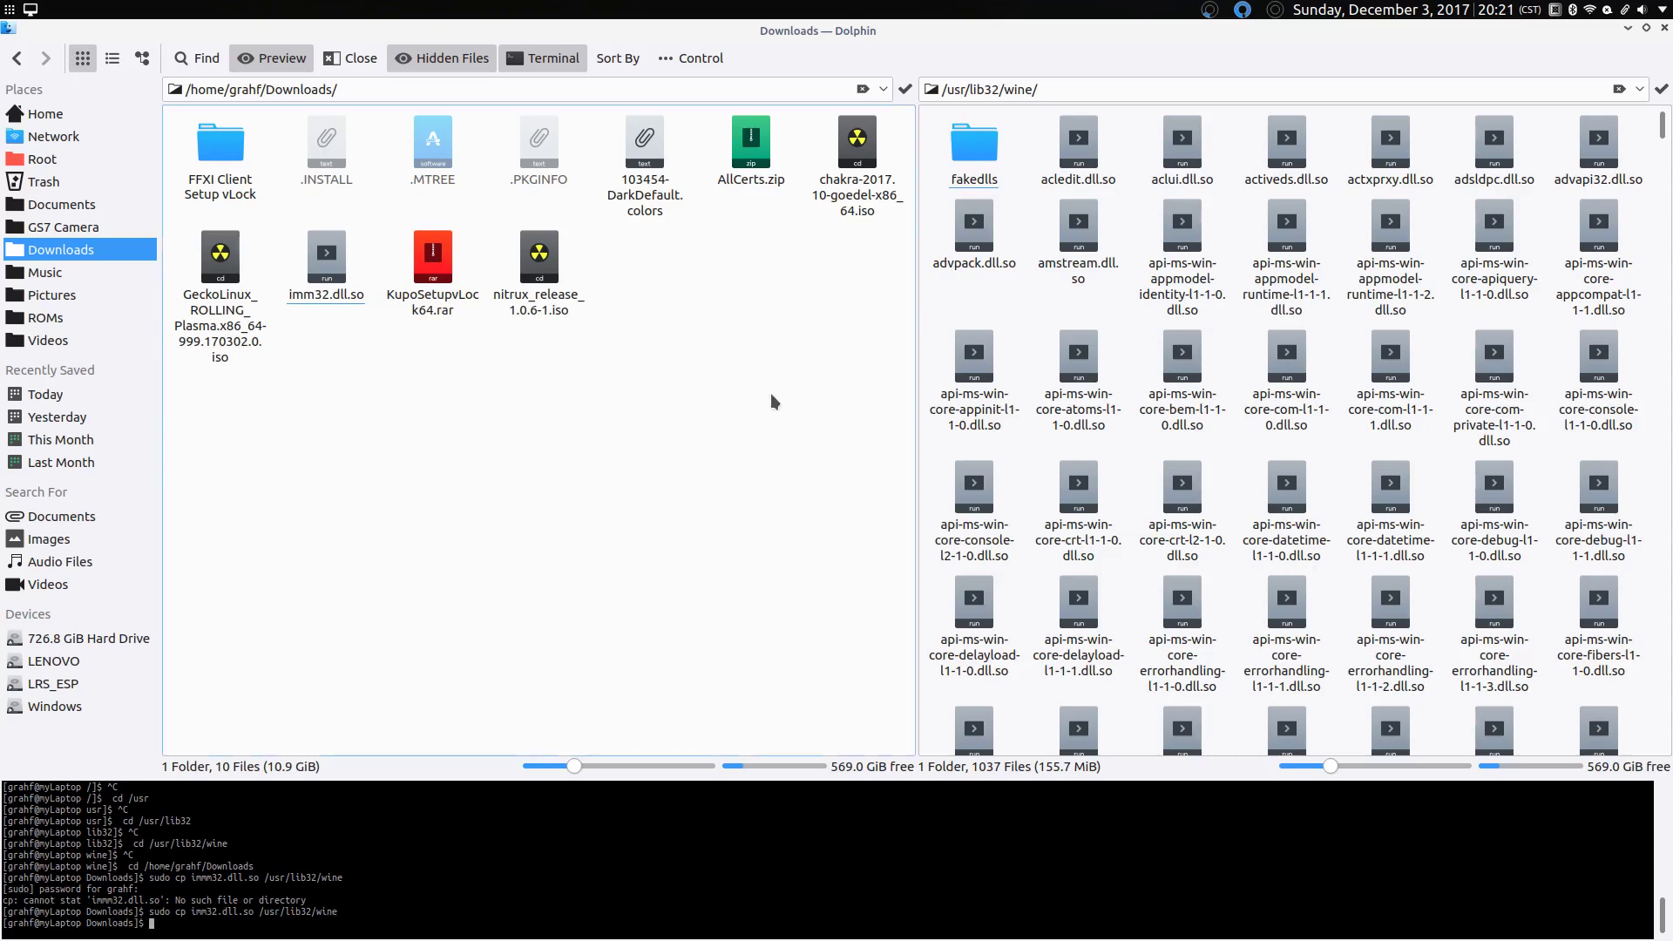
# Step: Close the split and browse to ~/.wine/drive_c/PlayOnline/SquareEnix/PlayOnlineViewer
pyautogui.click(348, 58)
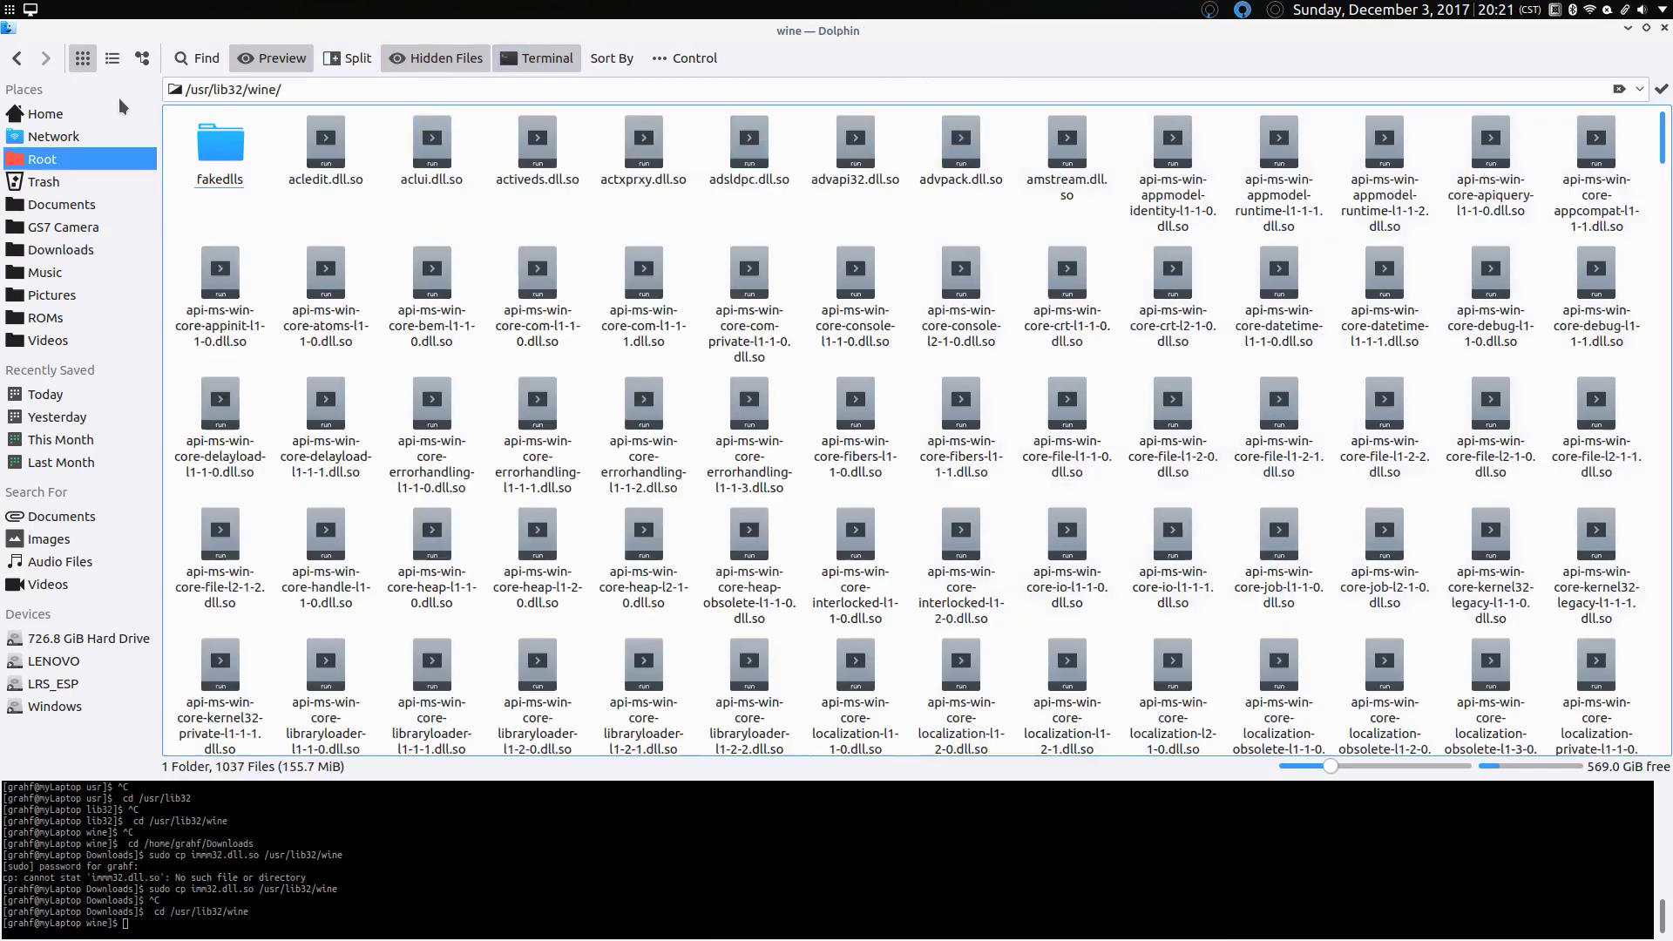
pyautogui.click(119, 108)
pyautogui.doubleClick(656, 242)
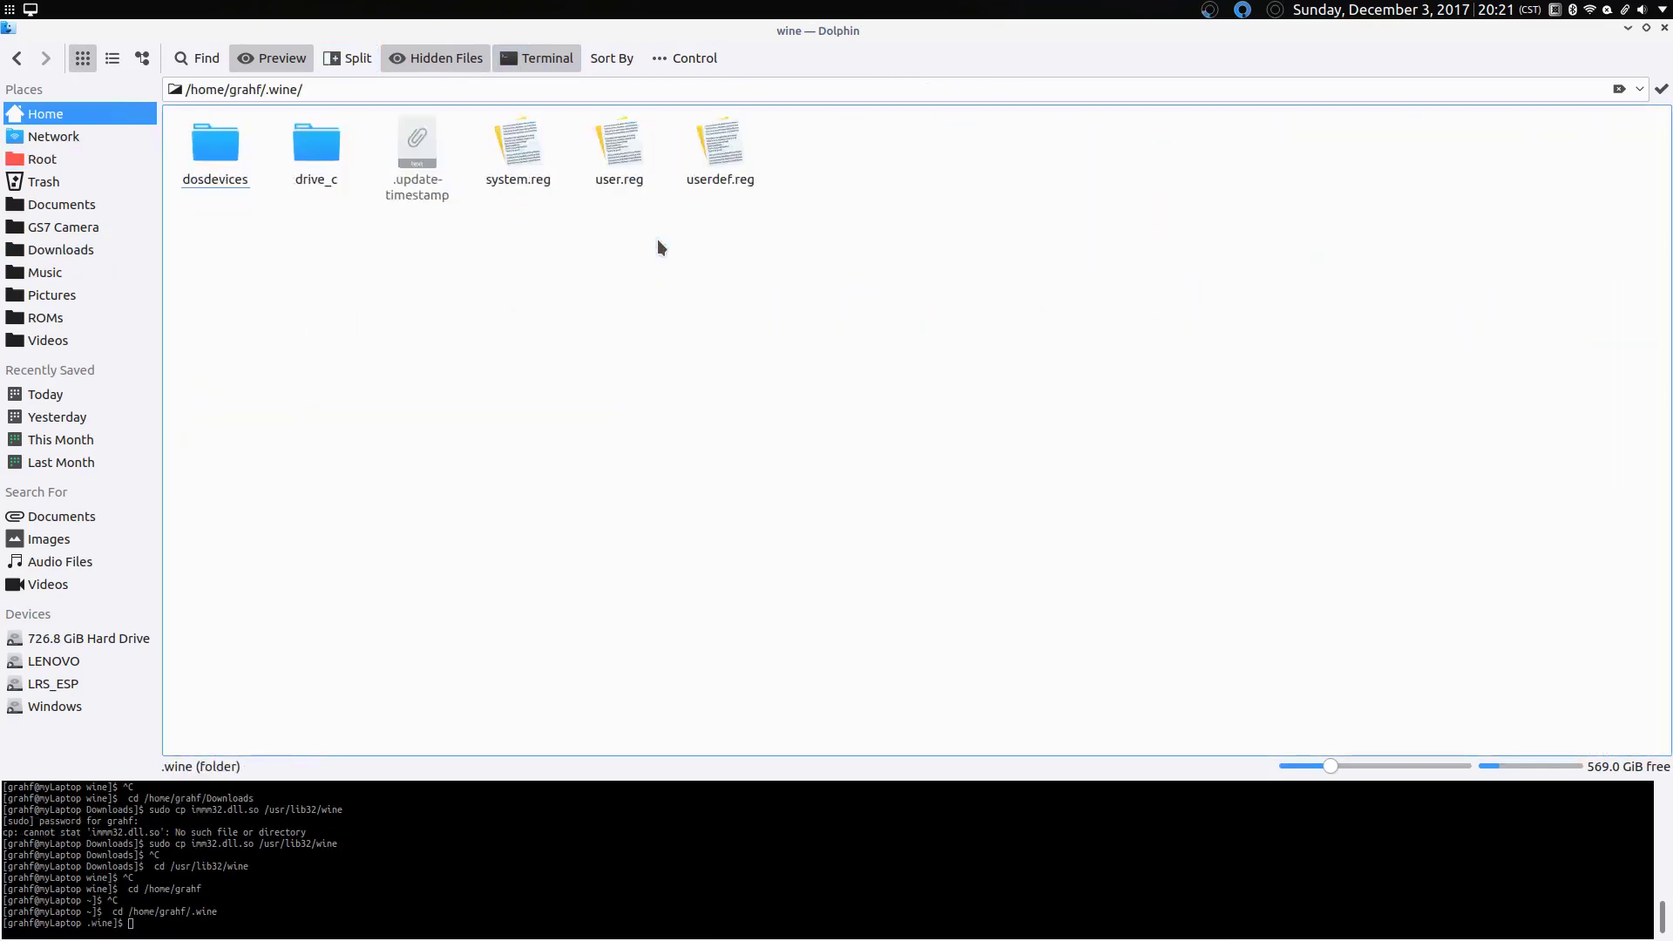
pyautogui.doubleClick(310, 176)
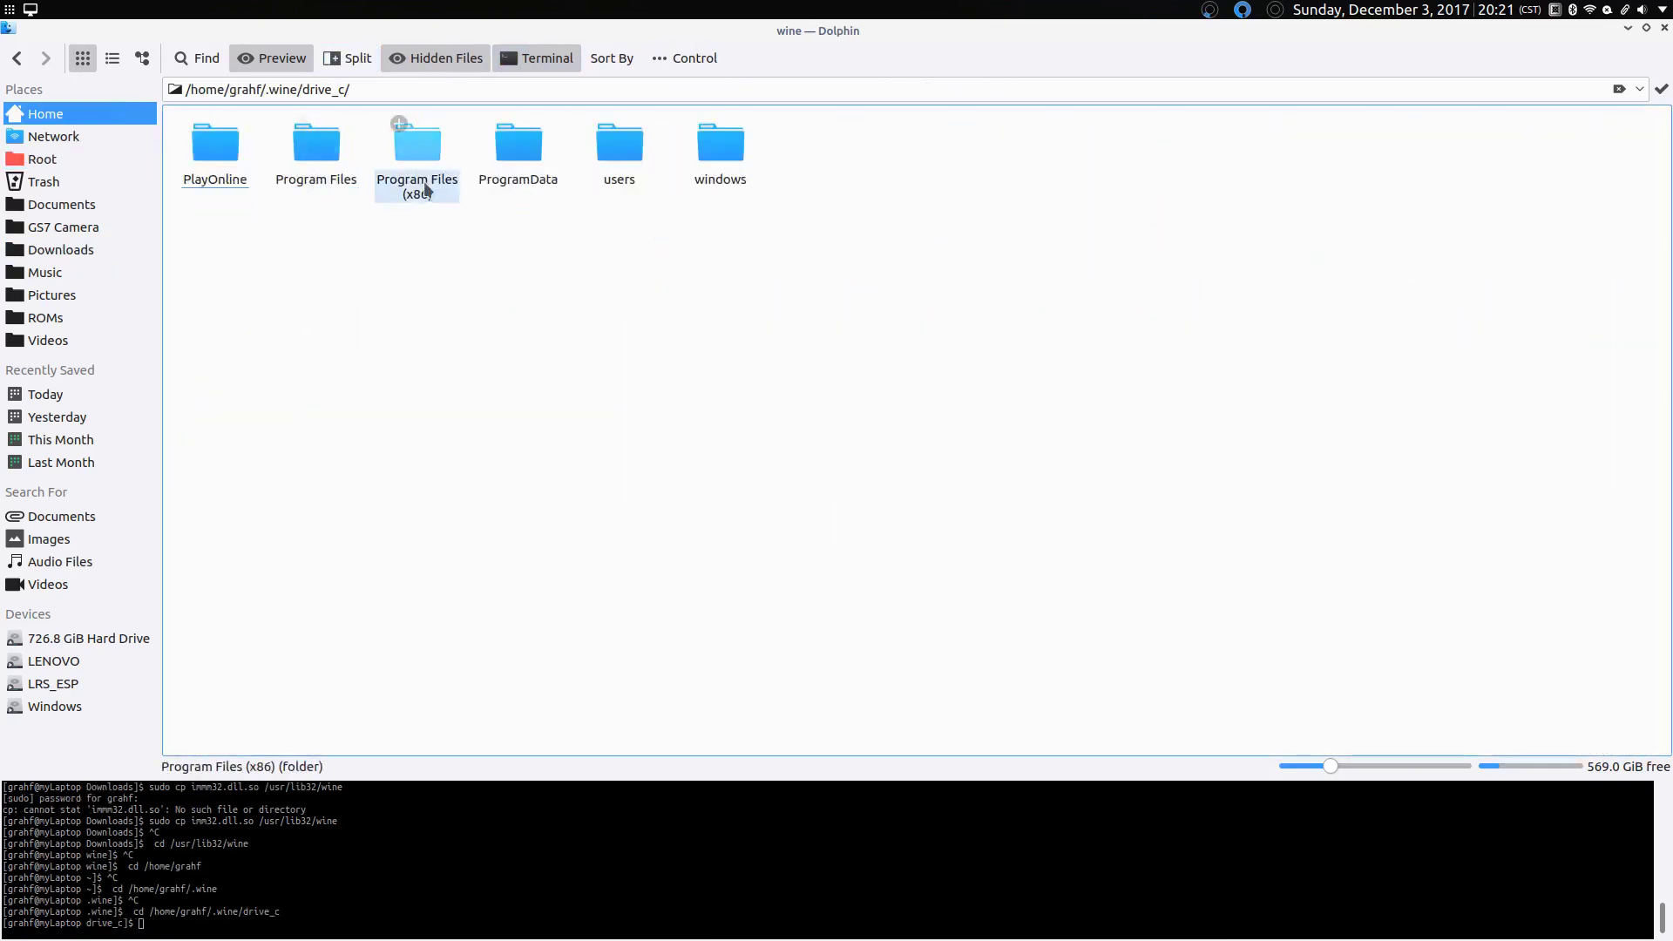
pyautogui.doubleClick(190, 178)
pyautogui.doubleClick(209, 165)
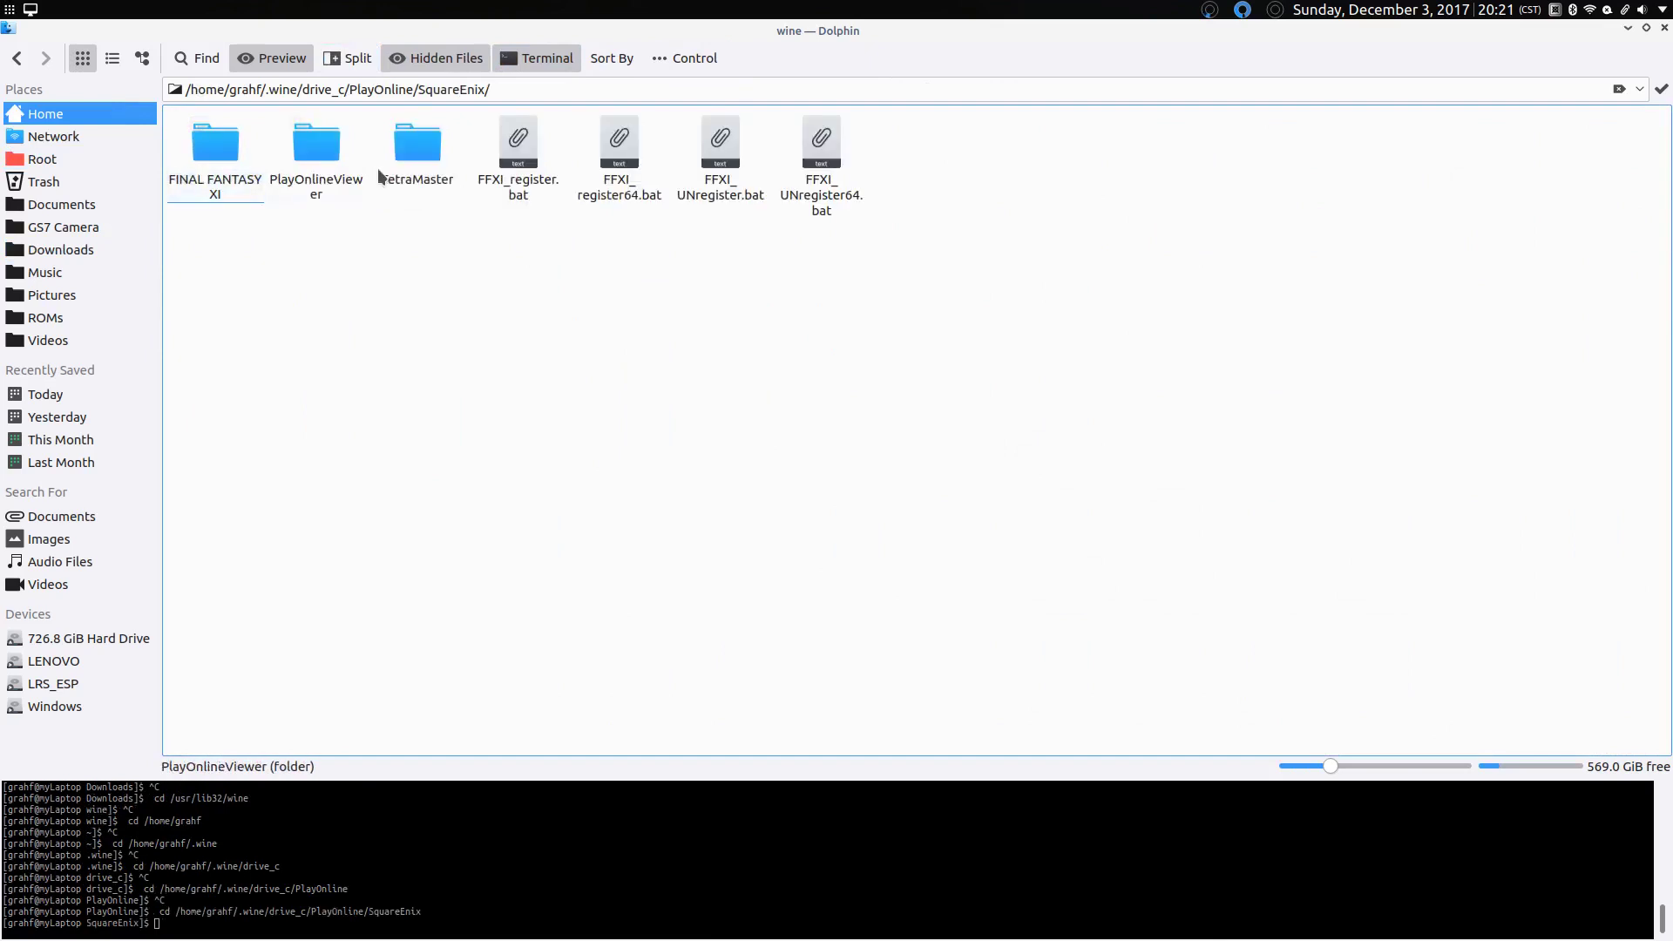
pyautogui.doubleClick(340, 170)
# Step: Rerun the pol.exe launch command for kupo.ddns.net from the terminal history
pyautogui.click(500, 848)
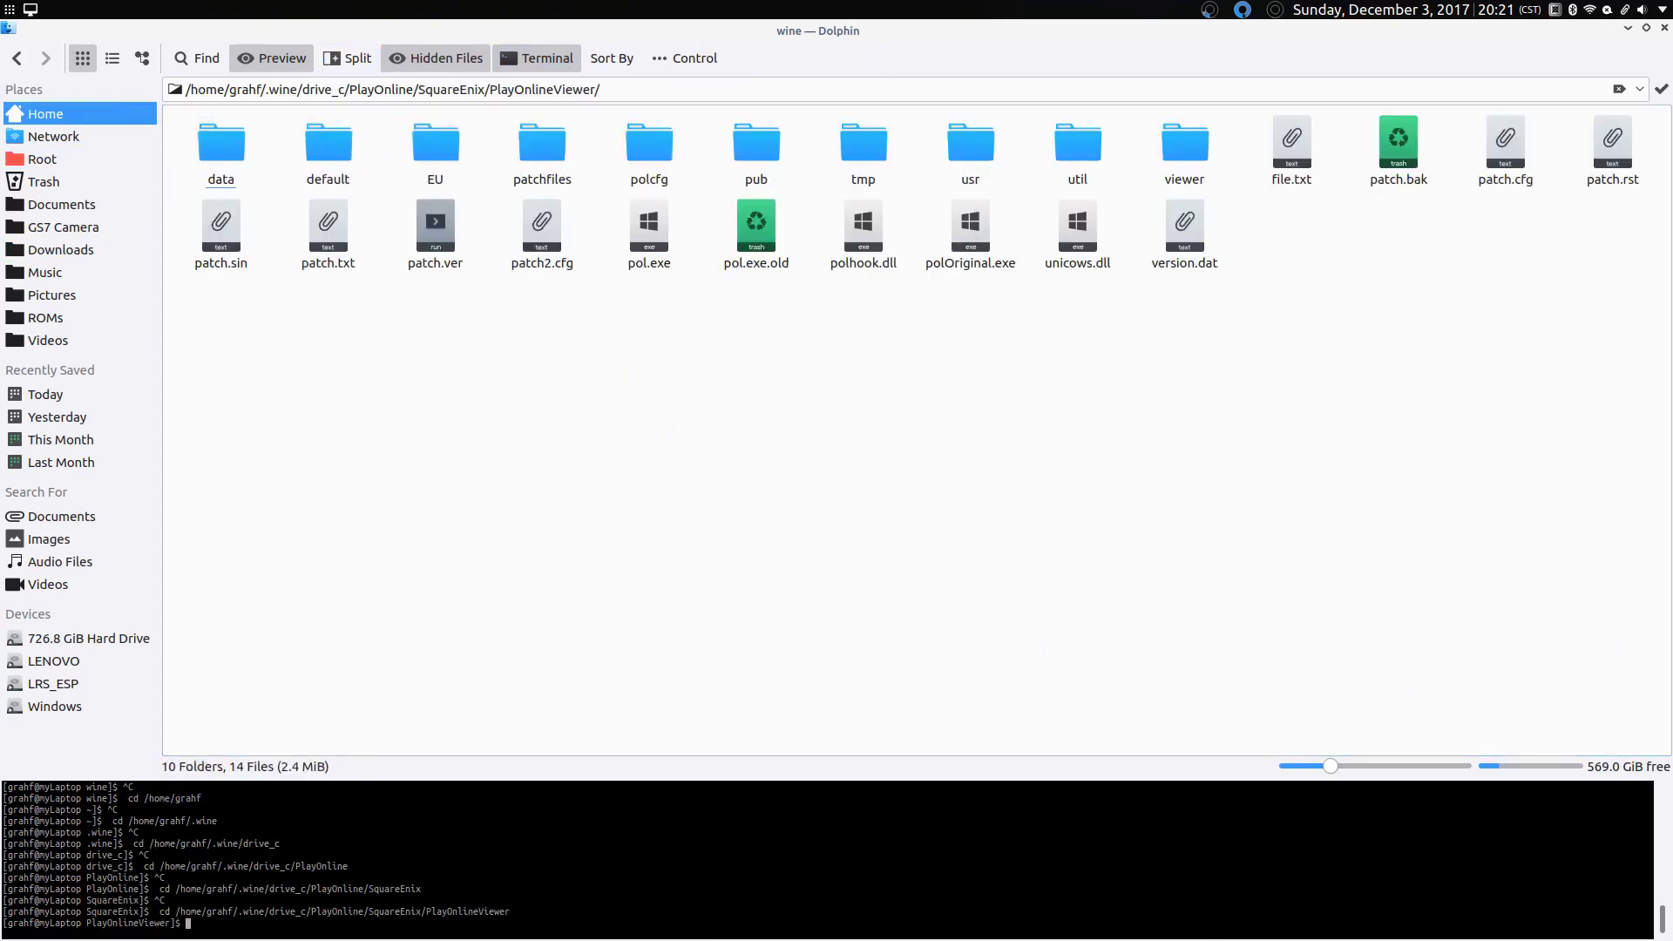
pyautogui.write('sudo cp imm32.dll.so /usr/lib32/wine')
pyautogui.press('Up')
pyautogui.press('Up')
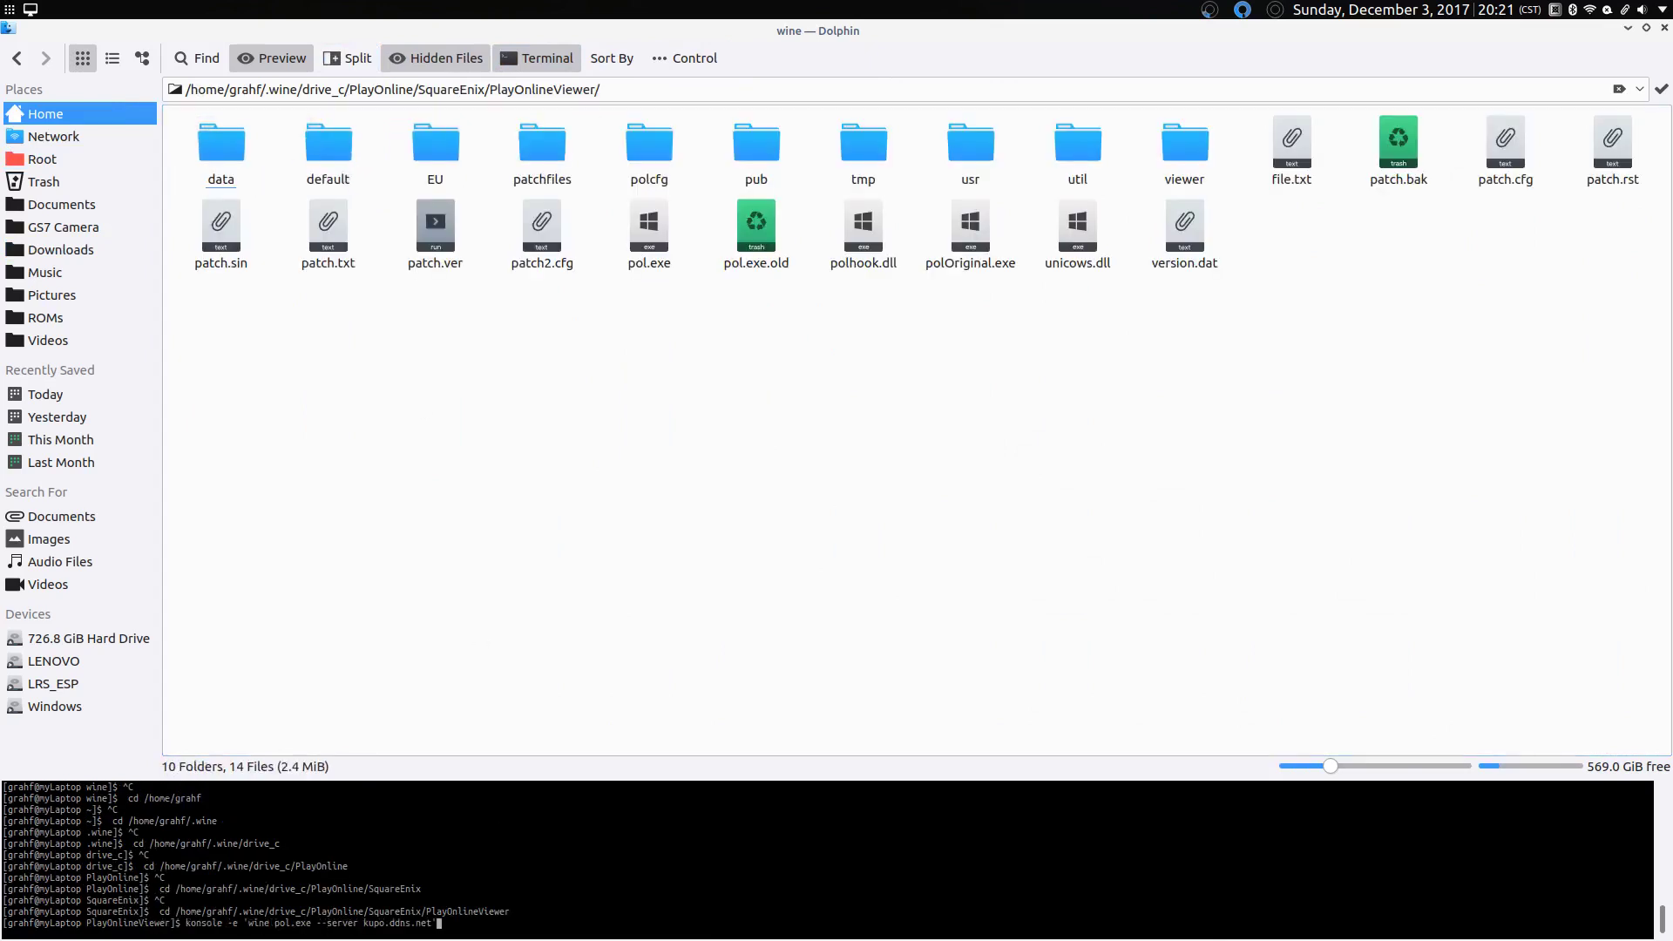
pyautogui.press('Return')
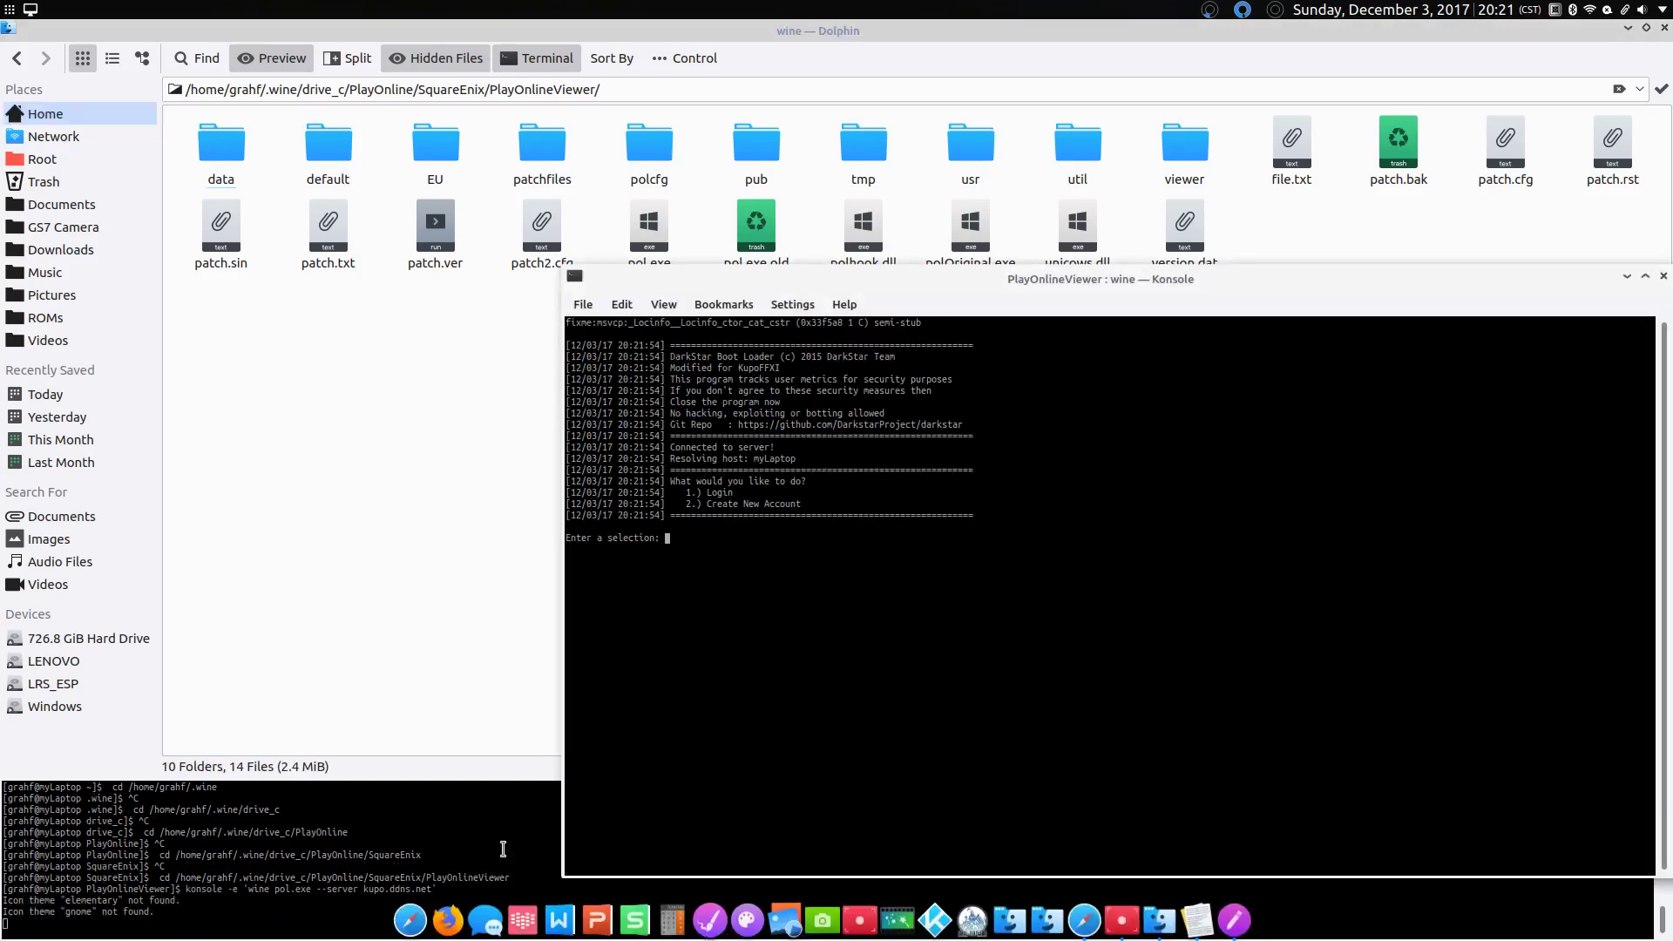
# Step: Choose option 1 (Login) and enter the account username and password
pyautogui.write('1')
pyautogui.press('Return')
pyautogui.write('Grahf')
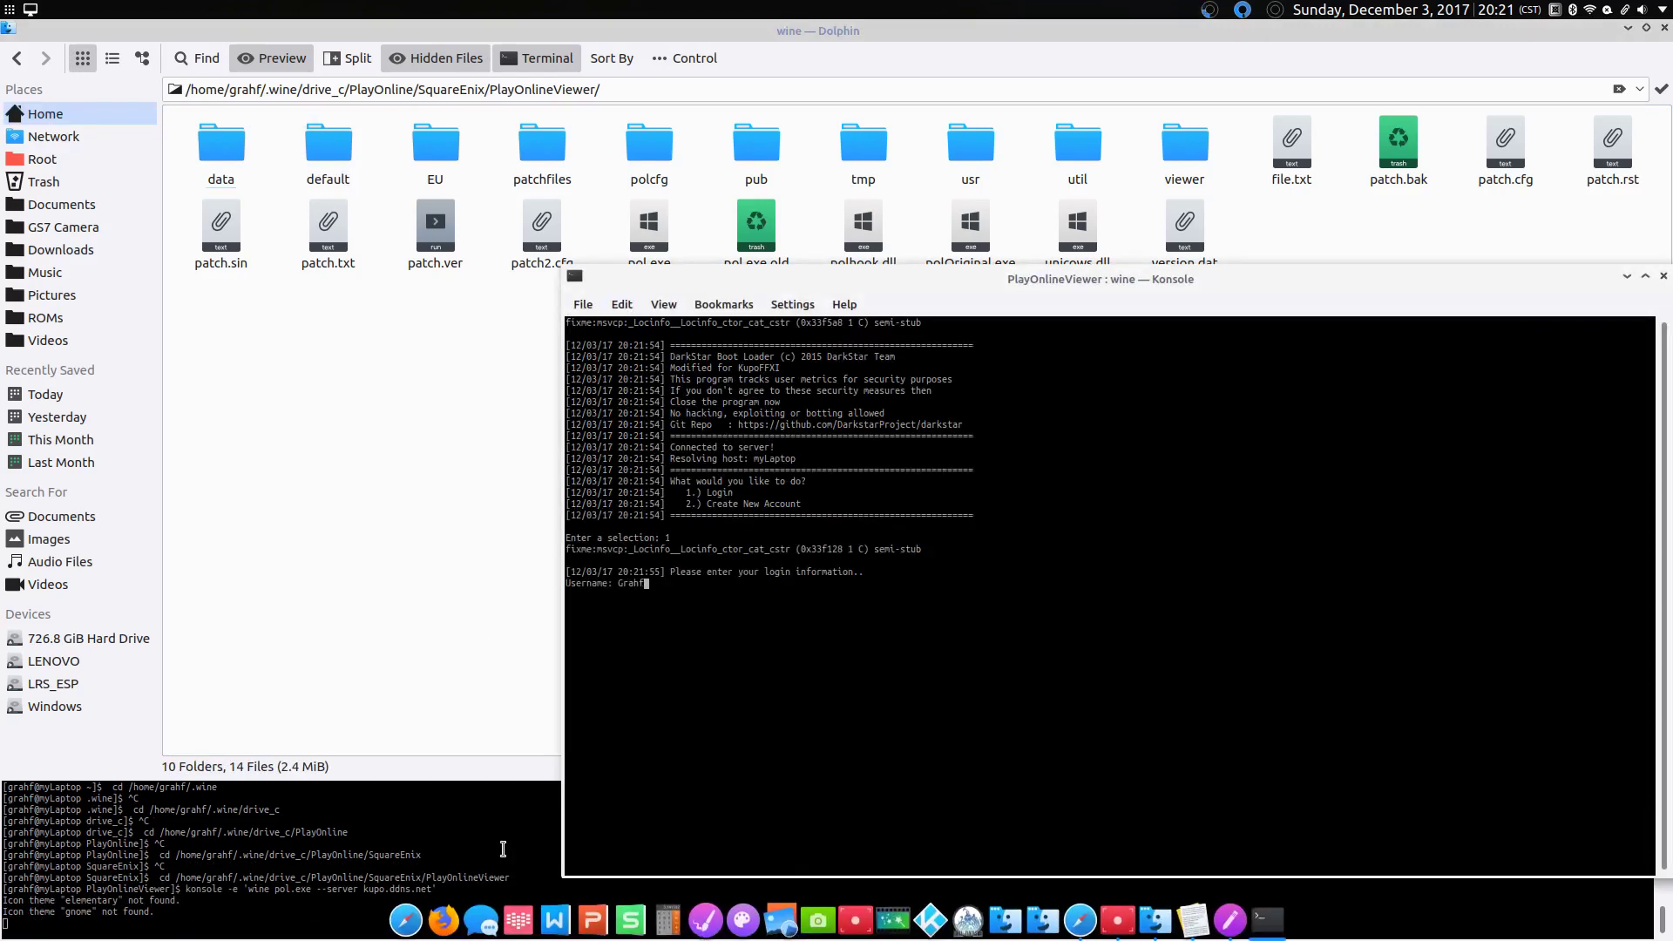
pyautogui.press('Return')
pyautogui.write('***********')
pyautogui.press('Return')
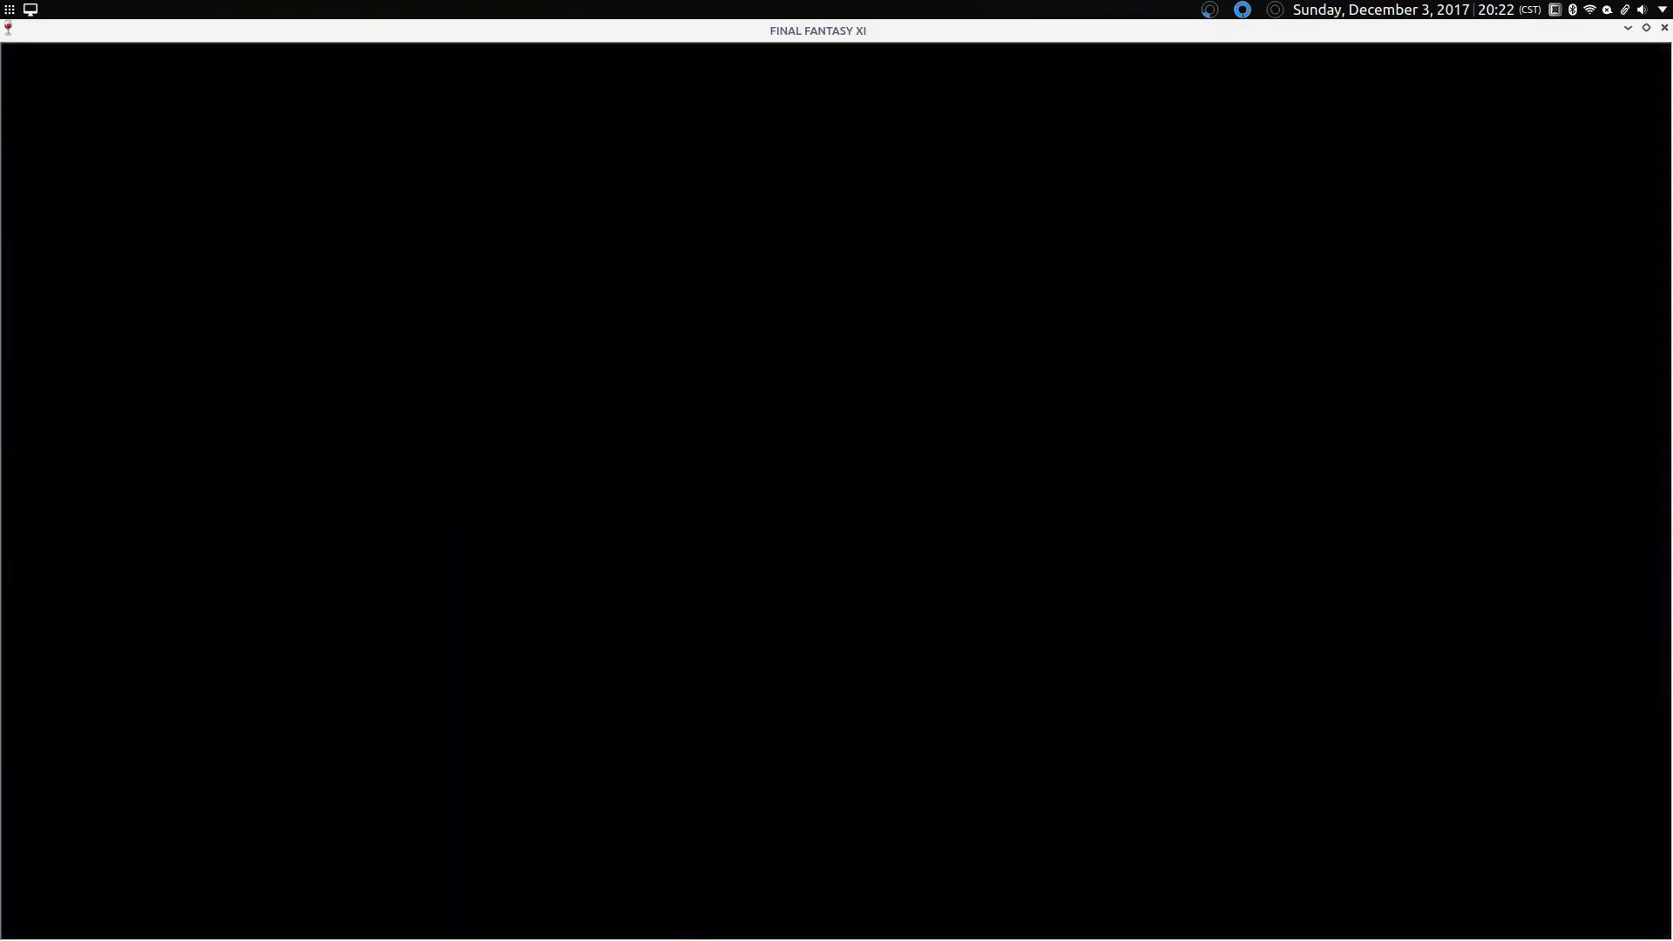
# Step: Select and confirm the character, enter Mog House 1F, then open and close the main menu
pyautogui.press('Return')
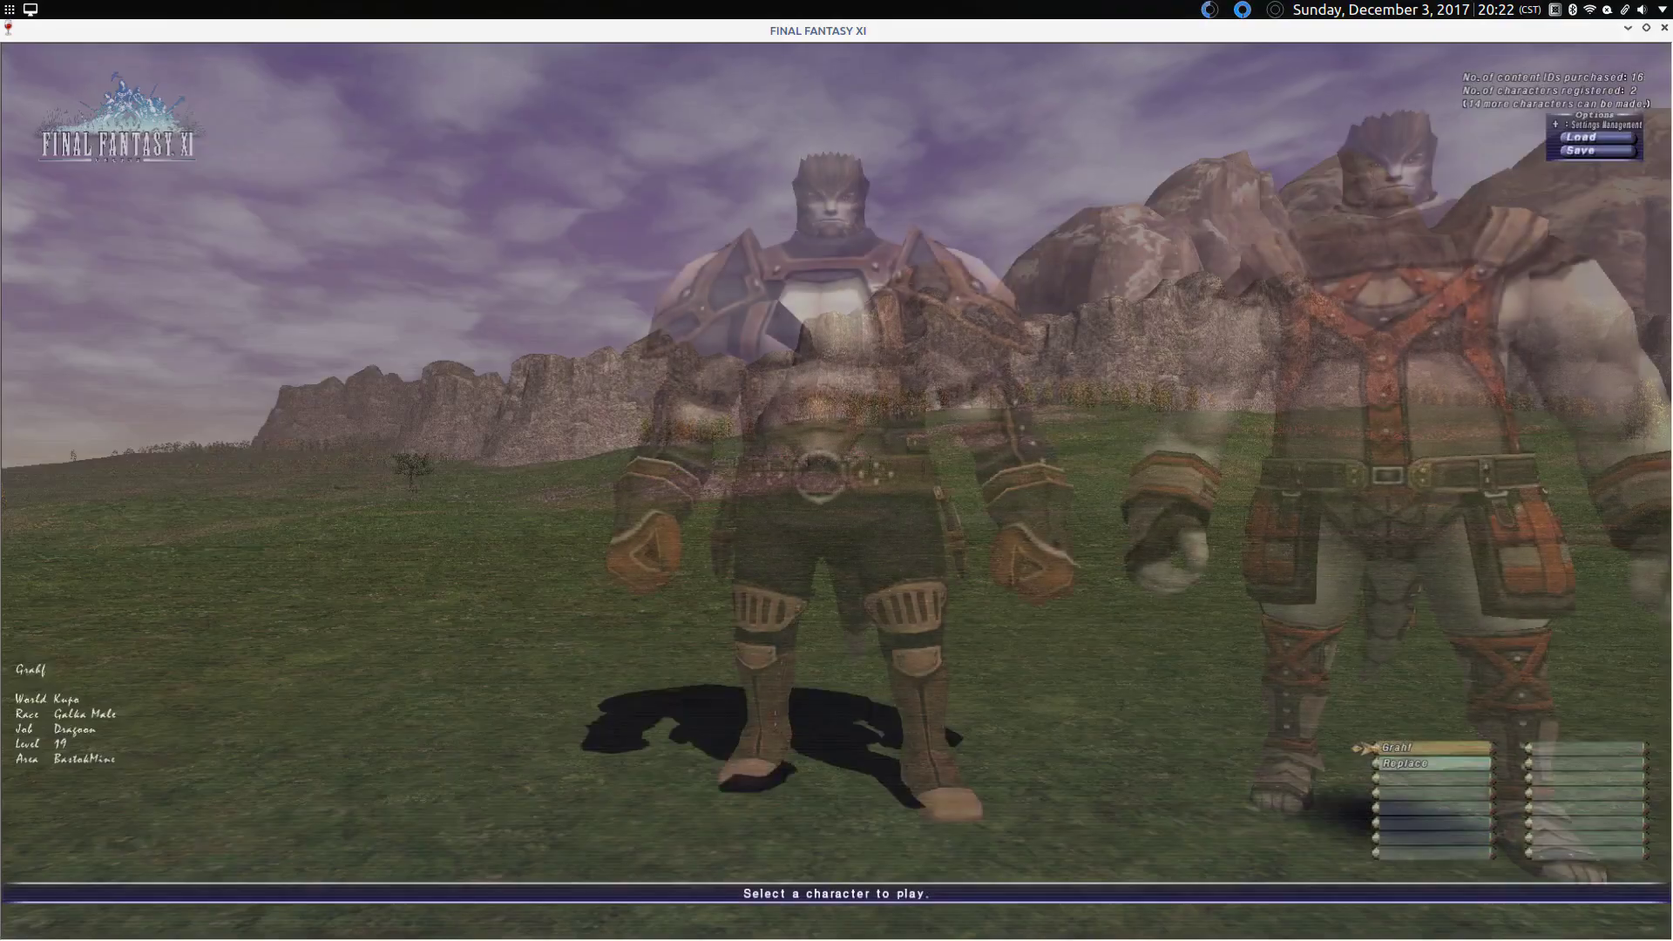
pyautogui.press('Return')
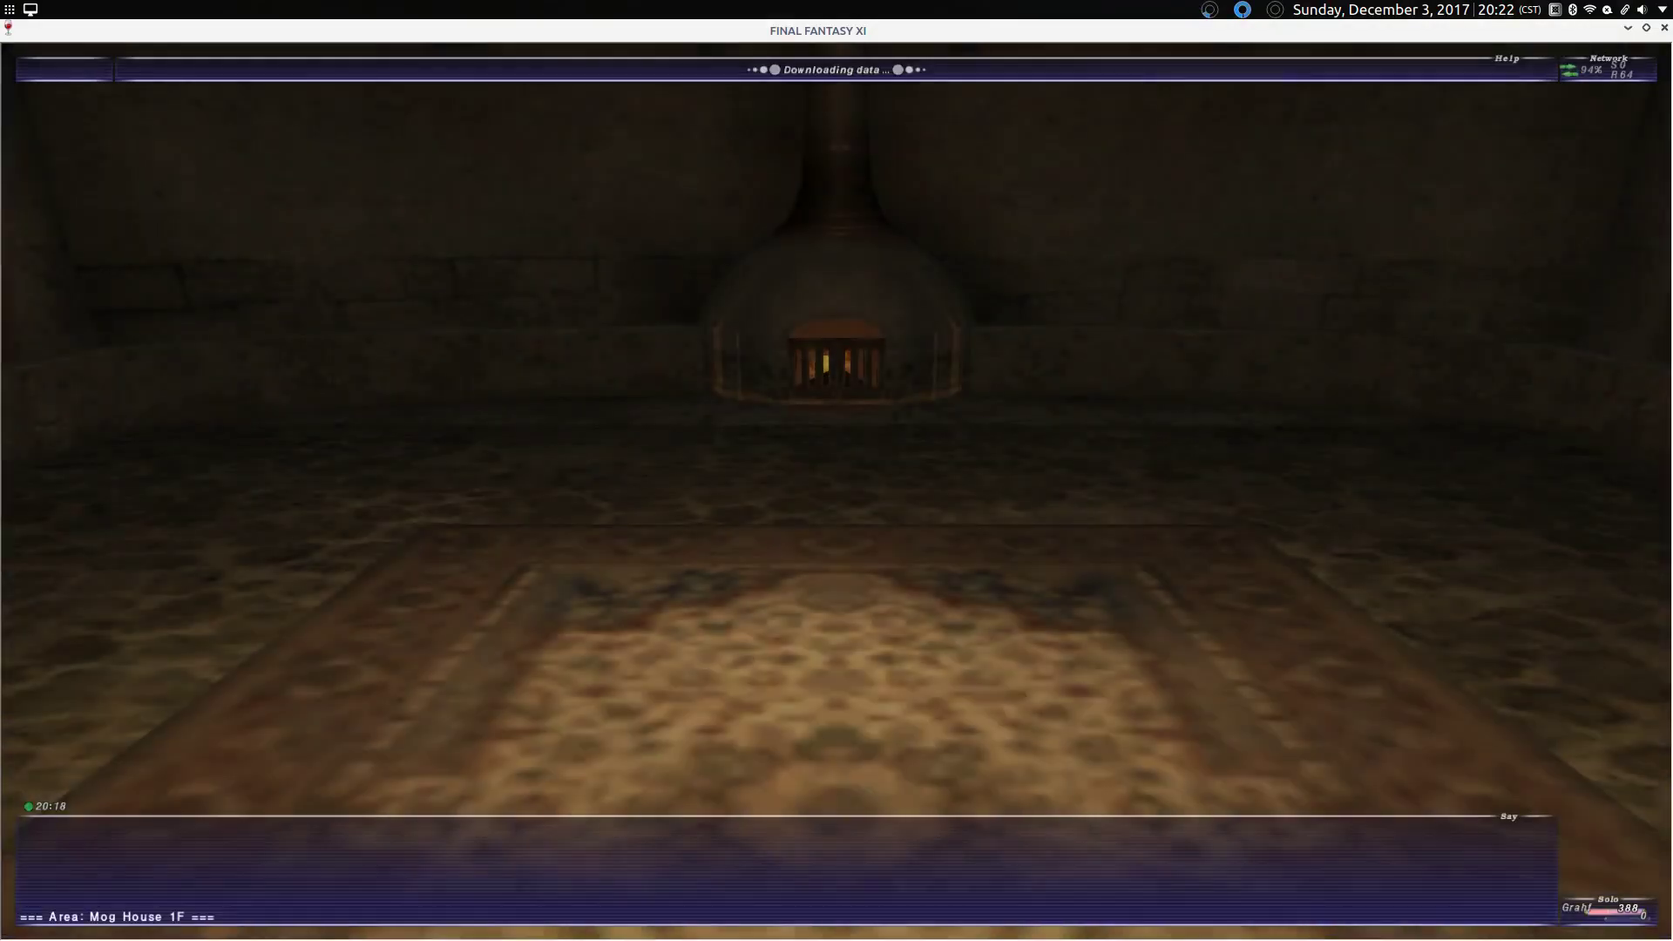
pyautogui.press('Right')
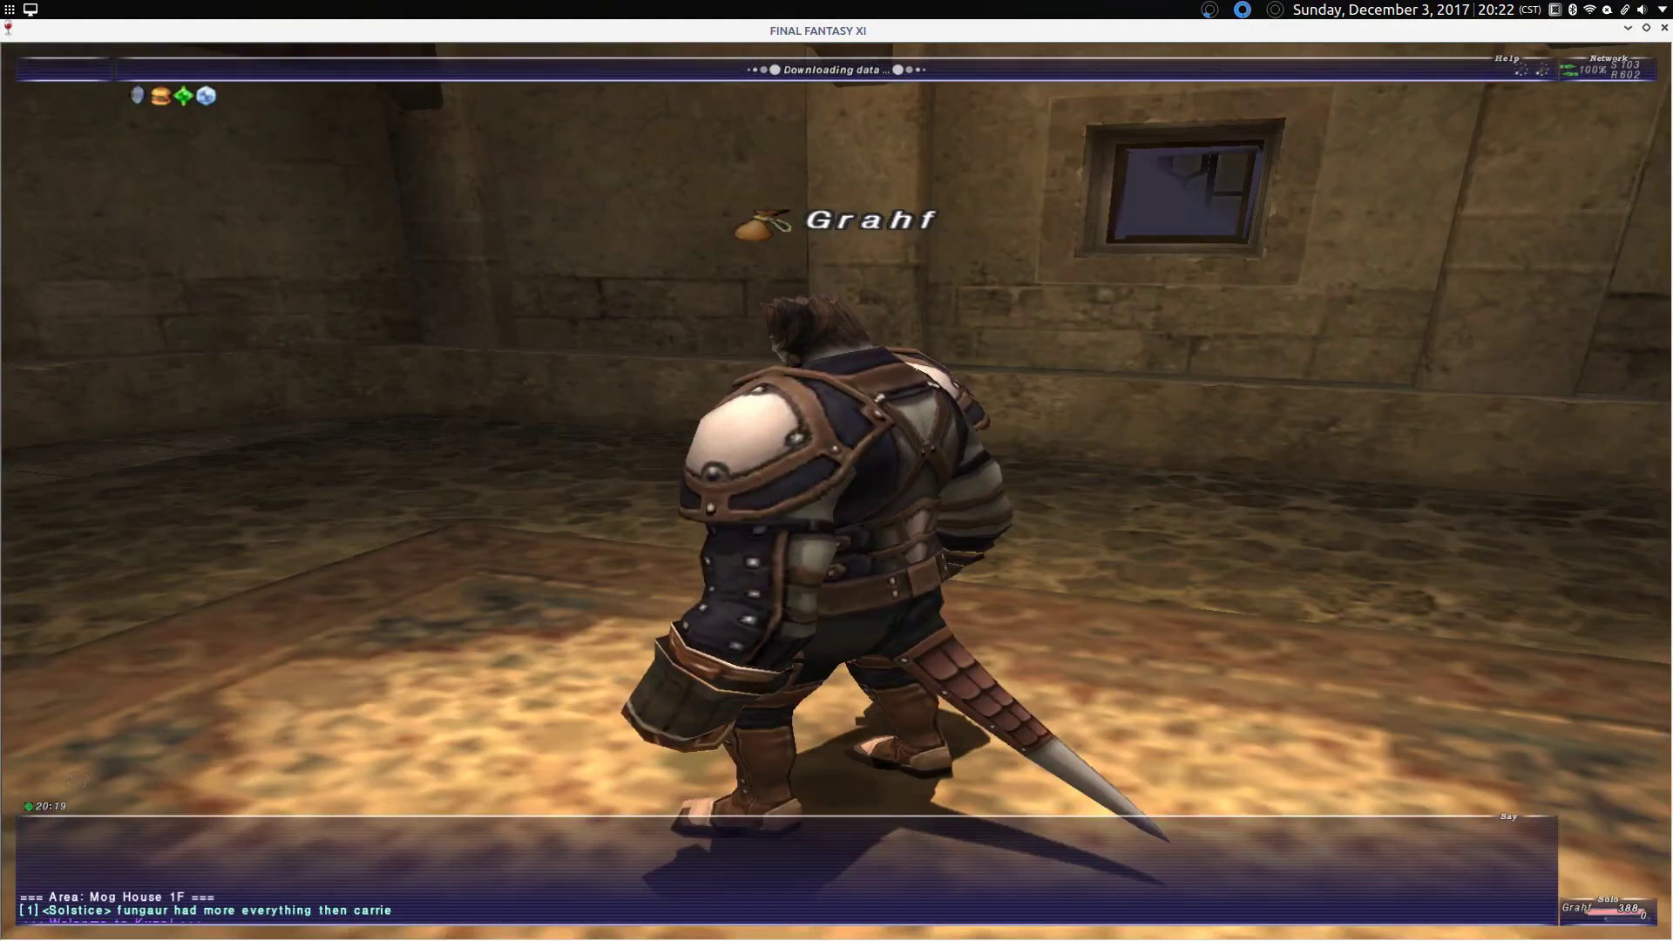
pyautogui.press('-')
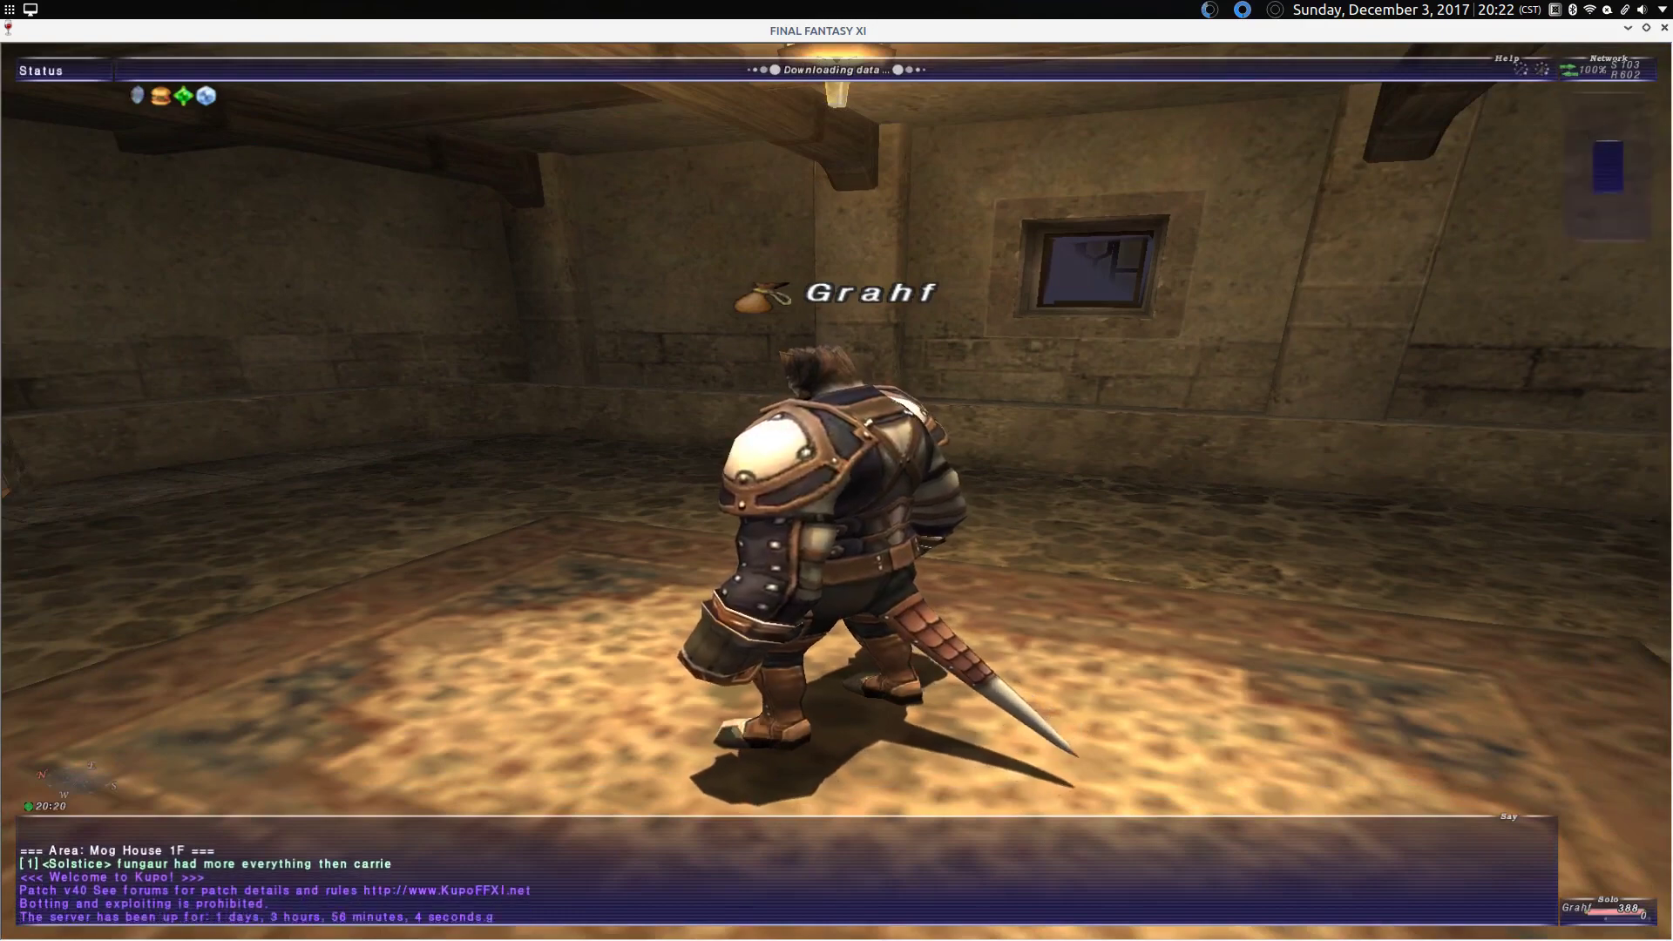
pyautogui.press('Escape')
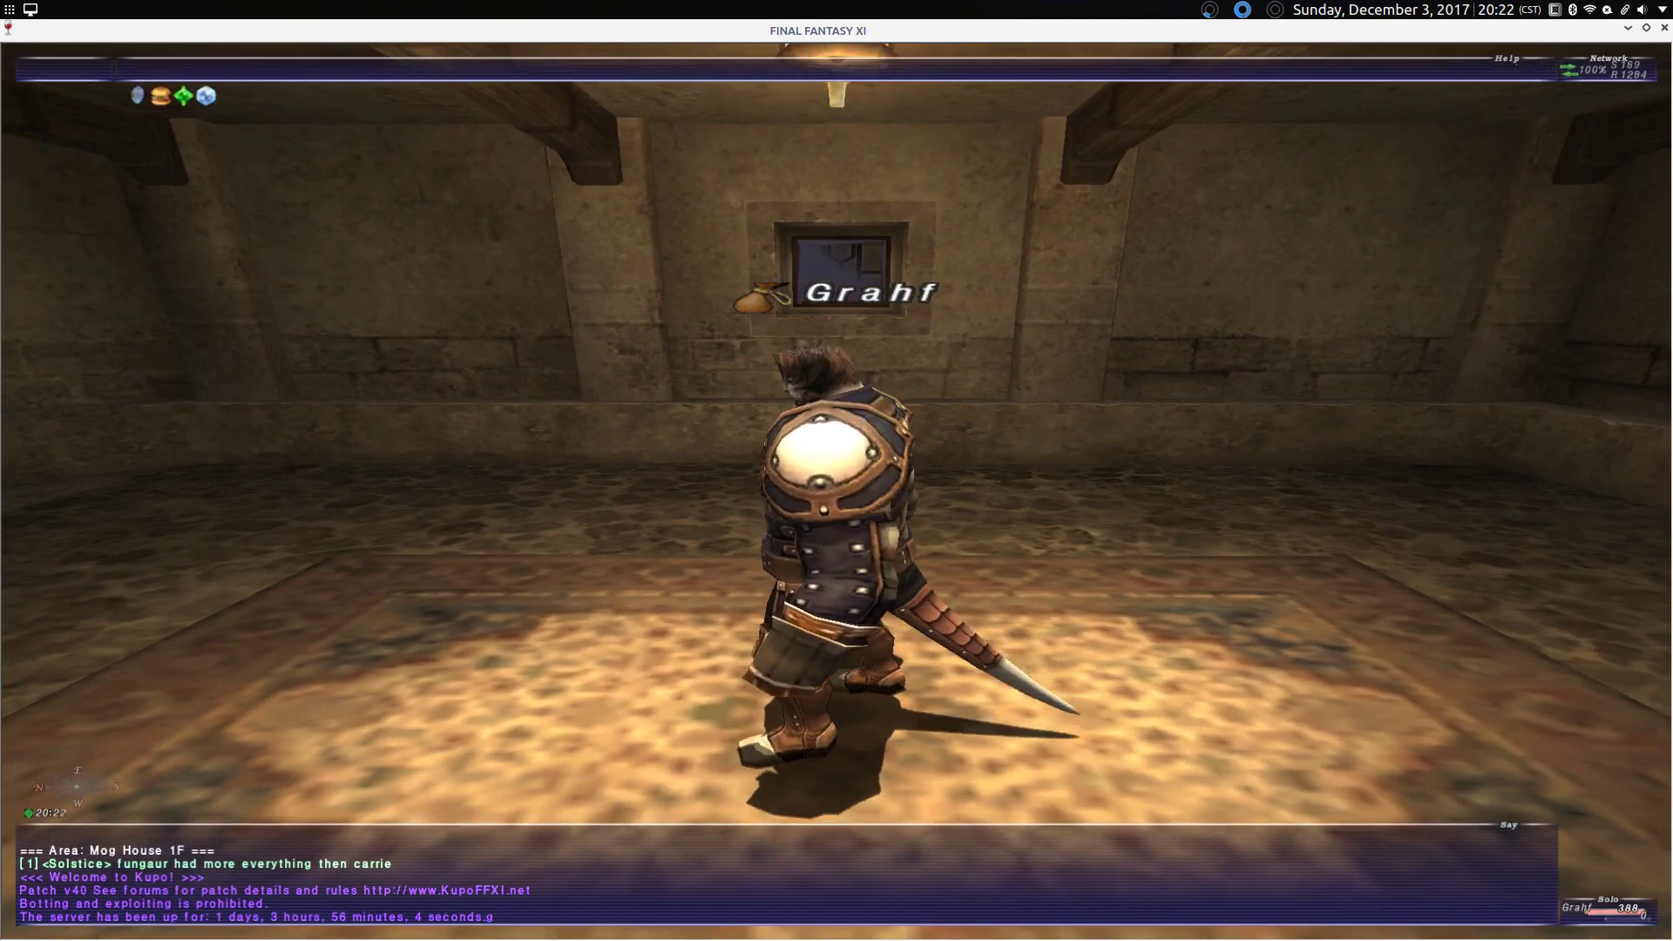
# Step: Post 'hi everyon!!!!', 'nay' and 'invite me nub' to the /l2 linkshell chat
pyautogui.write('/l2 hi every')
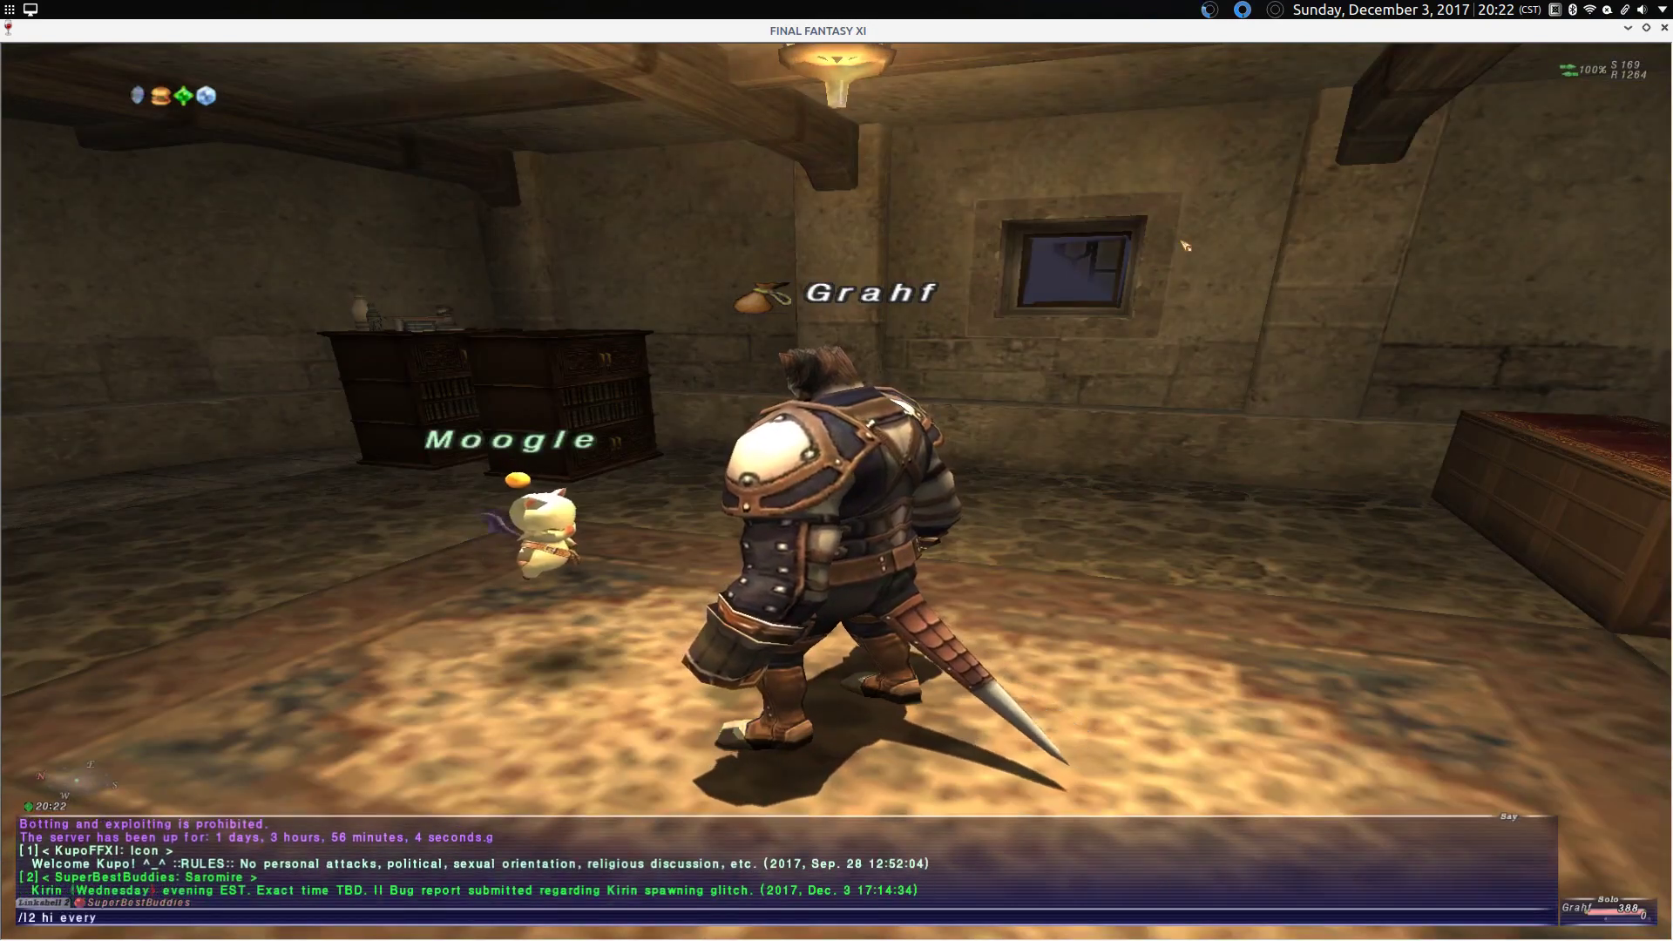
pyautogui.write('on!')
pyautogui.write('!!!!')
pyautogui.press('Return')
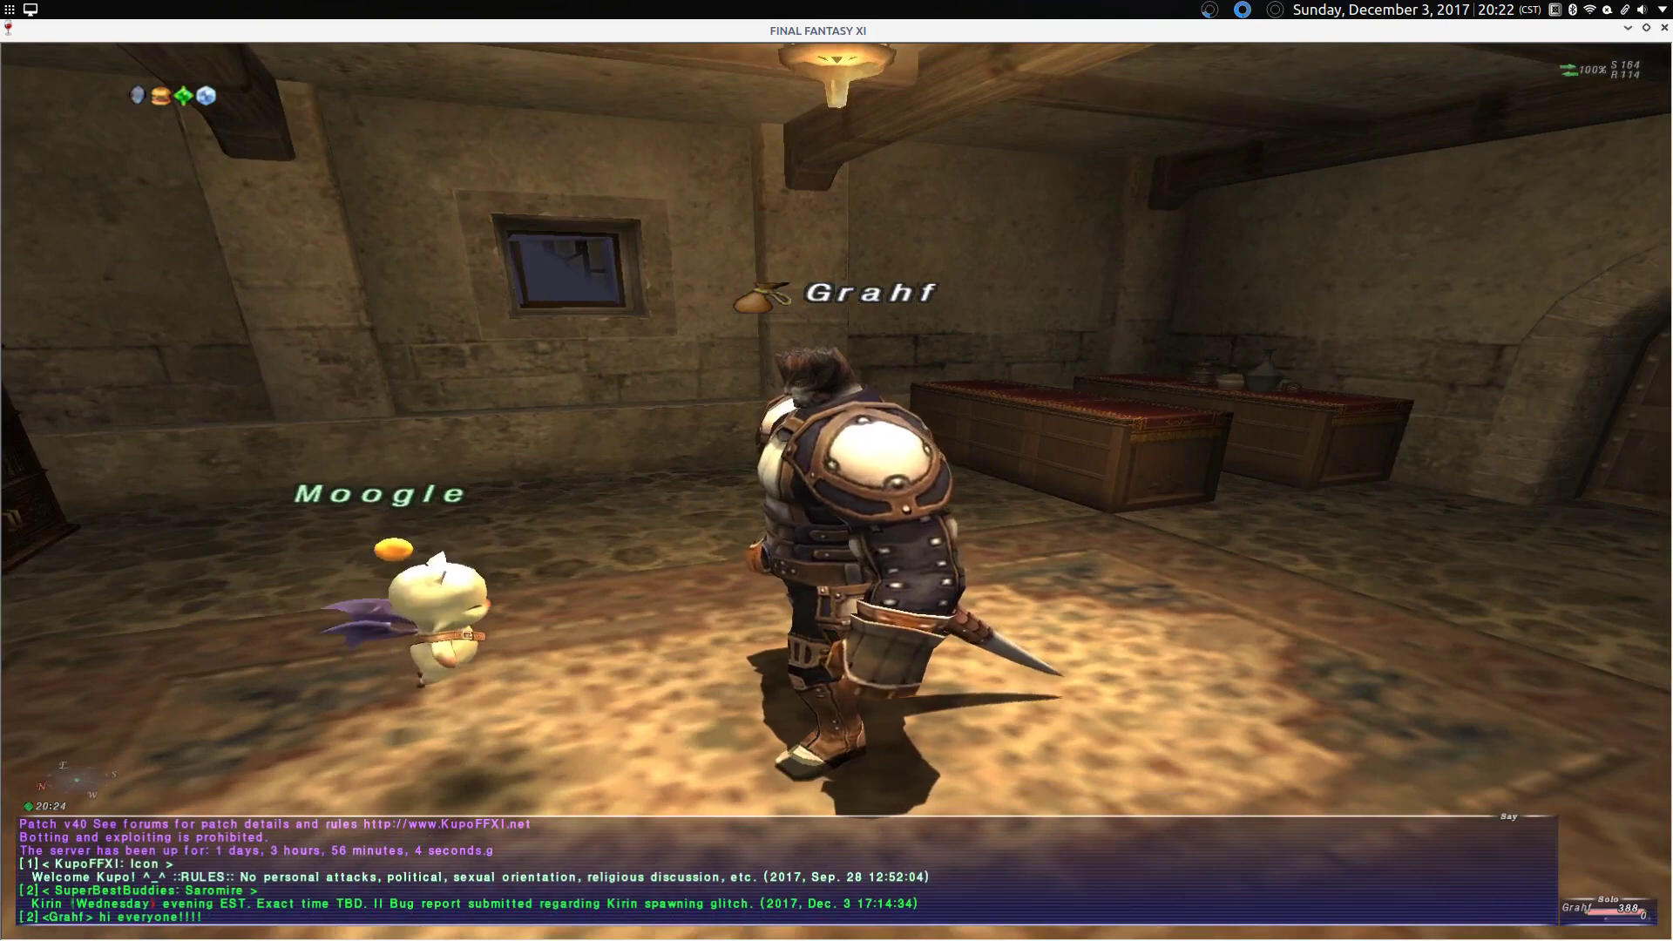
pyautogui.press('Left')
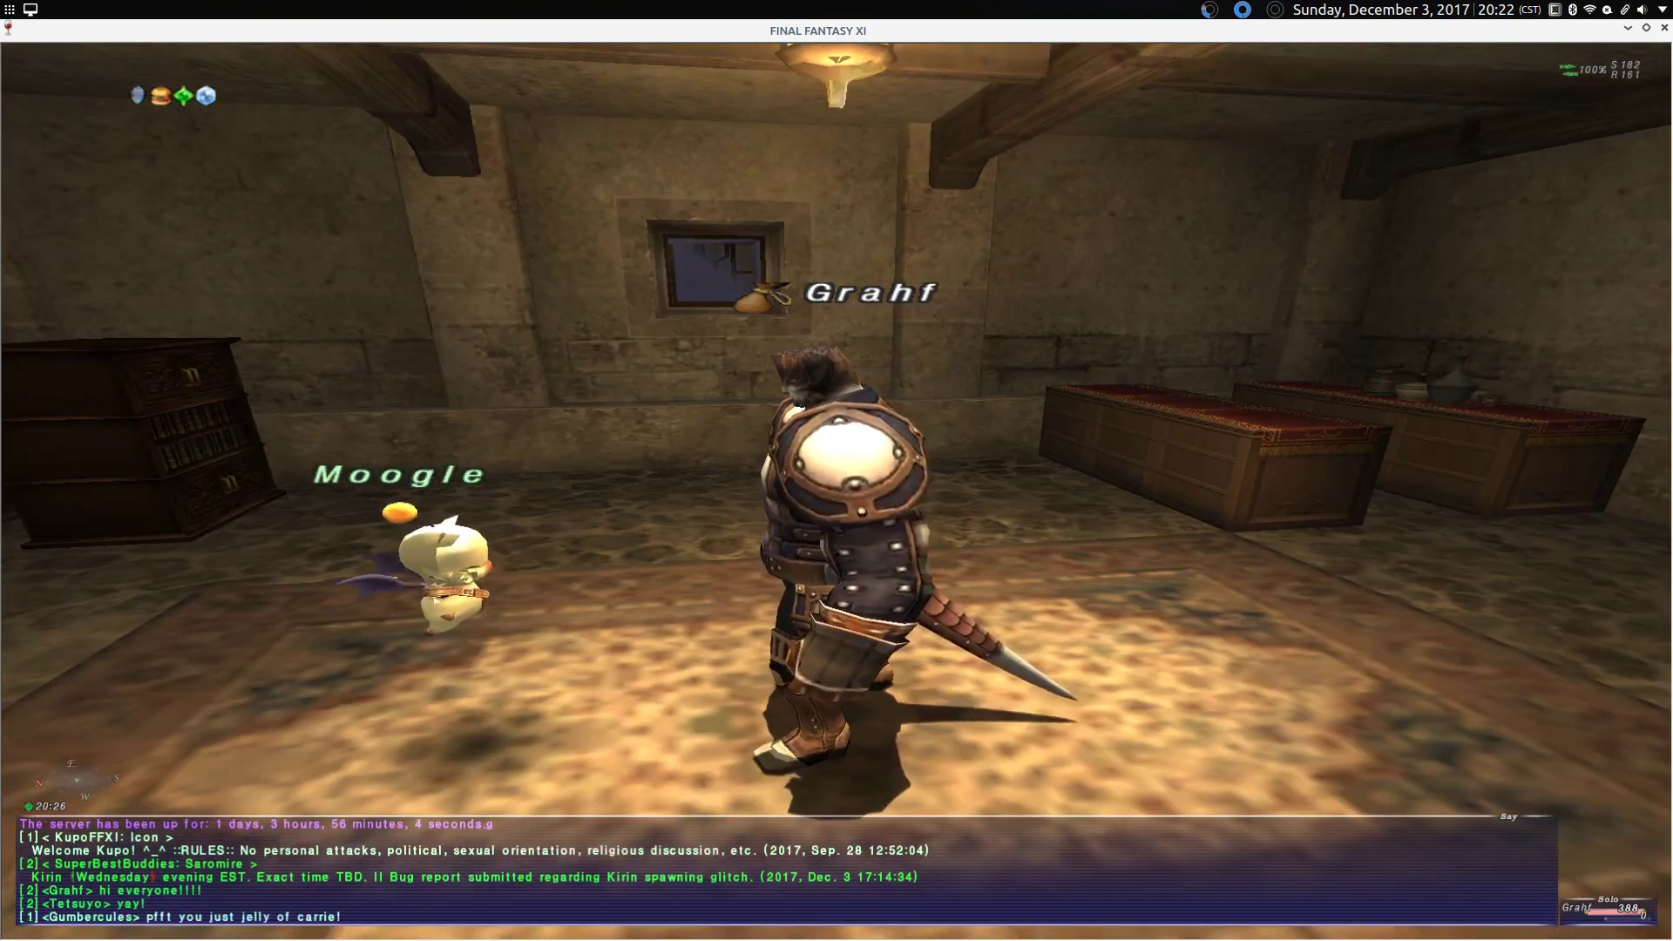
pyautogui.write('/l2 nay')
pyautogui.press('Return')
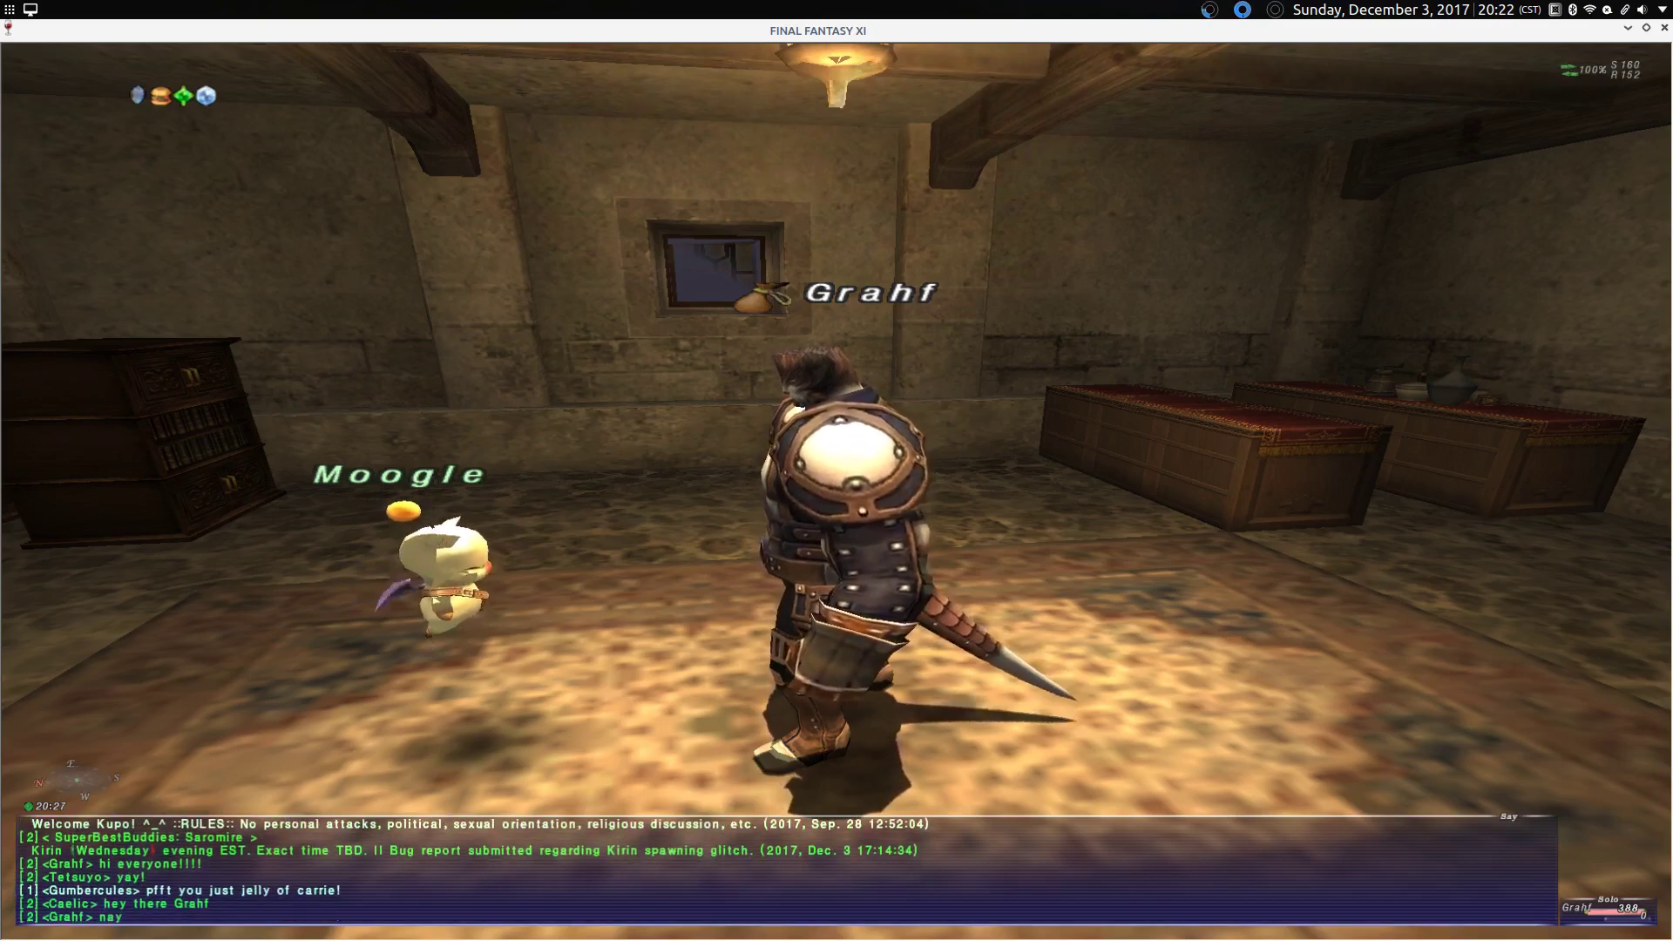
pyautogui.press('Left')
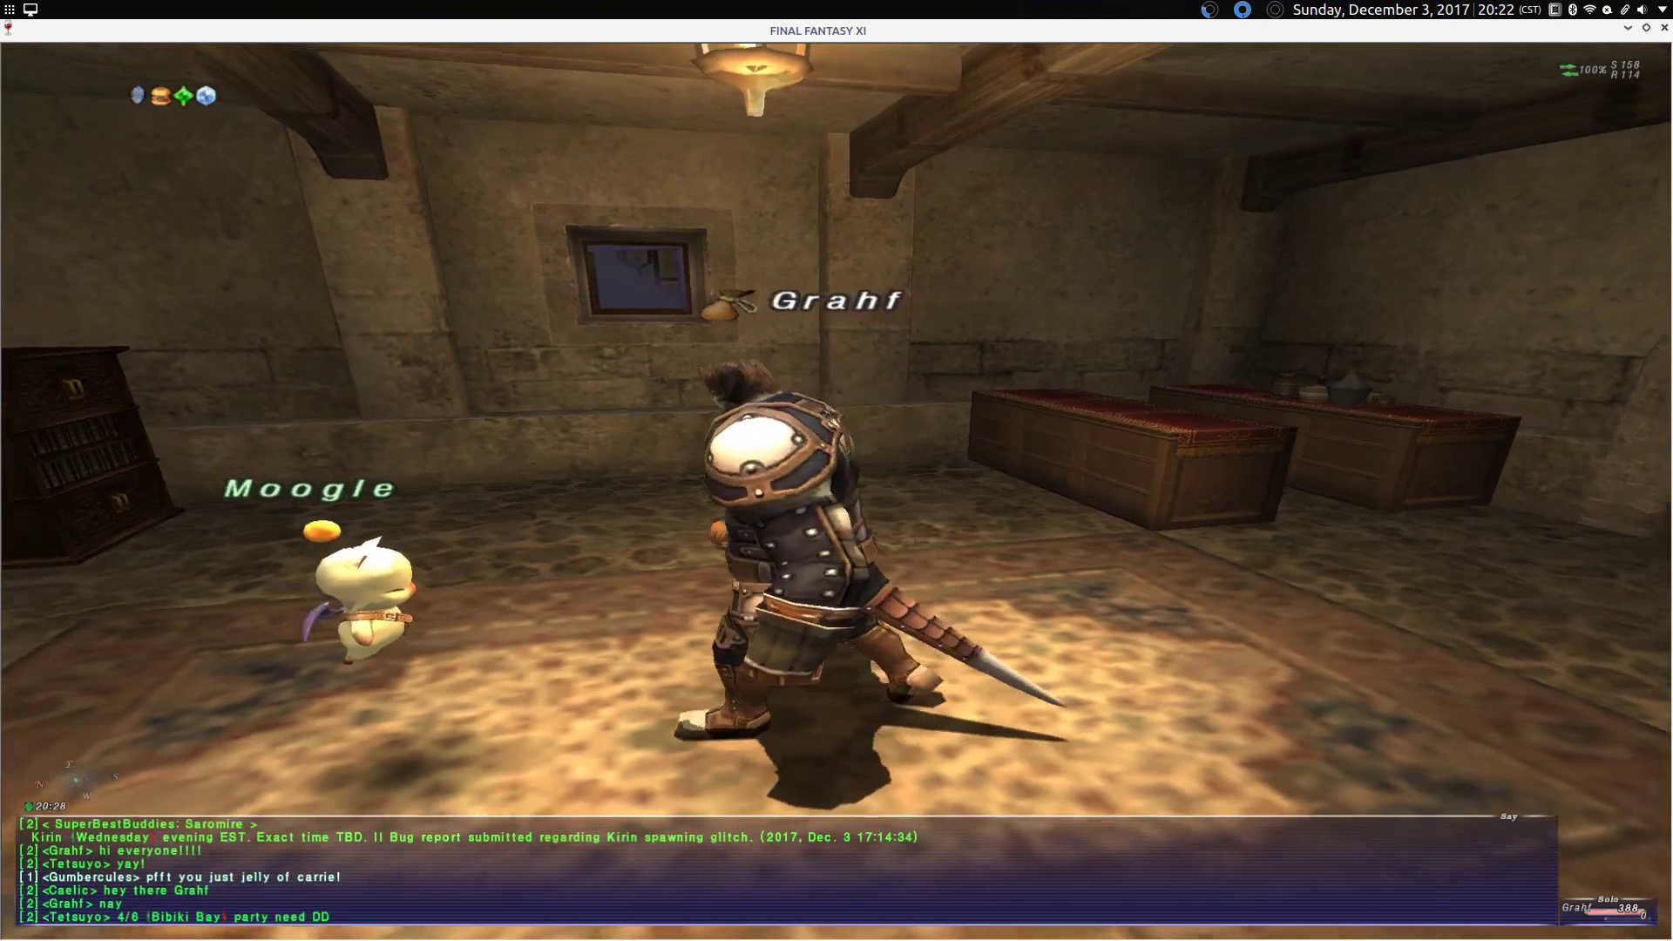
pyautogui.write('/')
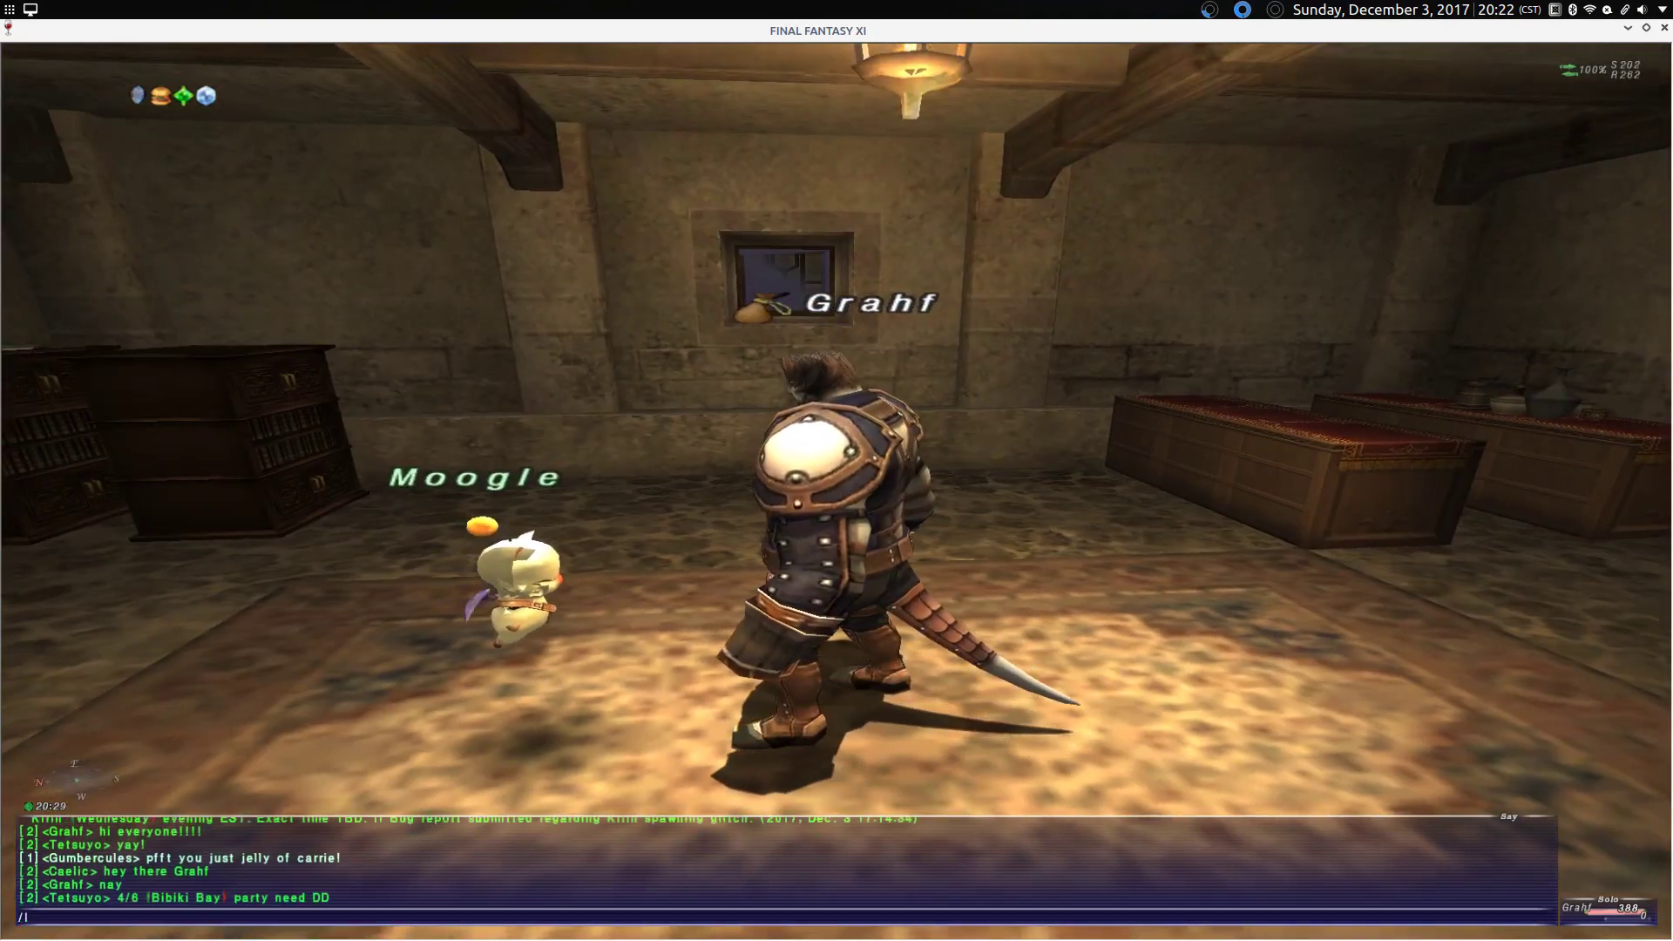
pyautogui.write('l2 invite me n')
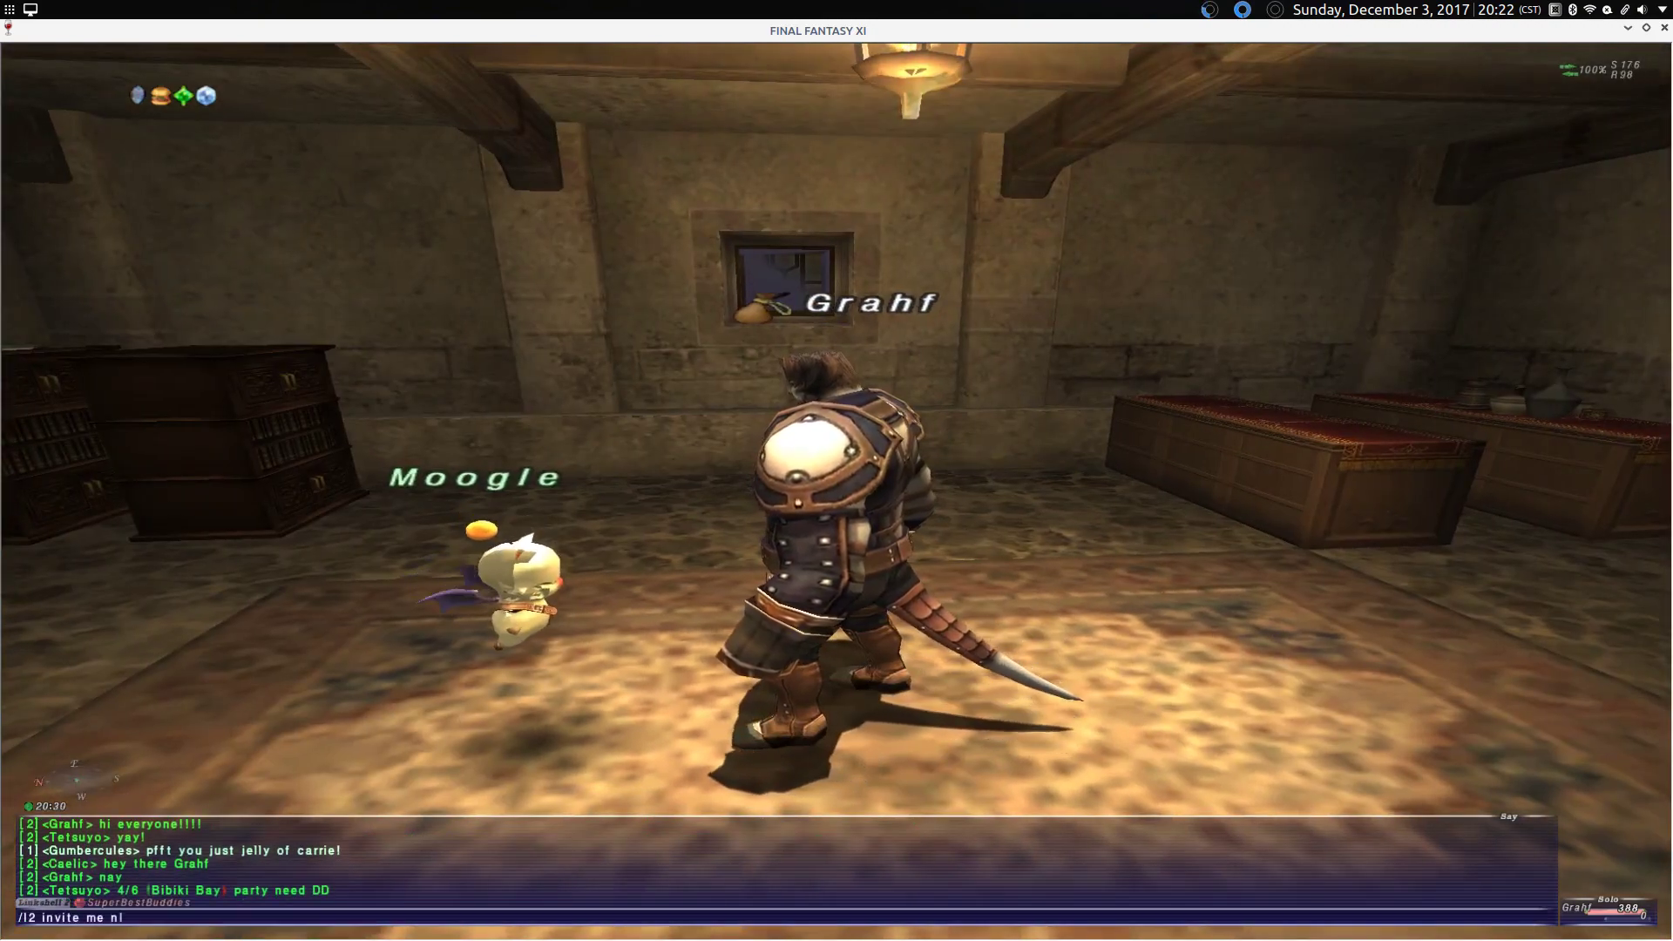
pyautogui.write('ub')
pyautogui.press('Return')
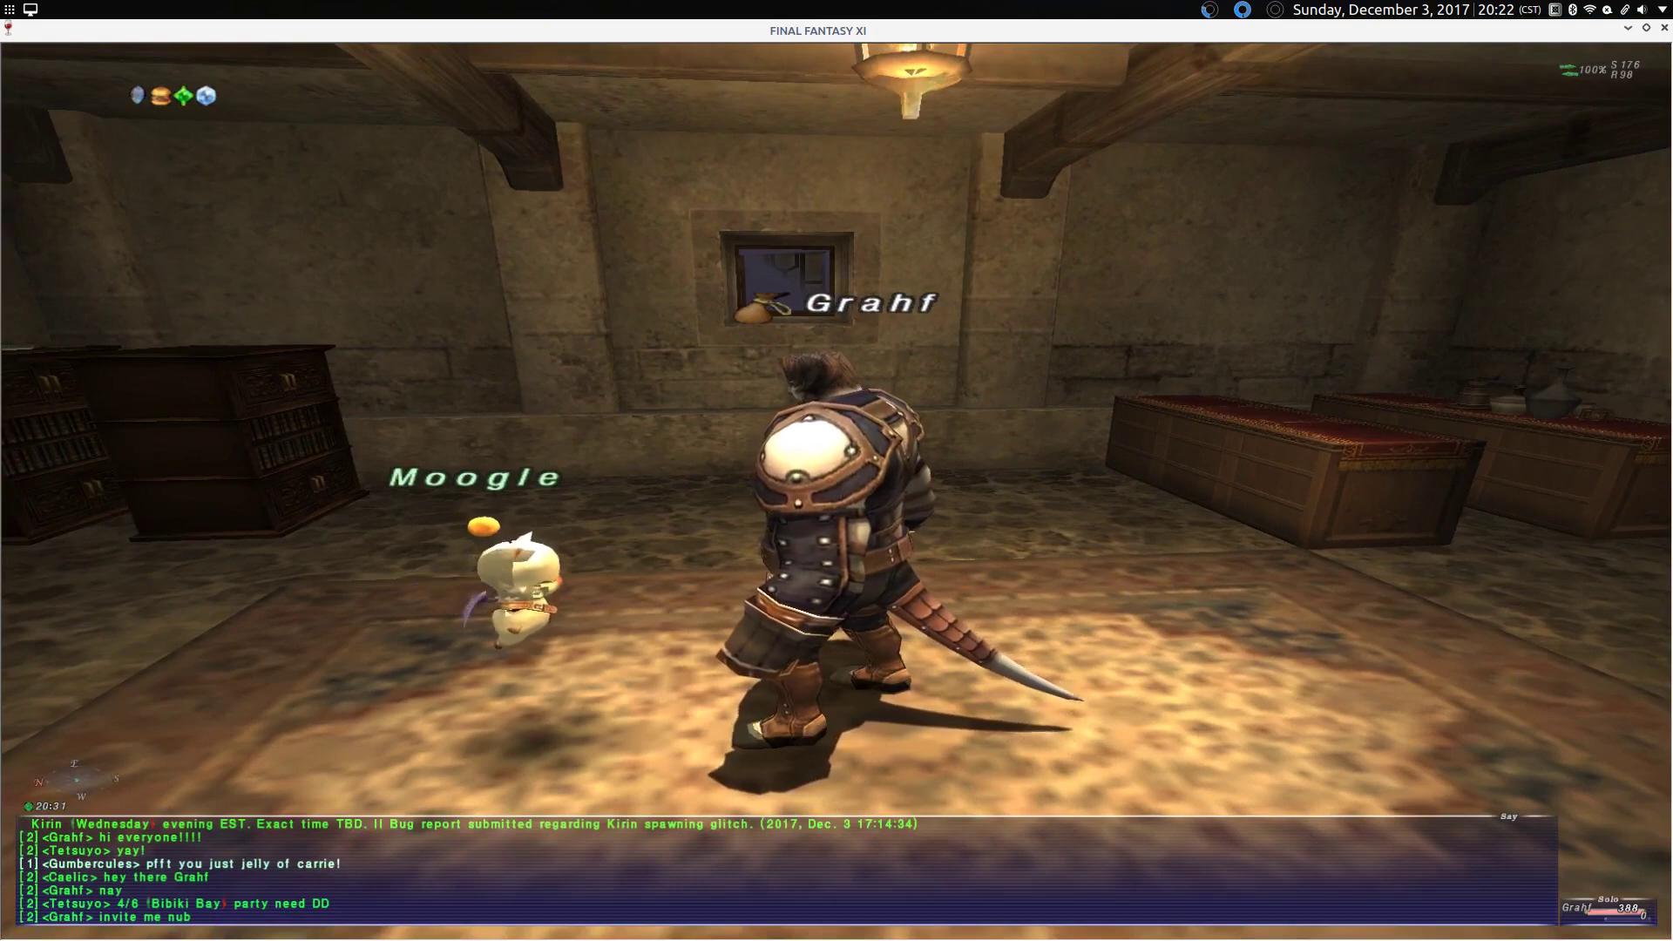
# Step: Target the Moogle in the Mog House and swing the camera behind the character
pyautogui.press('Down')
pyautogui.press('Tab')
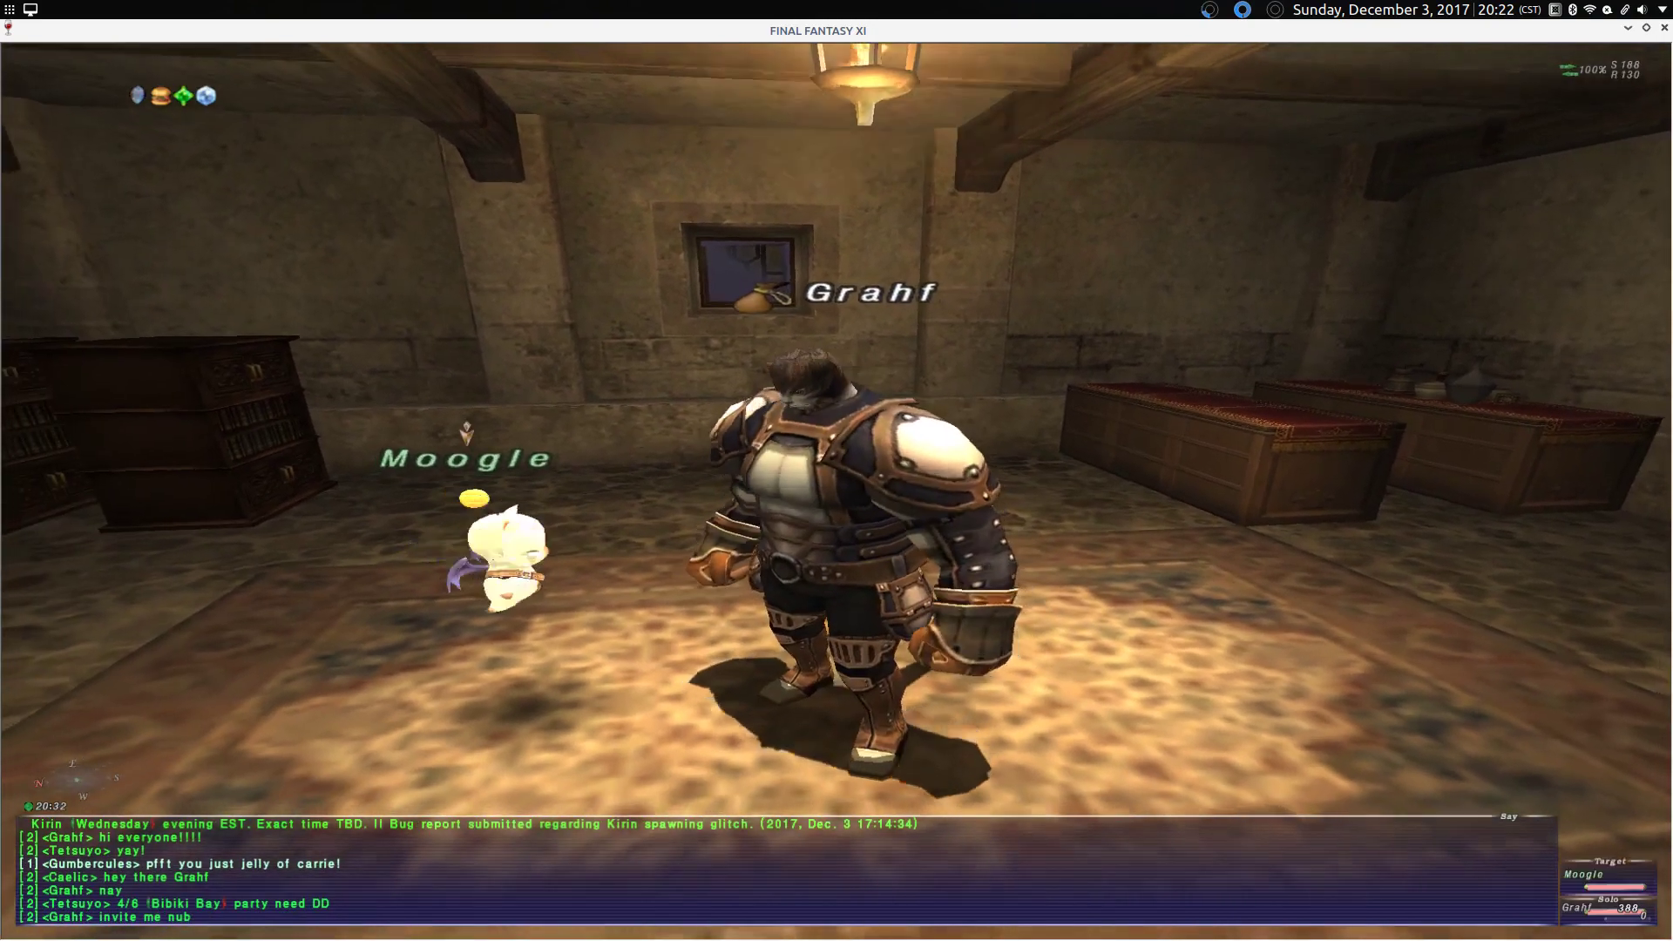
pyautogui.press('Up')
pyautogui.moveTo(1155, 880)
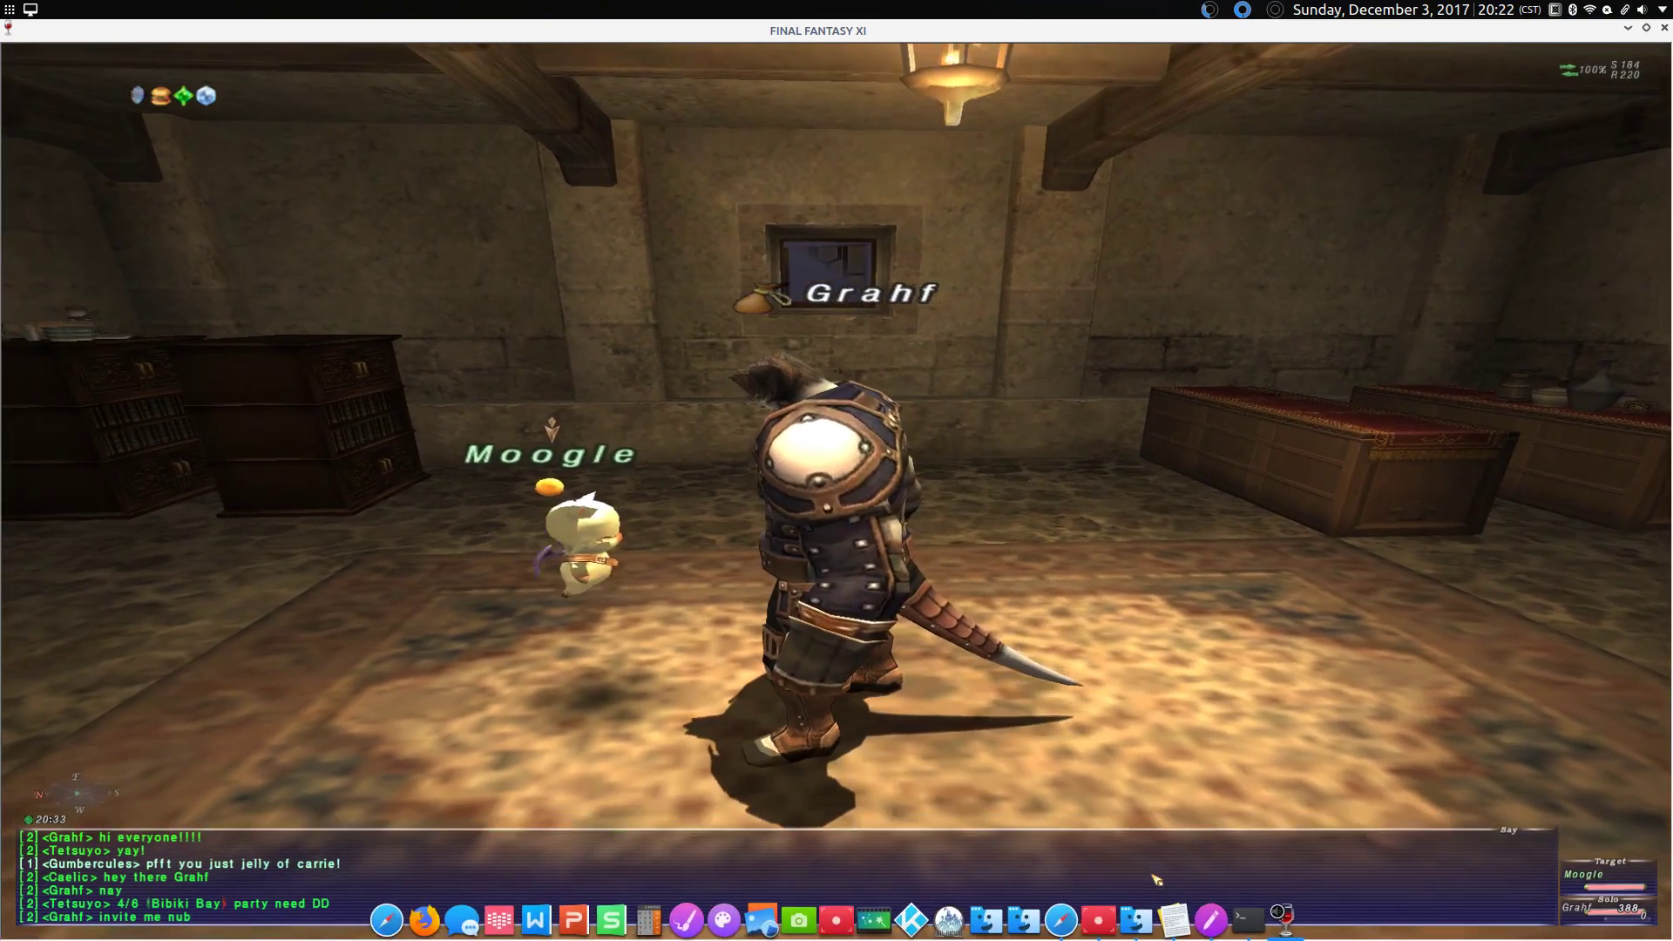